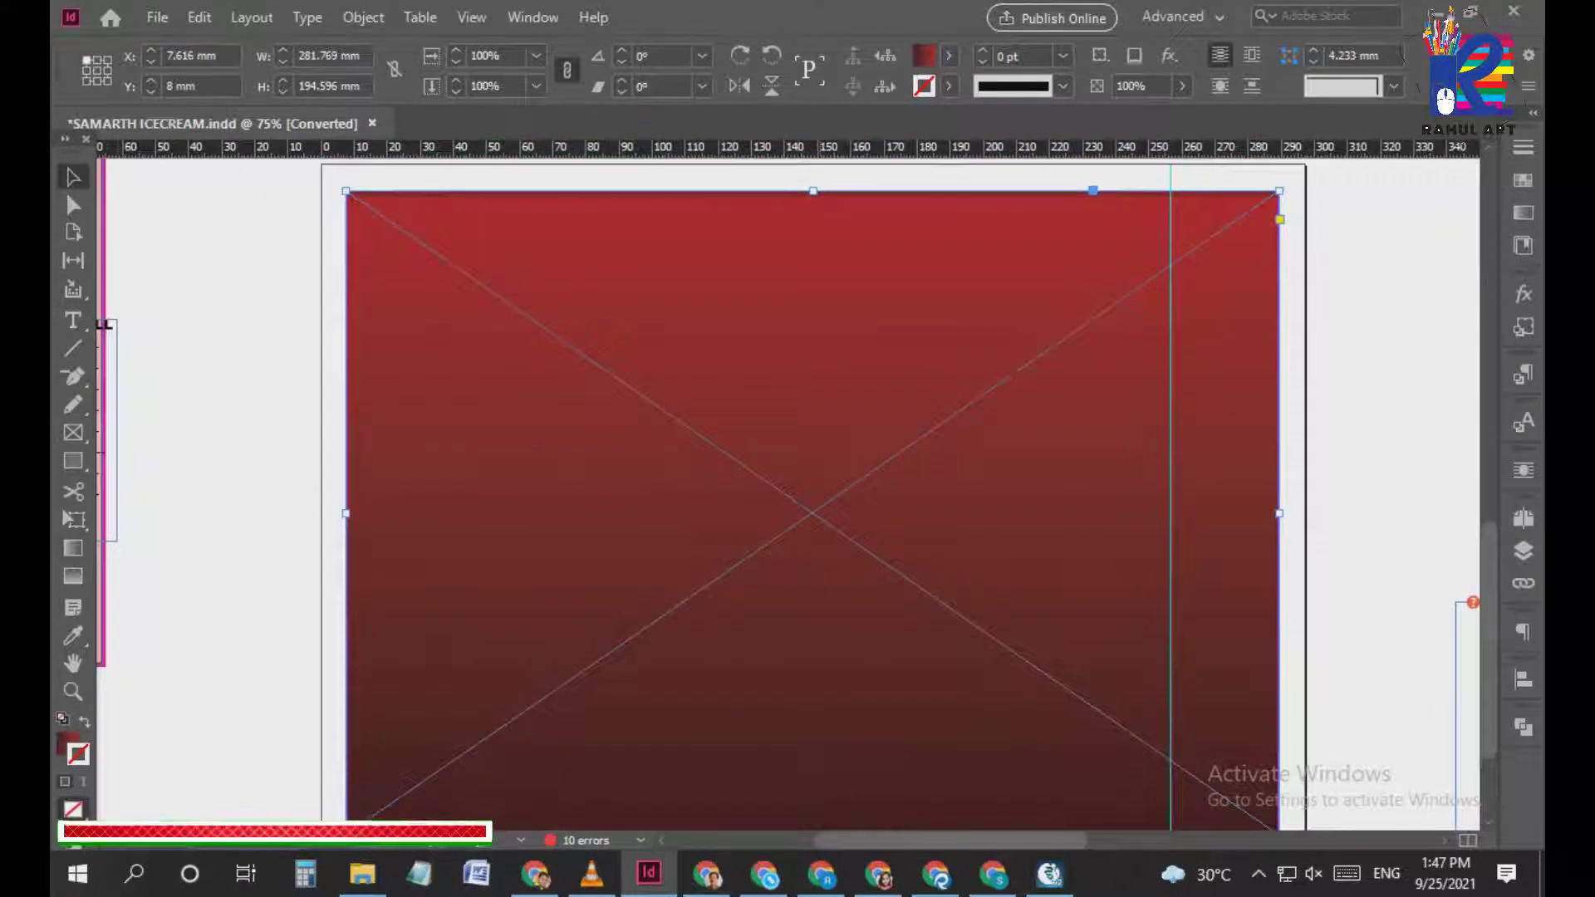
# Move the magenta-bordered pink textured panel onto the red gradient background, with its top-left corner at about X 85.5 mm, Y 8.5 mm
pyautogui.moveTo(103, 415); pyautogui.dragTo(964, 583)
pyautogui.scroll(-1, 954, 554)
pyautogui.scroll(2, 914, 573)
pyautogui.press('Right')
pyautogui.press('Right')
pyautogui.press('Up')
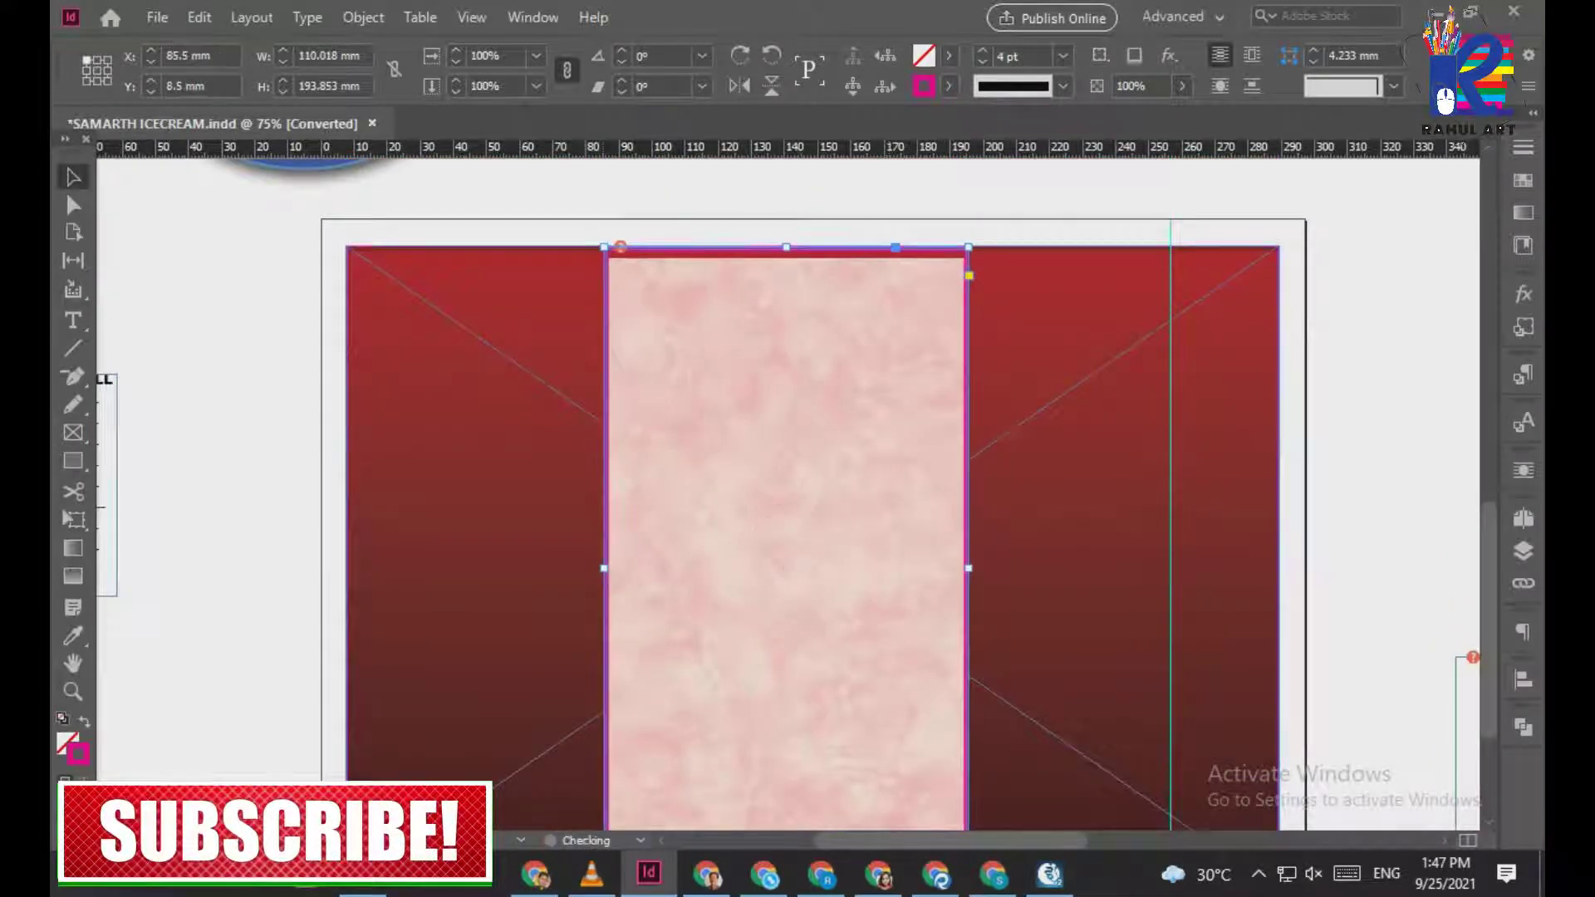
# Align the pink panel and the red background on their horizontal centres, and deselect them
pyautogui.hotkey('ctrl', 'a')
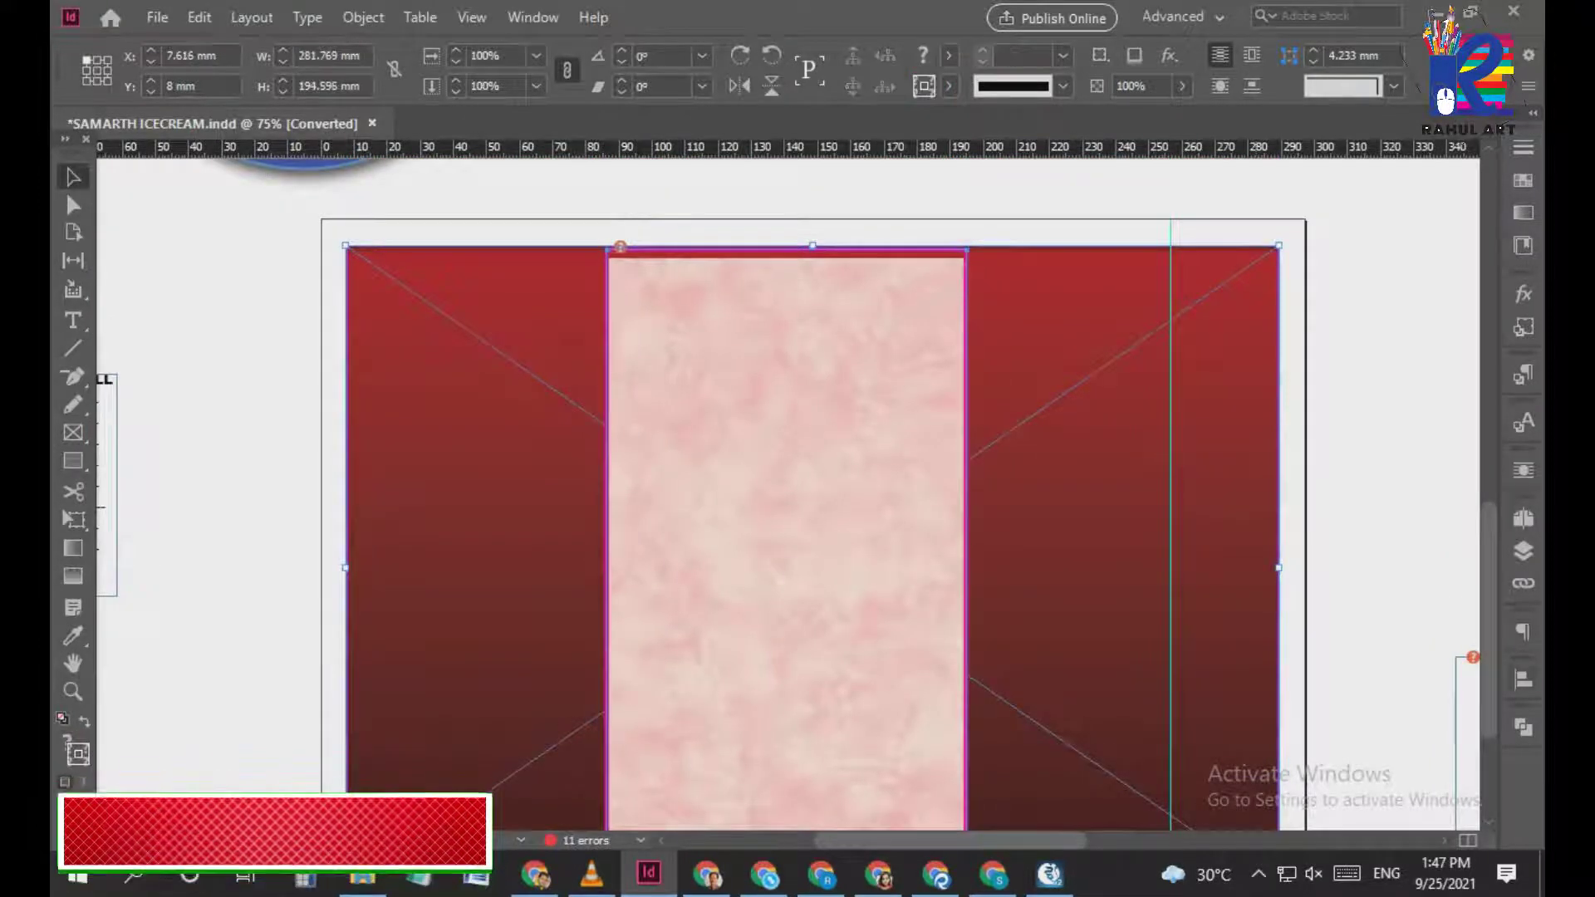
pyautogui.hotkey('shift', 'F7')
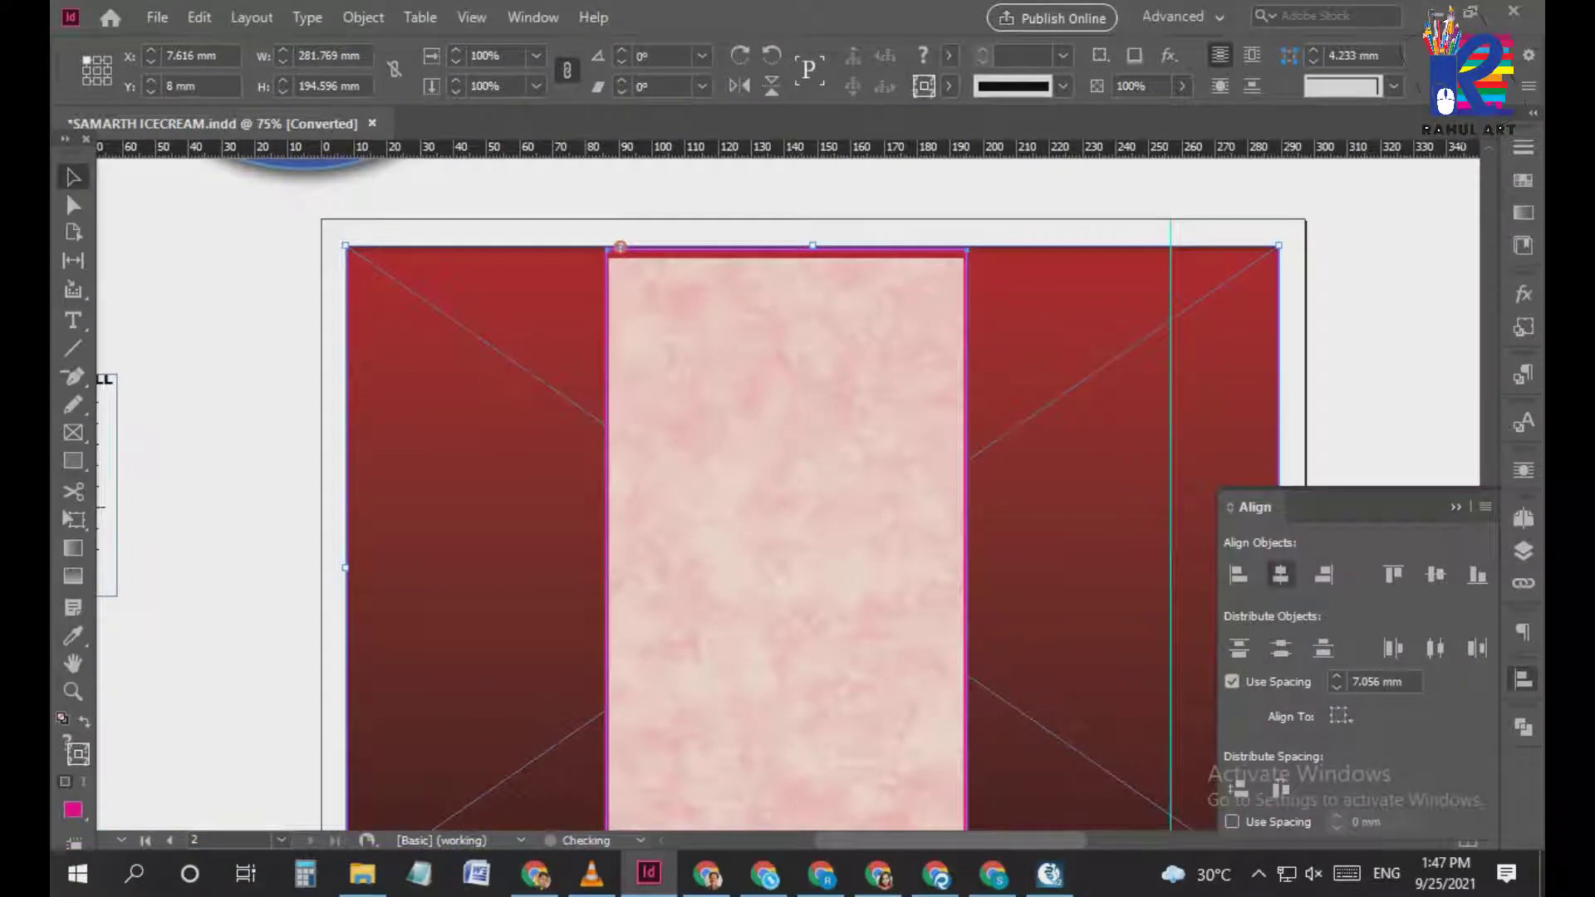
pyautogui.click(1280, 574)
pyautogui.click(1460, 357)
# Move the blue "WEDDING AND PARTY ORDERS WILL BE ACCEPTED" banner with its text onto the bottom of the pink panel
pyautogui.scroll(-3, 917, 541)
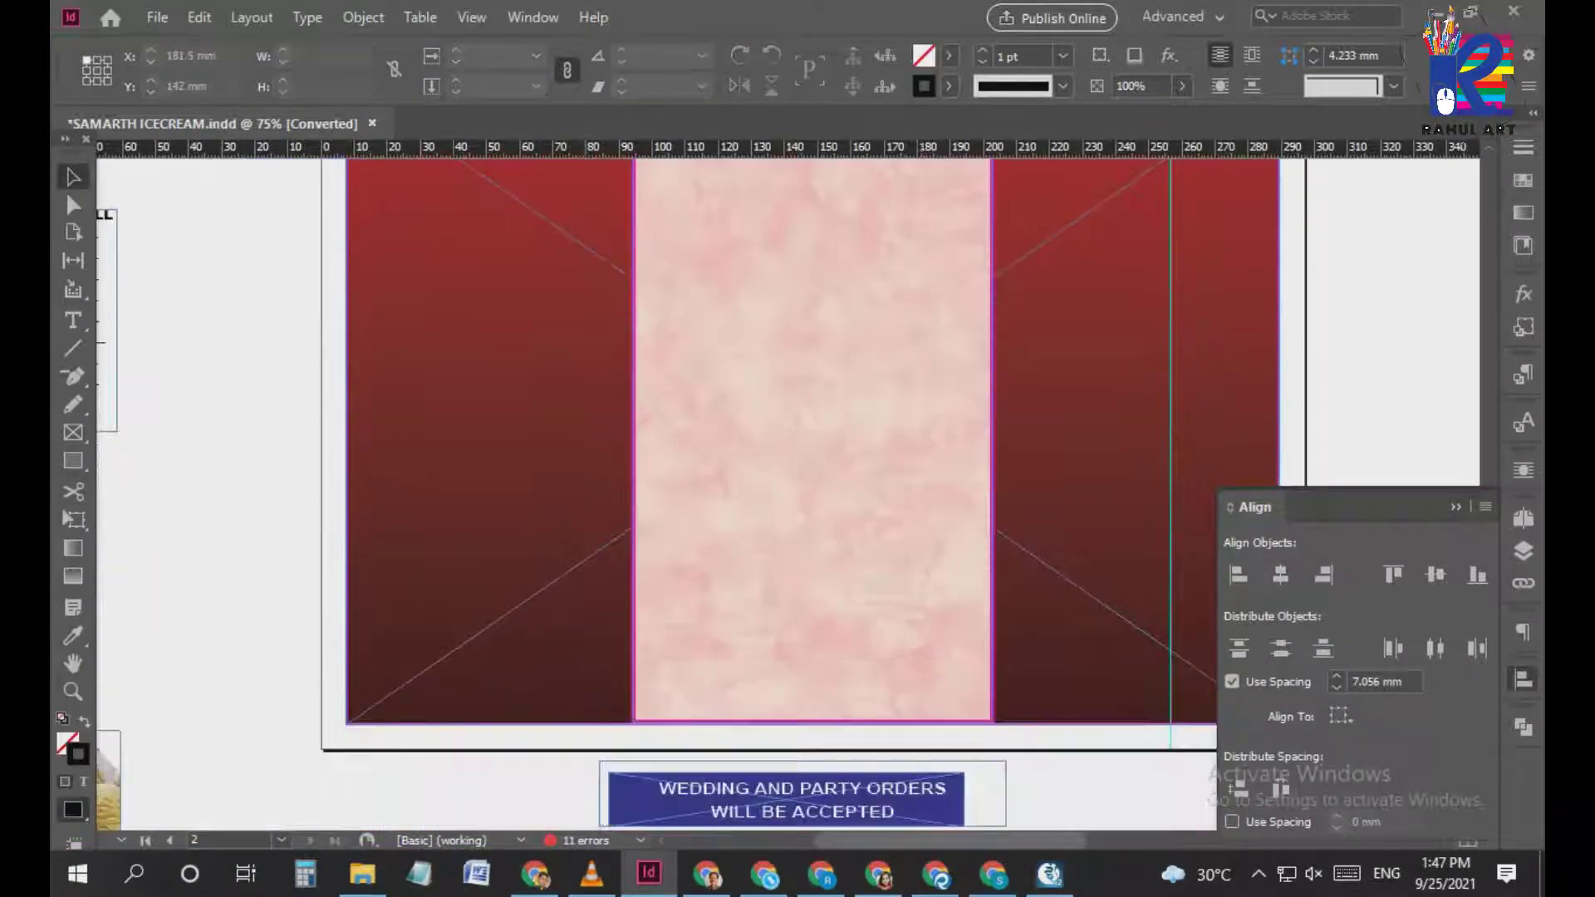
pyautogui.scroll(2, 916, 541)
pyautogui.scroll(-3, 916, 541)
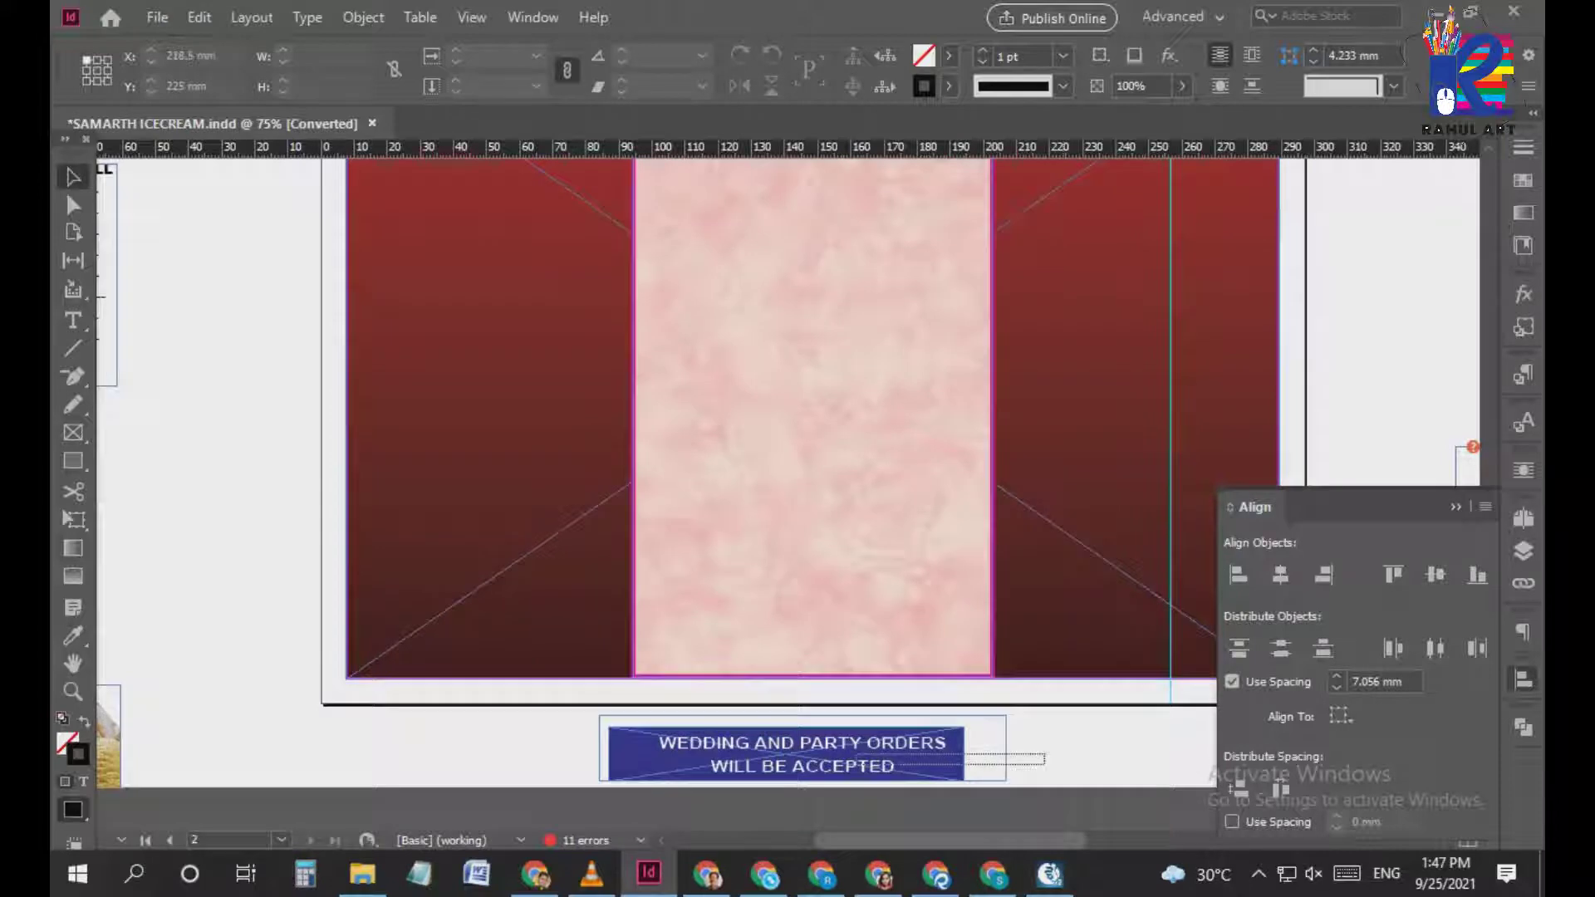
pyautogui.moveTo(1001, 758); pyautogui.dragTo(1033, 687)
pyautogui.moveTo(825, 646); pyautogui.dragTo(818, 644)
pyautogui.hotkey('ctrl', '=')
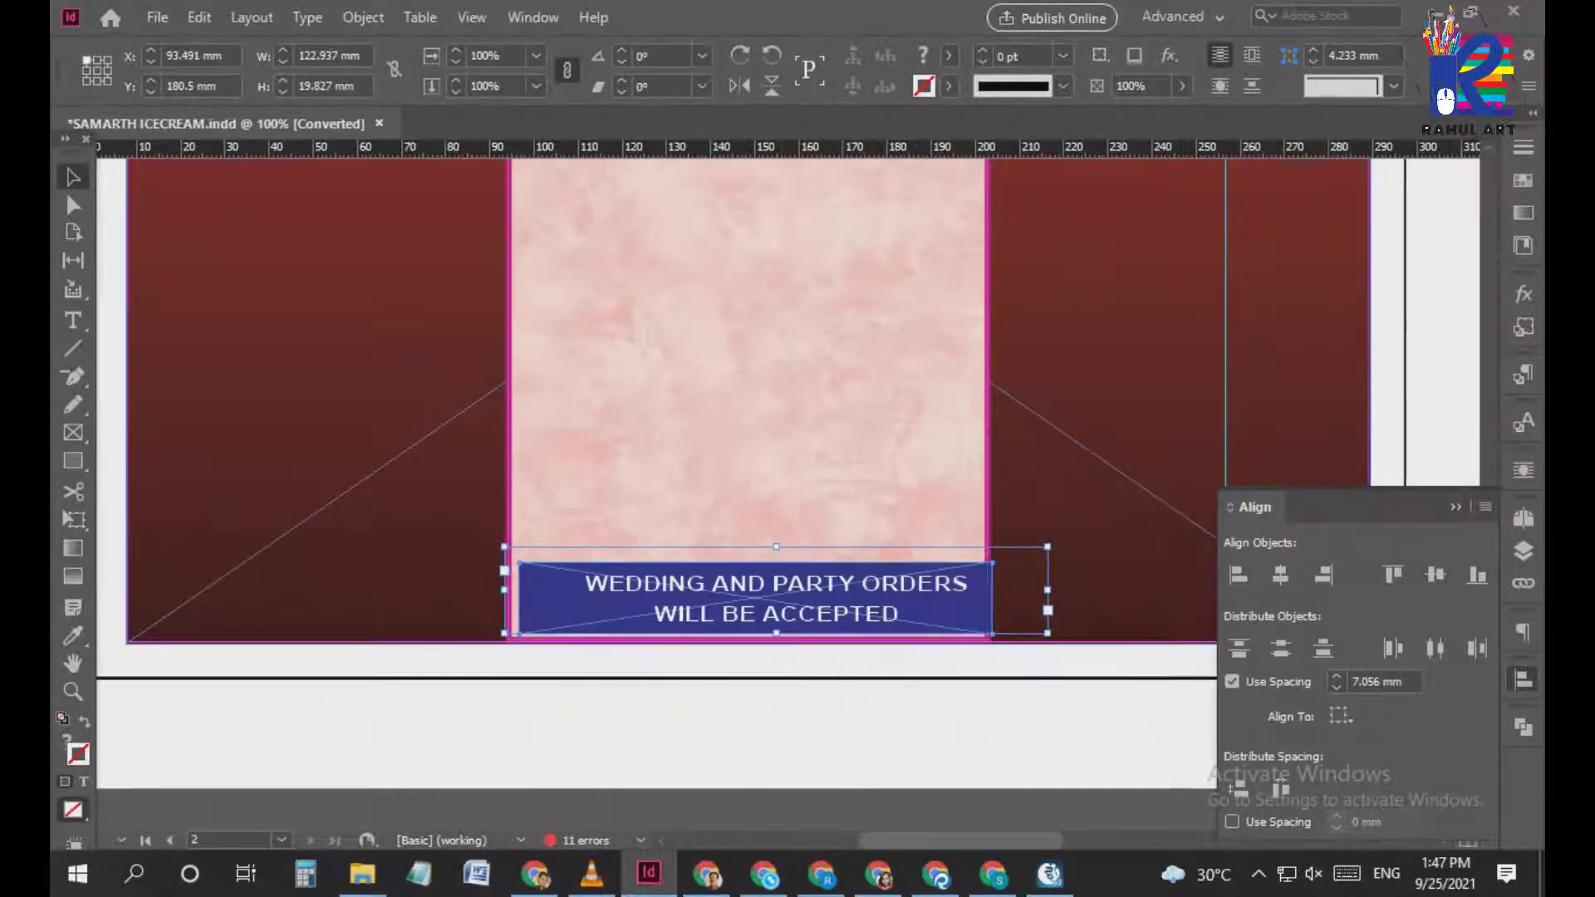
# Nudge the banner group to X 91.741 mm, Y 181.5 mm so it fits inside the panel's bottom border
pyautogui.press('Left')
pyautogui.press('Left')
pyautogui.press('Left')
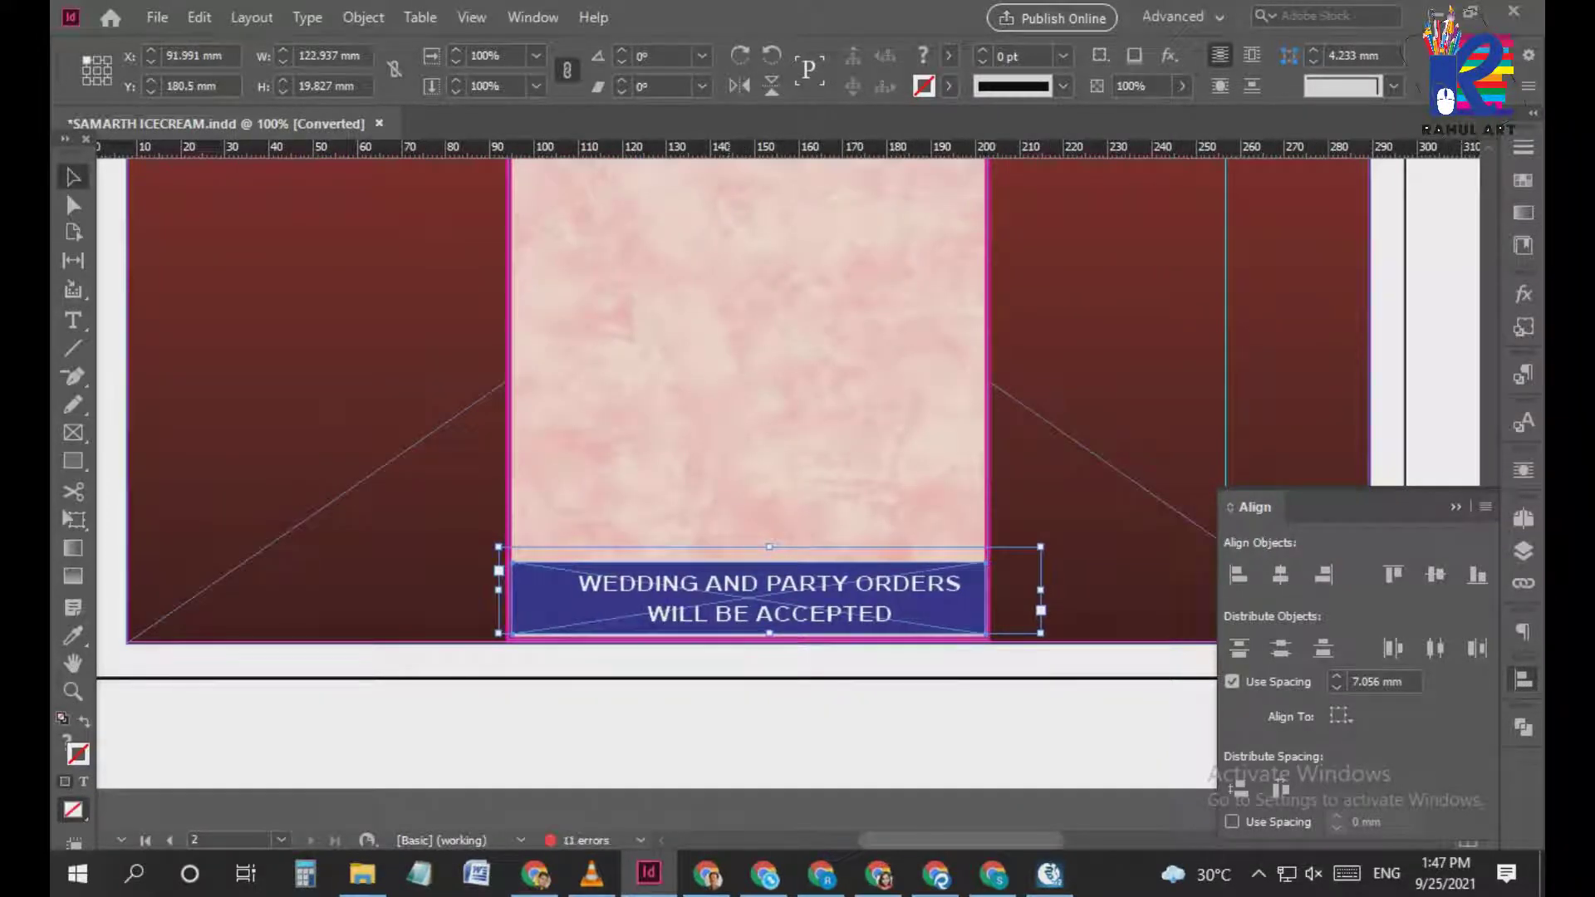
pyautogui.press('Down')
pyautogui.press('Down')
pyautogui.press('Down')
pyautogui.press('Left')
pyautogui.press('Down')
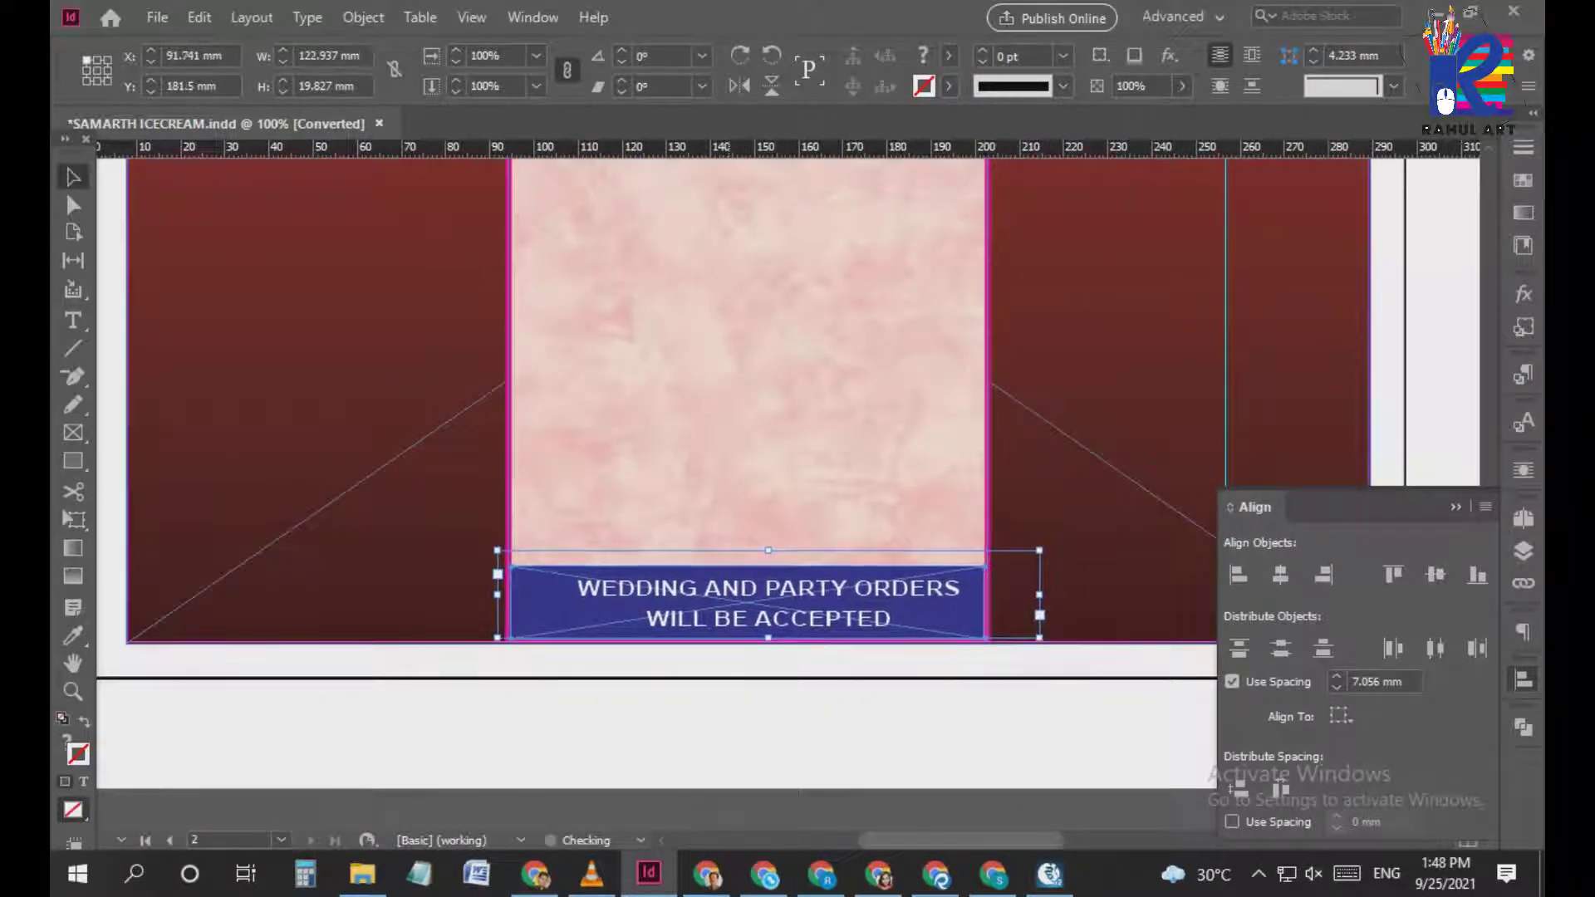
# Move the blue half-circle onto the pink panel's top edge, at about X 95 mm, Y 8.5 mm
pyautogui.scroll(10, 789, 490)
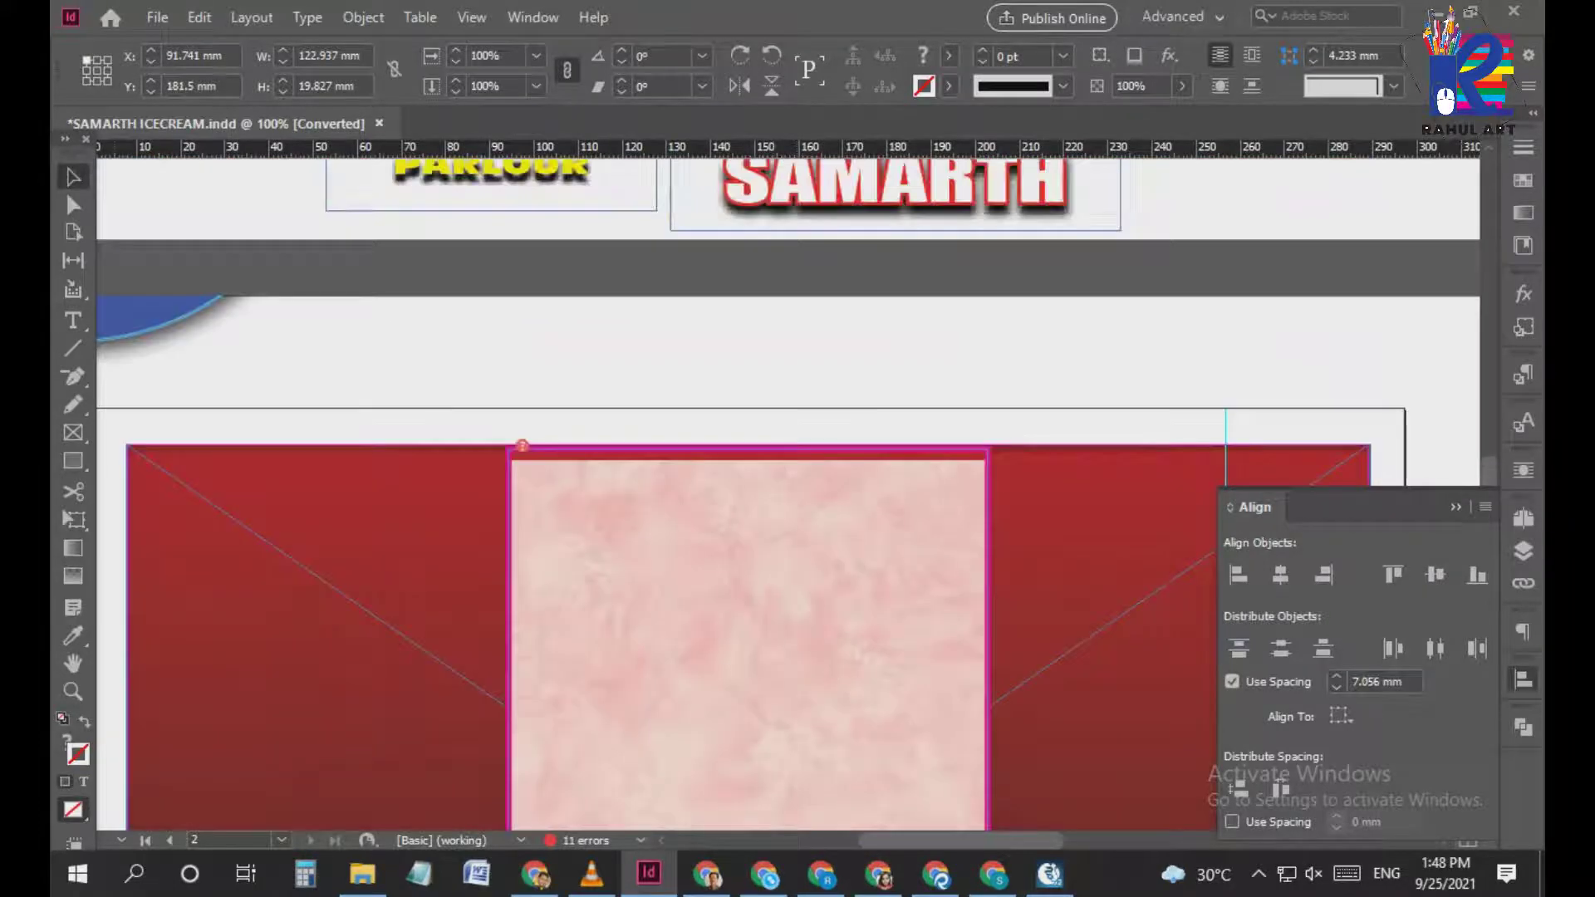
pyautogui.moveTo(175, 316); pyautogui.dragTo(860, 631)
pyautogui.scroll(-2, 860, 630)
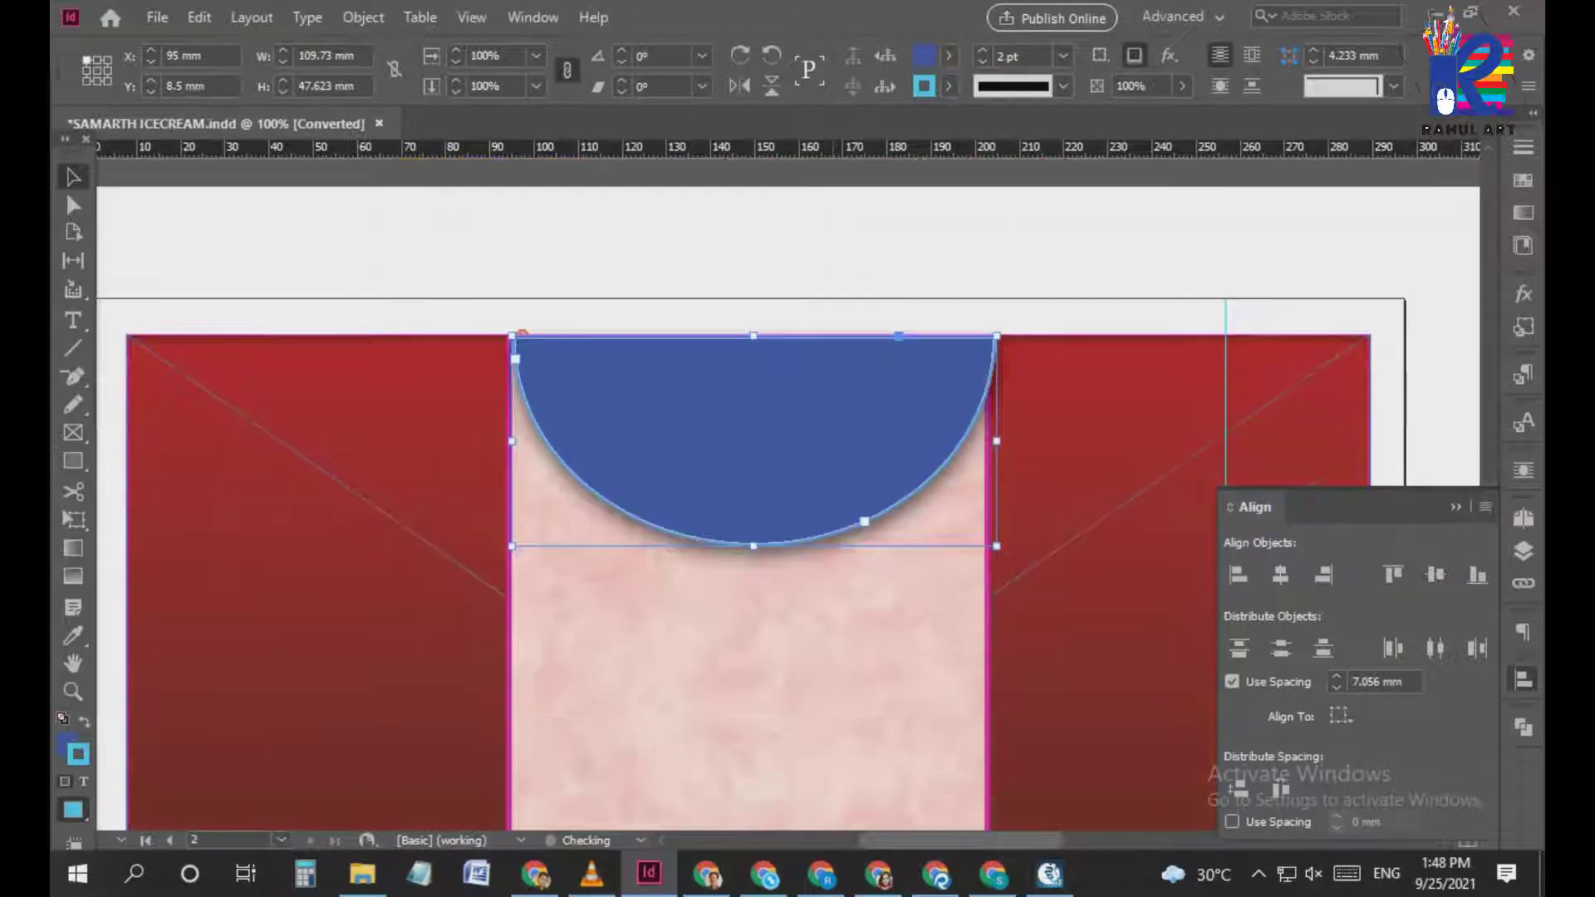
pyautogui.keyDown('shift'); pyautogui.click(748, 583); pyautogui.keyUp('shift')
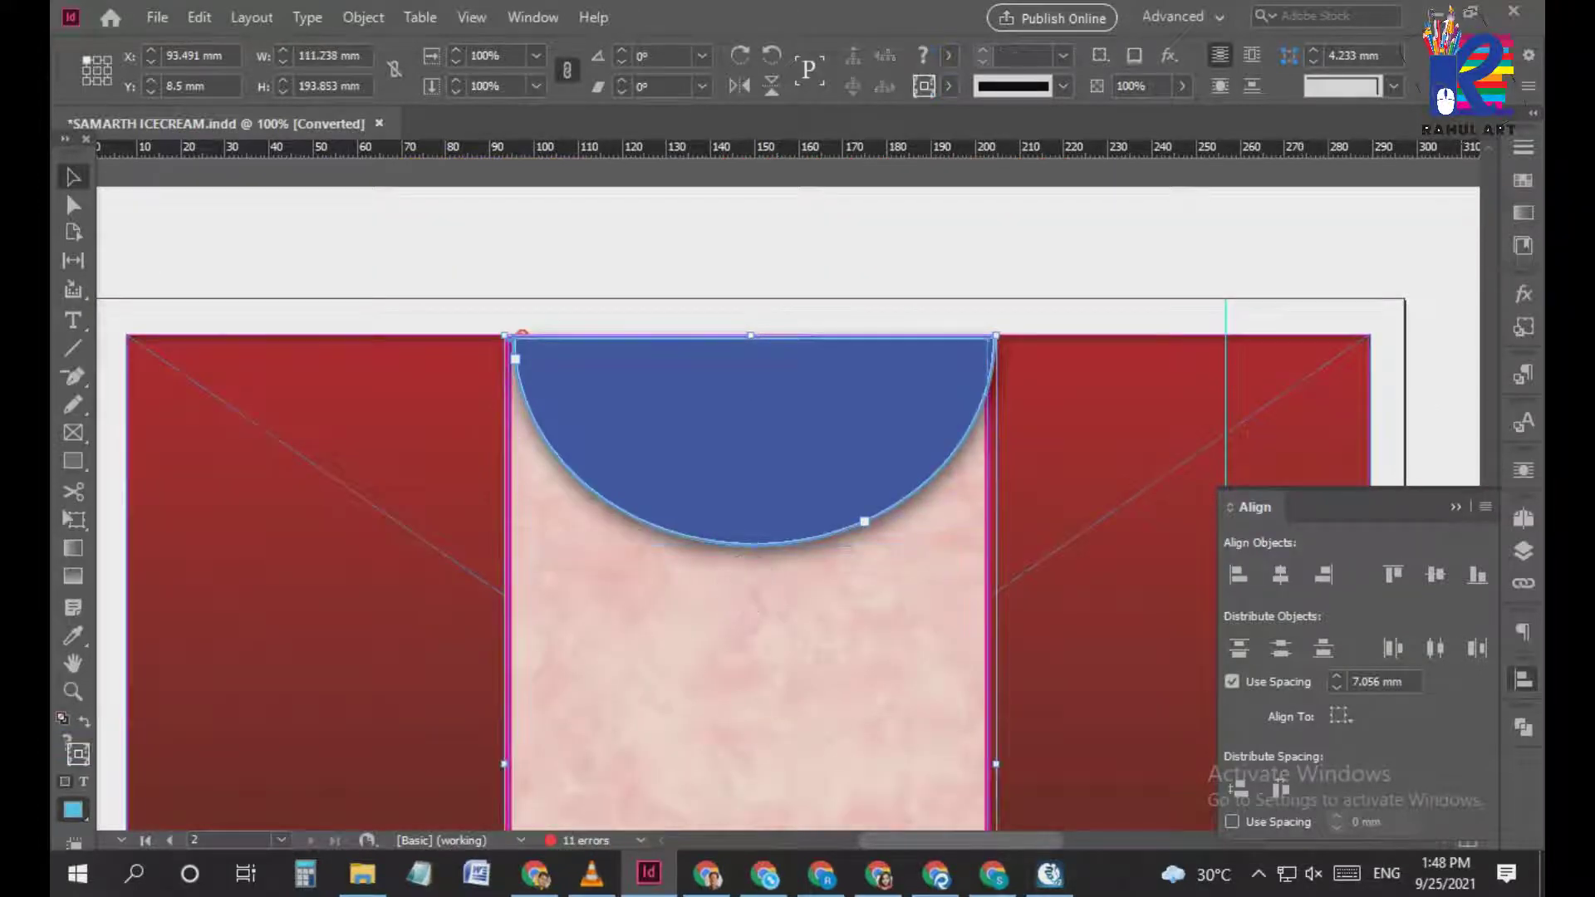
pyautogui.click(1280, 574)
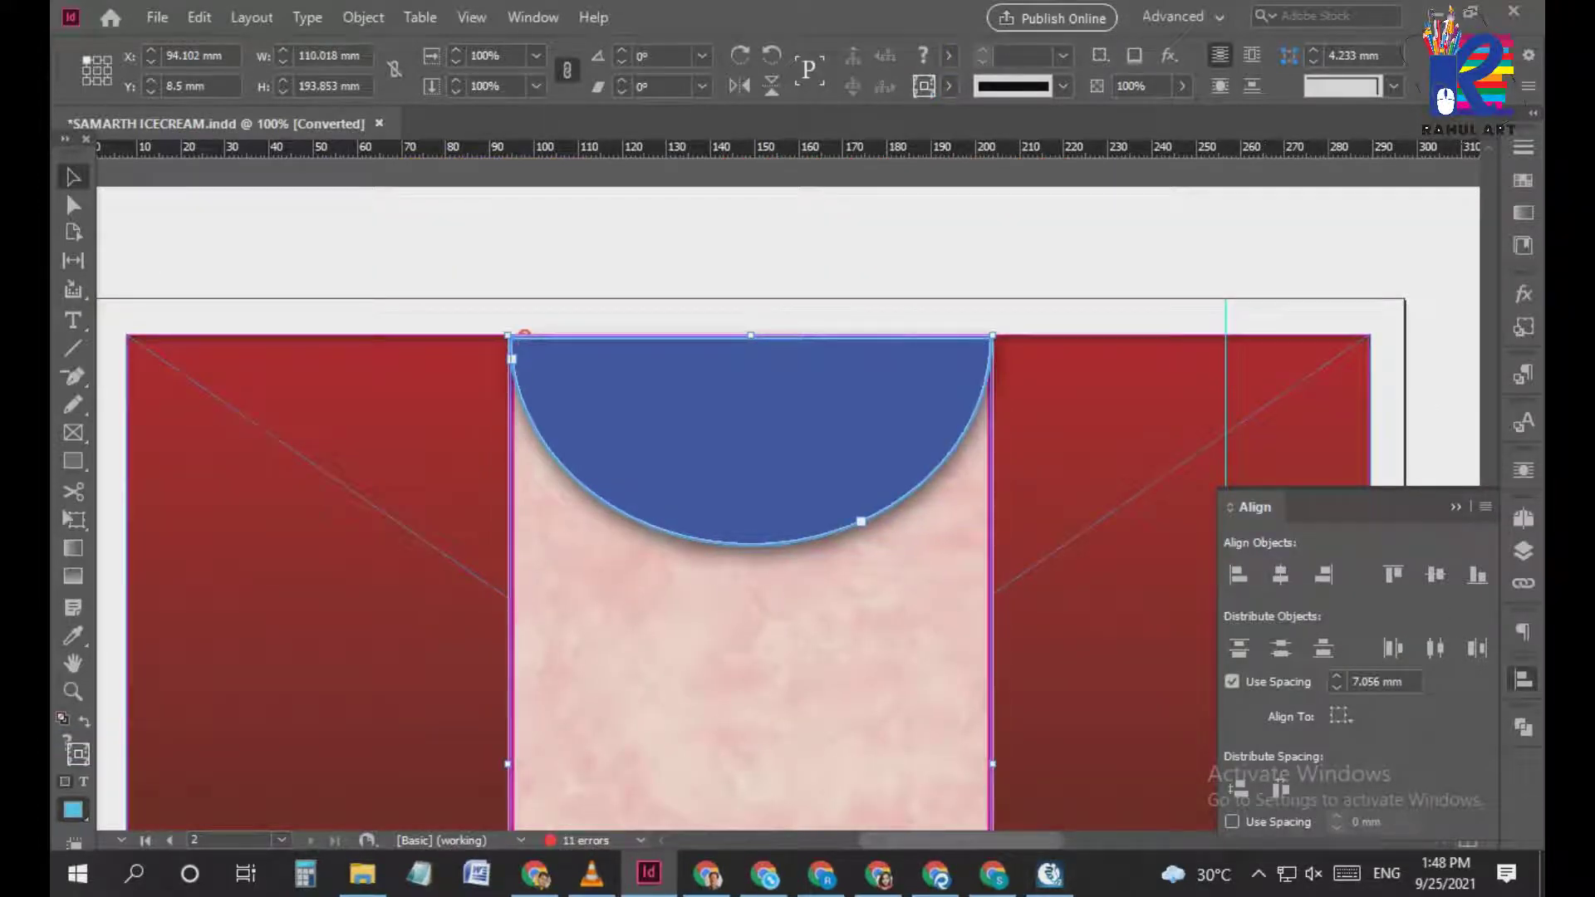
pyautogui.hotkey('ctrl', 'z')
pyautogui.hotkey('ctrl', 'shift', 'a')
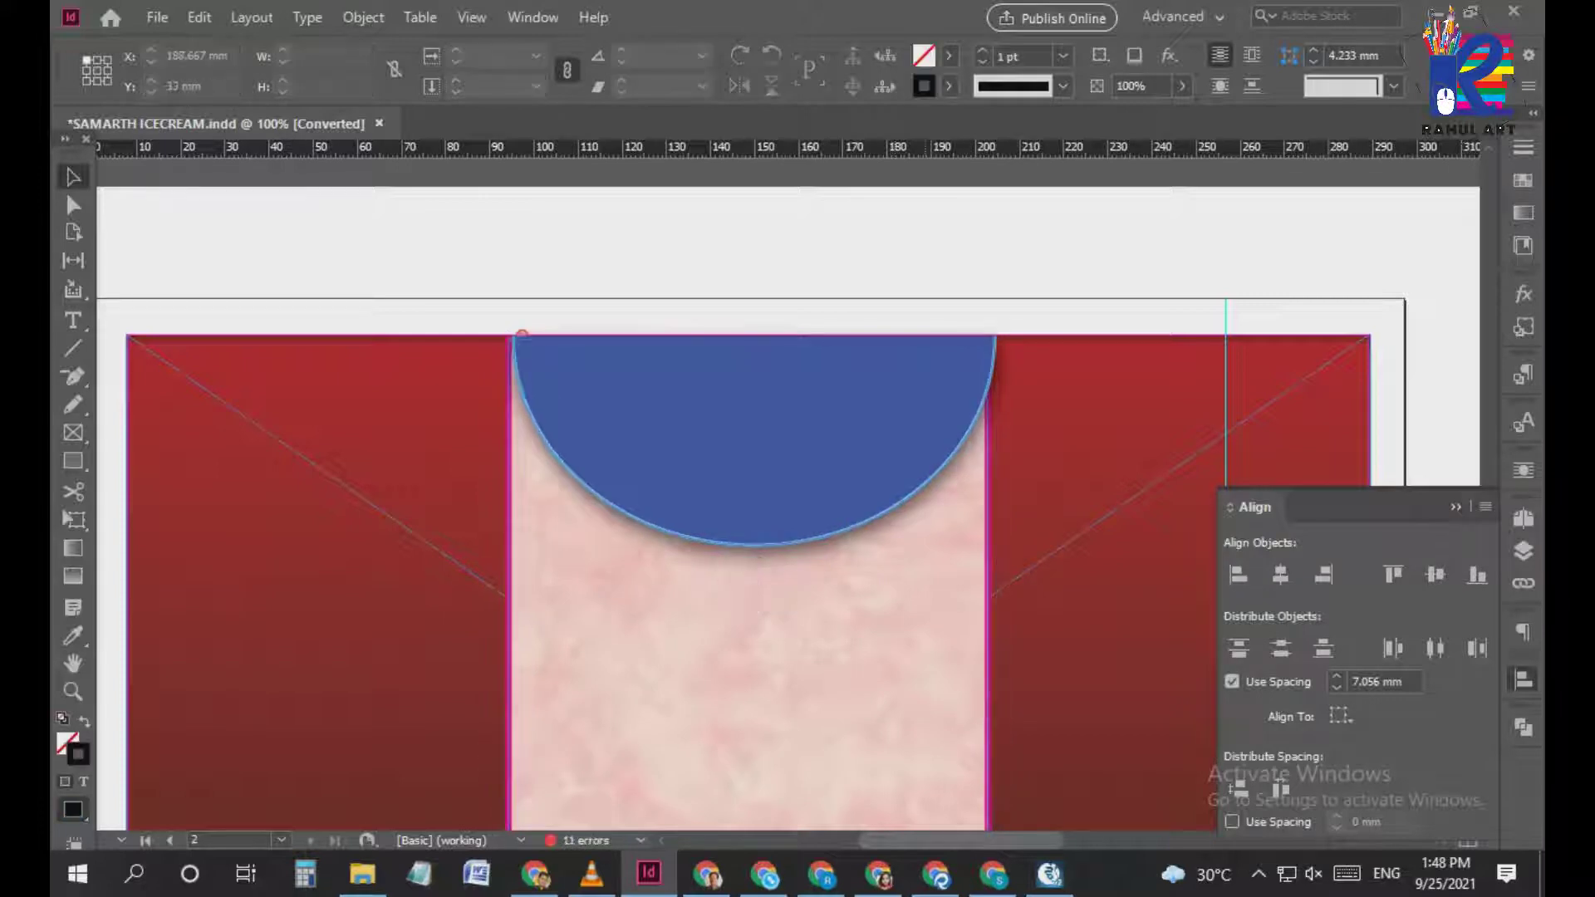
pyautogui.click(838, 584)
pyautogui.hotkey('ctrl', 'shift', 'a')
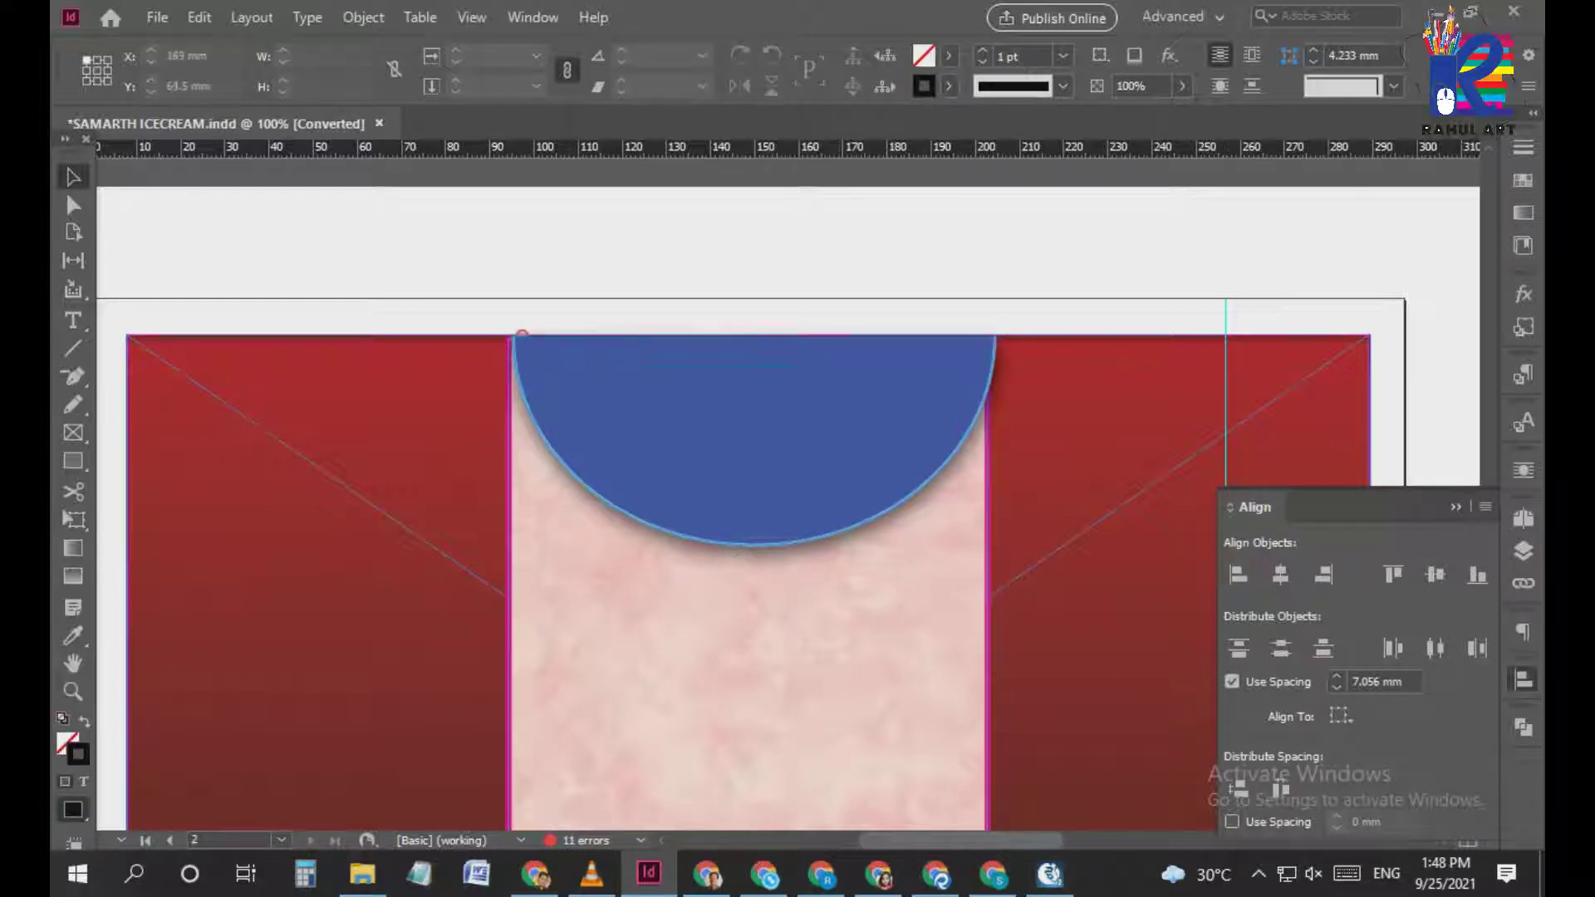
# Align the blue half-circle and the pink panel on their horizontal centres
pyautogui.click(818, 602)
pyautogui.keyDown('shift'); pyautogui.click(793, 477); pyautogui.keyUp('shift')
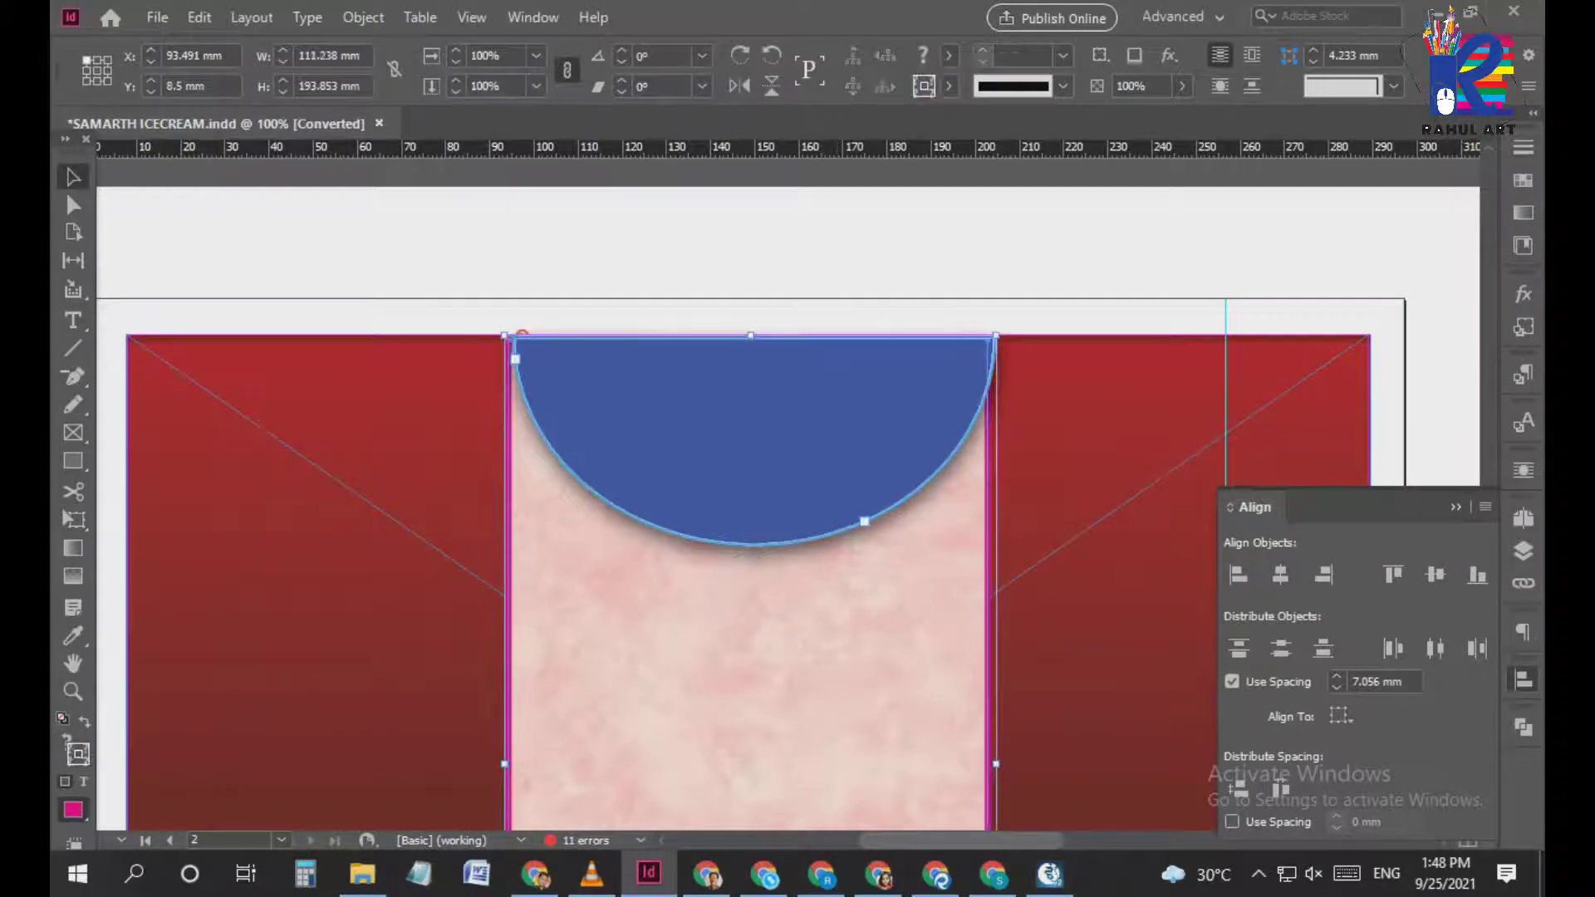
pyautogui.click(1280, 575)
# Move the "SAMARTH" title into the upper part of the blue half-circle, at about X 99.3 mm, Y 9.5 mm
pyautogui.scroll(2, 789, 498)
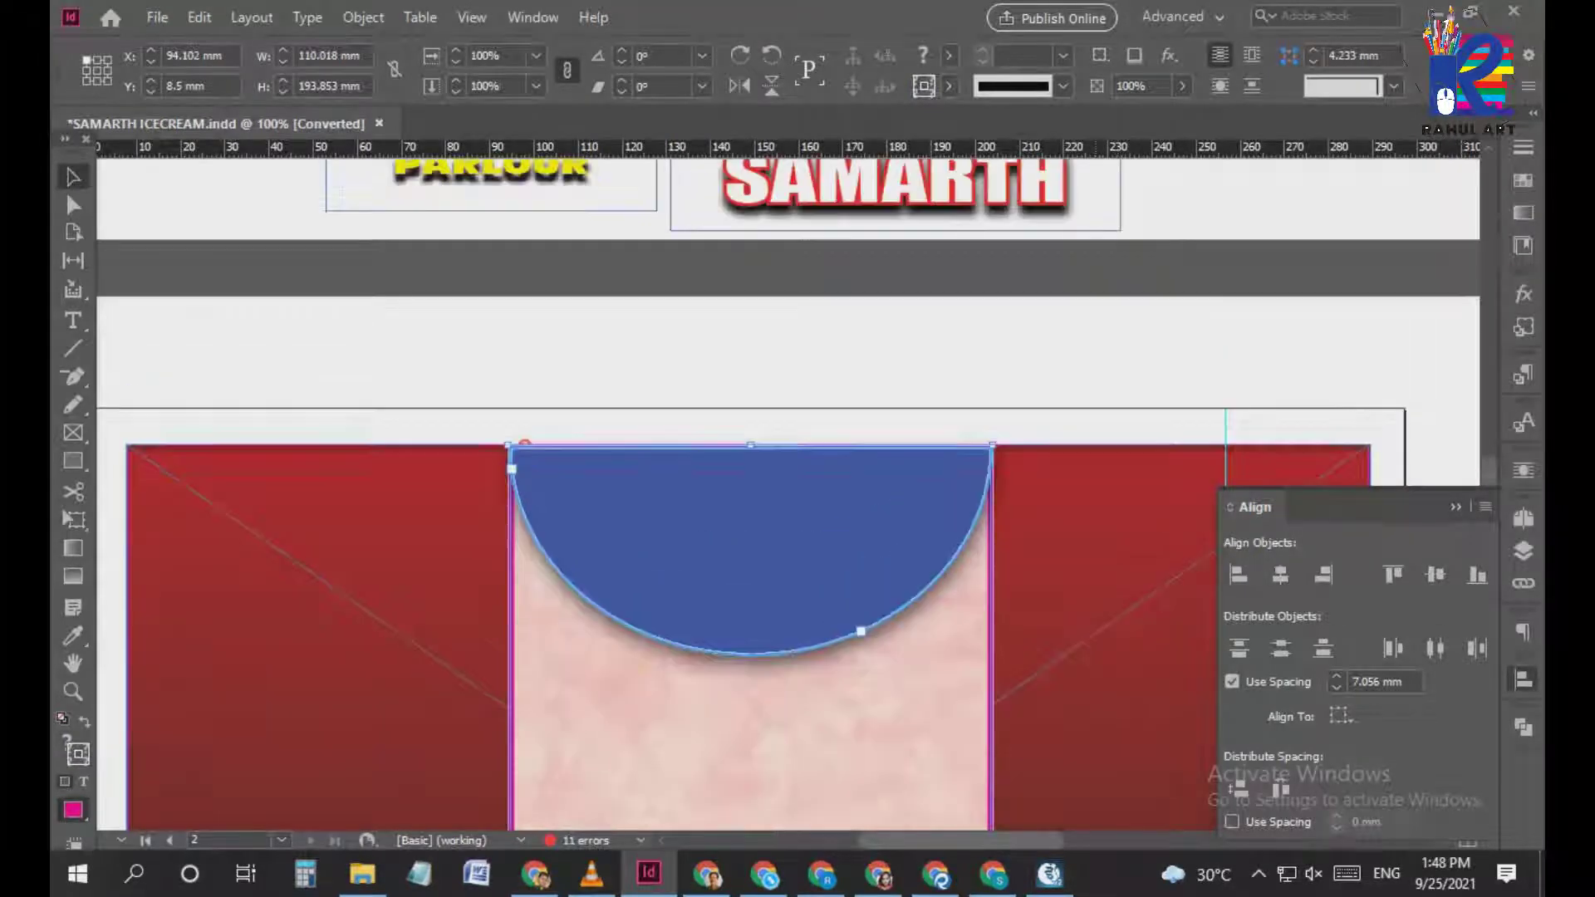
pyautogui.moveTo(968, 186); pyautogui.dragTo(827, 507)
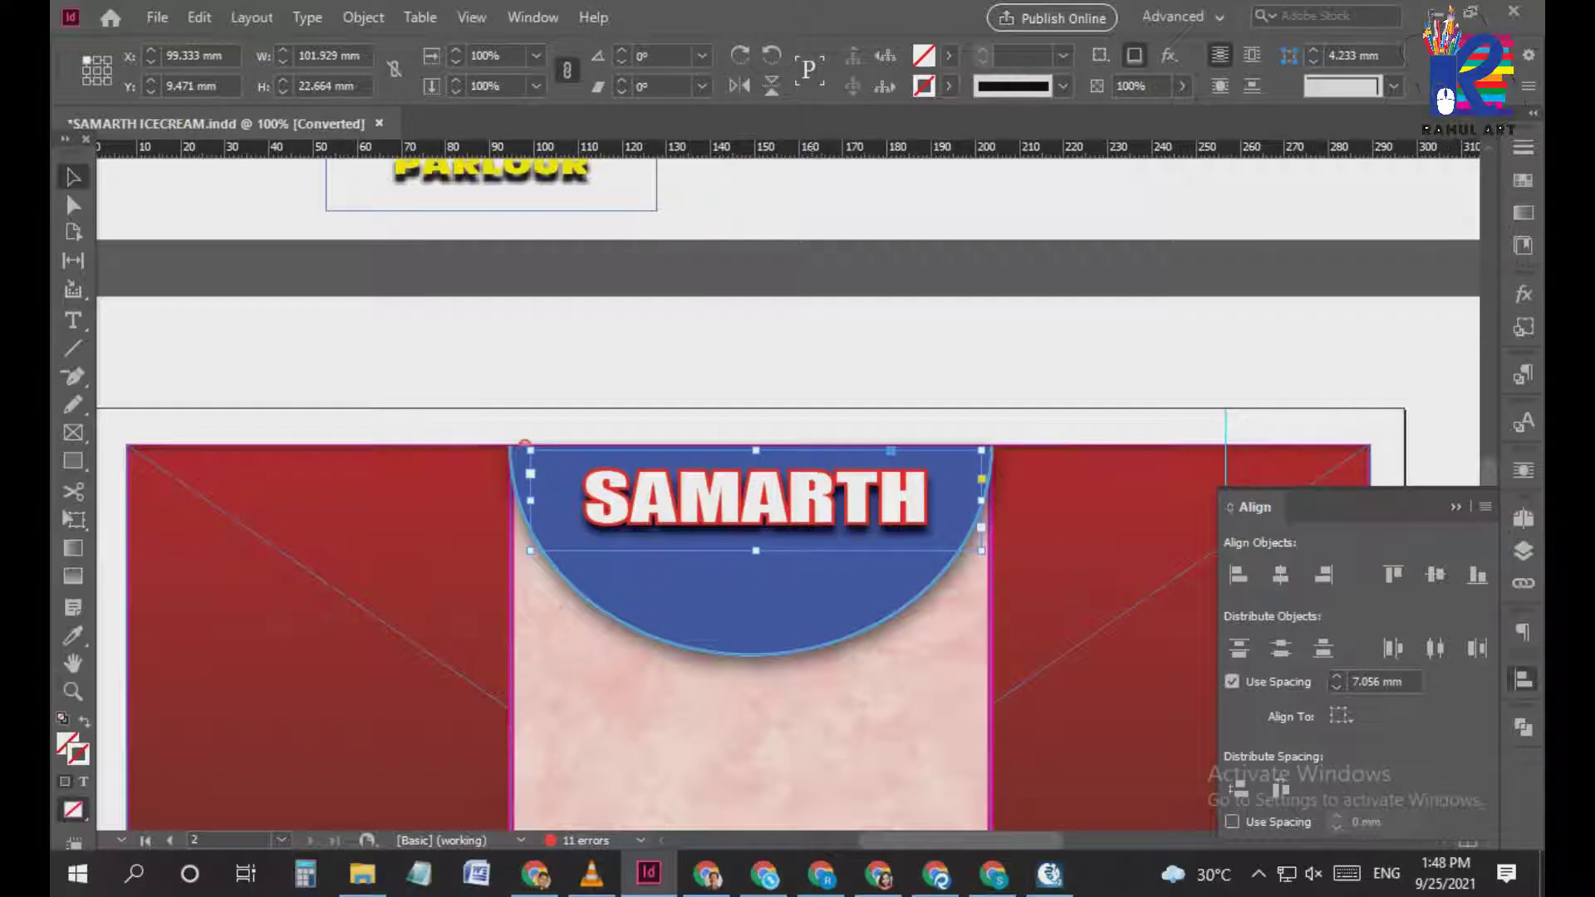
pyautogui.hotkey('ctrl', '=')
pyautogui.hotkey('ctrl', '=')
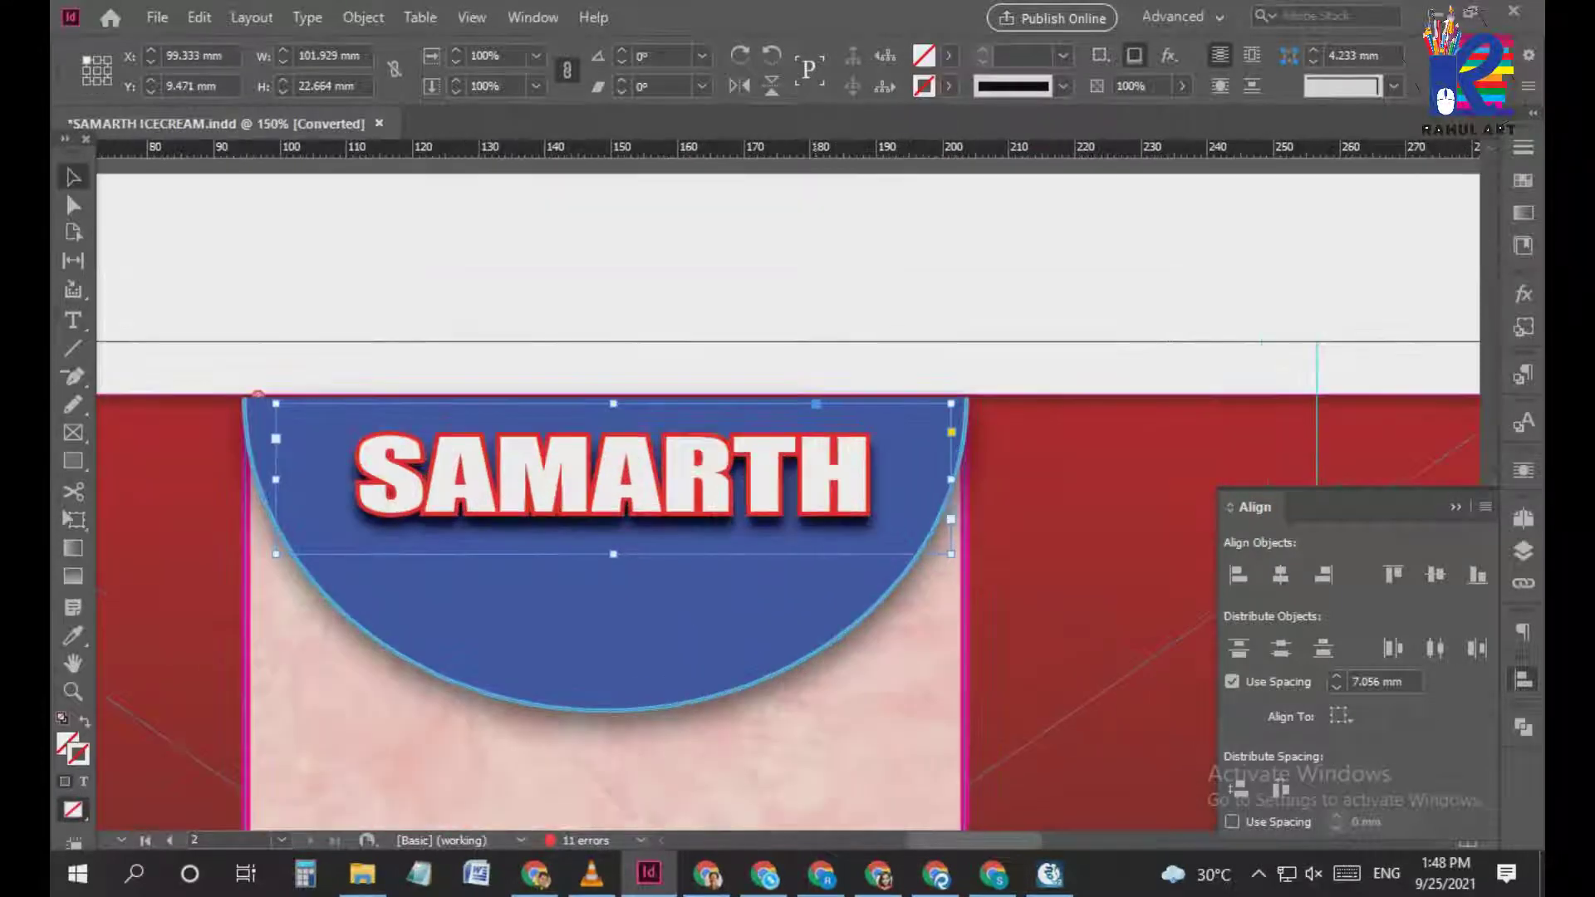
# Compare the "SAMARTH" title with and without its drop shadow, keep the shadow on and set its angle to 93°
pyautogui.click(1169, 54)
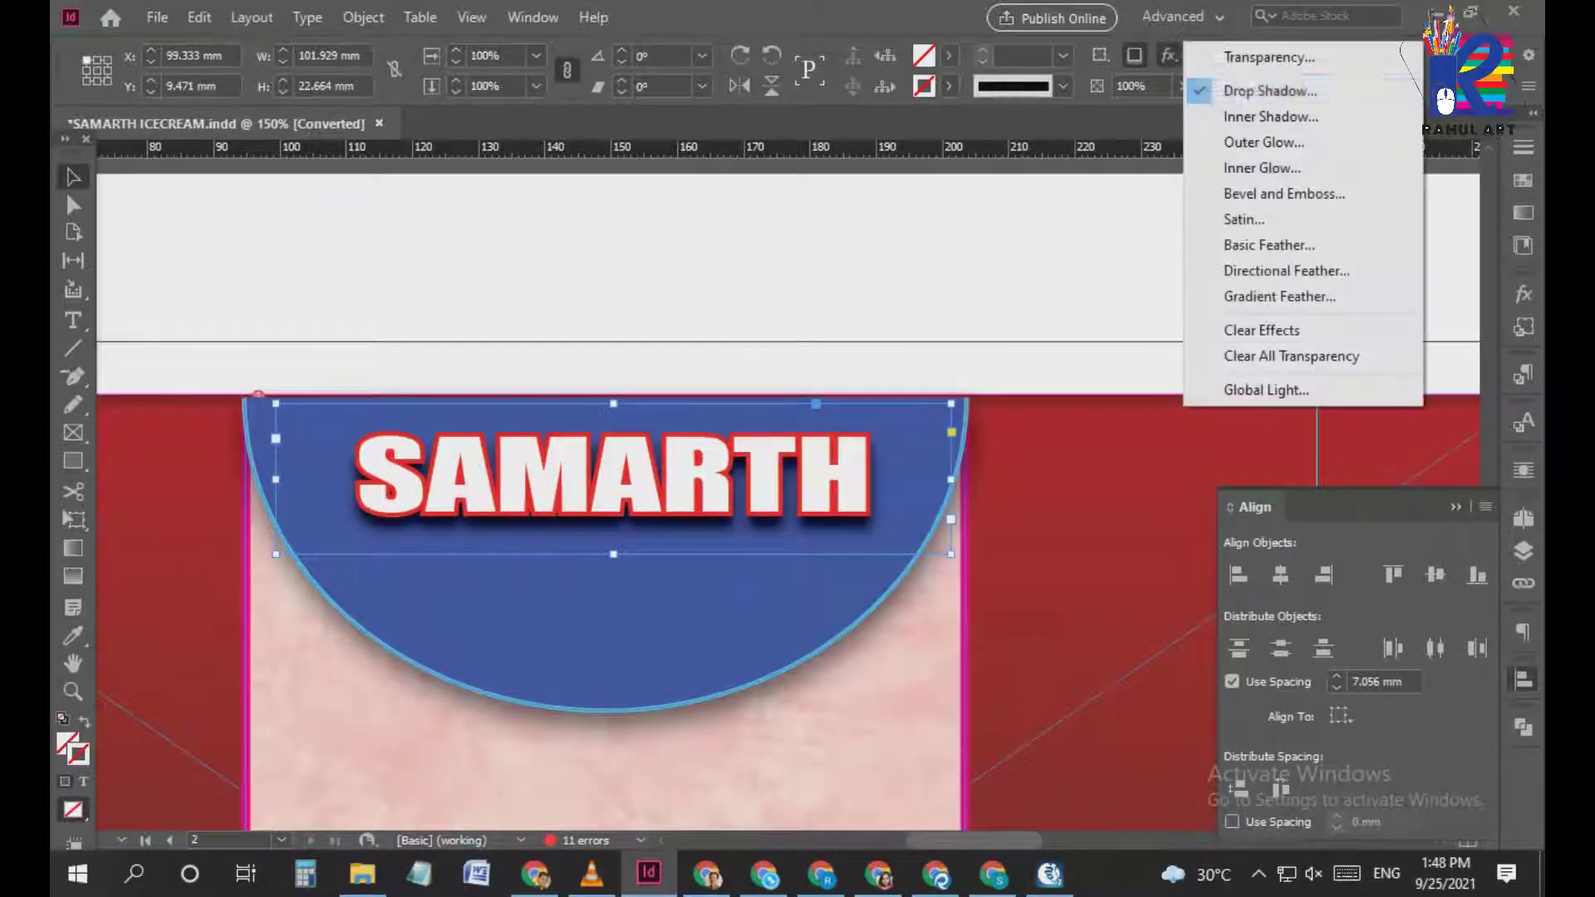
pyautogui.click(1245, 89)
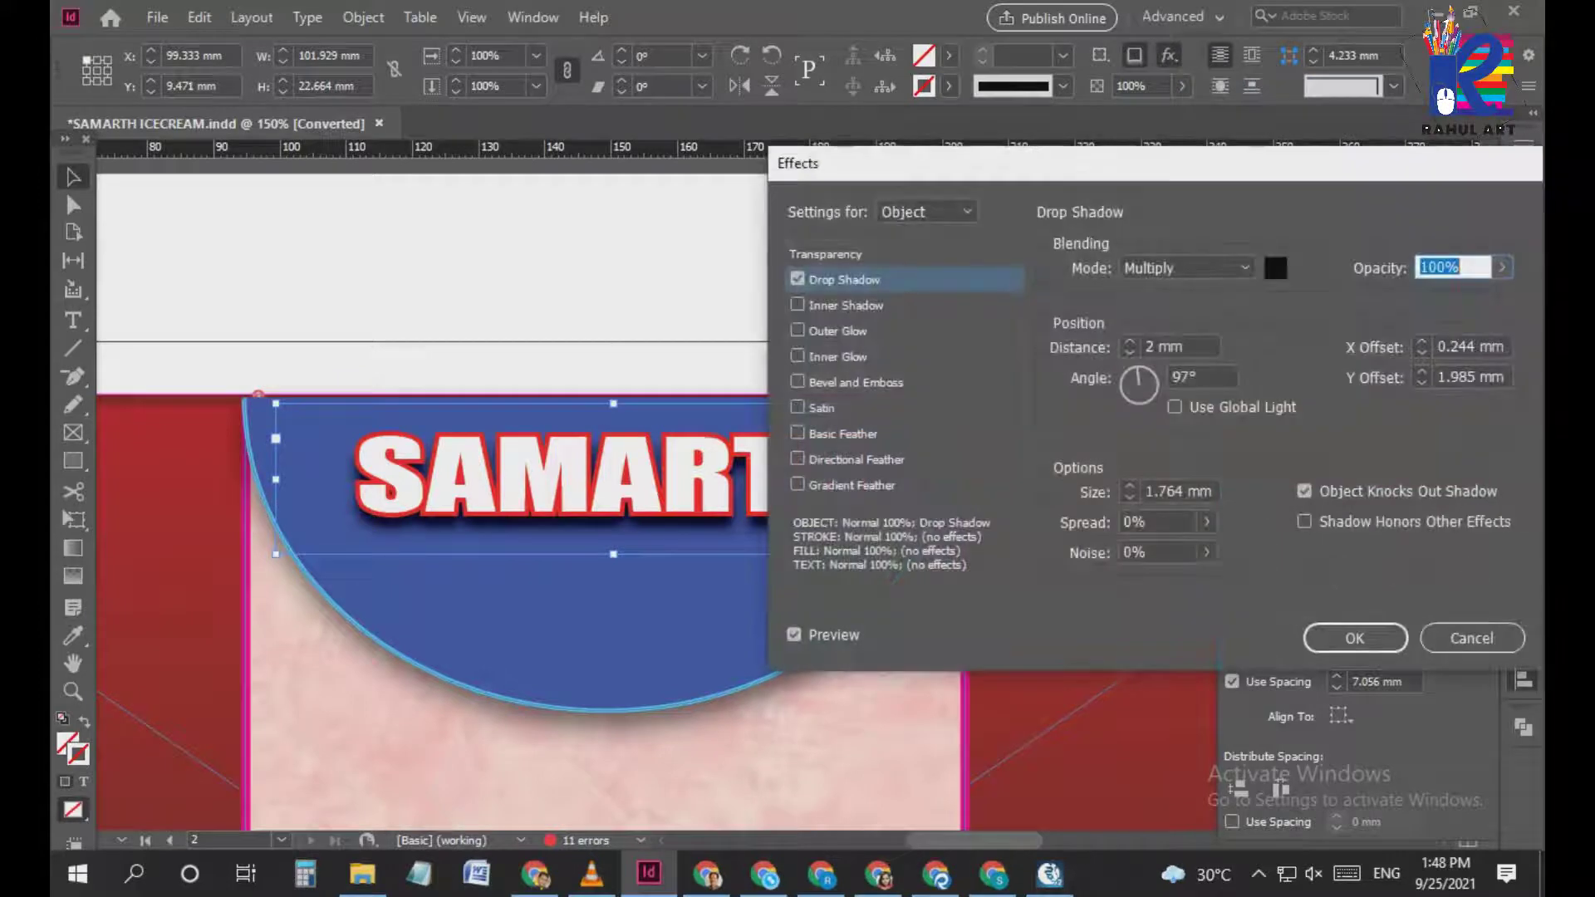
pyautogui.click(797, 279)
pyautogui.moveTo(931, 164); pyautogui.dragTo(1108, 182)
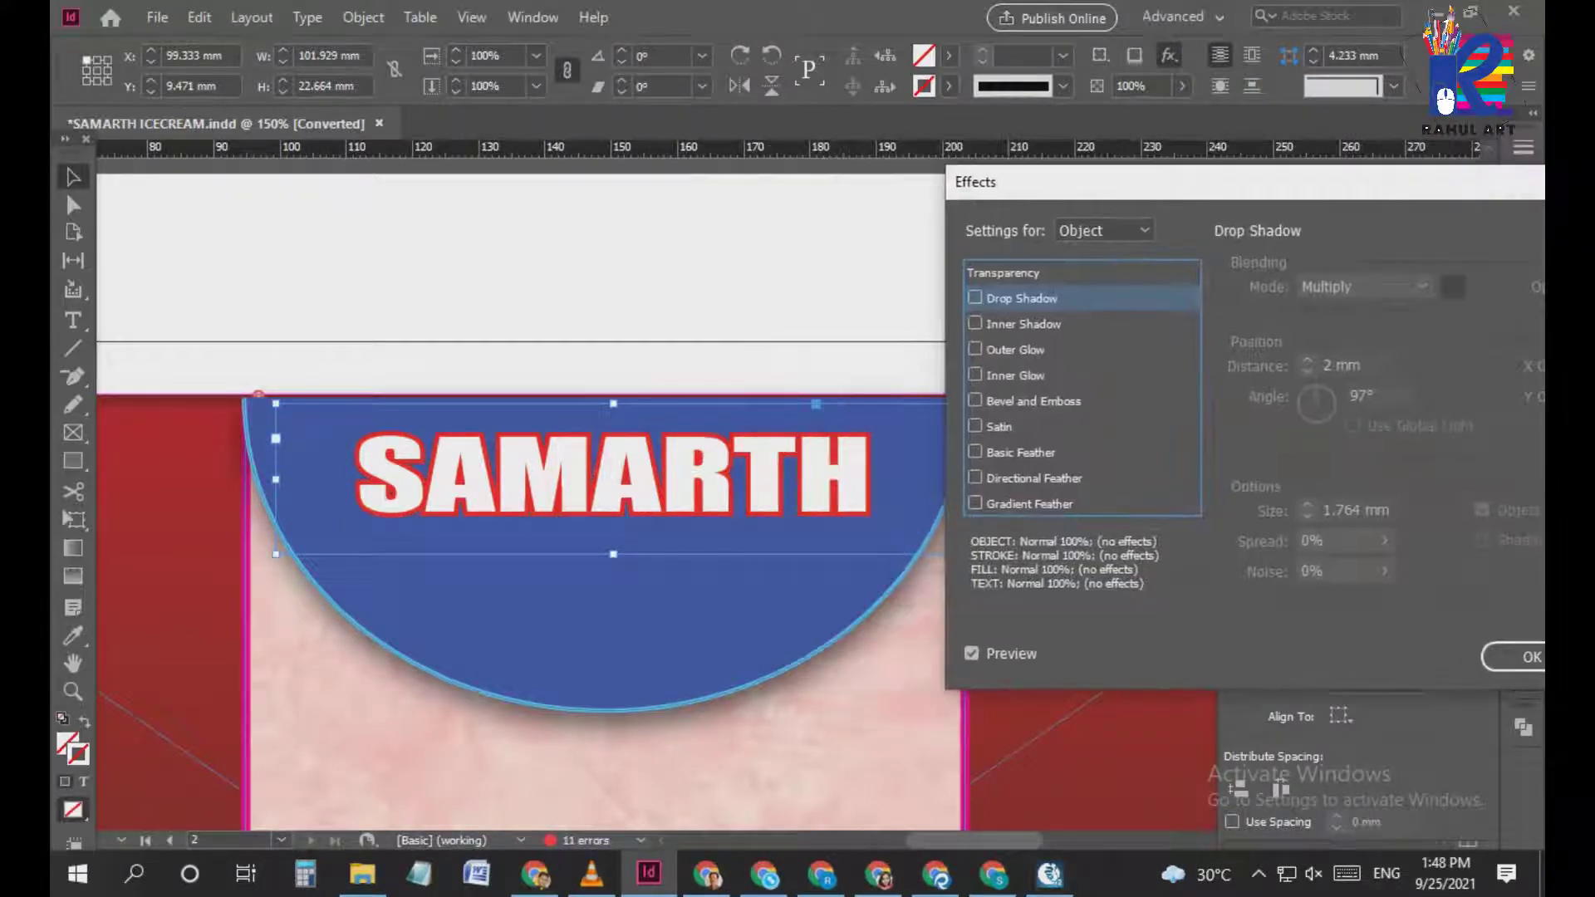
pyautogui.press('space')
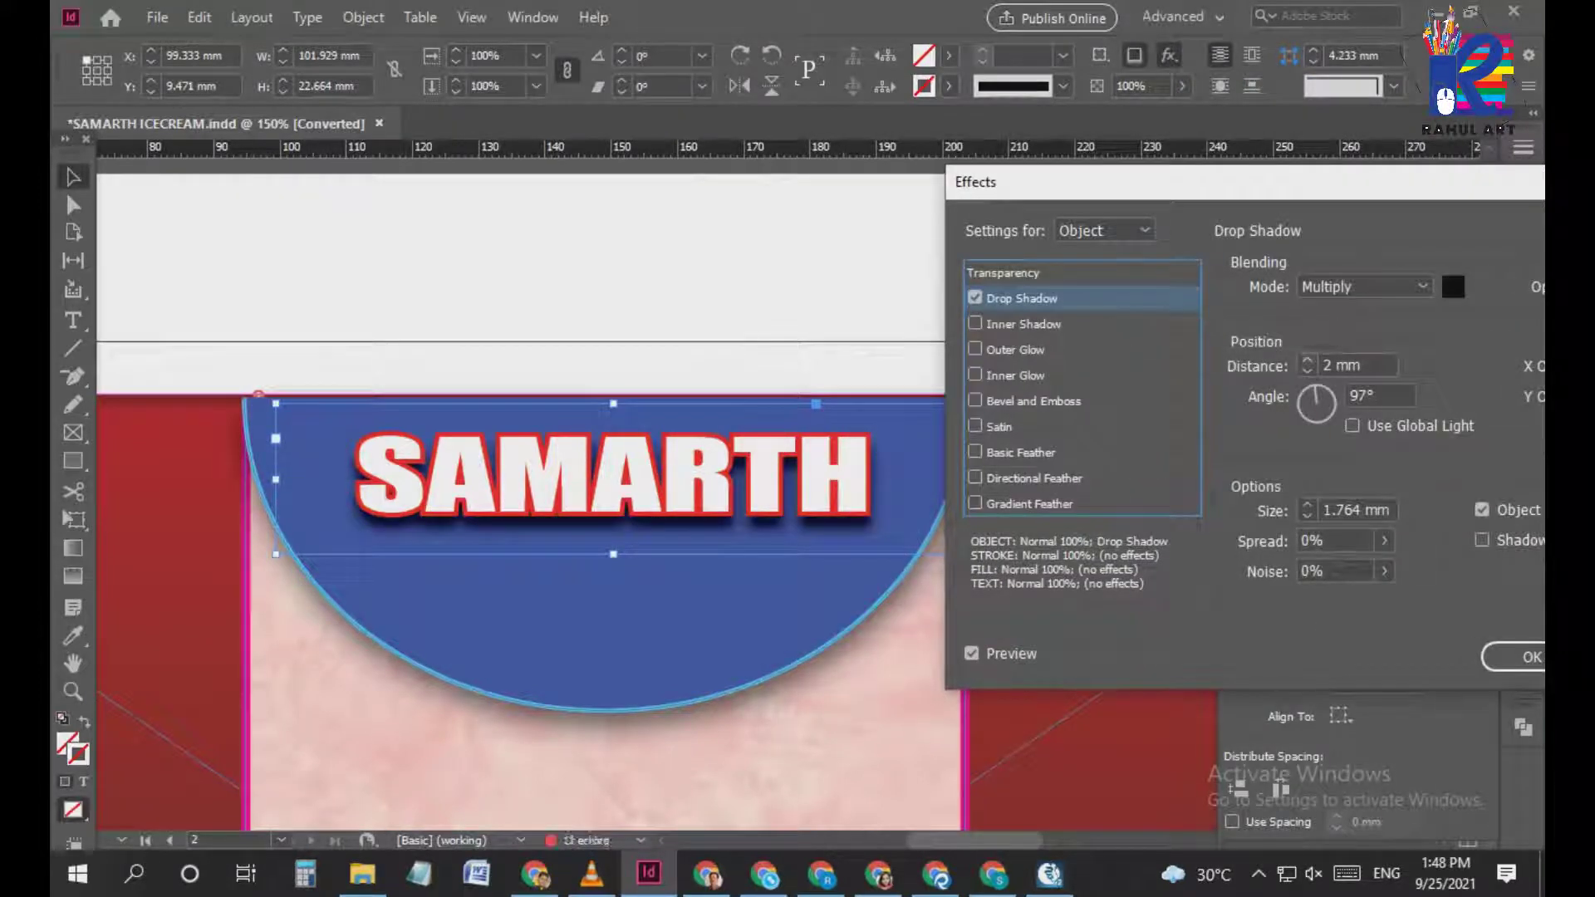
pyautogui.press('Up')
pyautogui.press('Down')
pyautogui.click(1315, 392)
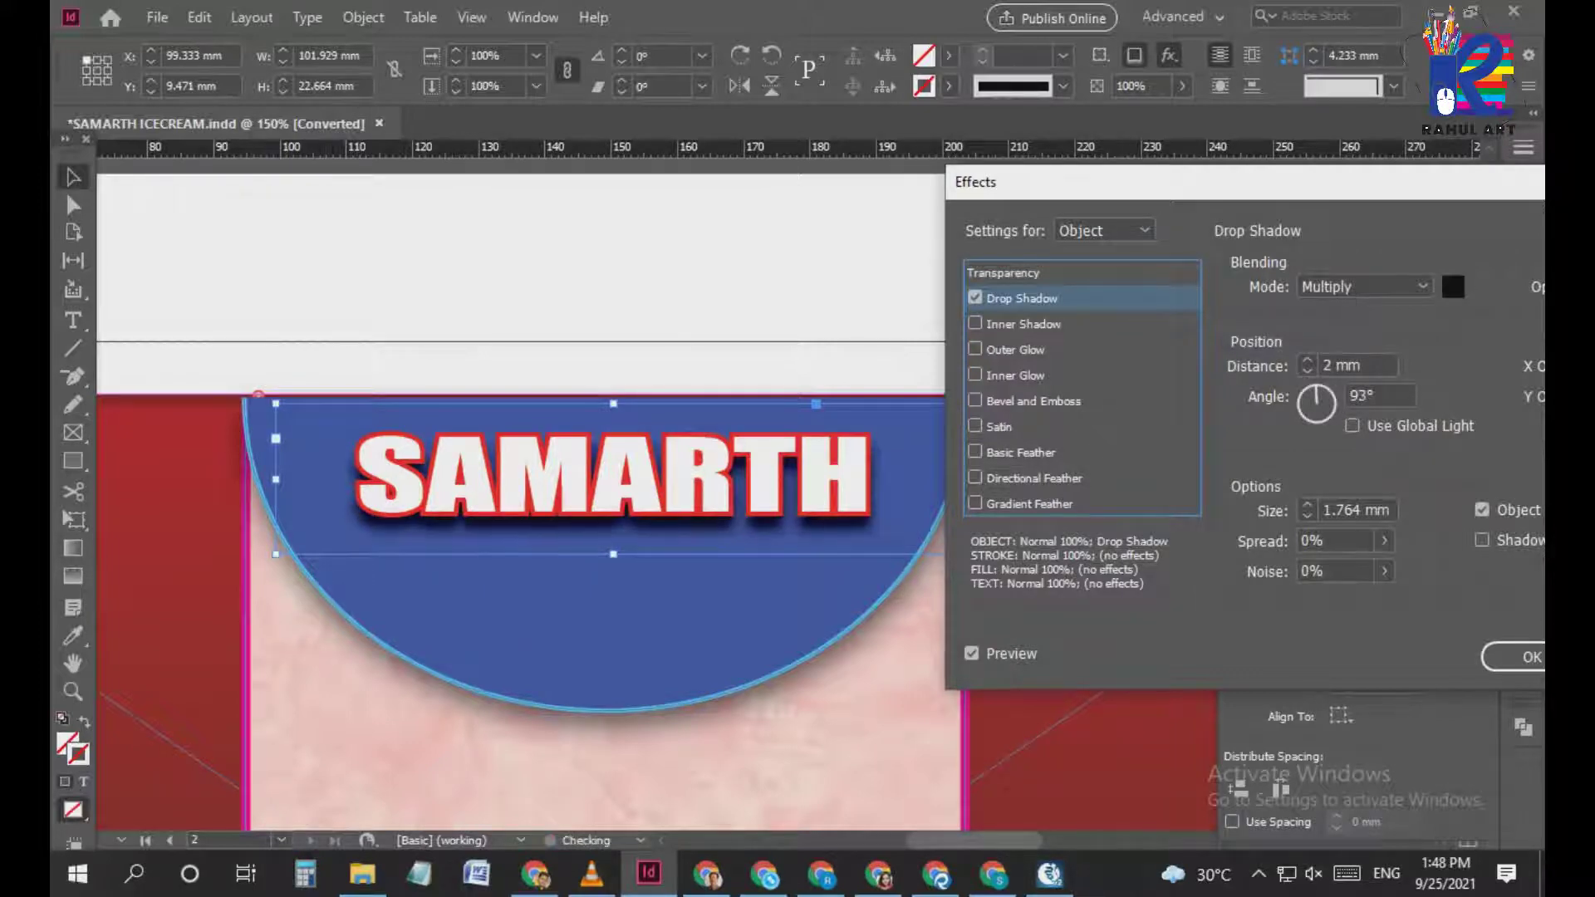
# Try different drop shadow sizes on the "SAMARTH" title, settle on 2 mm and apply the effect
pyautogui.click(1307, 516)
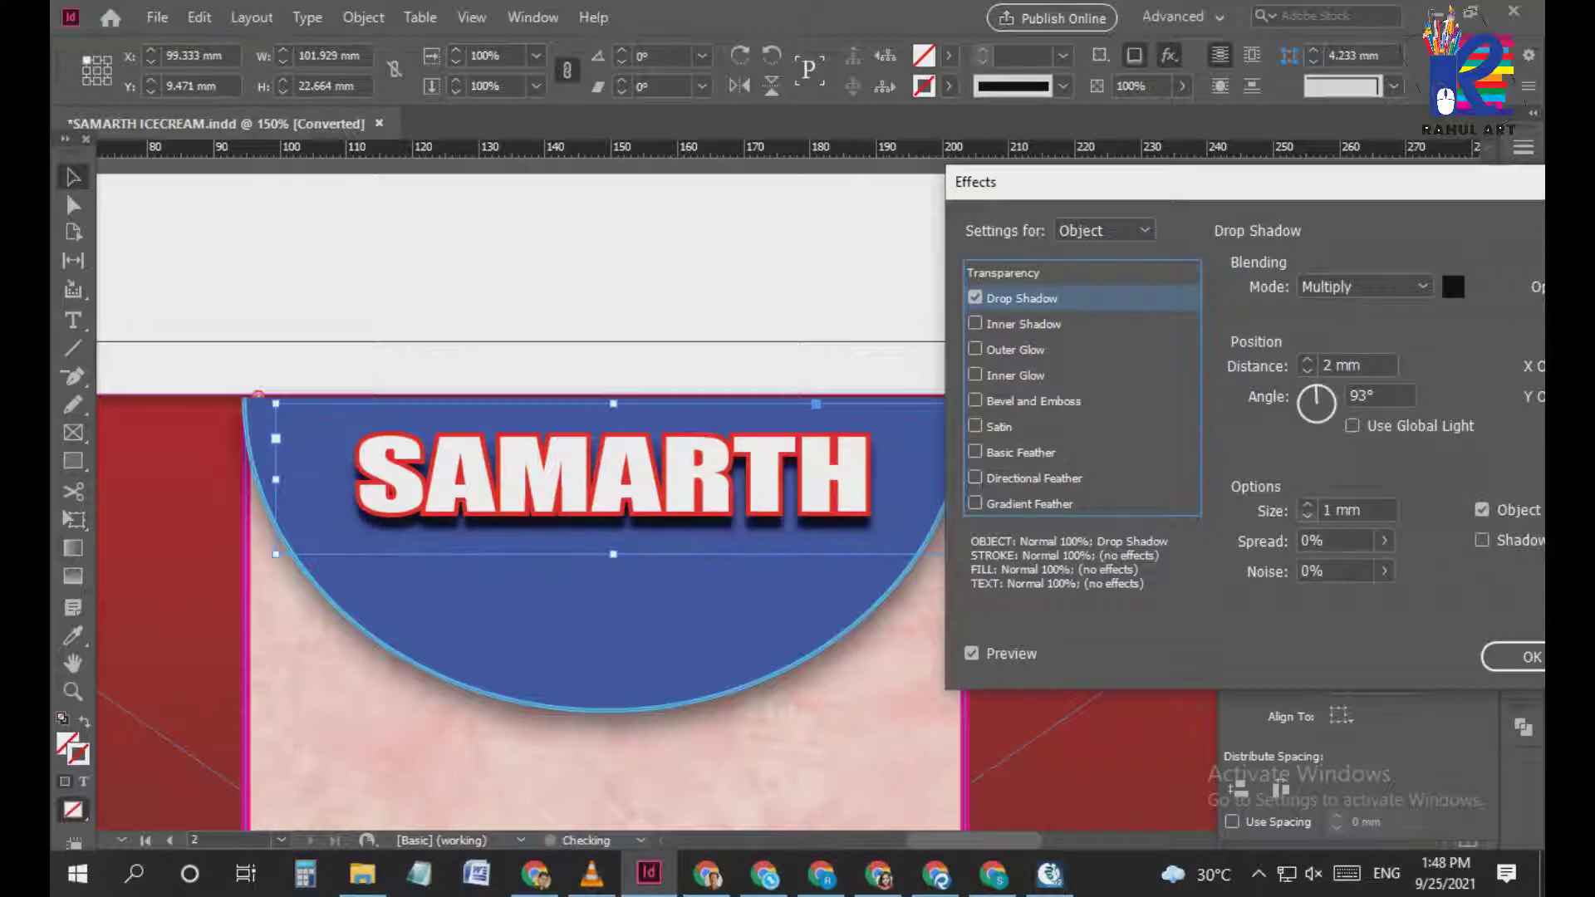
pyautogui.click(1307, 504)
pyautogui.click(1307, 504)
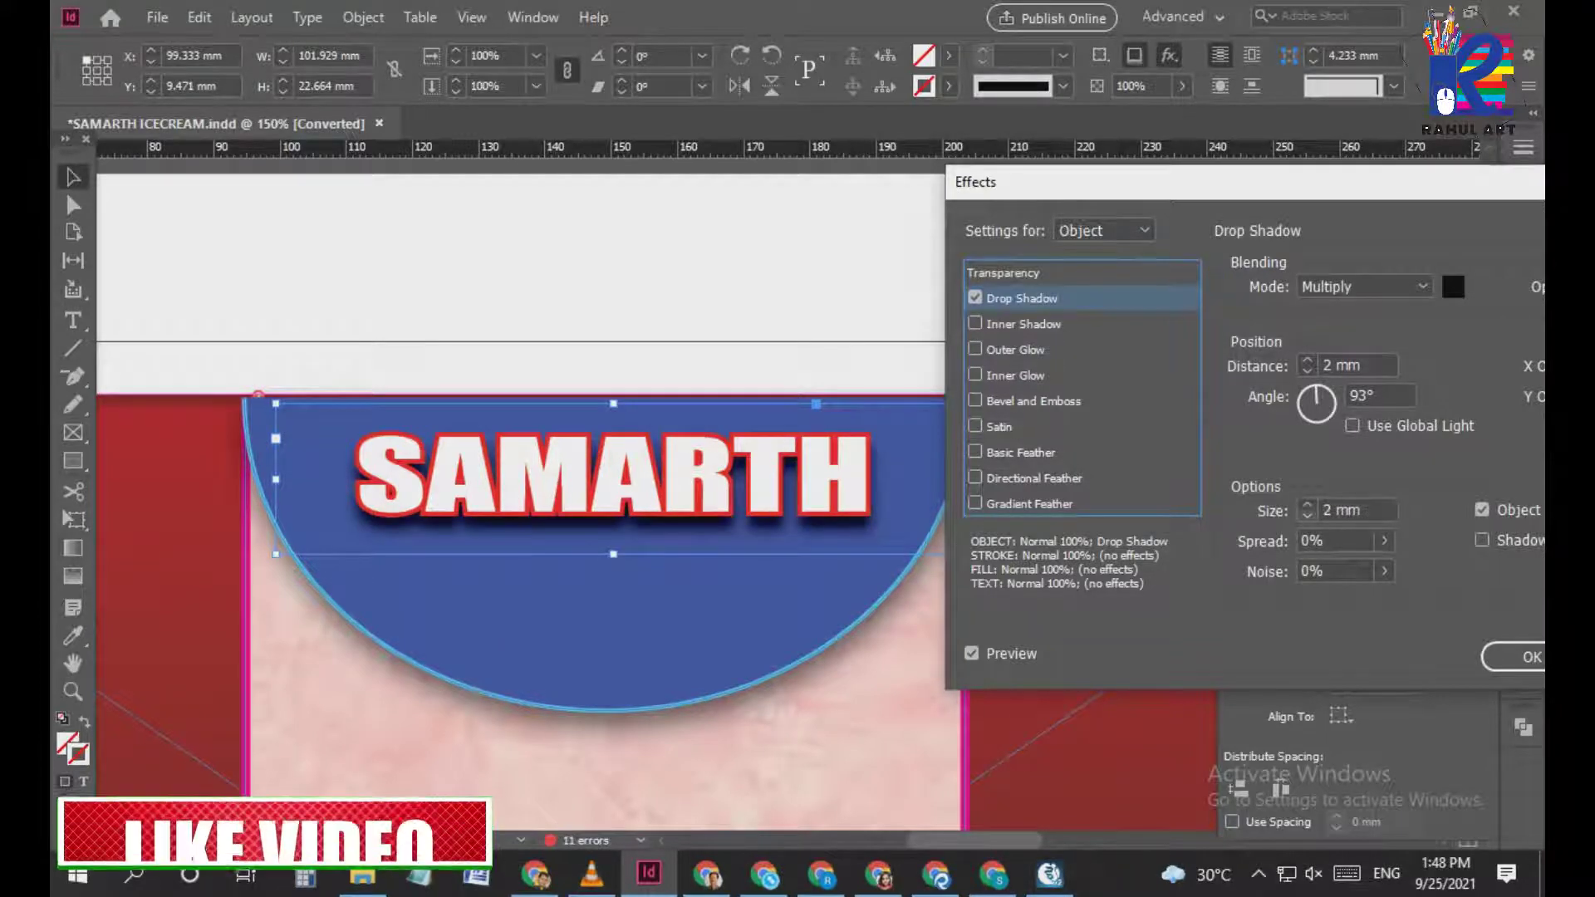
pyautogui.click(1307, 516)
pyautogui.moveTo(1246, 182); pyautogui.dragTo(889, 234)
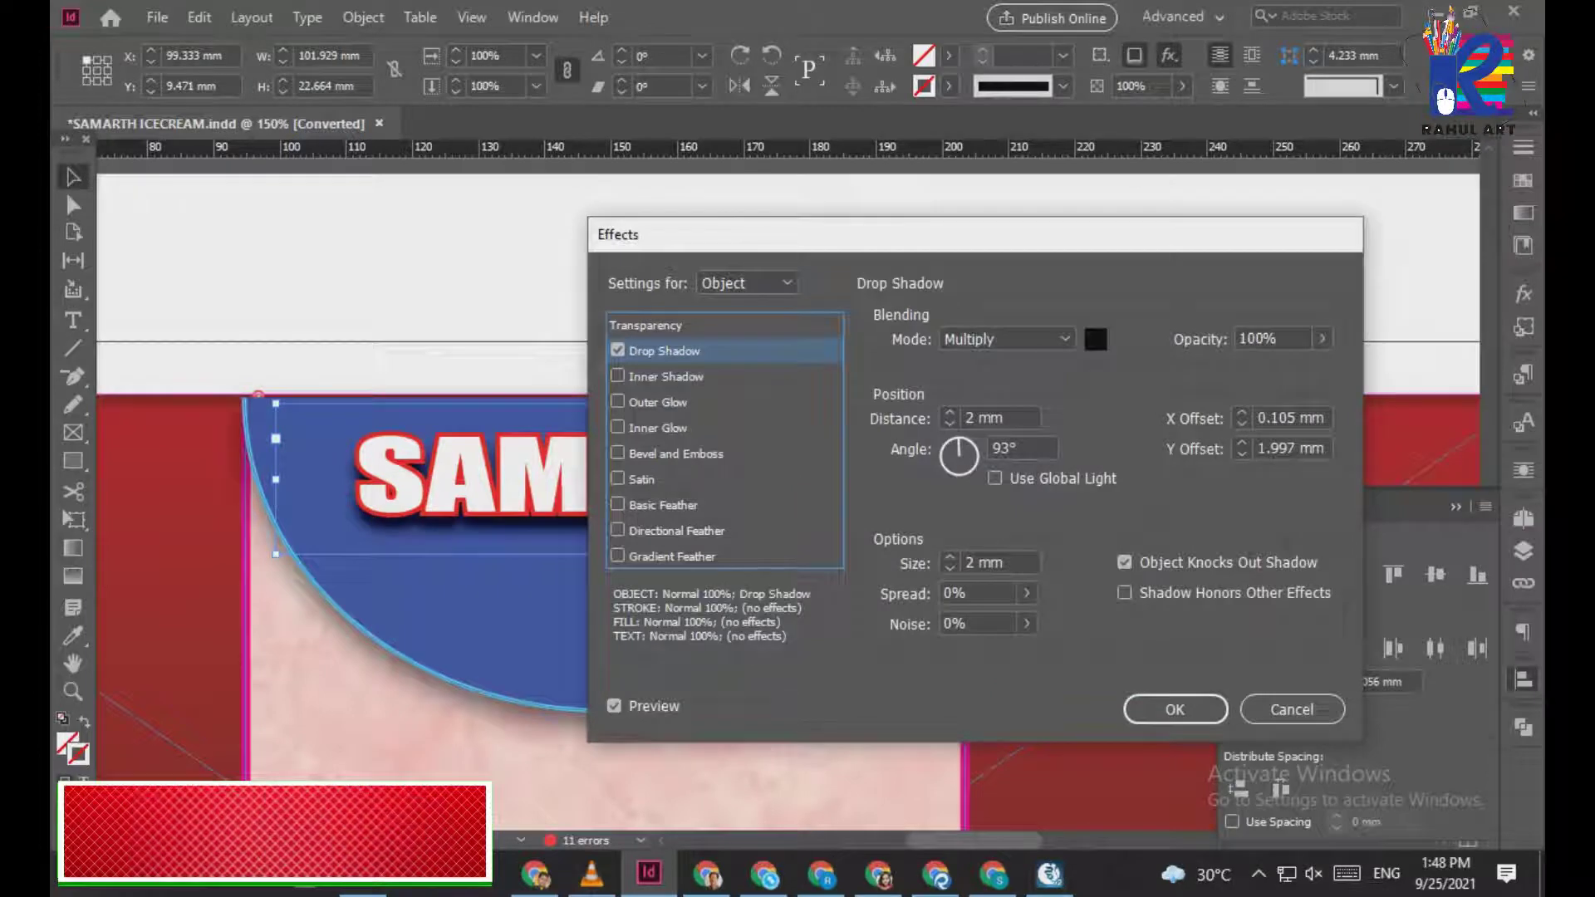
pyautogui.click(1175, 709)
# Move the "ICECREAM PARLOUR" text into the blue half-circle just below "SAMARTH", at about X 111.2 mm, Y 30.1 mm
pyautogui.moveTo(728, 465); pyautogui.dragTo(935, 679)
pyautogui.click(411, 196)
pyautogui.moveTo(412, 196); pyautogui.dragTo(663, 481)
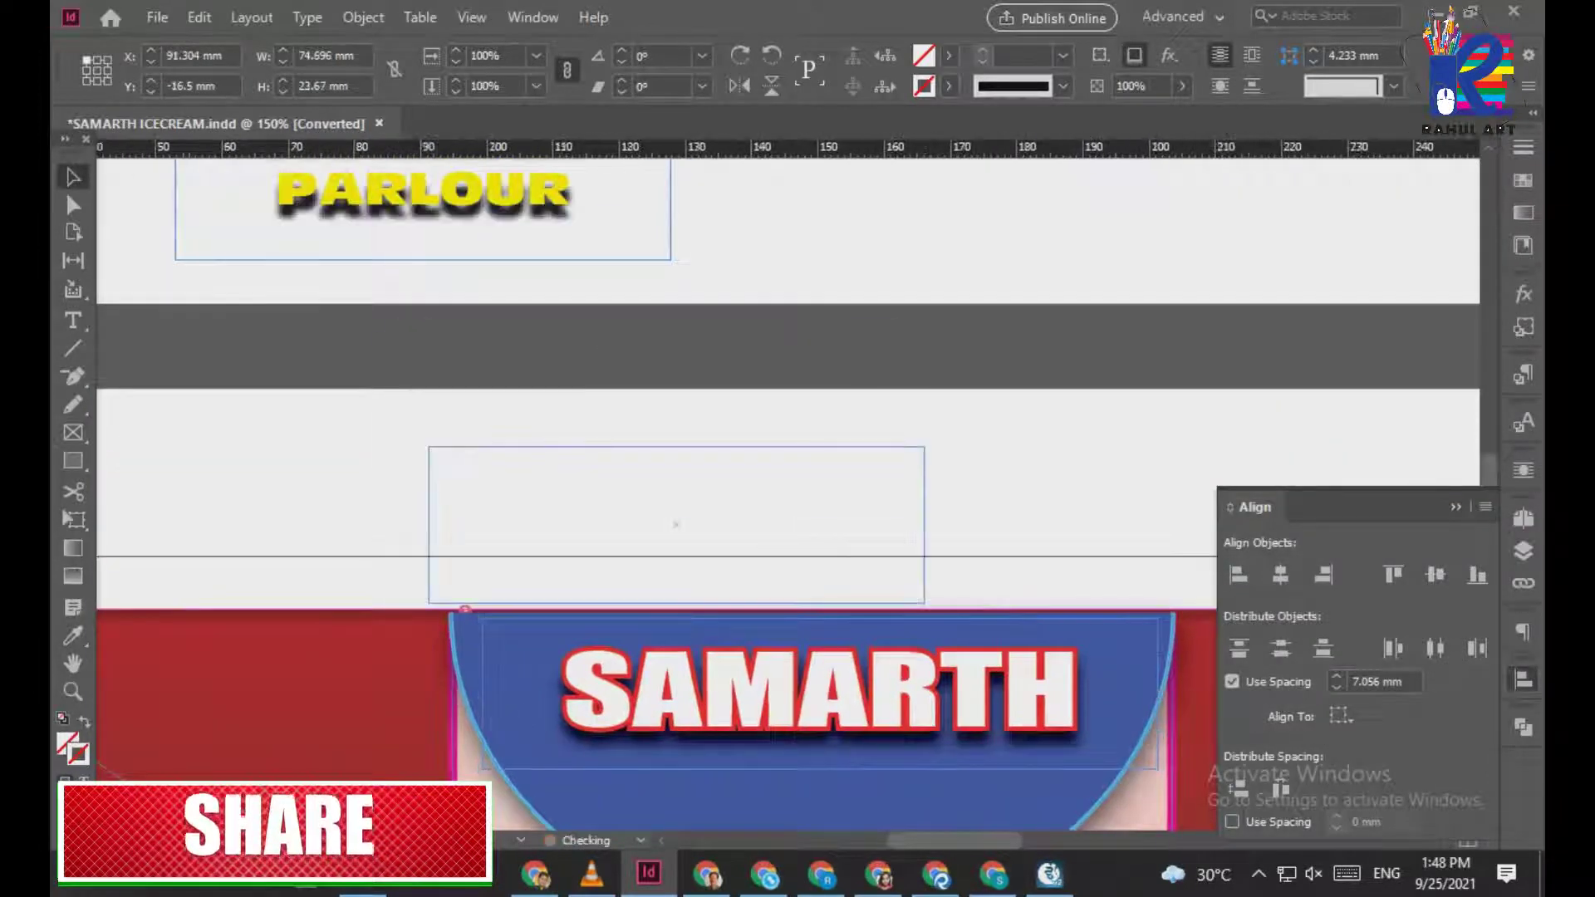
pyautogui.scroll(-3, 663, 482)
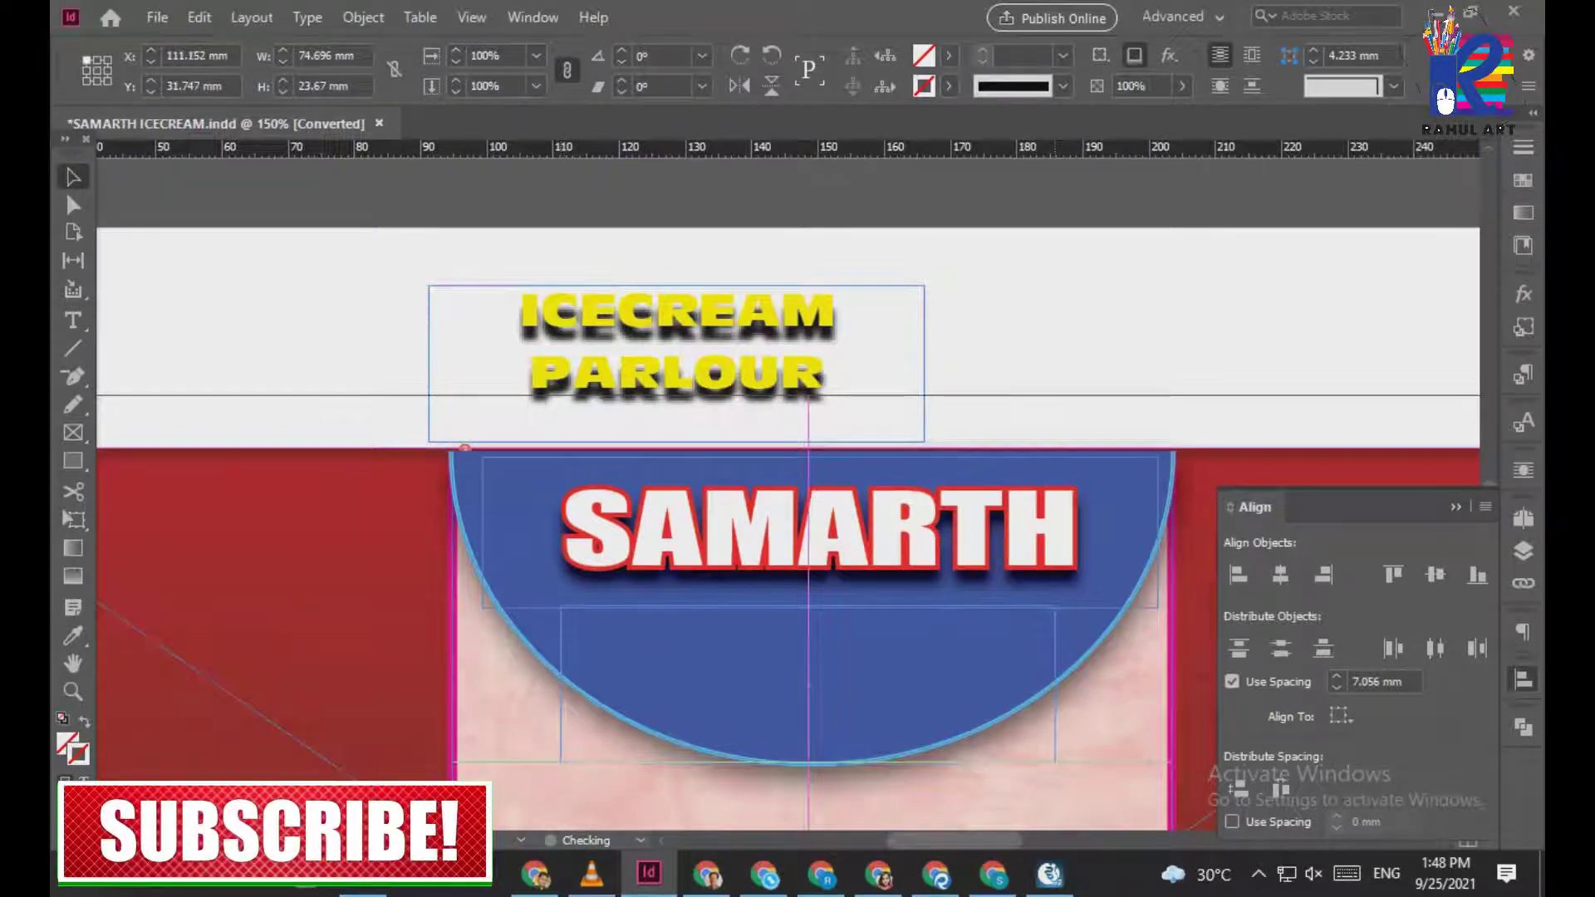
pyautogui.moveTo(676, 364); pyautogui.dragTo(810, 676)
pyautogui.hotkey('ctrl', '=')
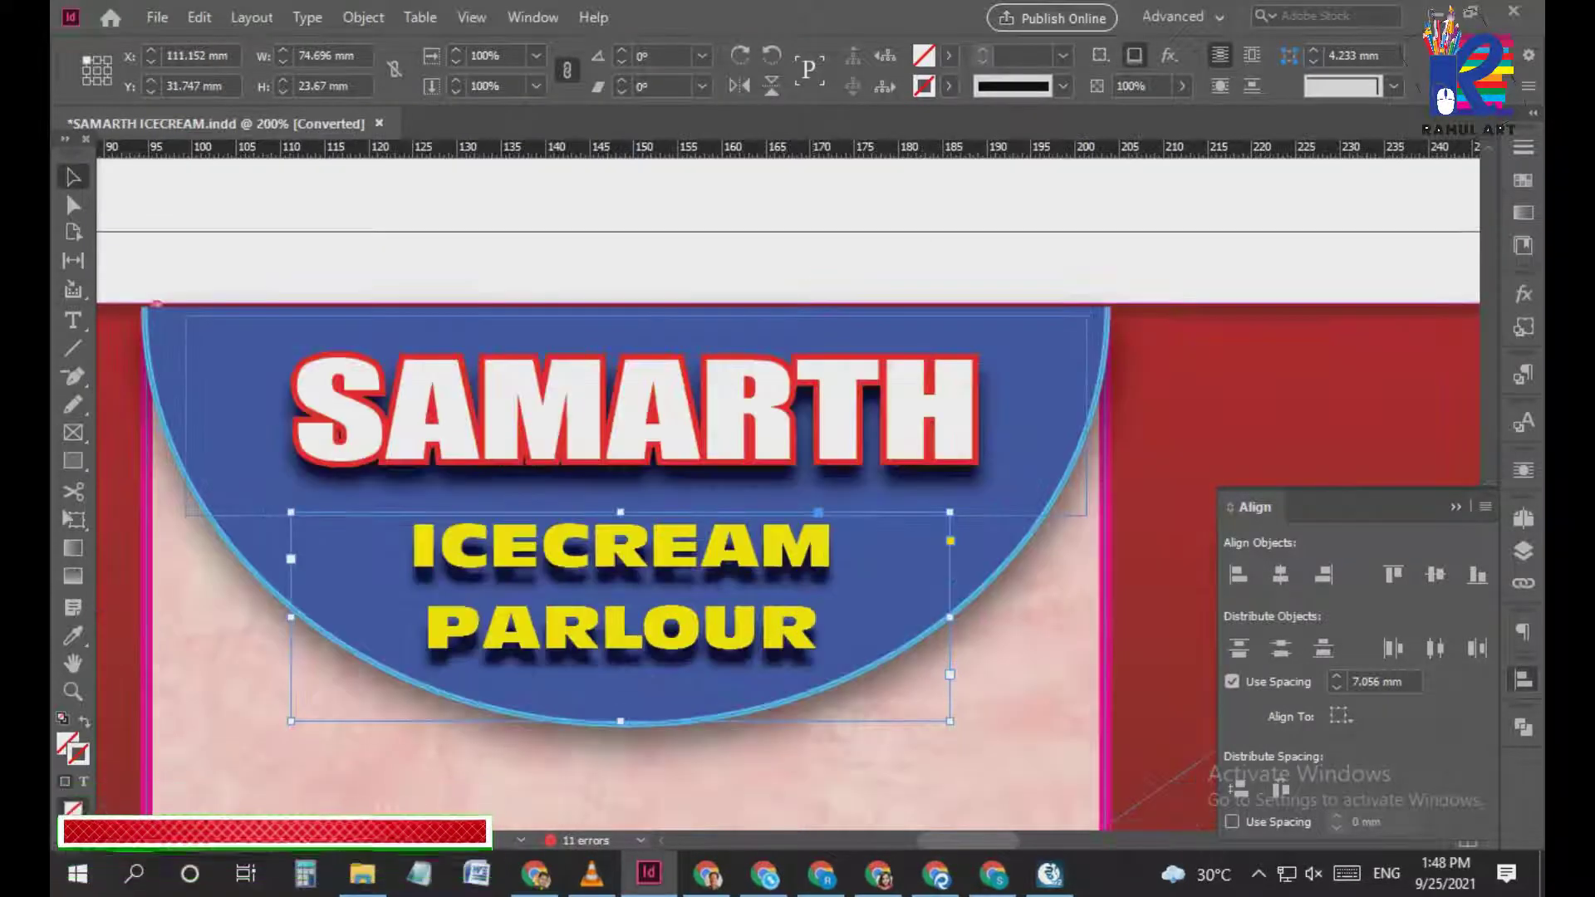
pyautogui.moveTo(878, 625); pyautogui.dragTo(879, 611)
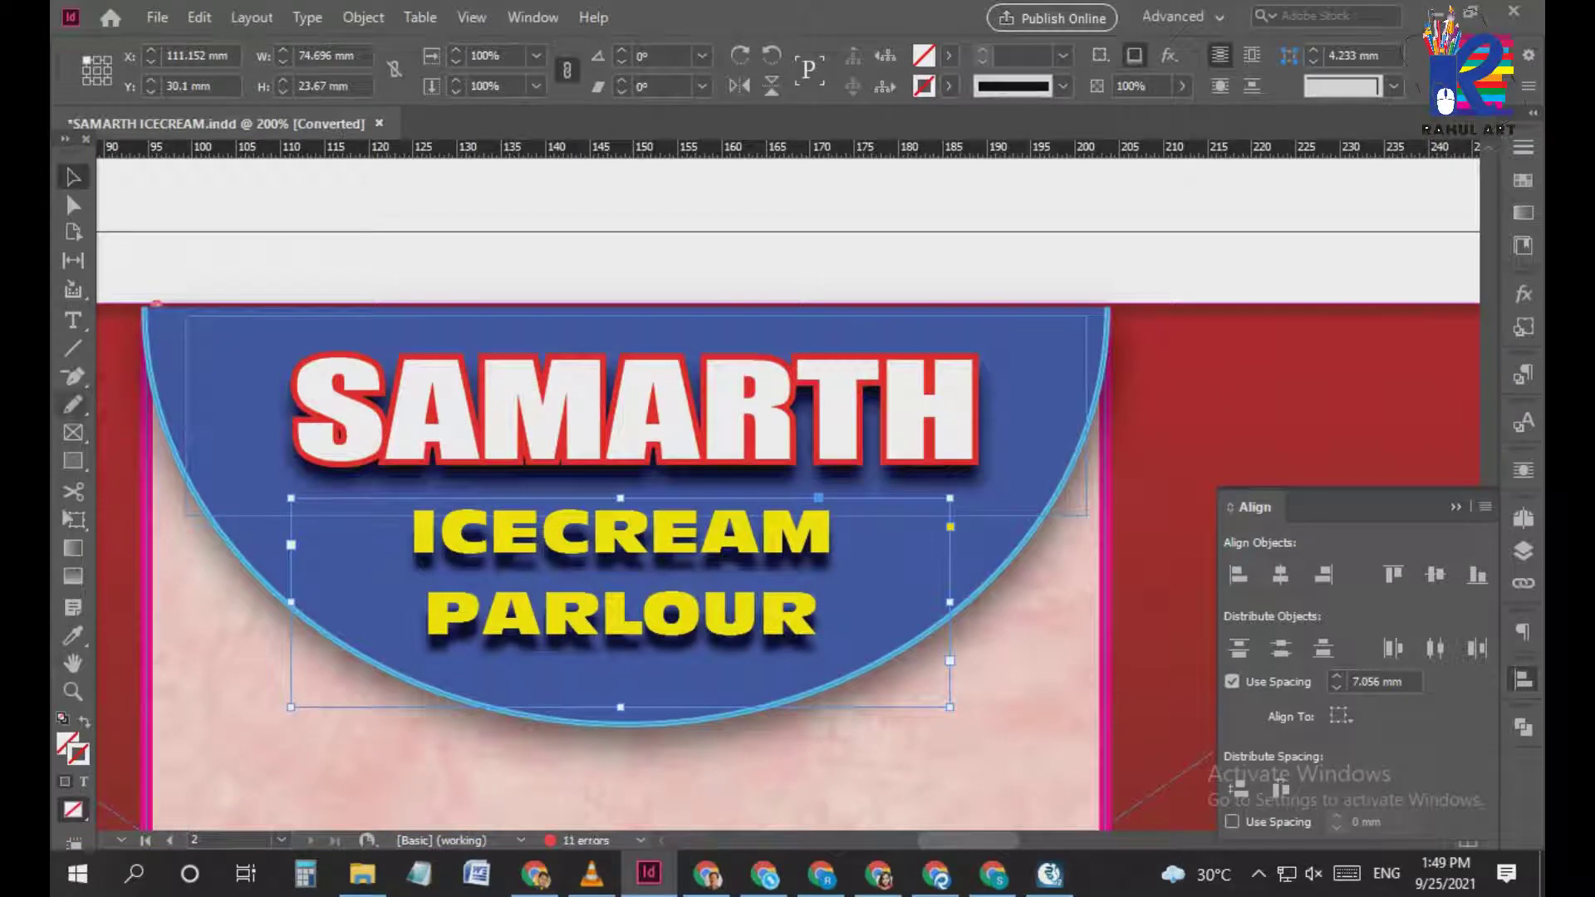
# Enlarge all of the "ICECREAM PARLOUR" text to 26 pt and finish text editing
pyautogui.click(73, 321)
pyautogui.click(600, 619)
pyautogui.hotkey('ctrl', 'a')
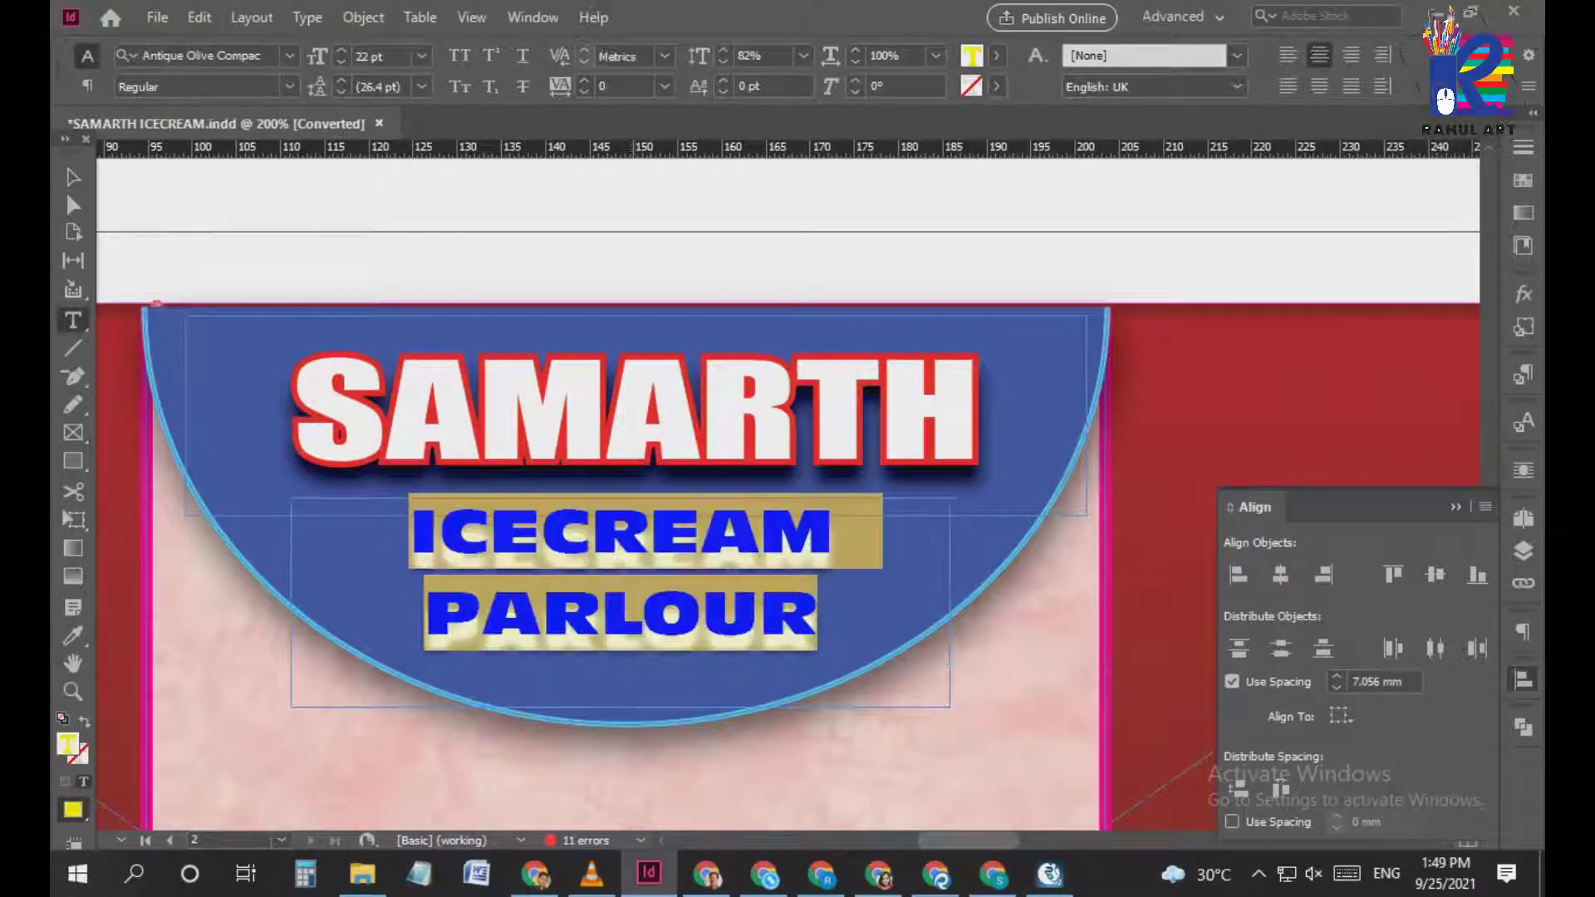
pyautogui.hotkey('ctrl', 'shift', '.')
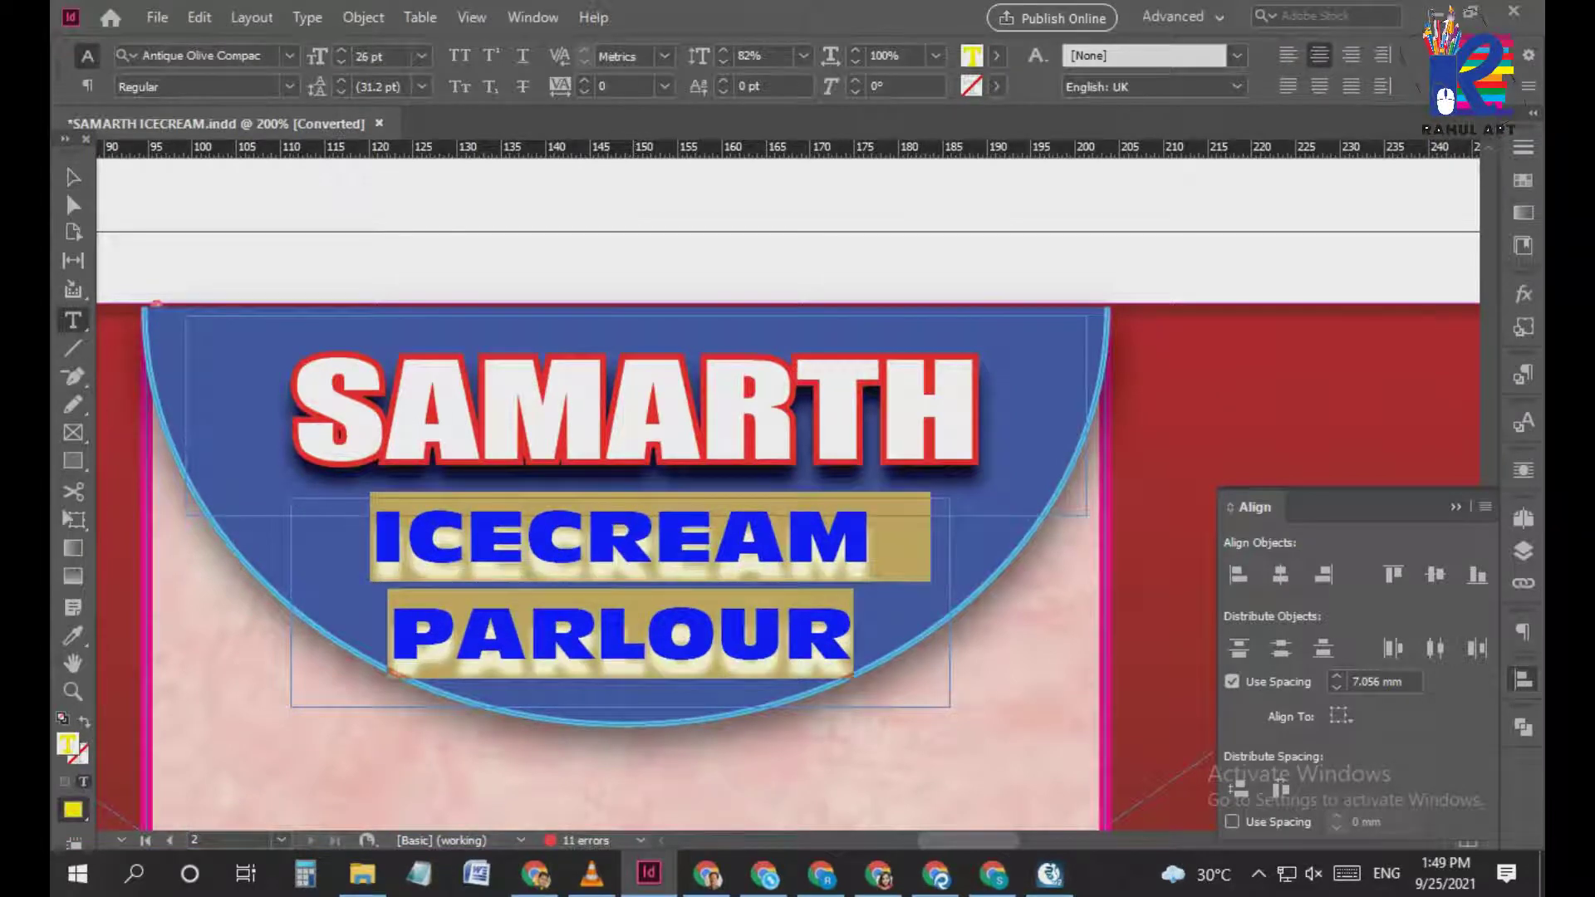
pyautogui.press('Escape')
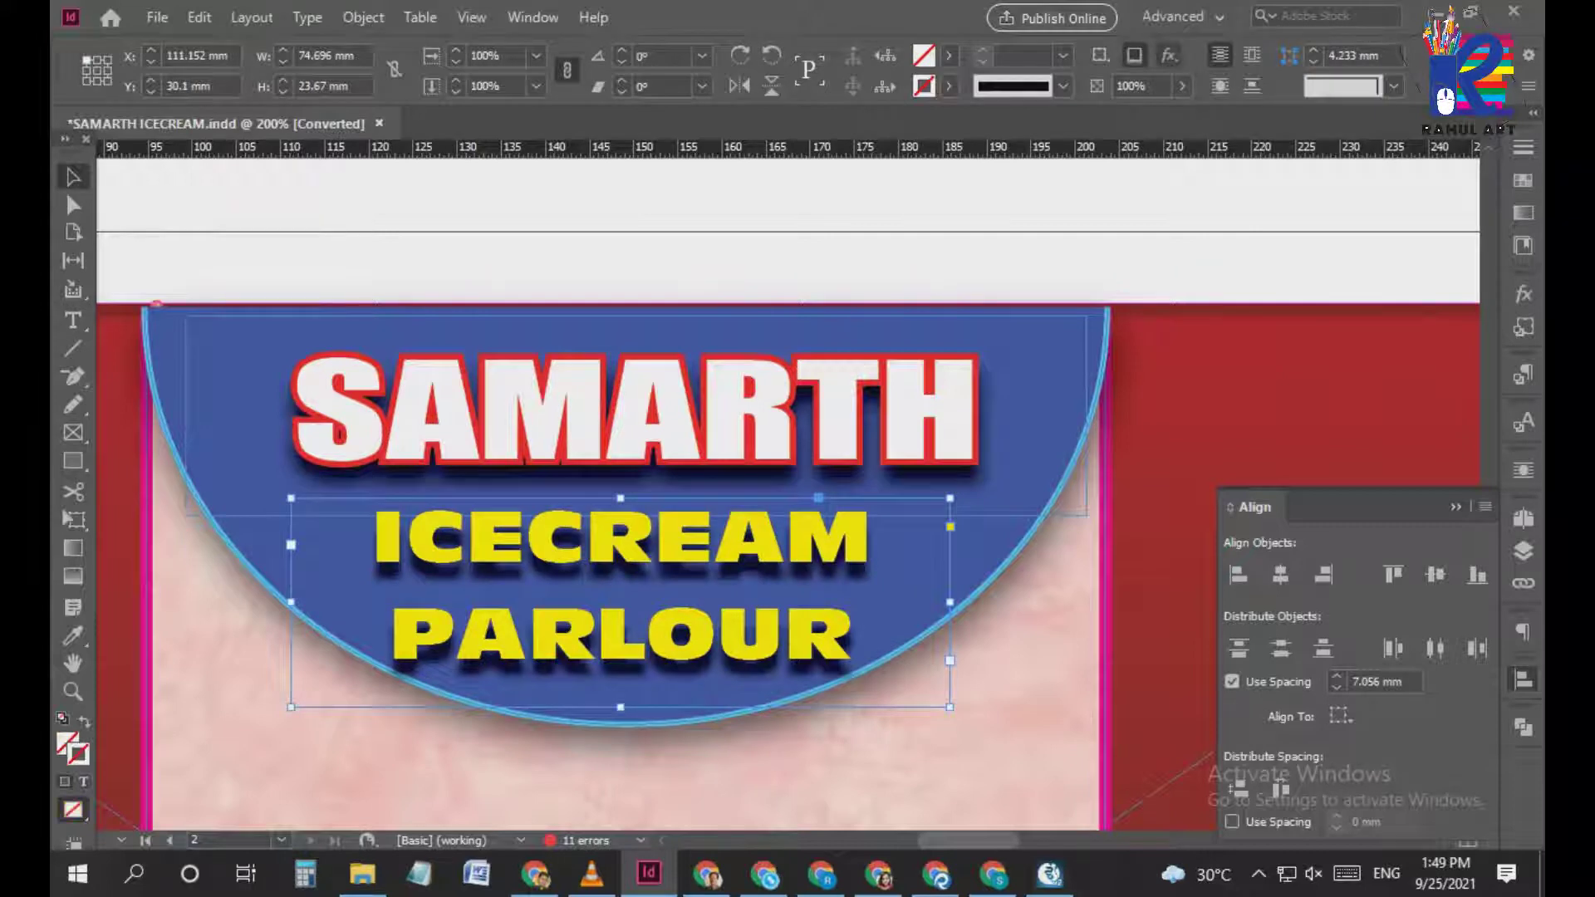
# Compare the "ICECREAM PARLOUR" text with and without its drop shadow, leaving the shadow switched on
pyautogui.click(1168, 55)
pyautogui.click(1271, 87)
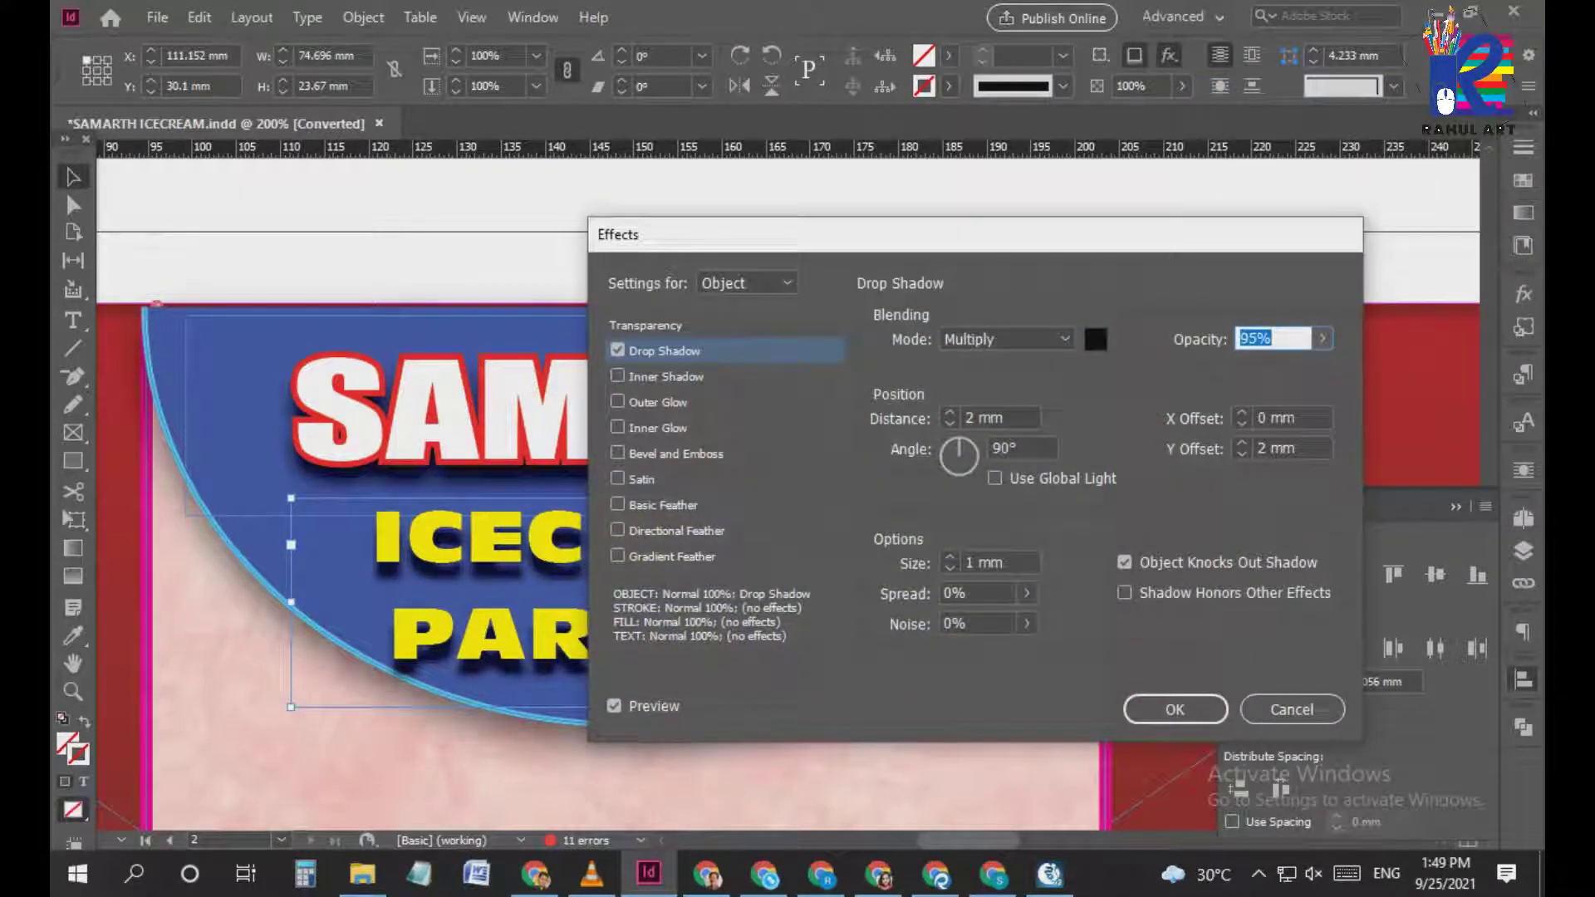
pyautogui.moveTo(831, 234); pyautogui.dragTo(1140, 187)
pyautogui.click(926, 303)
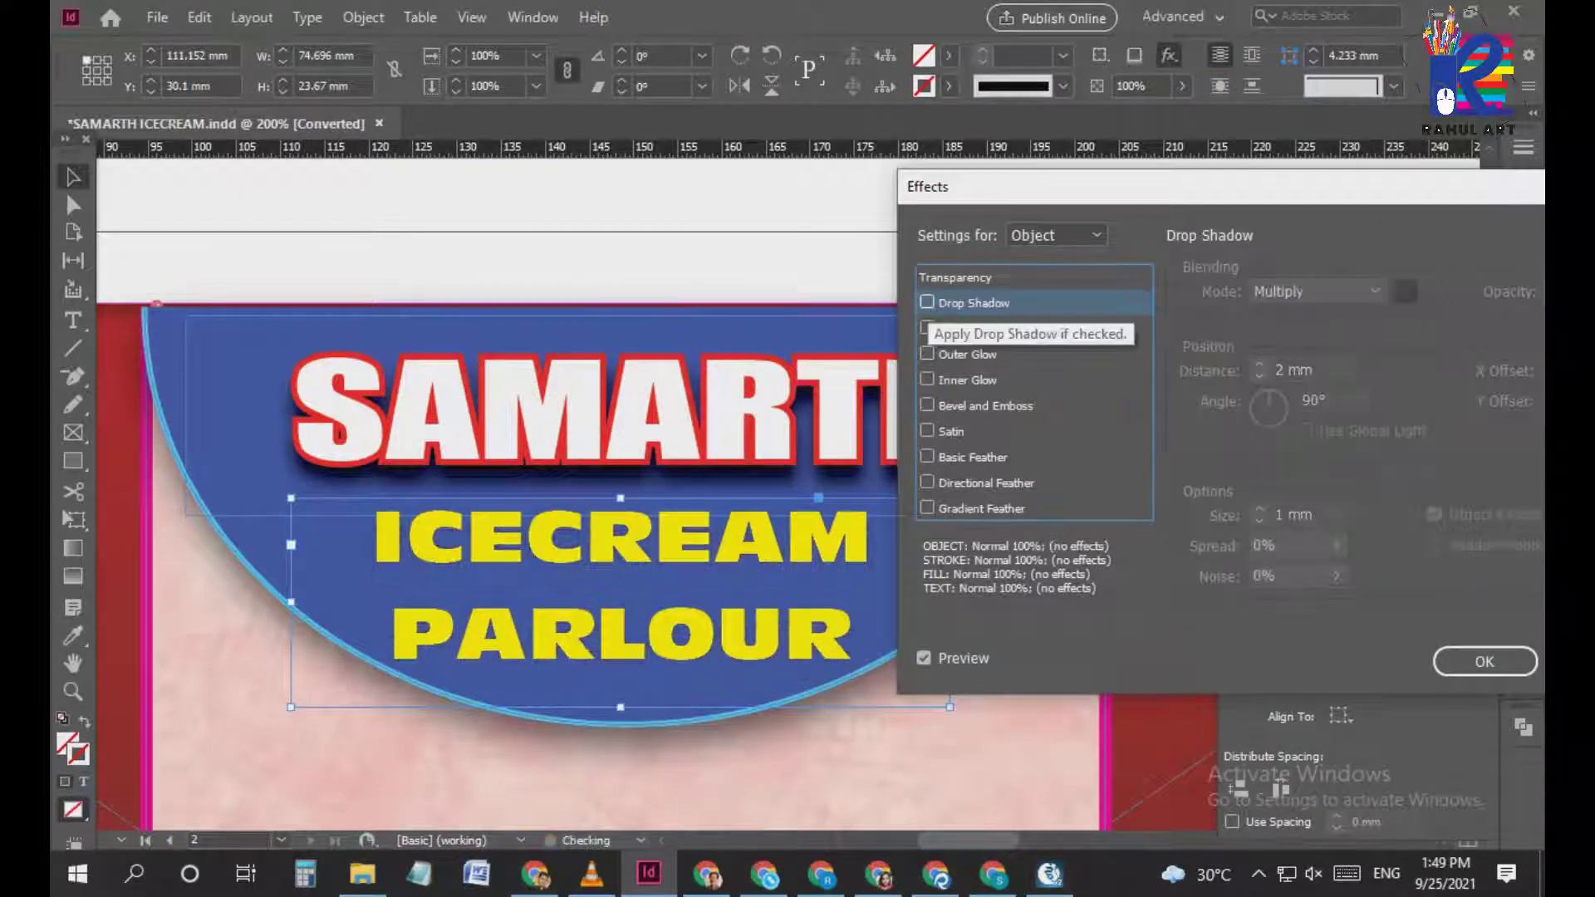
pyautogui.click(927, 302)
# Try different drop shadow distance and size values on the "ICECREAM PARLOUR" text and apply the effect
pyautogui.click(1259, 365)
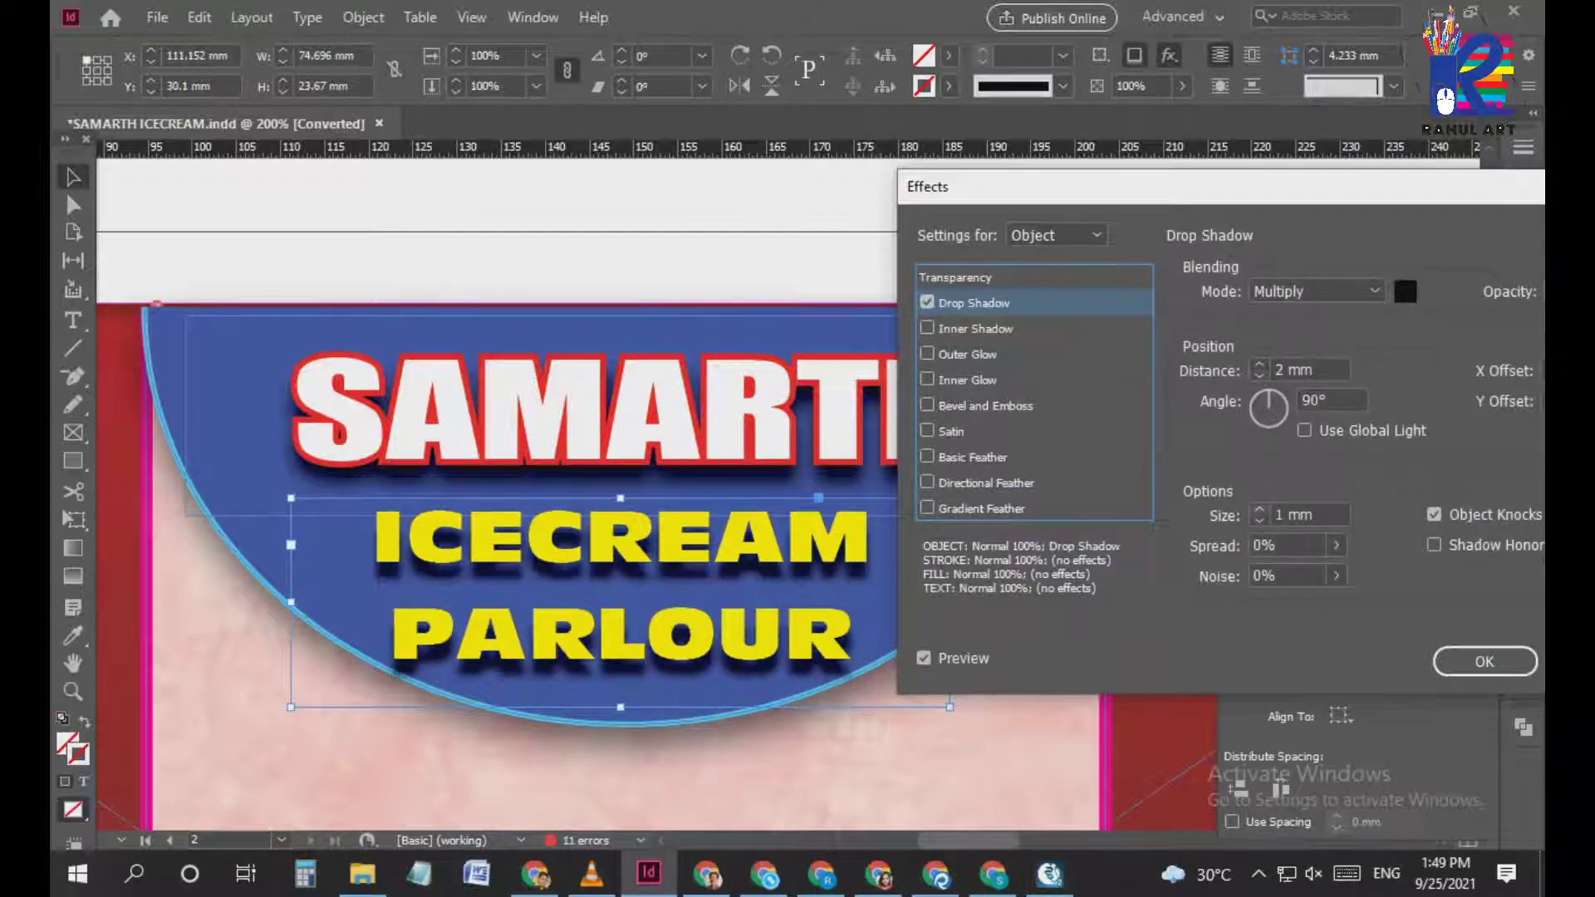
pyautogui.click(1259, 509)
pyautogui.click(1259, 521)
pyautogui.click(955, 278)
pyautogui.click(973, 457)
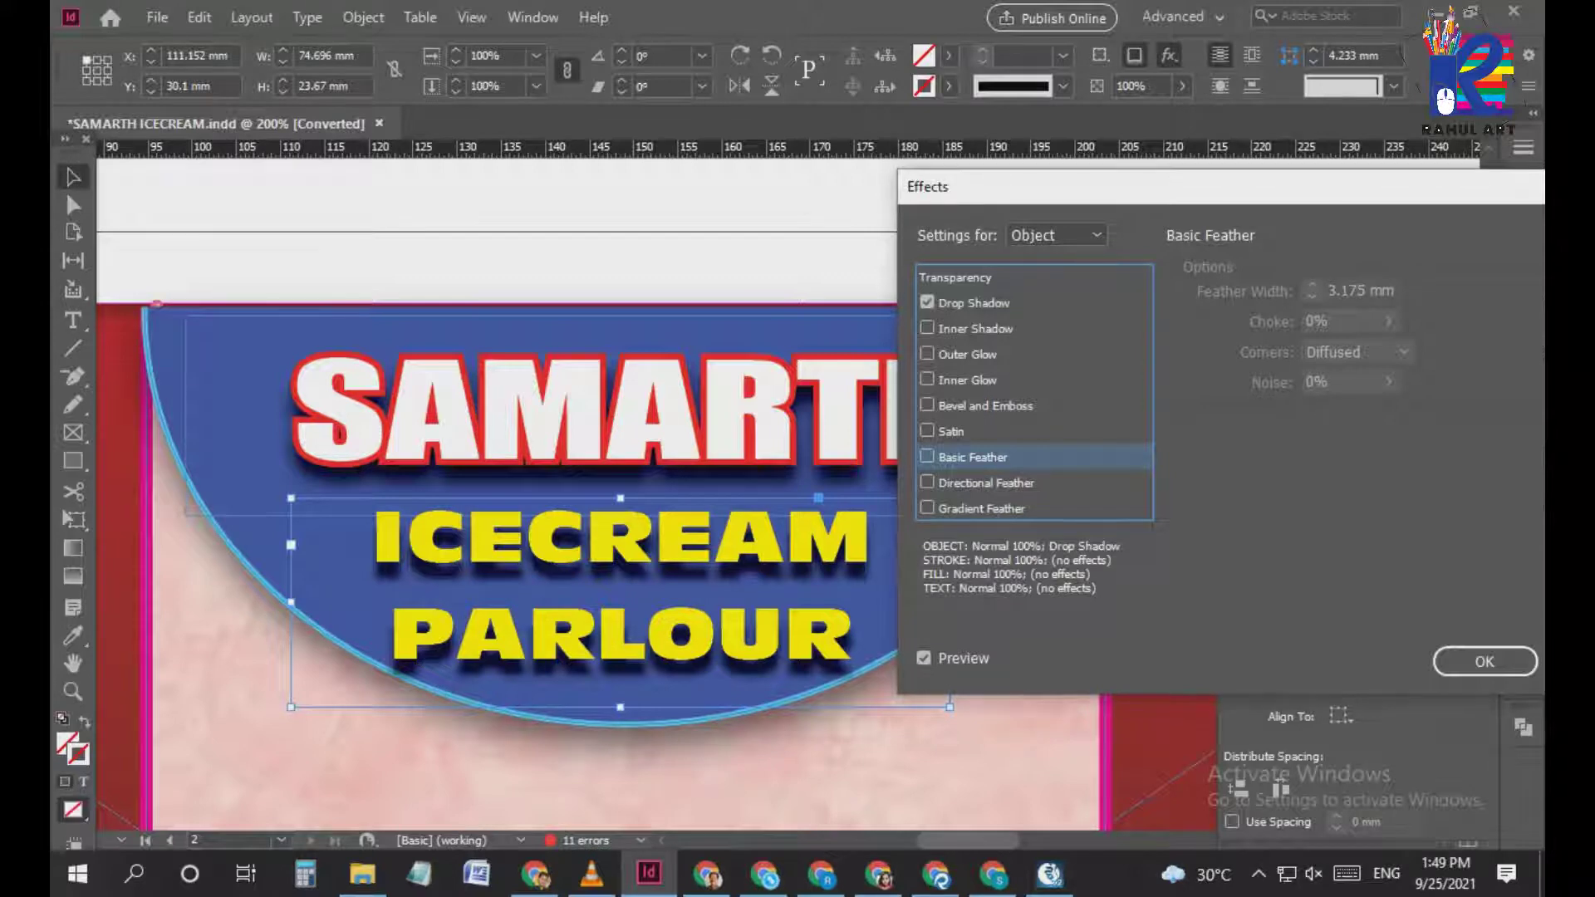
pyautogui.click(1484, 661)
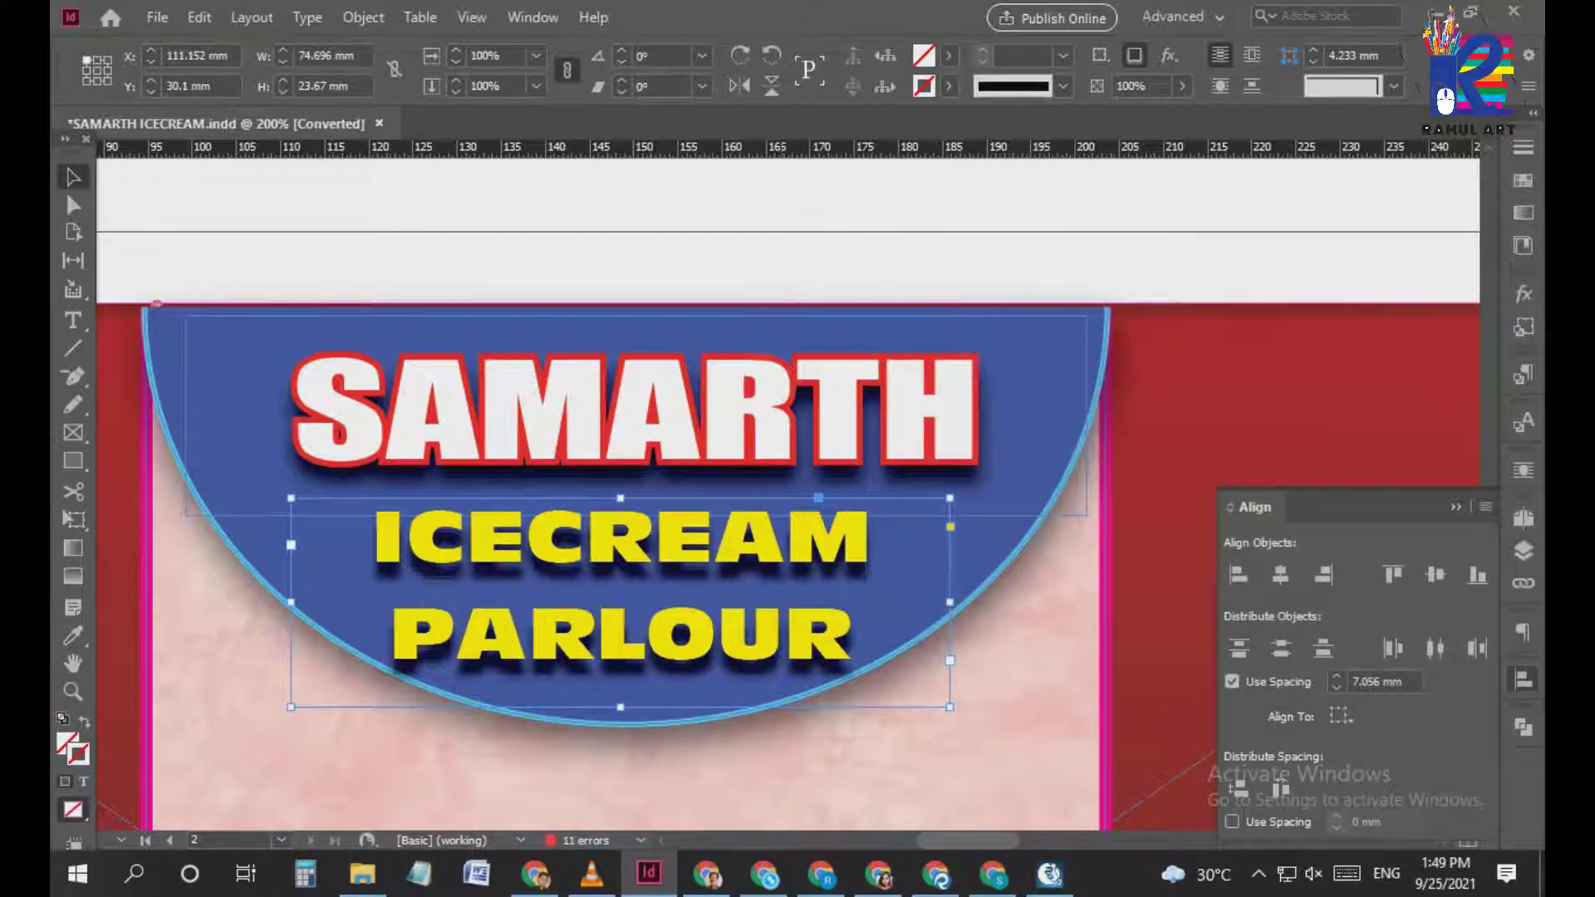
# Reduce the stroke weight of all the "SAMARTH" letters to 0 pt and finish text editing
pyautogui.click(1012, 415)
pyautogui.click(1523, 147)
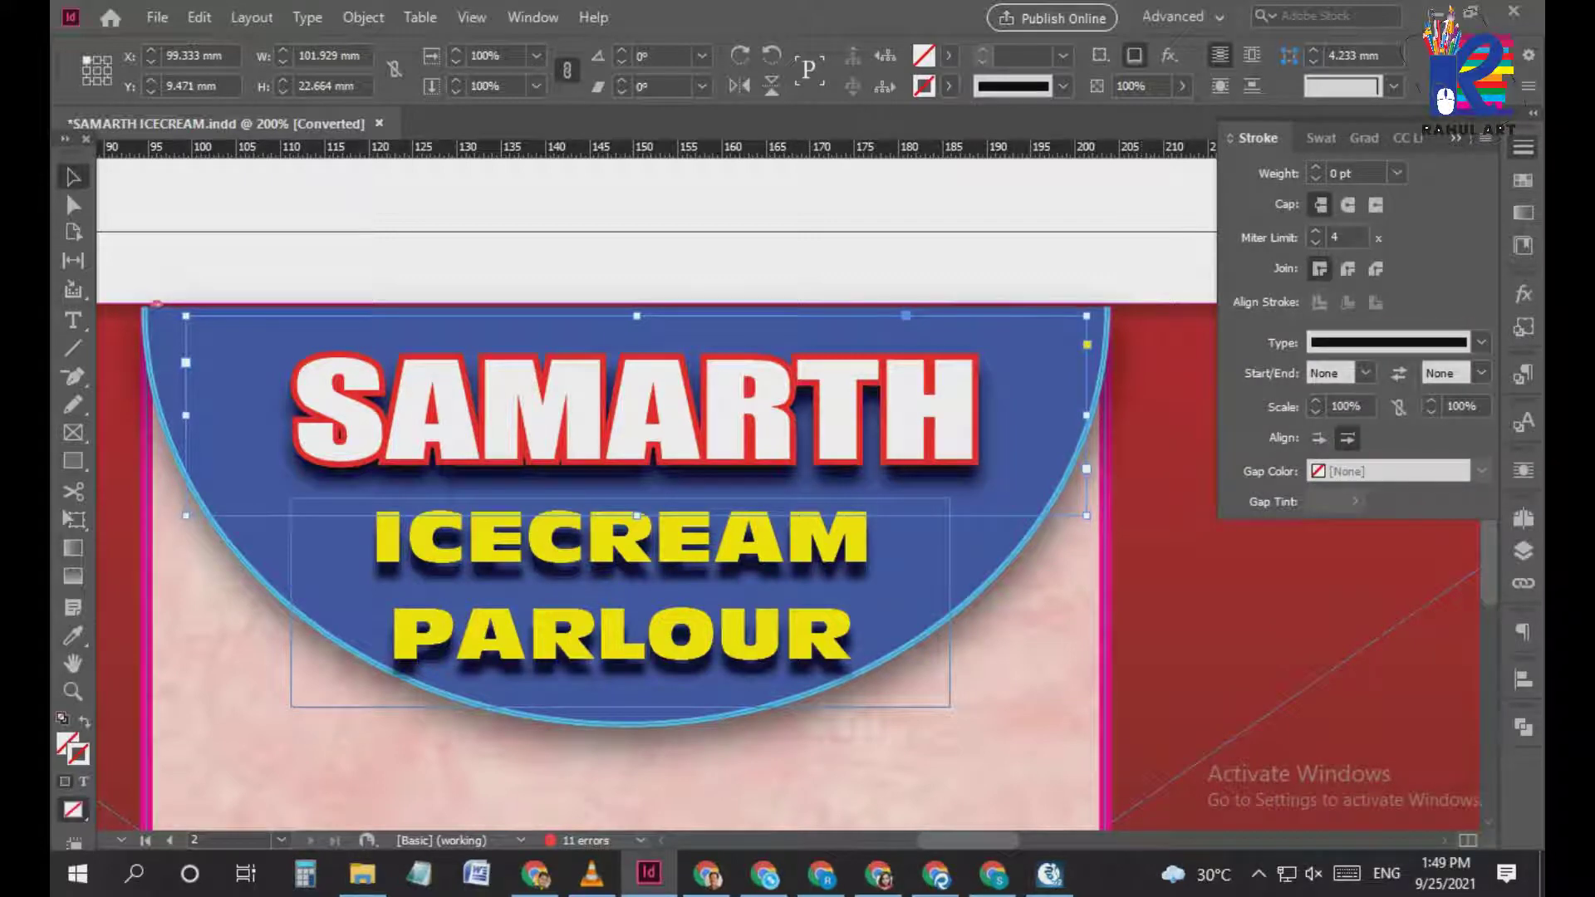
pyautogui.press('t')
pyautogui.doubleClick(480, 391)
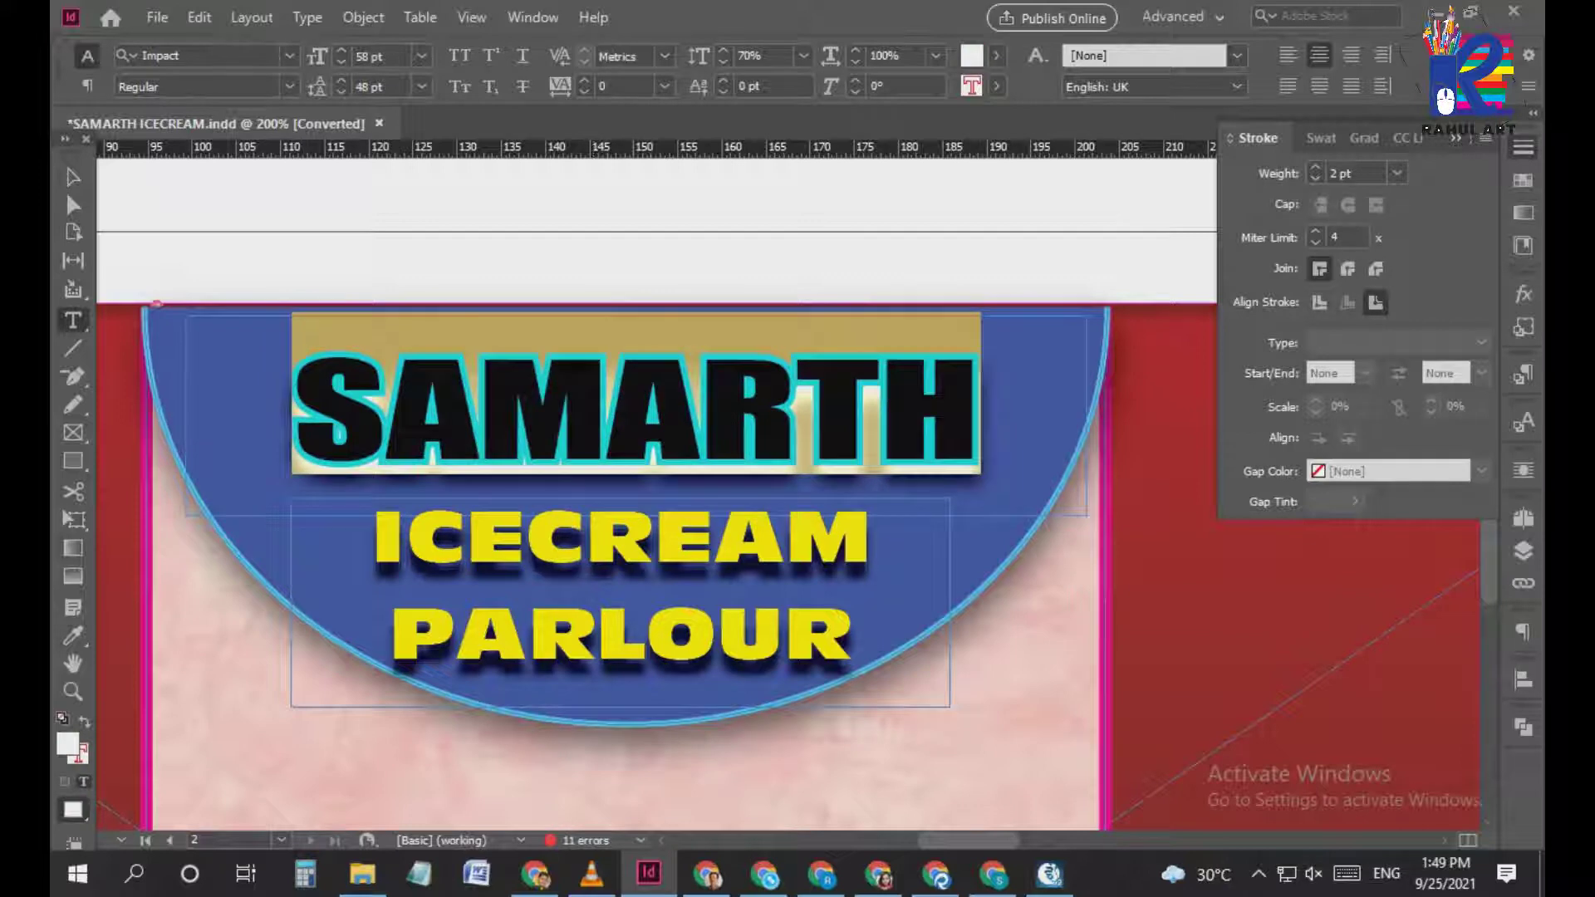
pyautogui.click(1315, 179)
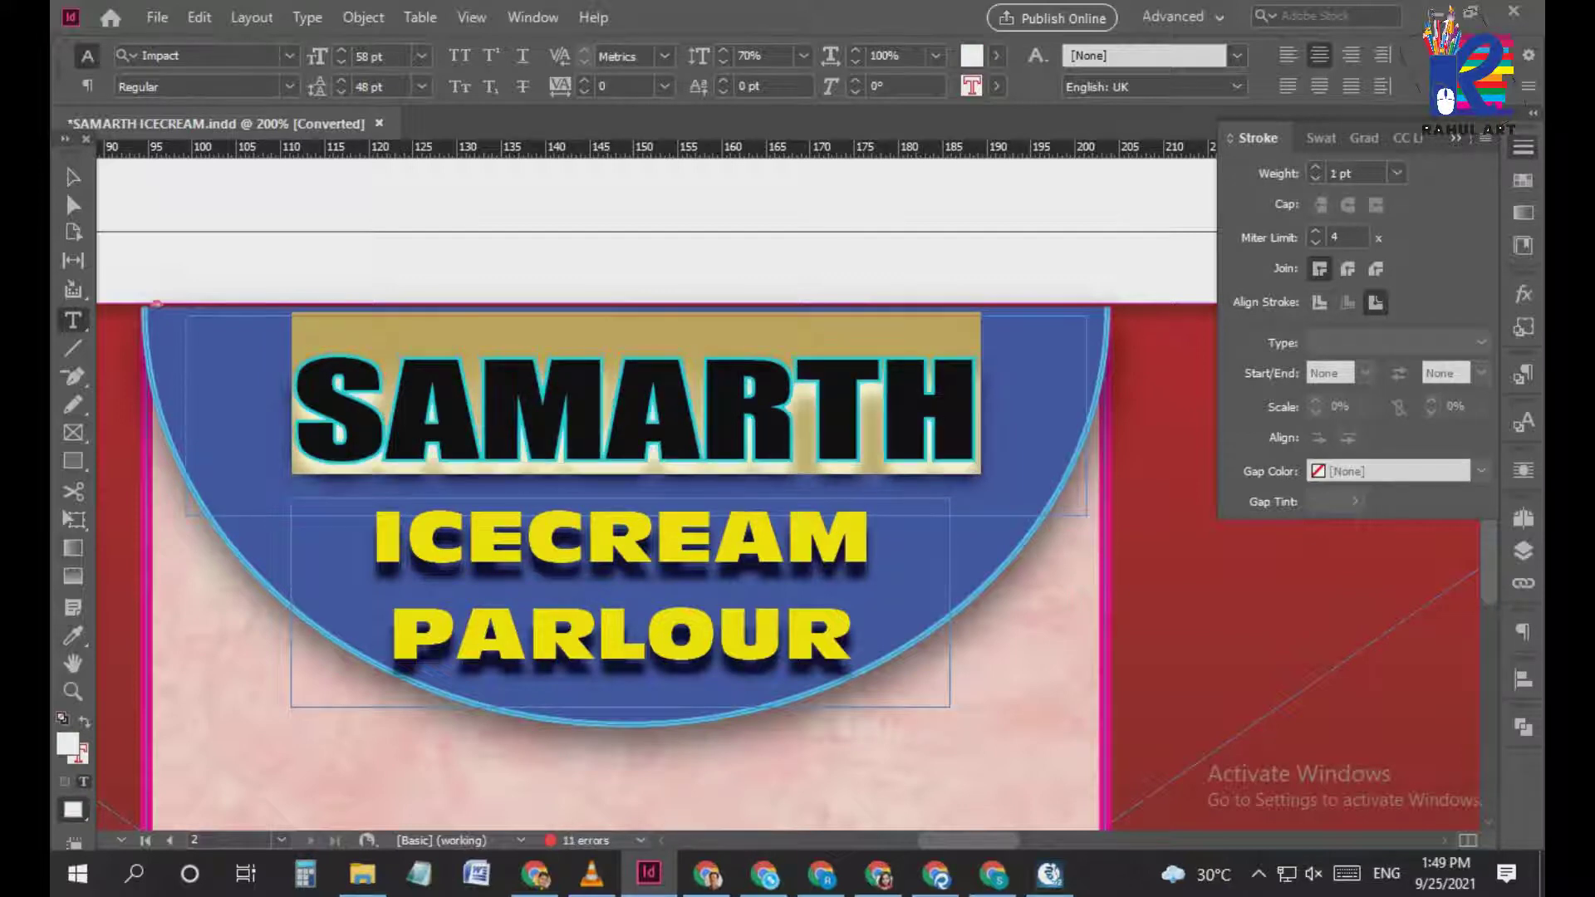
pyautogui.click(1315, 179)
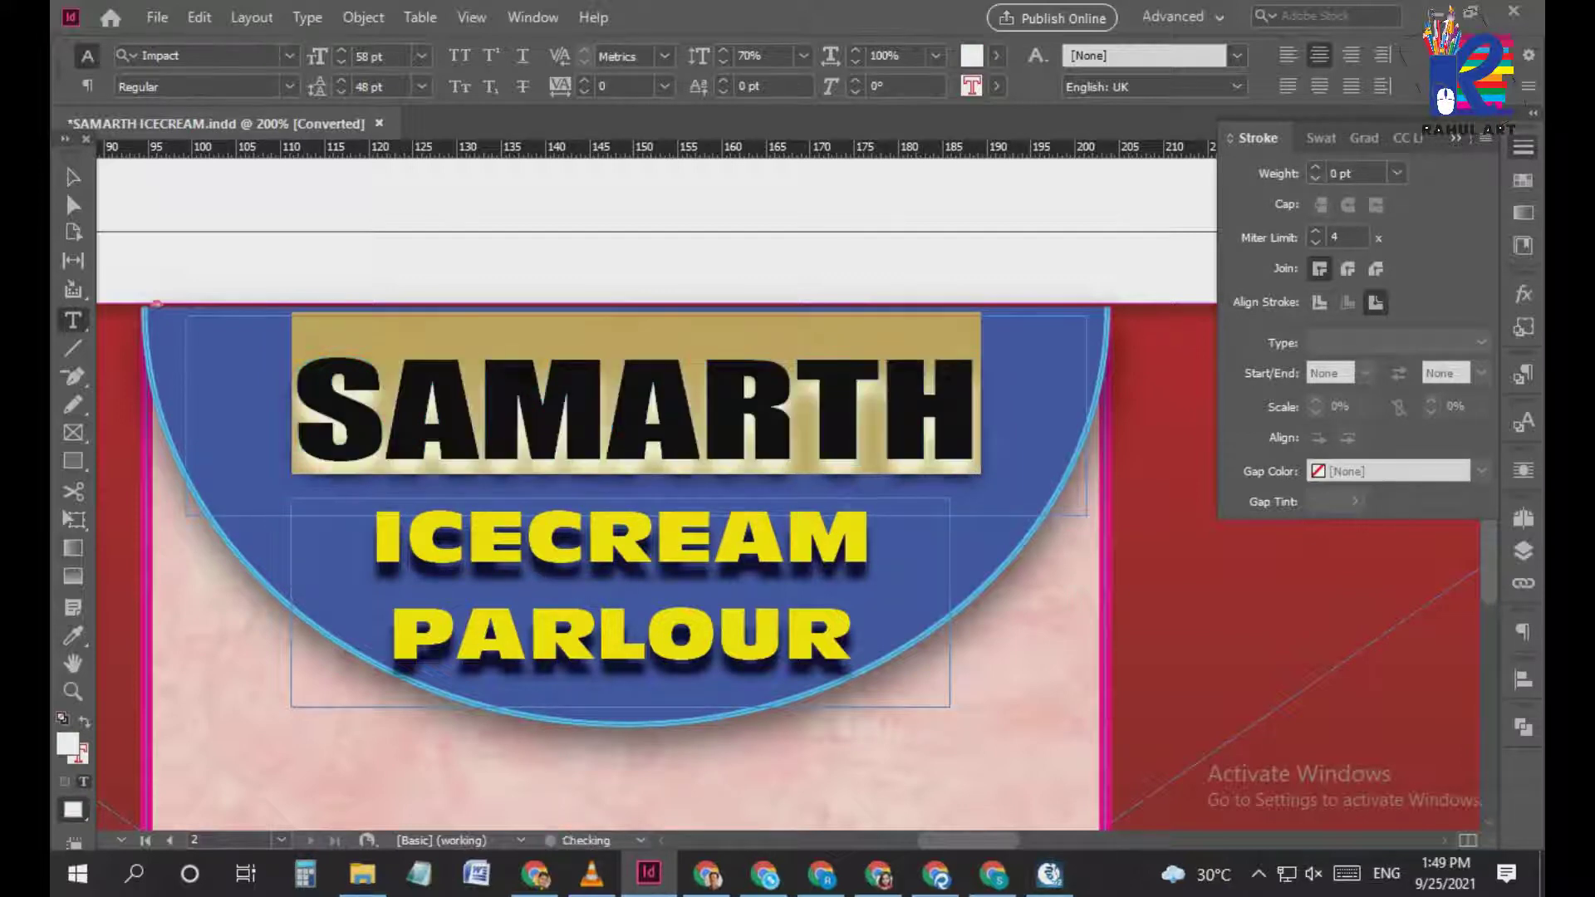
pyautogui.press('Escape')
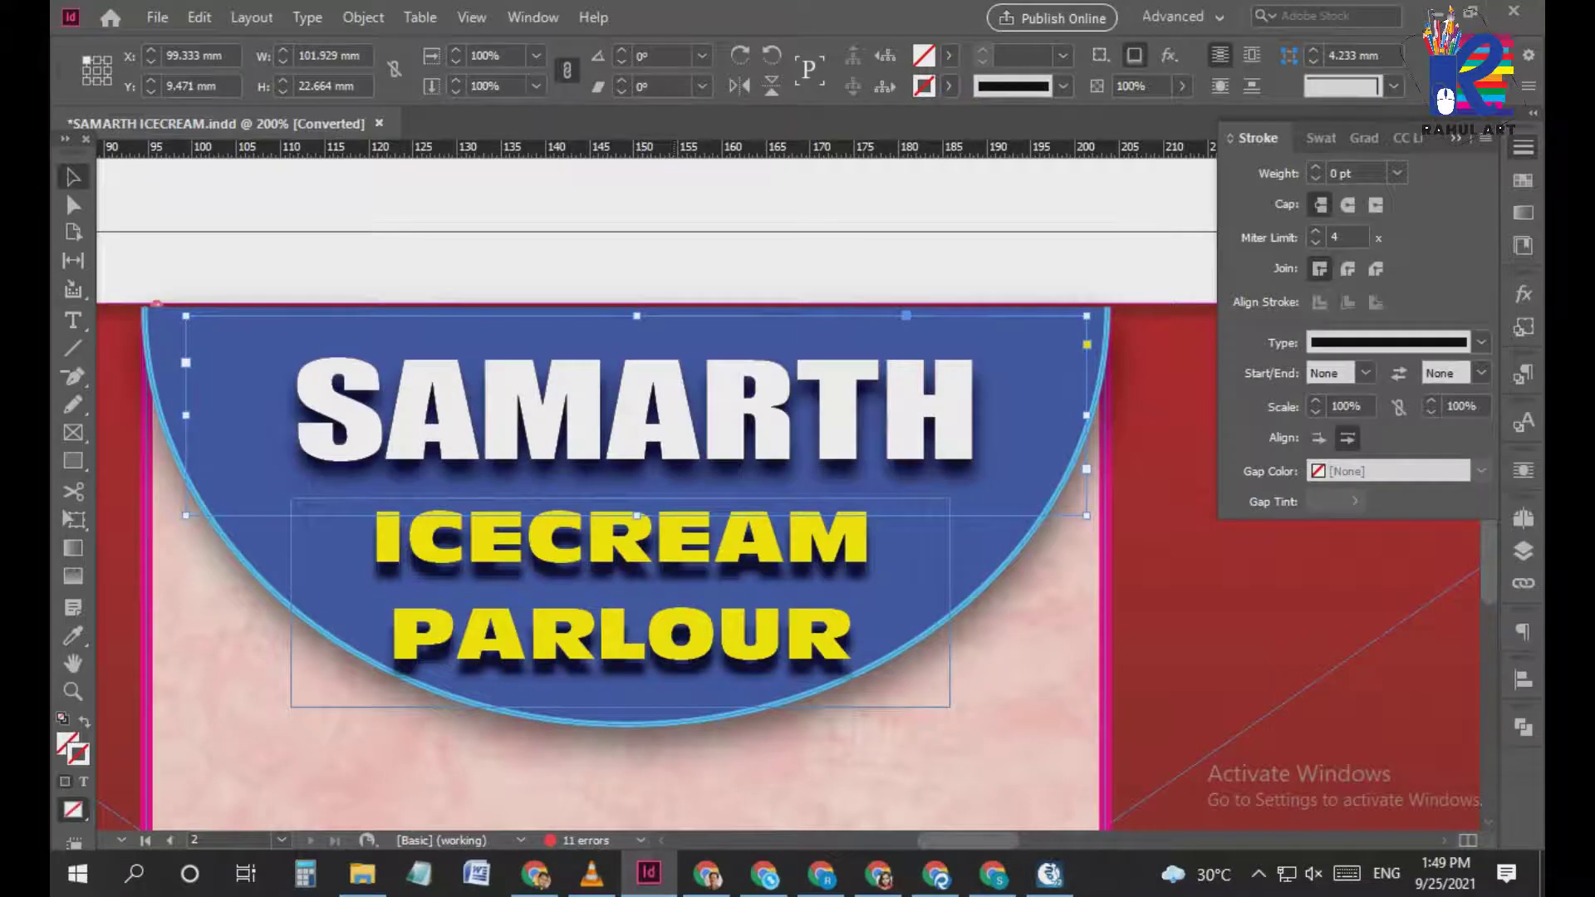
# Give all of the "SAMARTH" text a 2 pt stroke in magenta C=0 M=100 Y=0 K=0 and finish text editing
pyautogui.click(72, 320)
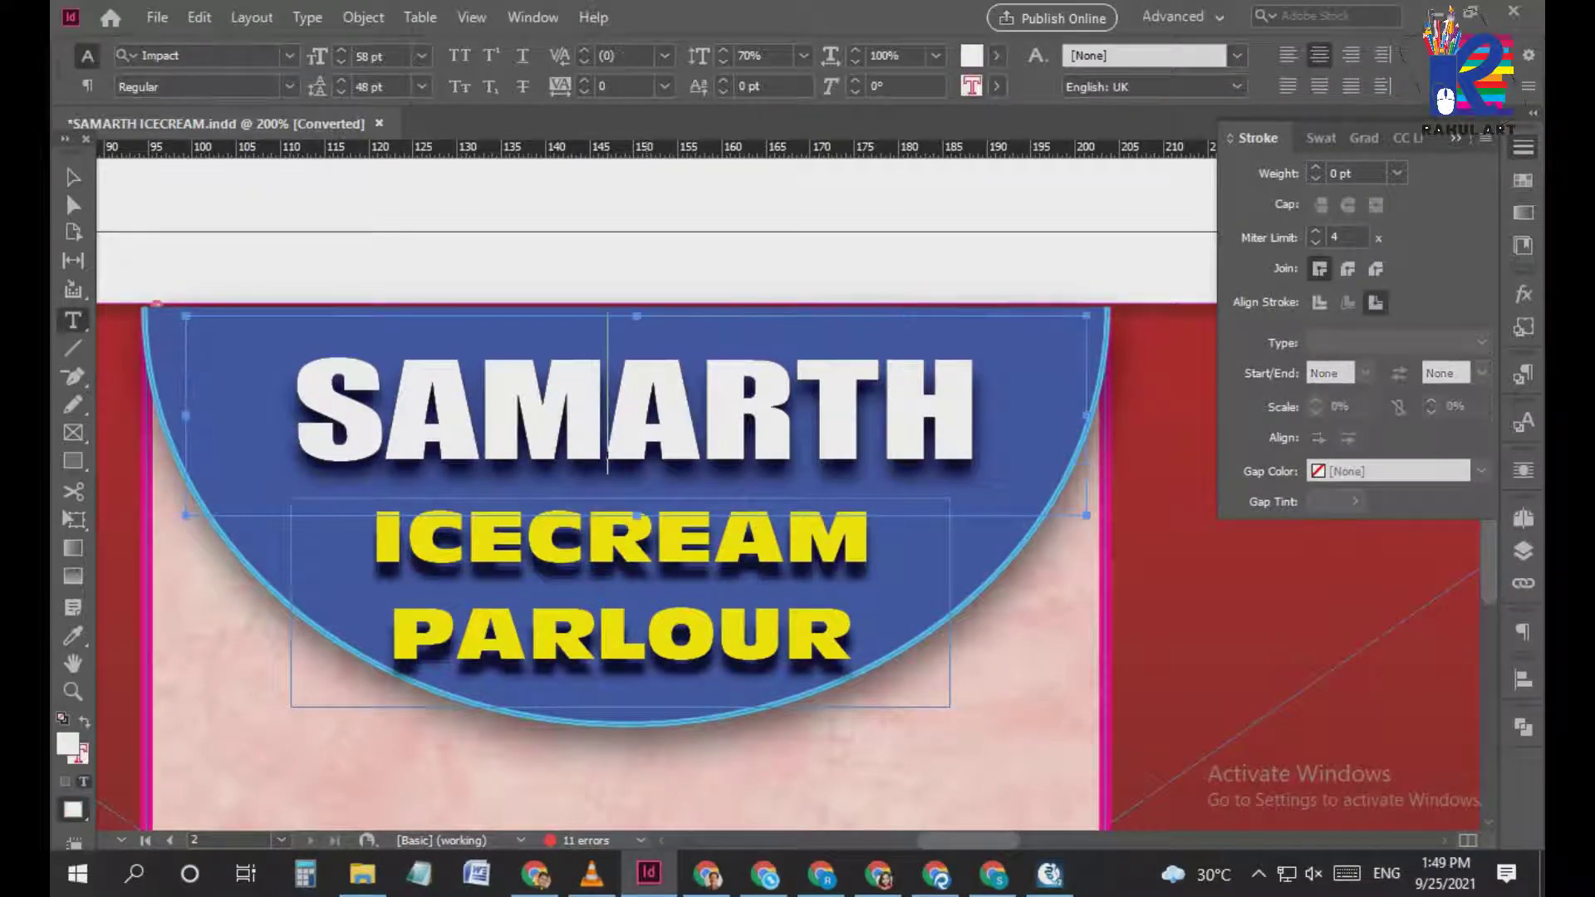
pyautogui.hotkey('ctrl', 'a')
pyautogui.click(1314, 167)
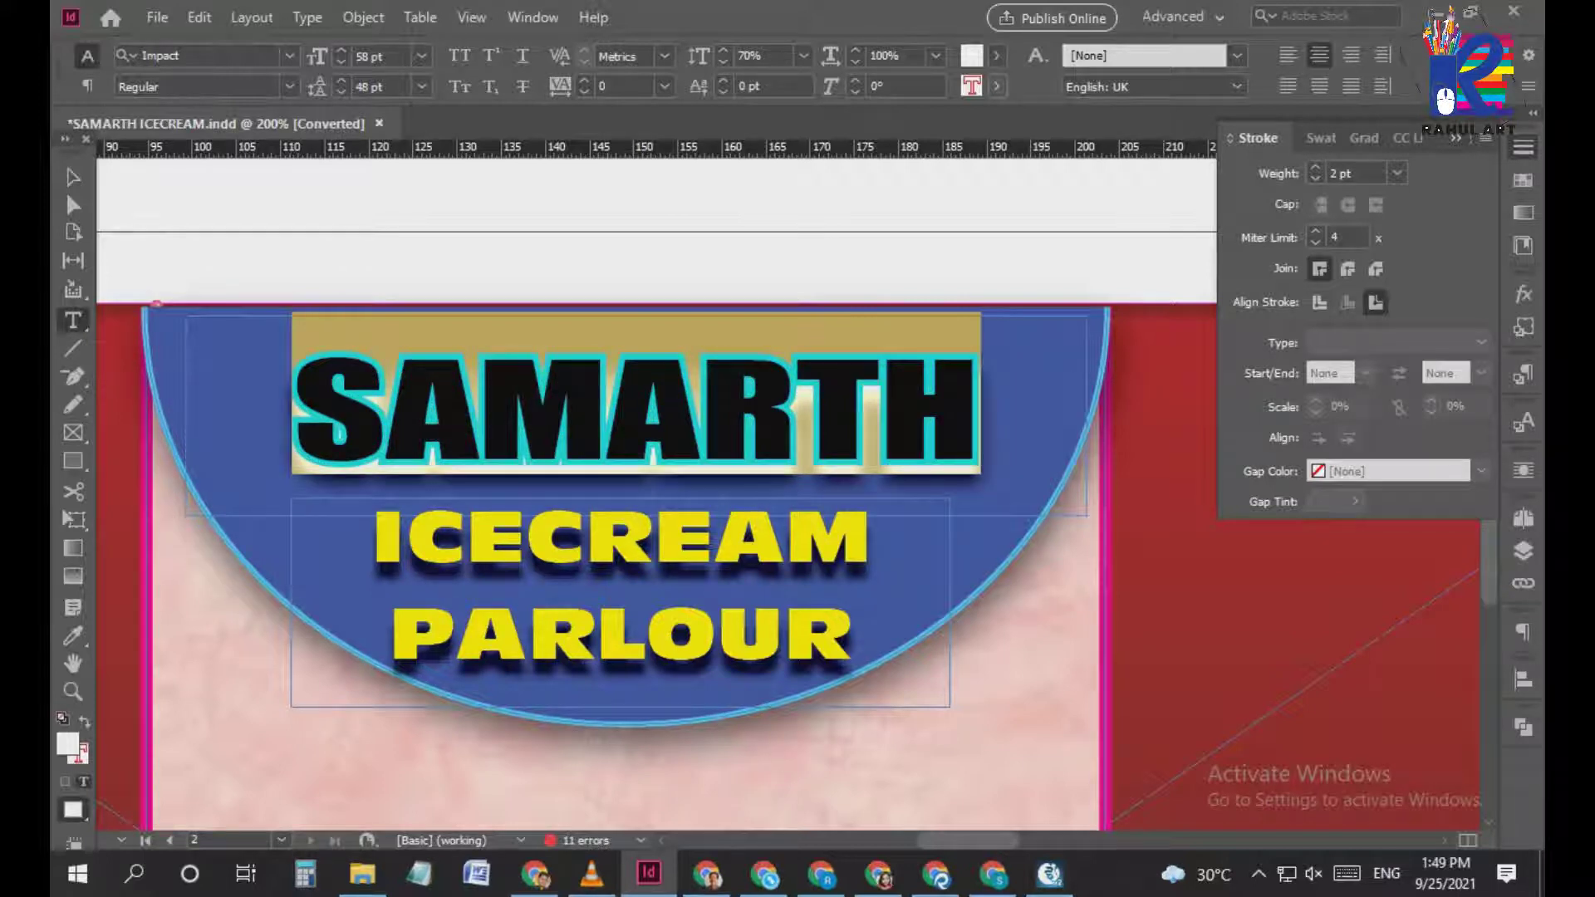
pyautogui.click(996, 87)
pyautogui.click(831, 286)
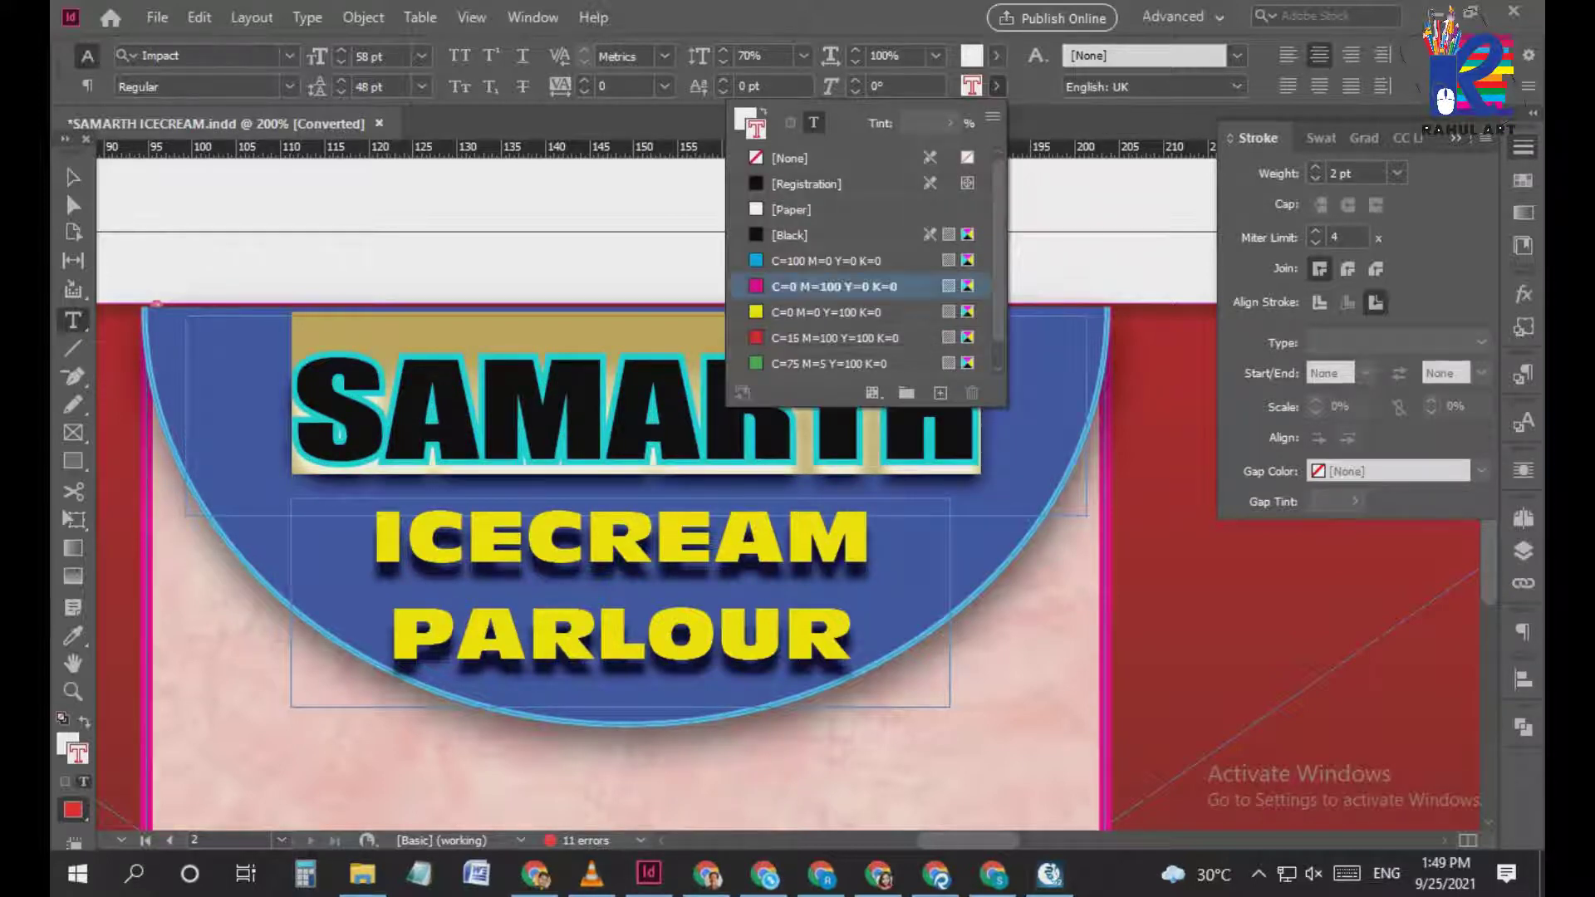
pyautogui.press('Escape')
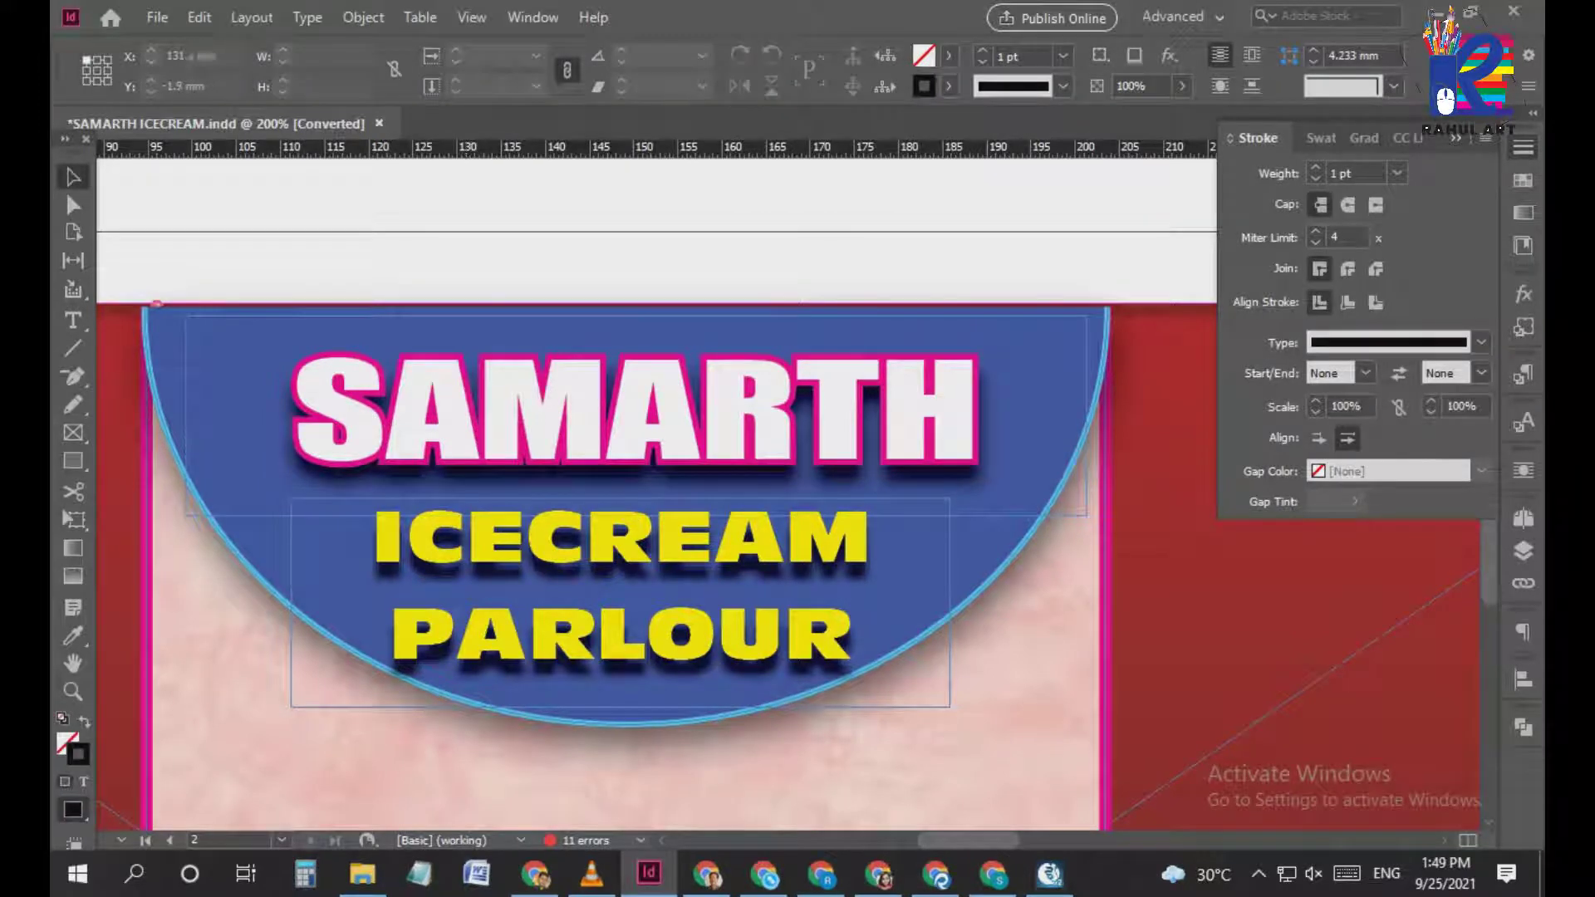
# Align the "ICECREAM PARLOUR" and "SAMARTH" text frames to each other by their horizontal centers and deselect them
pyautogui.click(621, 585)
pyautogui.keyDown('shift'); pyautogui.click(635, 411); pyautogui.keyUp('shift')
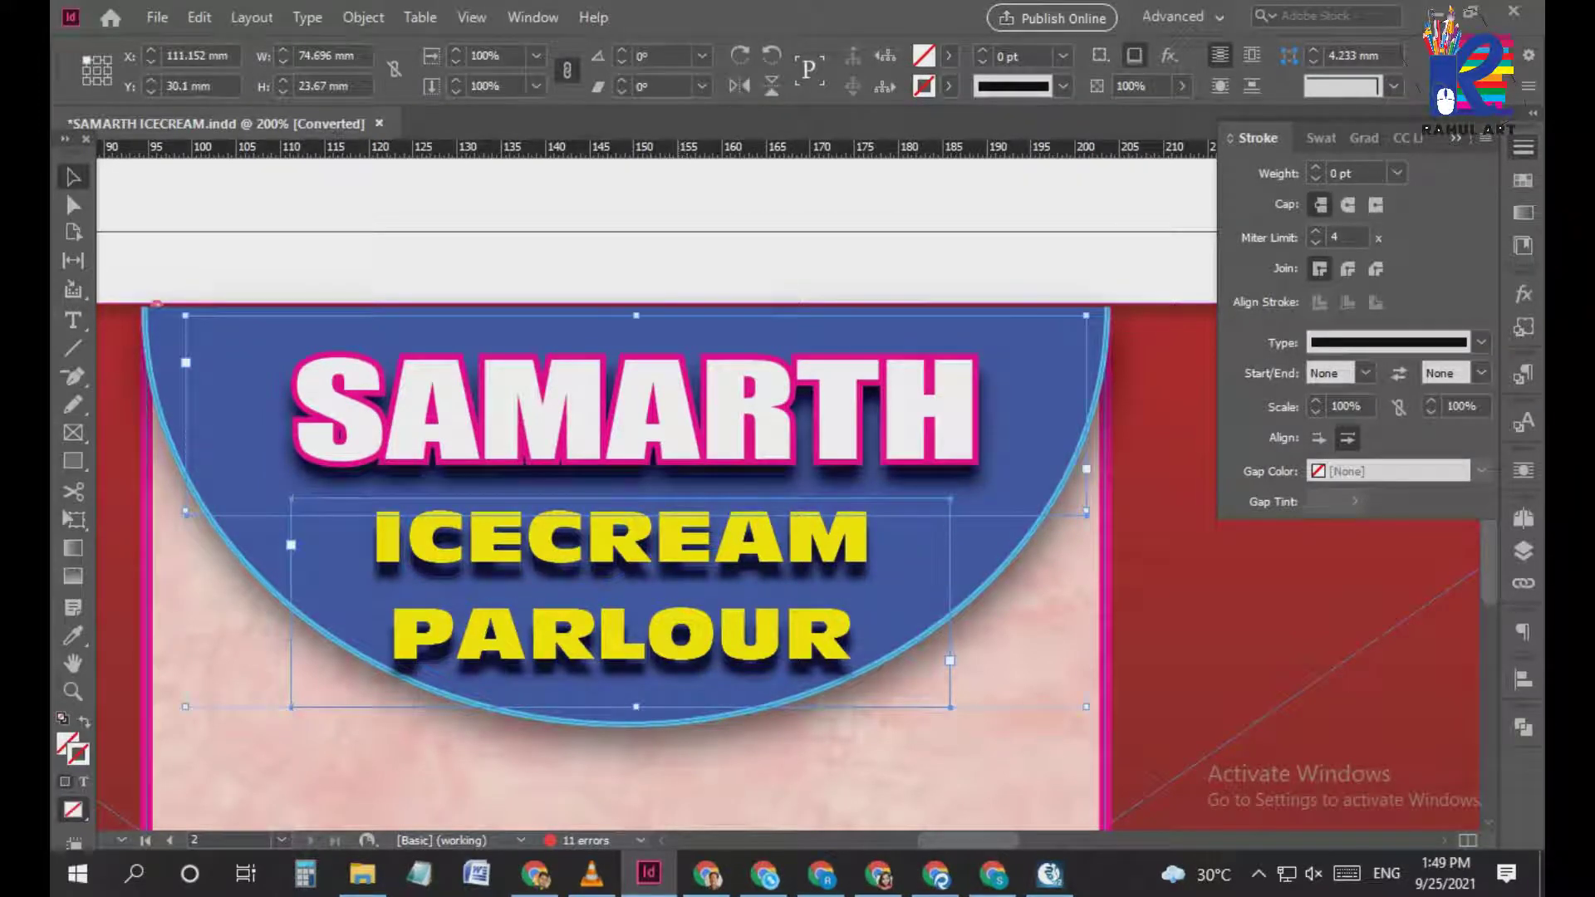
pyautogui.click(1522, 679)
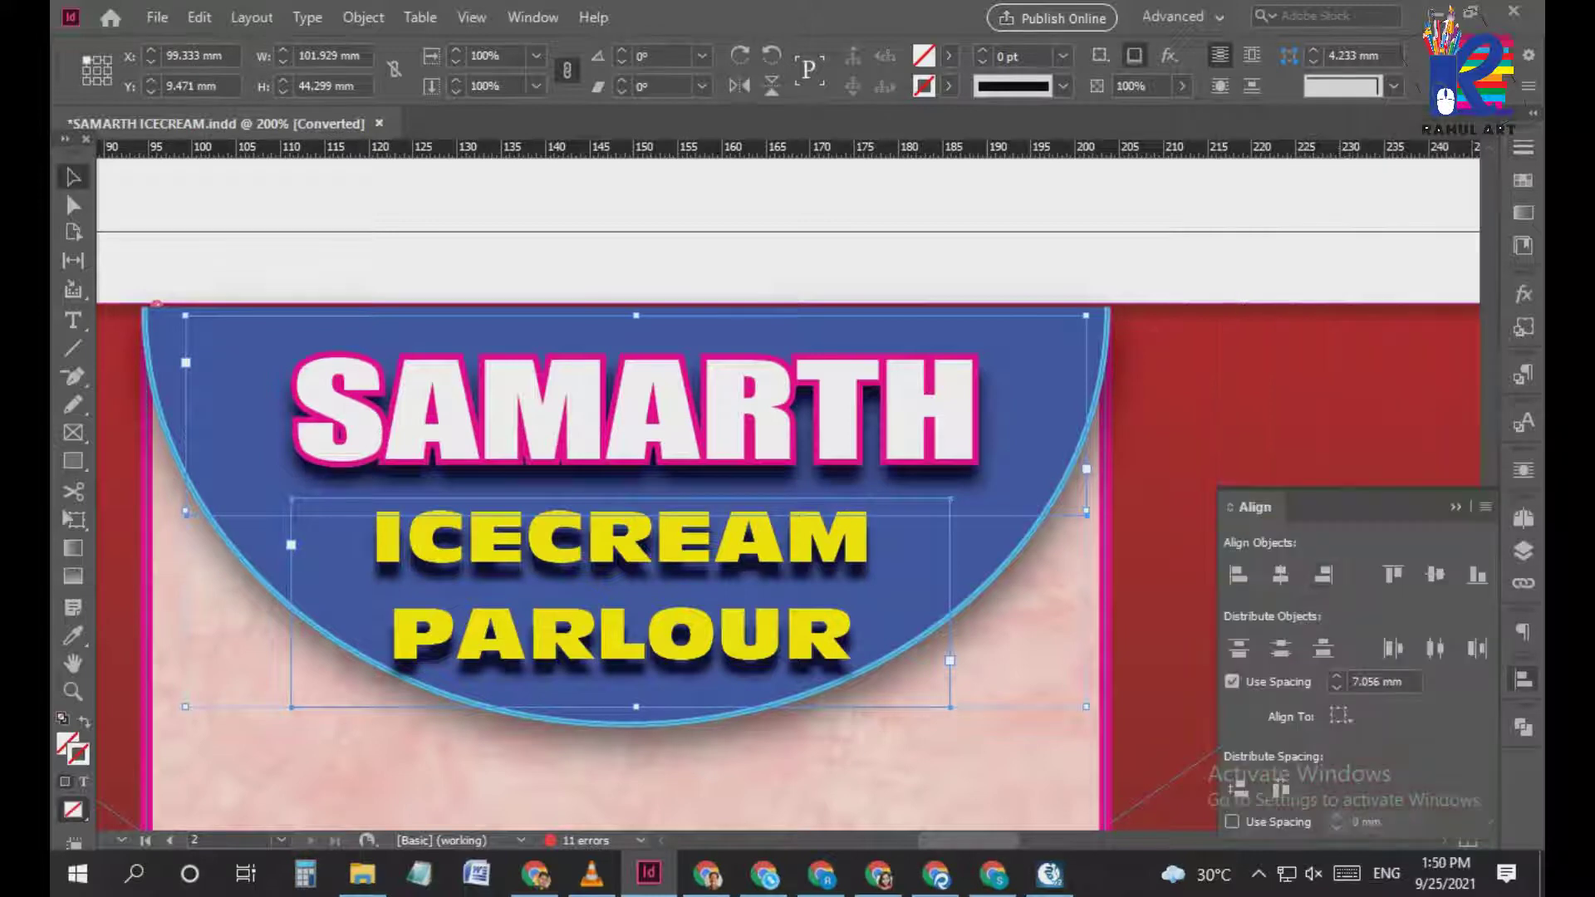
pyautogui.click(1280, 574)
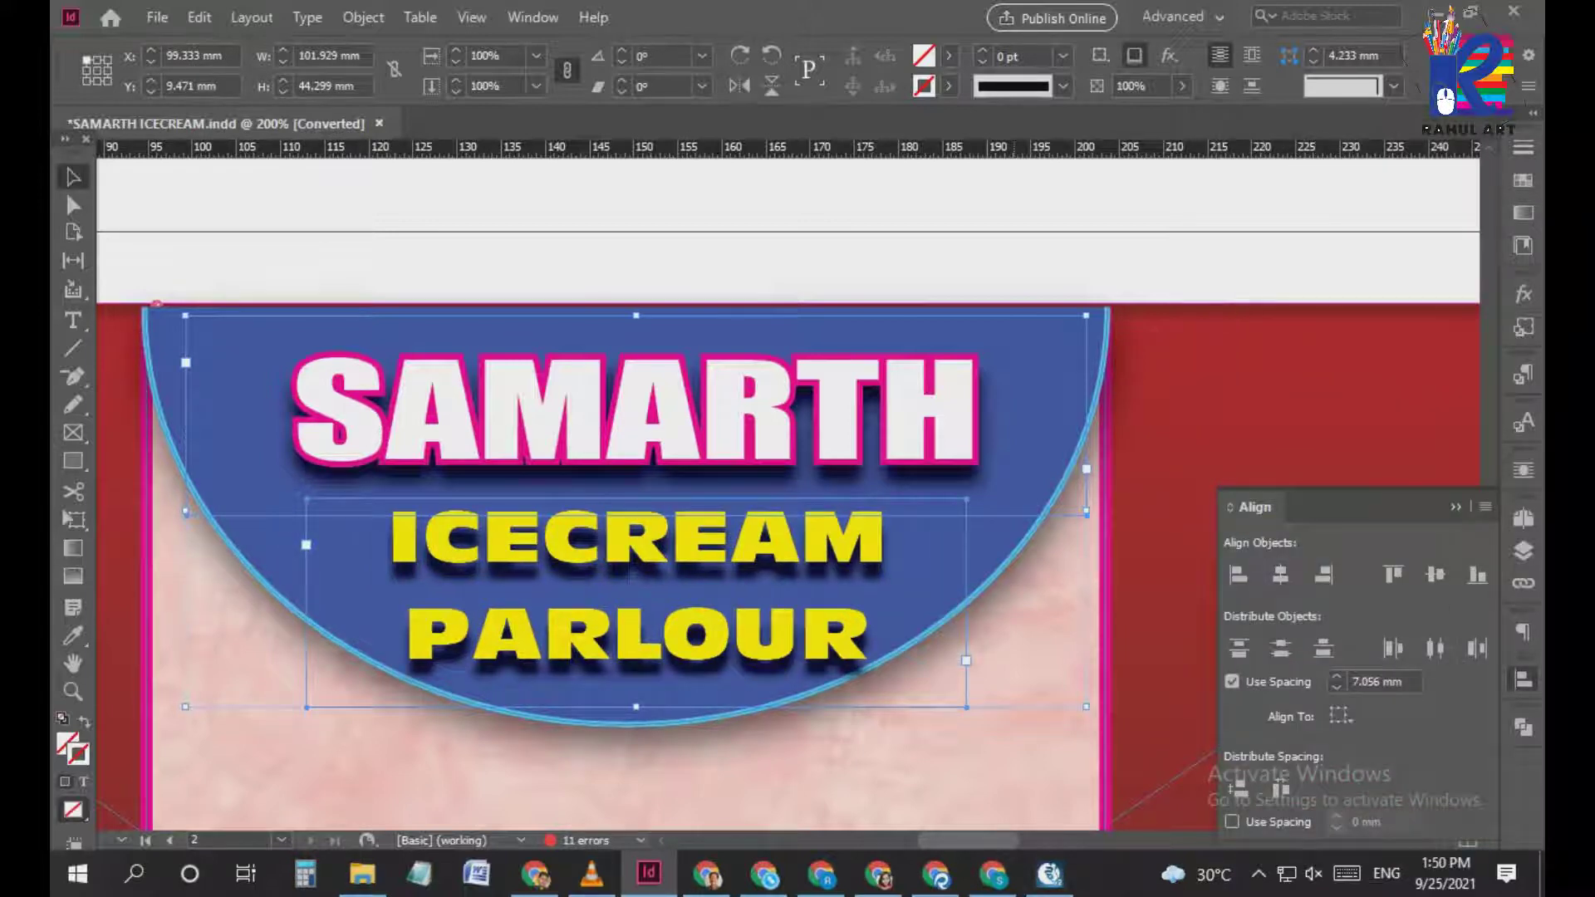
pyautogui.hotkey('ctrl', 'shift', 'a')
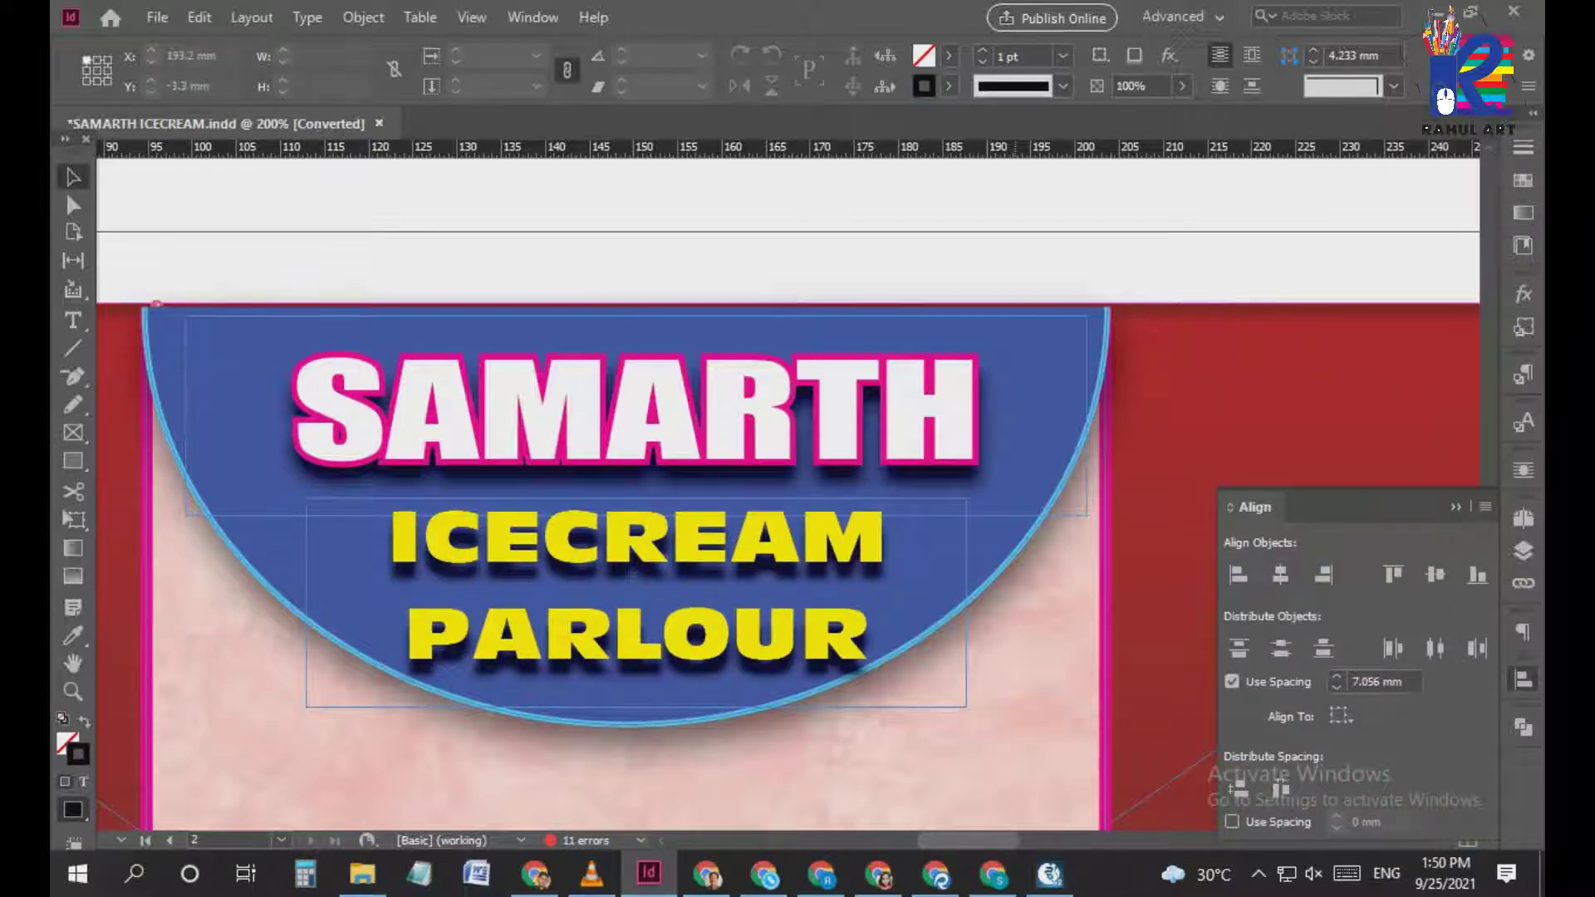
# Examine the whole menu card layout, from the half-circle title down to the wedding and party orders banner
pyautogui.hotkey('ctrl', '-')
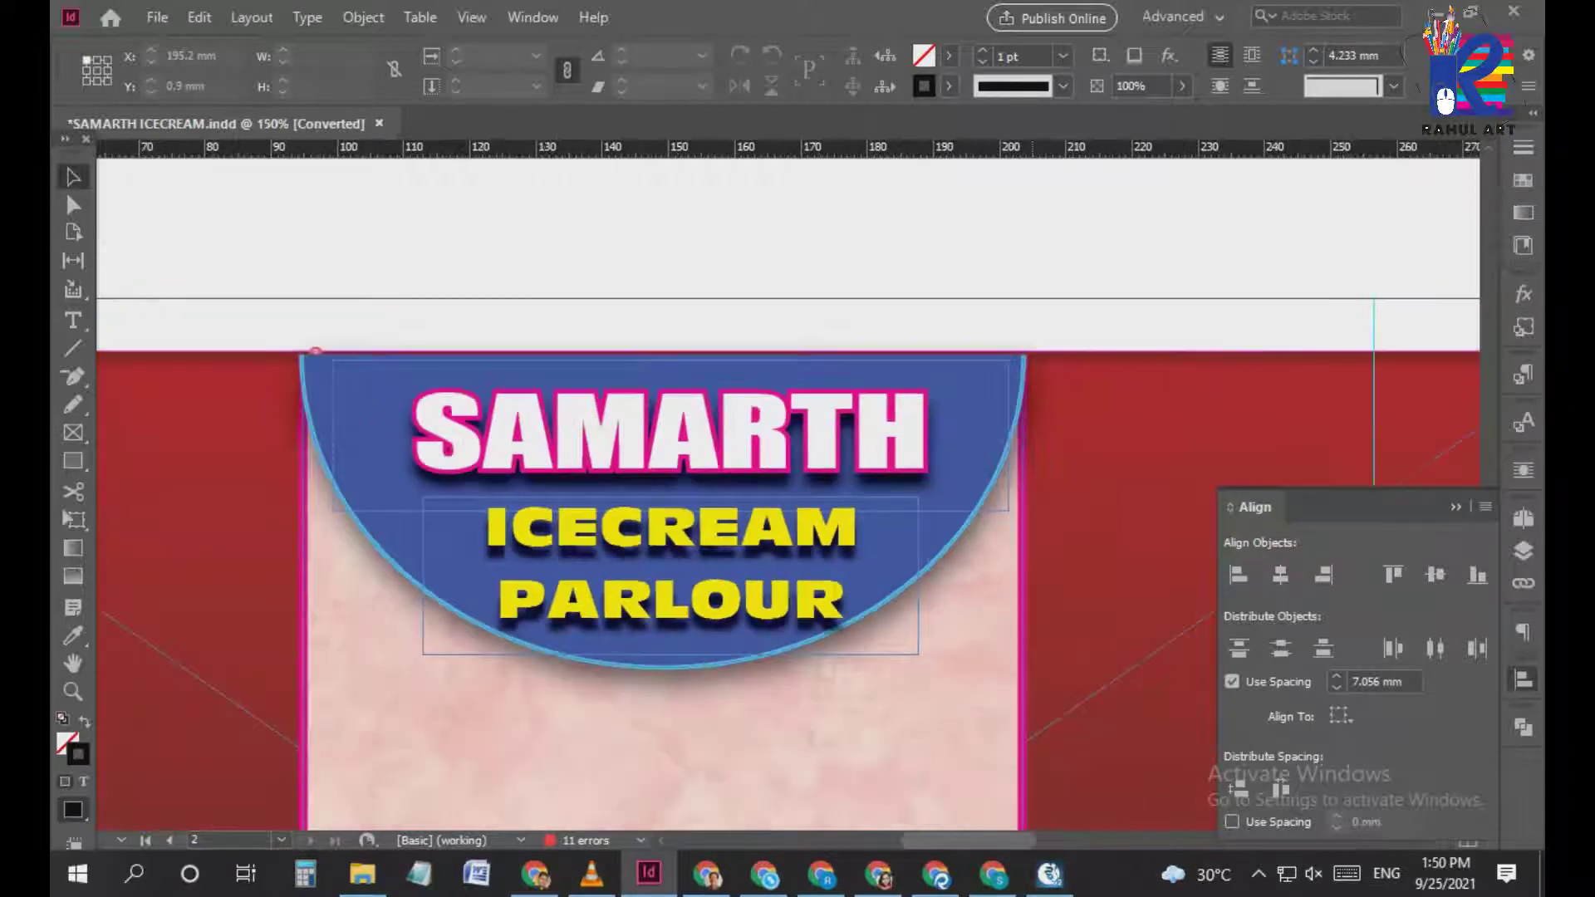
pyautogui.scroll(-5, 789, 490)
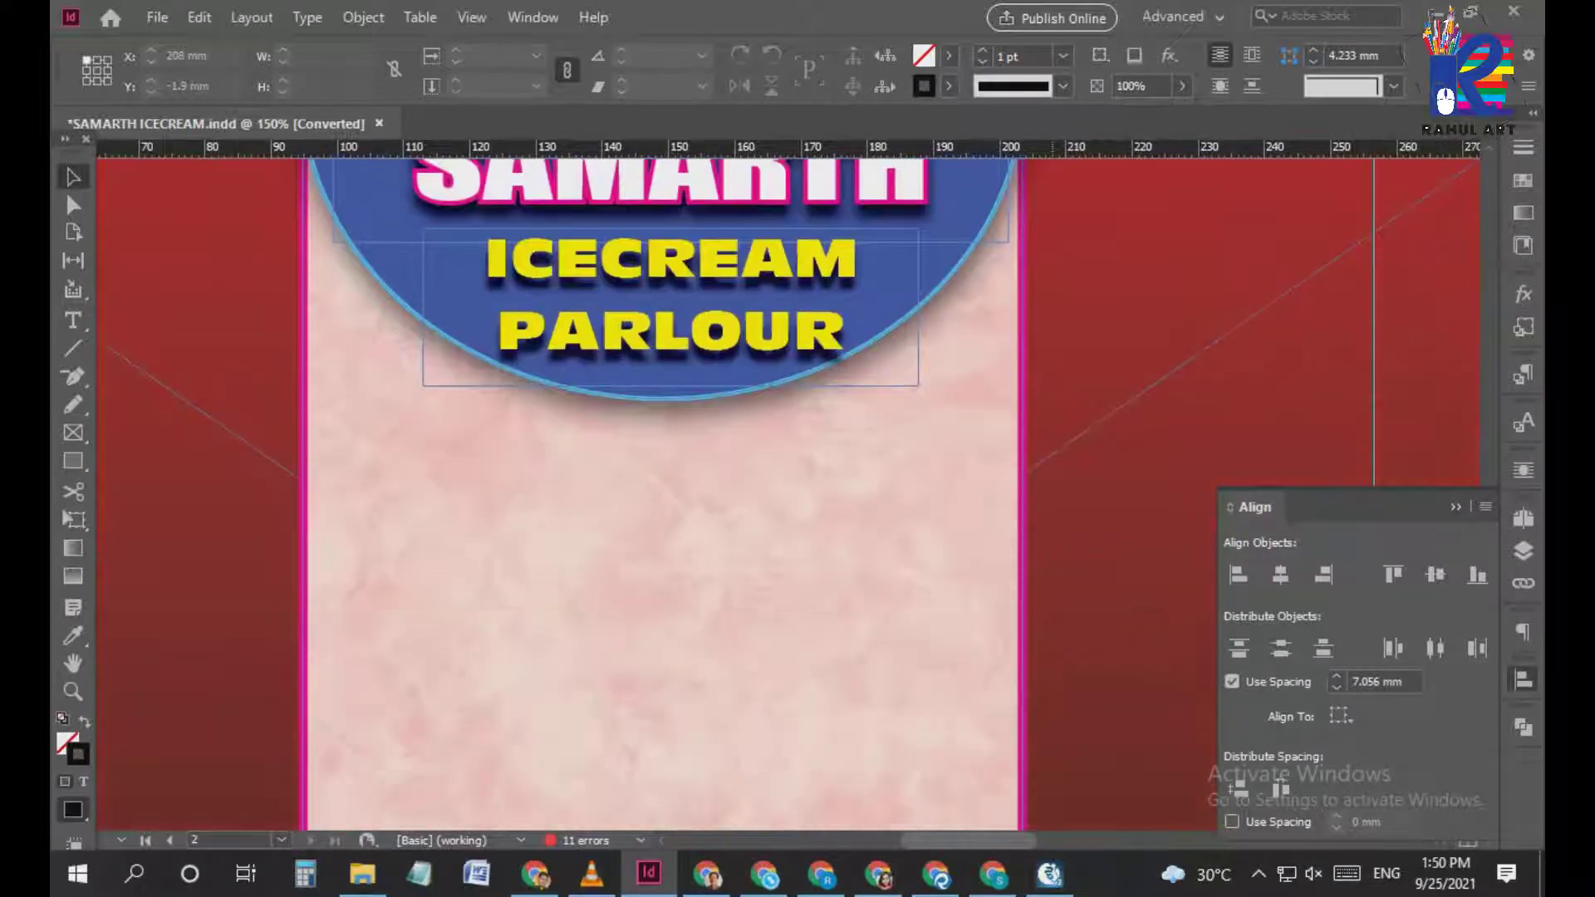
pyautogui.hotkey('ctrl', '-')
pyautogui.hotkey('ctrl', '-')
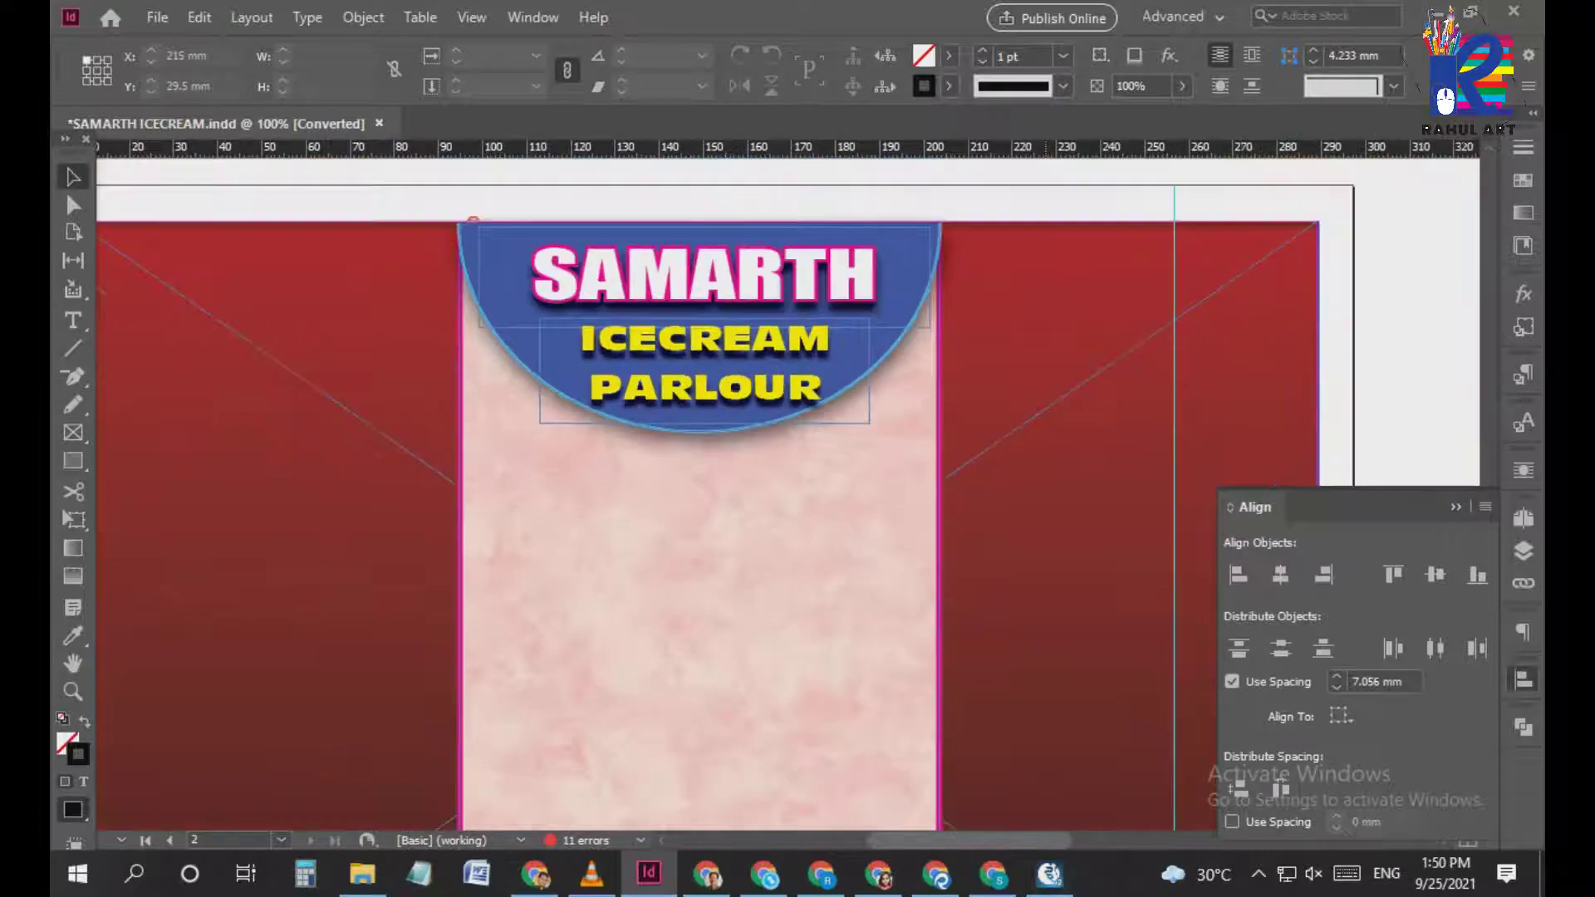
pyautogui.hotkey('ctrl', '-')
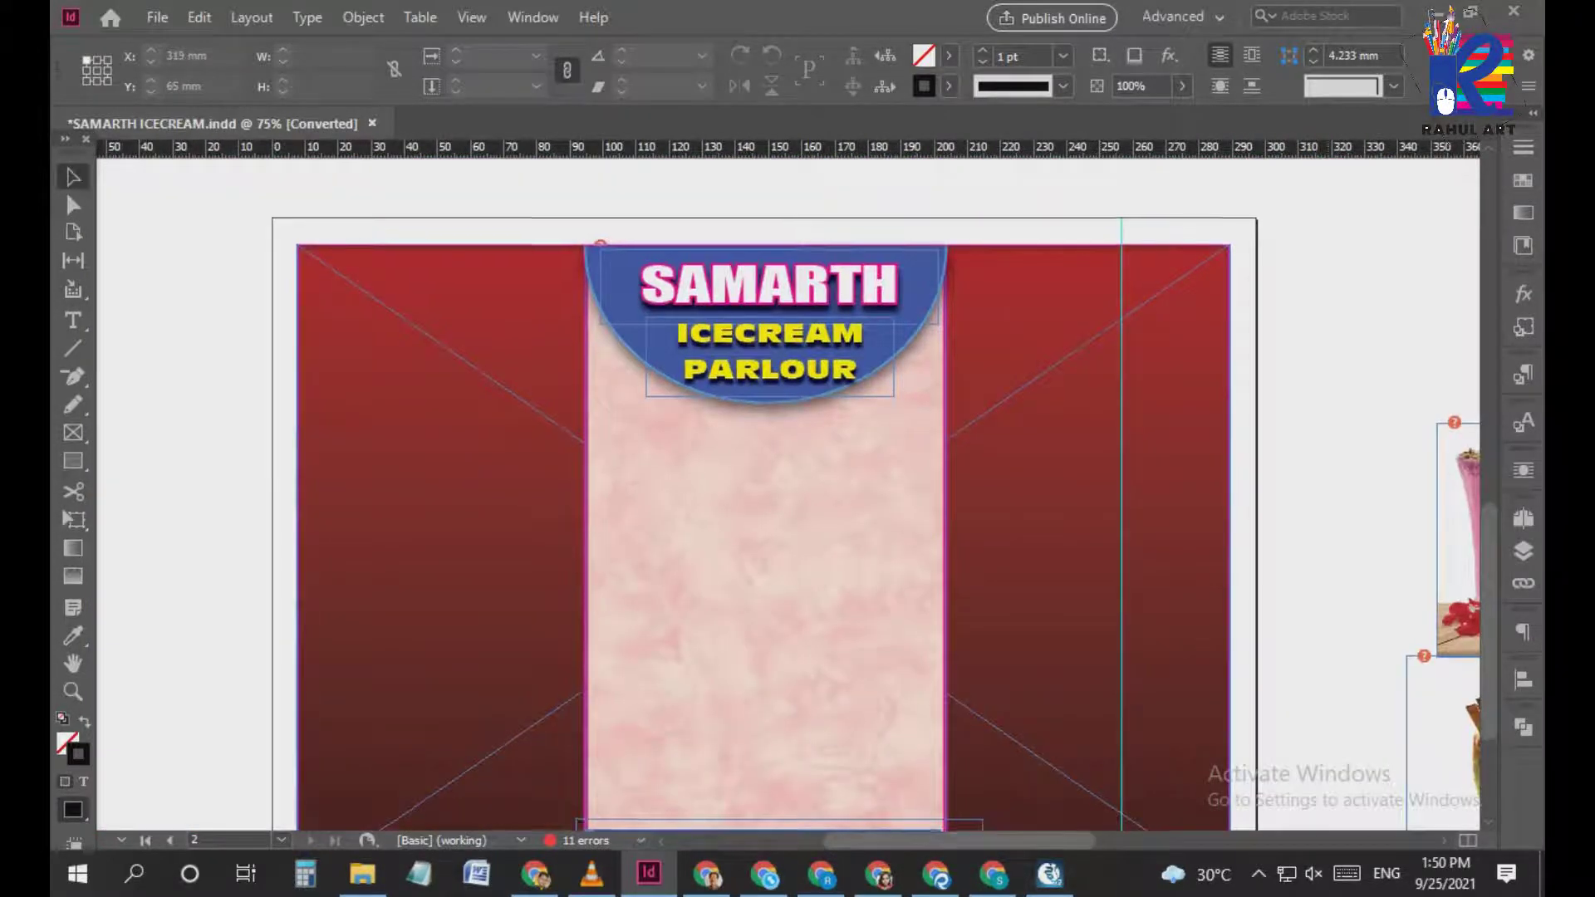
pyautogui.scroll(-3, 797, 490)
pyautogui.scroll(1, 798, 490)
pyautogui.scroll(-2, 798, 490)
pyautogui.scroll(-1, 798, 490)
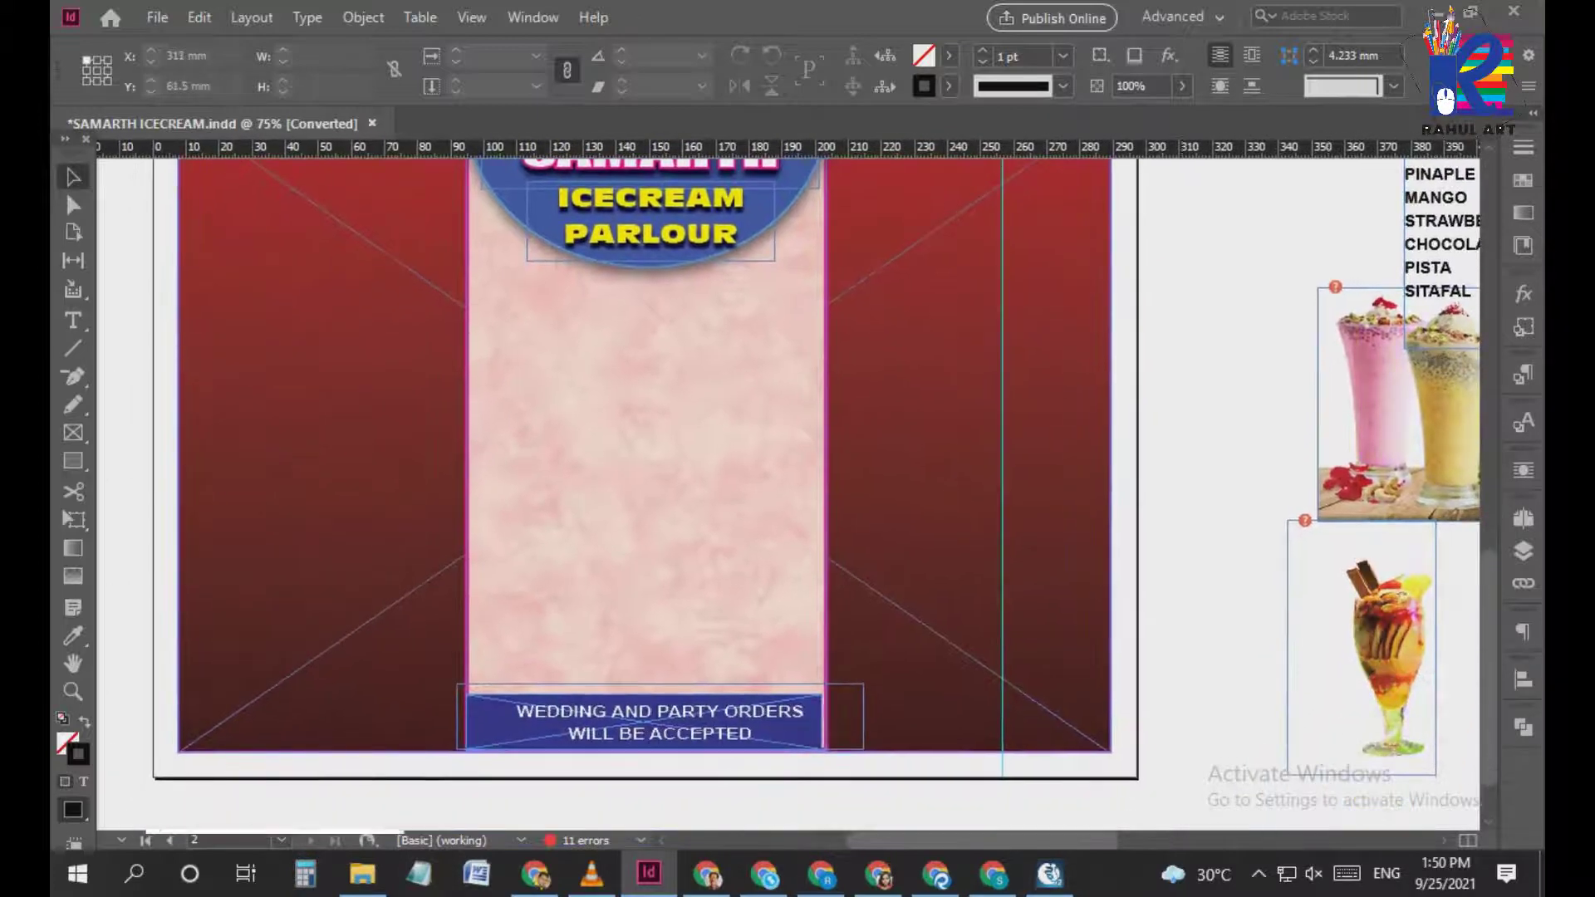
pyautogui.hscroll(-3, 797, 490)
pyautogui.scroll(-1, 797, 490)
pyautogui.hscroll(4, 797, 490)
pyautogui.scroll(2, 797, 490)
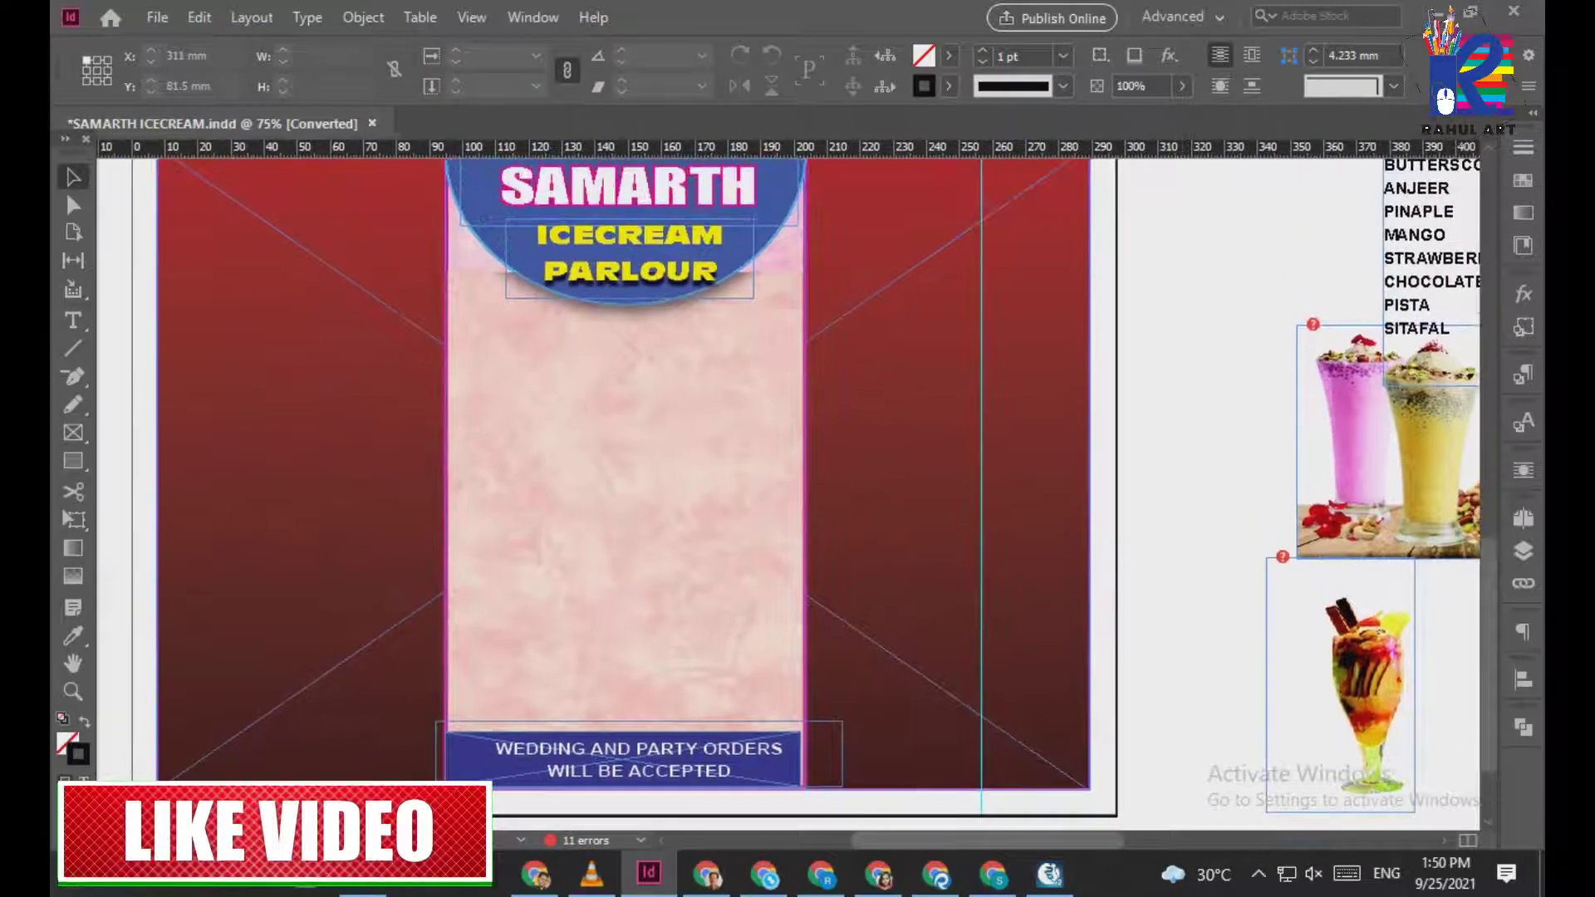
# Move the pink "RABADI / FALUDA" price list onto the central panel below the half-circle, at about X 98.8 mm, Y 62.5 mm
pyautogui.hscroll(3, 797, 490)
pyautogui.scroll(-3, 798, 490)
pyautogui.scroll(1, 798, 490)
pyautogui.hscroll(3, 797, 490)
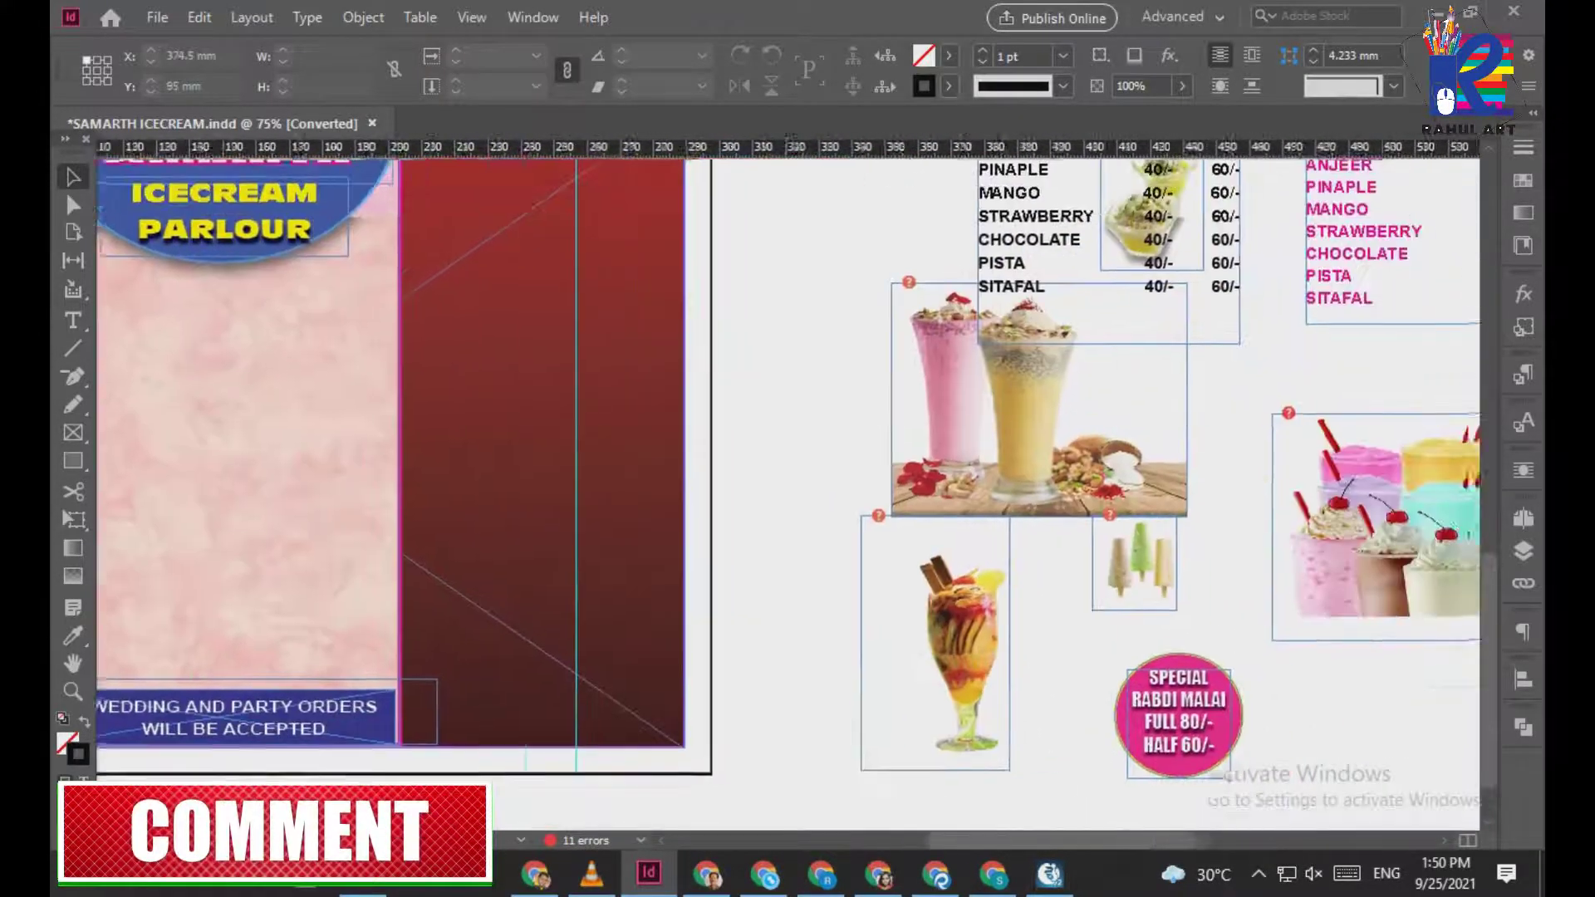
pyautogui.click(773, 404)
pyautogui.moveTo(773, 404); pyautogui.dragTo(348, 492)
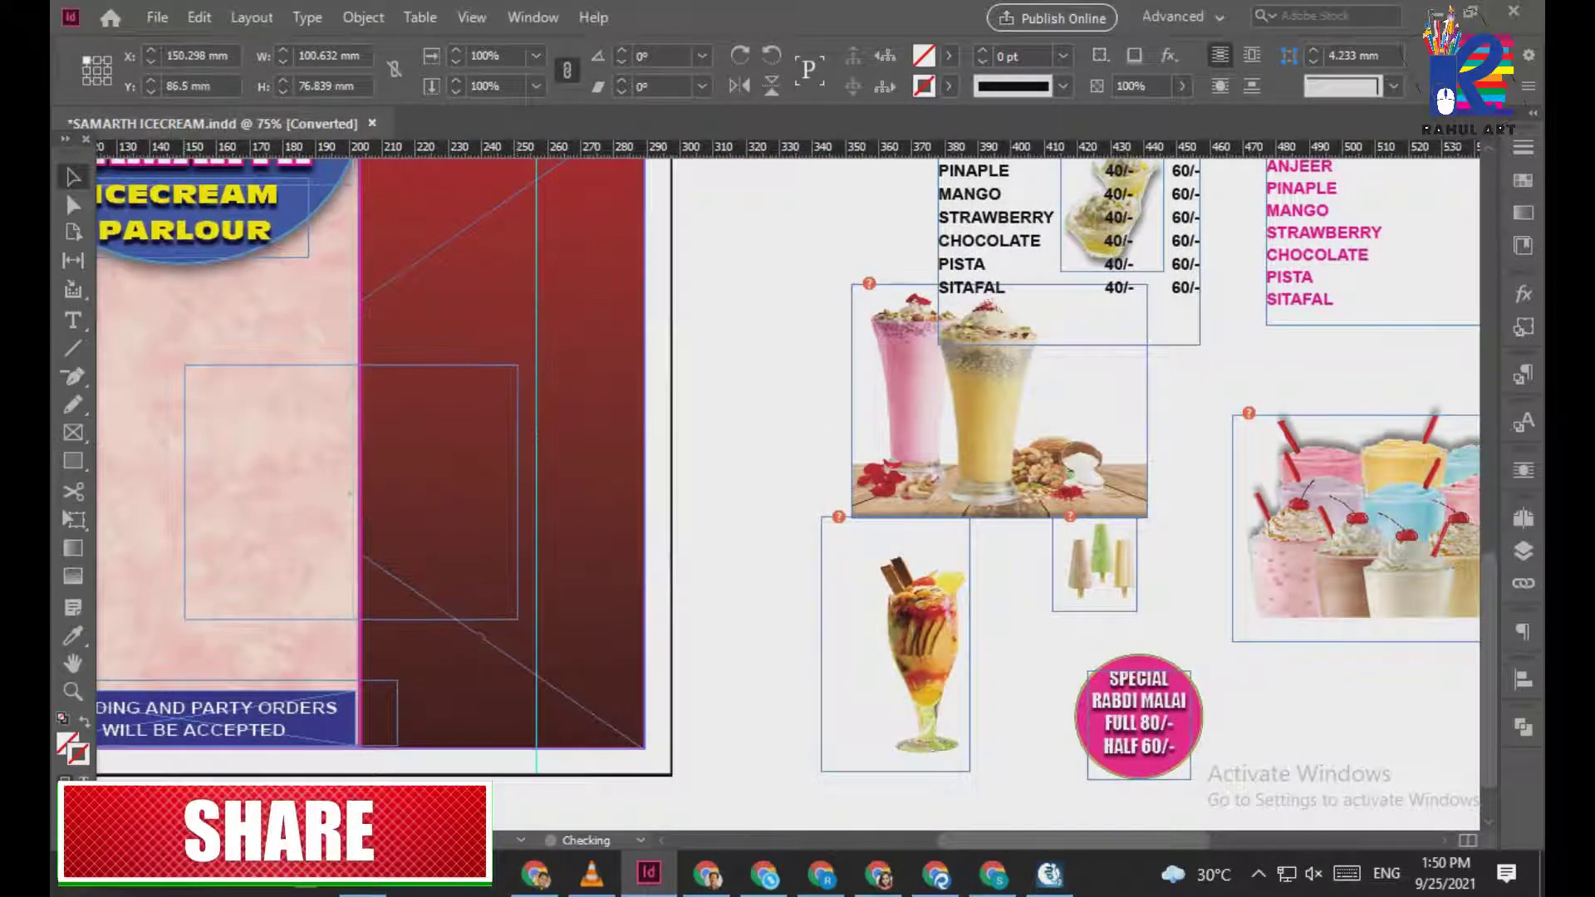
pyautogui.hscroll(-5, 348, 493)
pyautogui.scroll(1, 349, 492)
pyautogui.moveTo(821, 532); pyautogui.dragTo(641, 452)
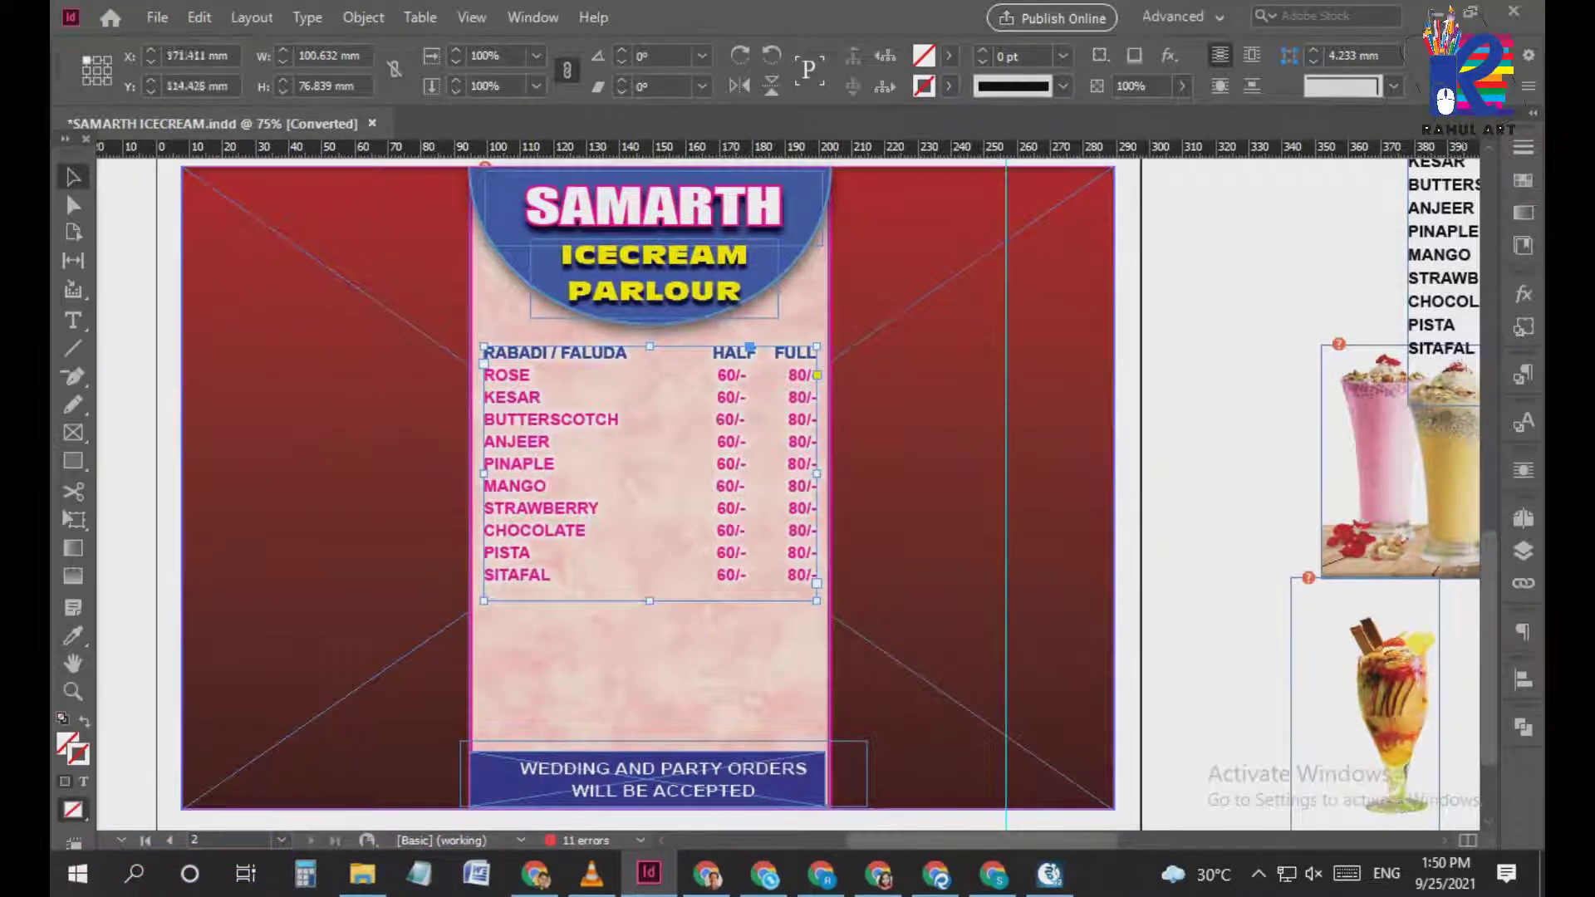
# Try yellow and cyan as the outer glow color of the "RABADI / FALUDA" price list, cancel the color choice and close the effect settings
pyautogui.hotkey('ctrl', '=')
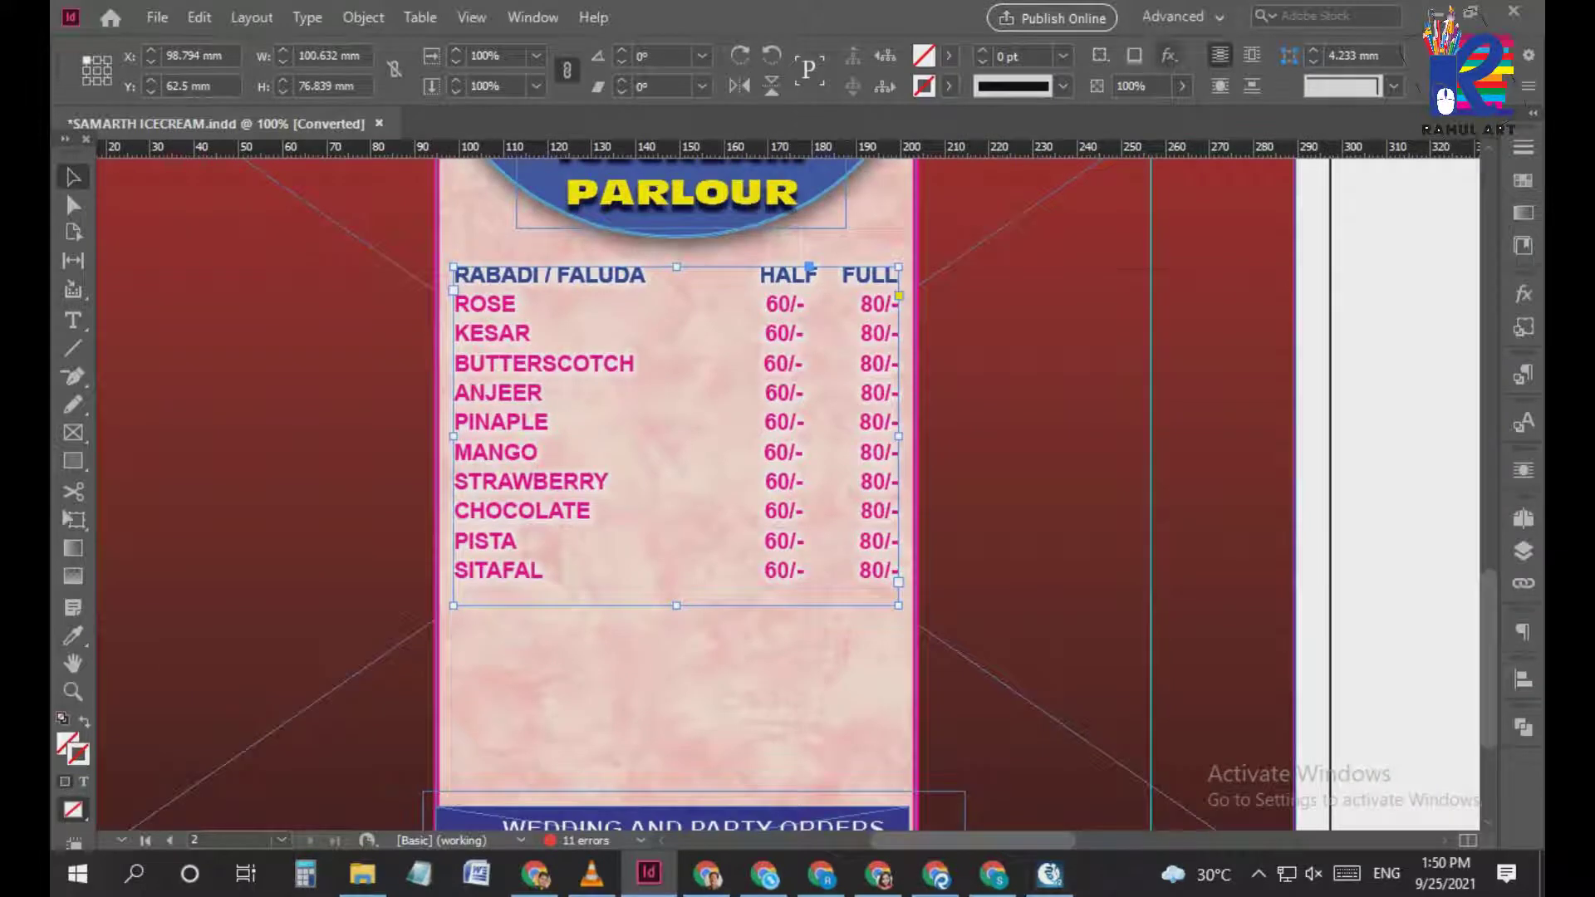
pyautogui.click(1168, 55)
pyautogui.click(1263, 142)
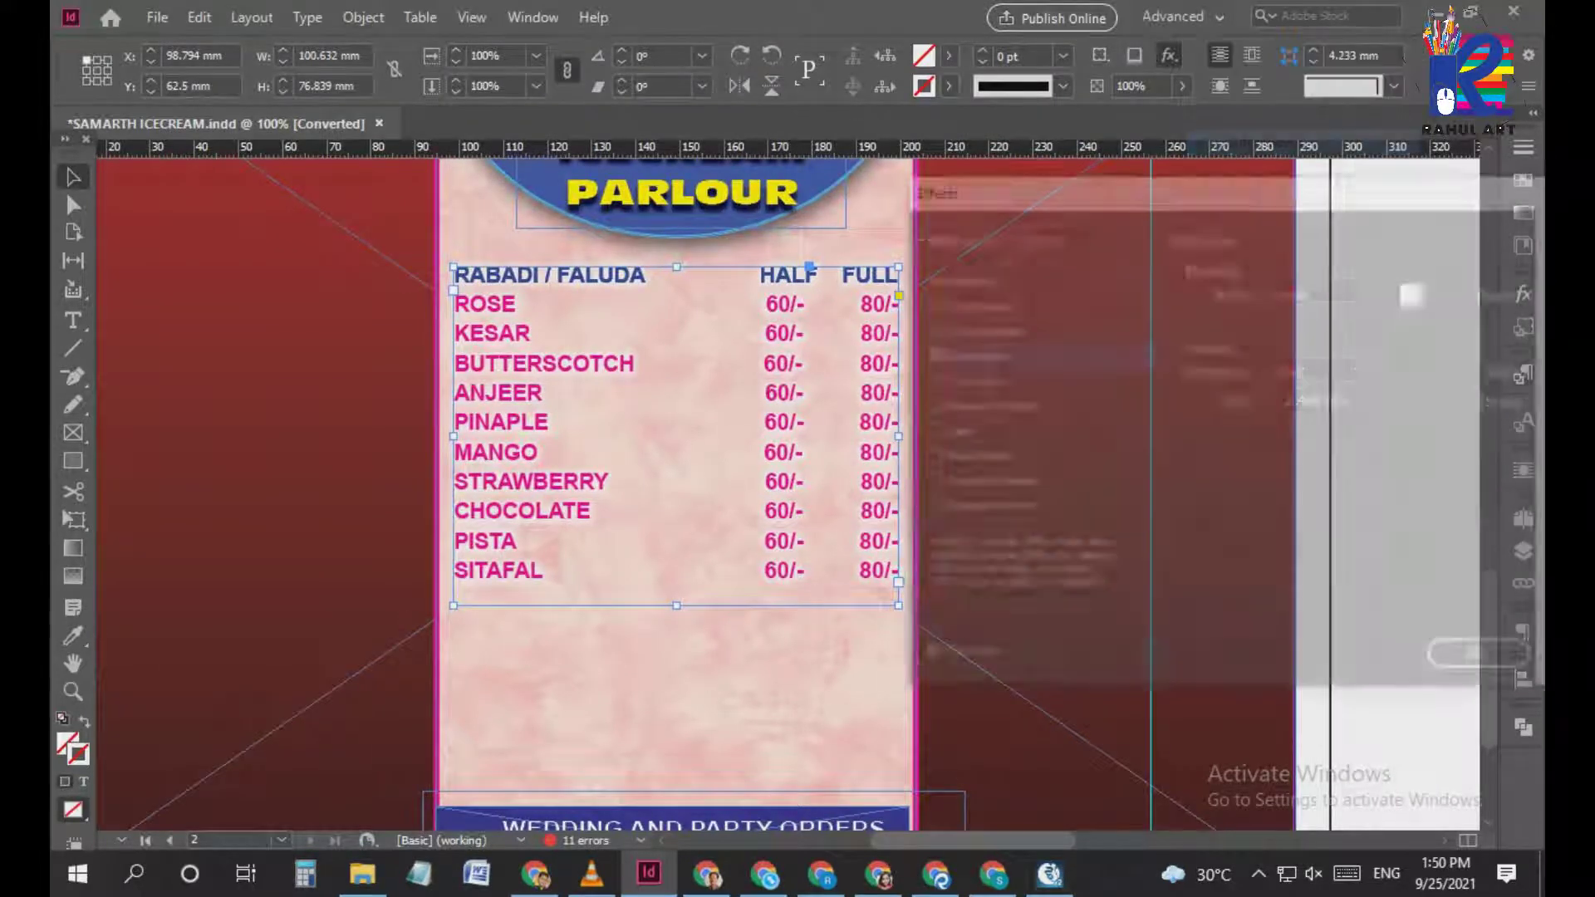
pyautogui.click(980, 354)
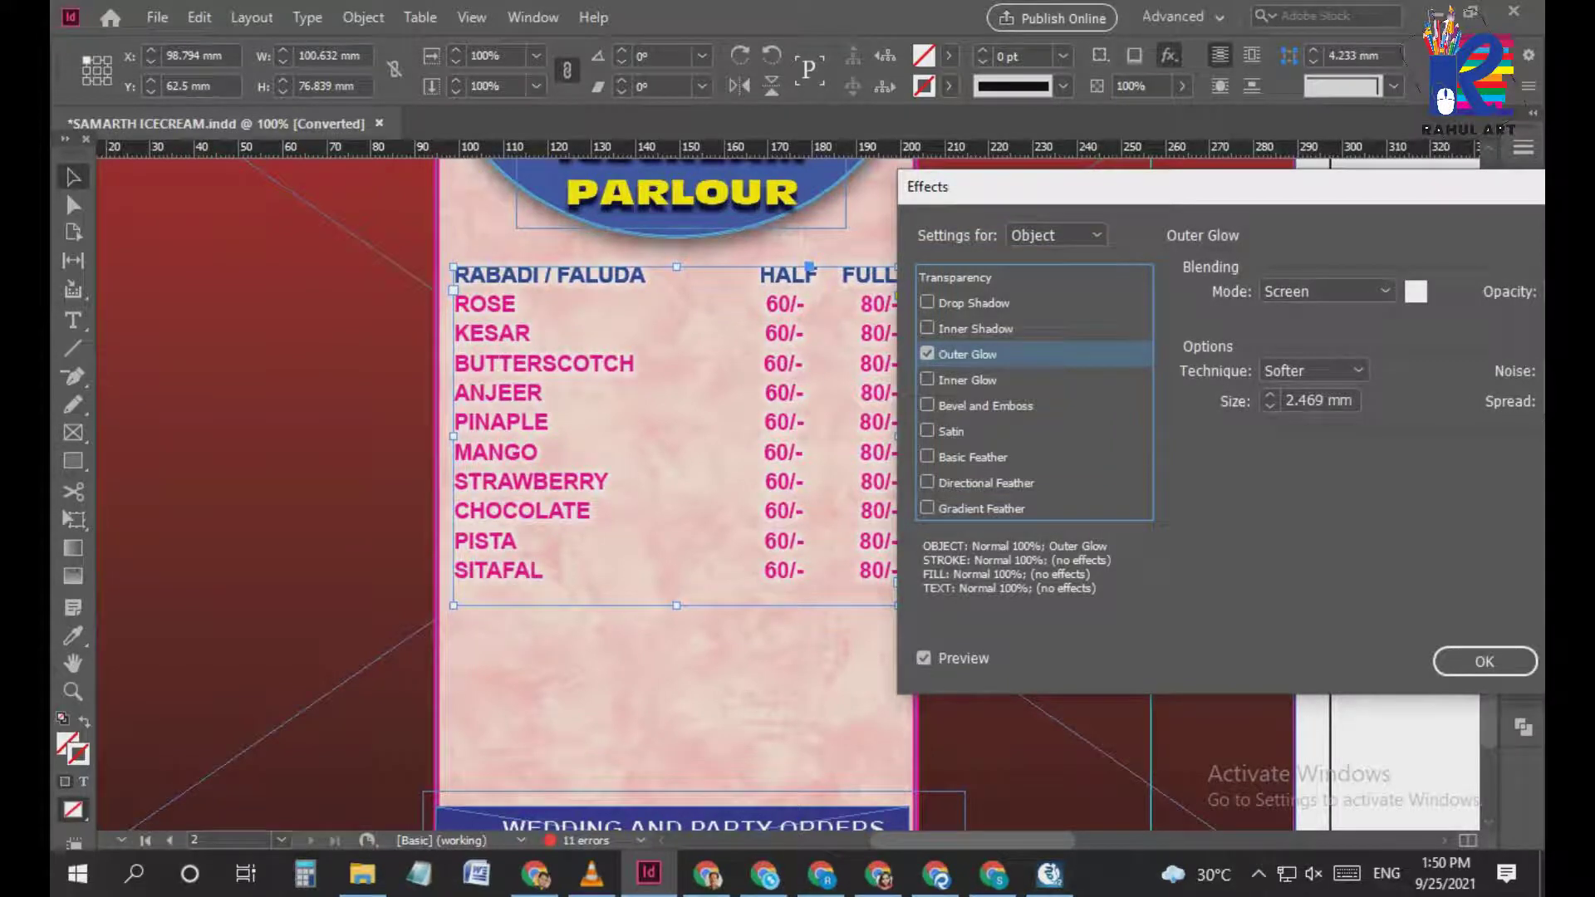
pyautogui.click(1415, 292)
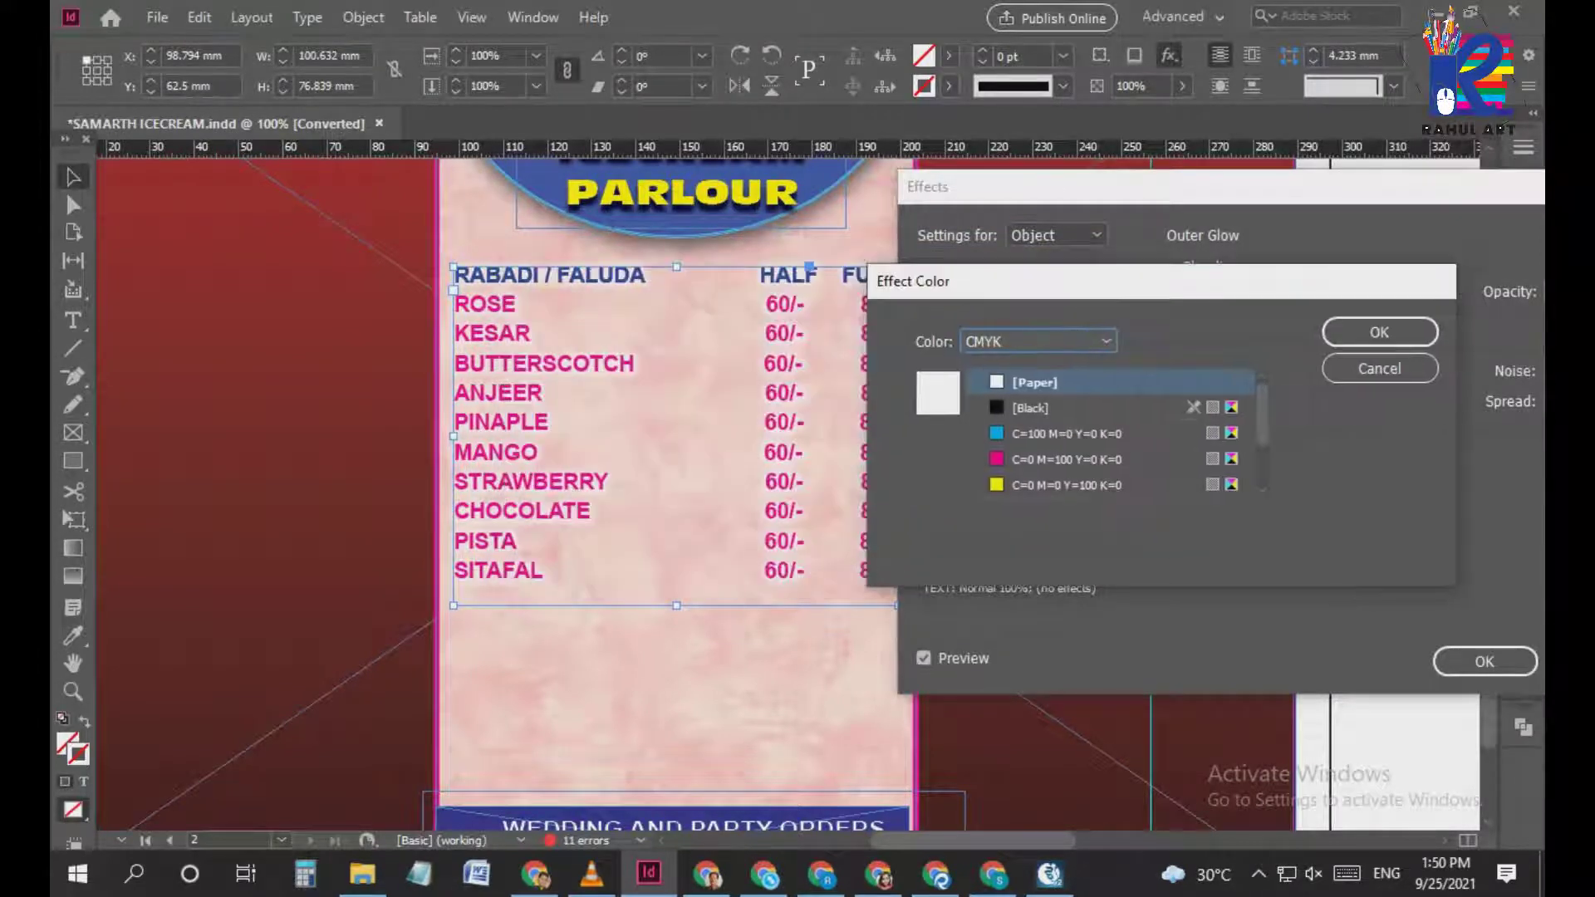
pyautogui.click(1005, 485)
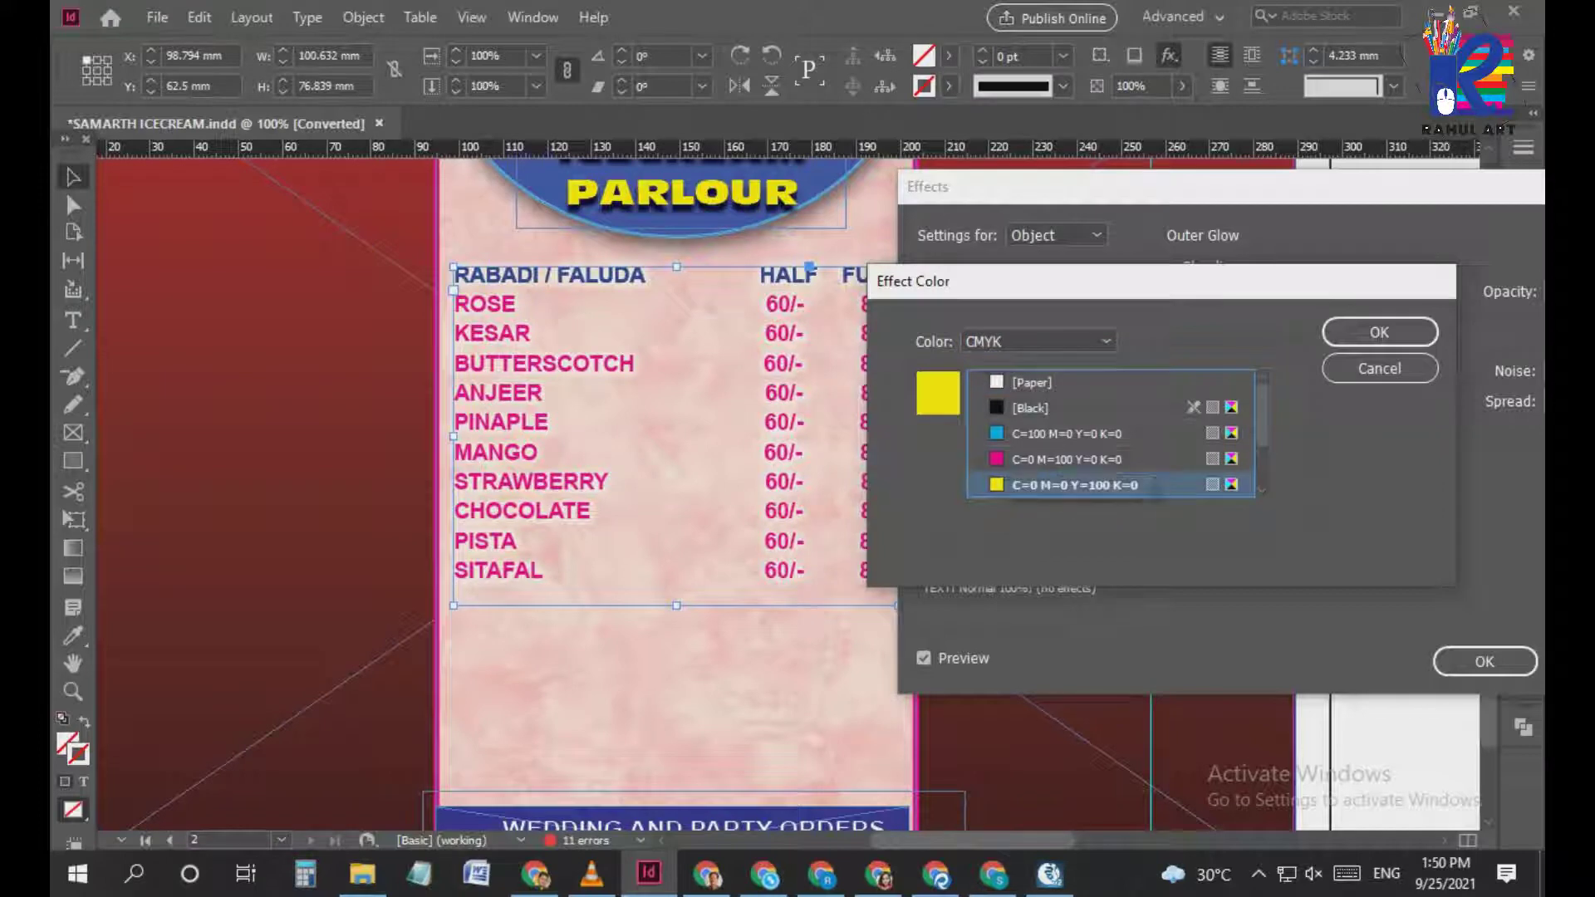
pyautogui.click(1047, 432)
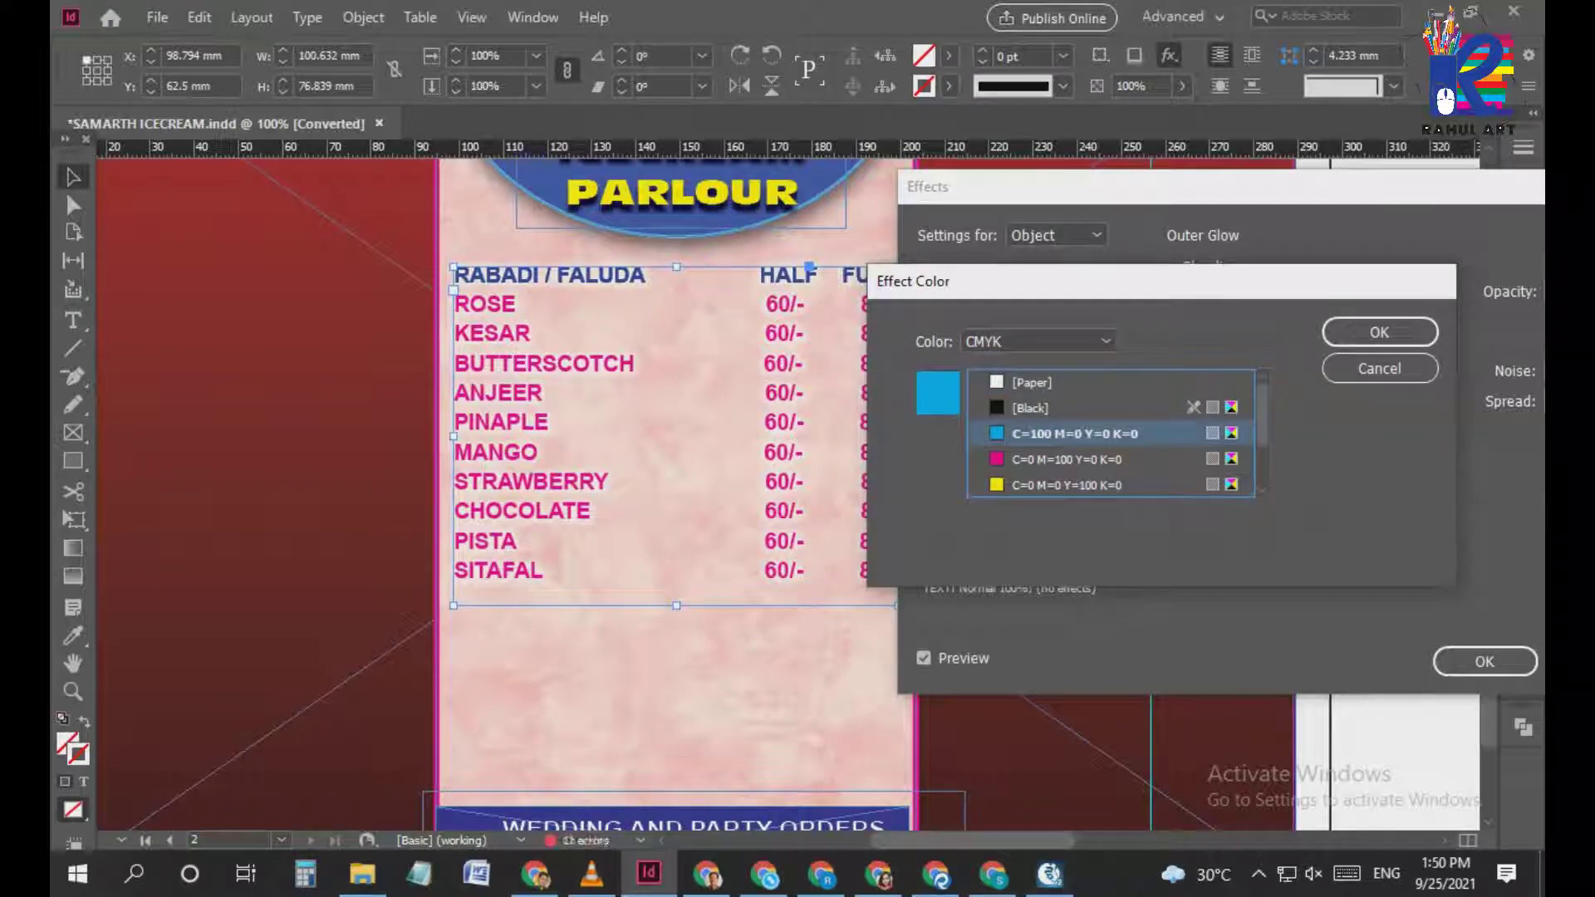
pyautogui.click(1046, 485)
pyautogui.click(1379, 368)
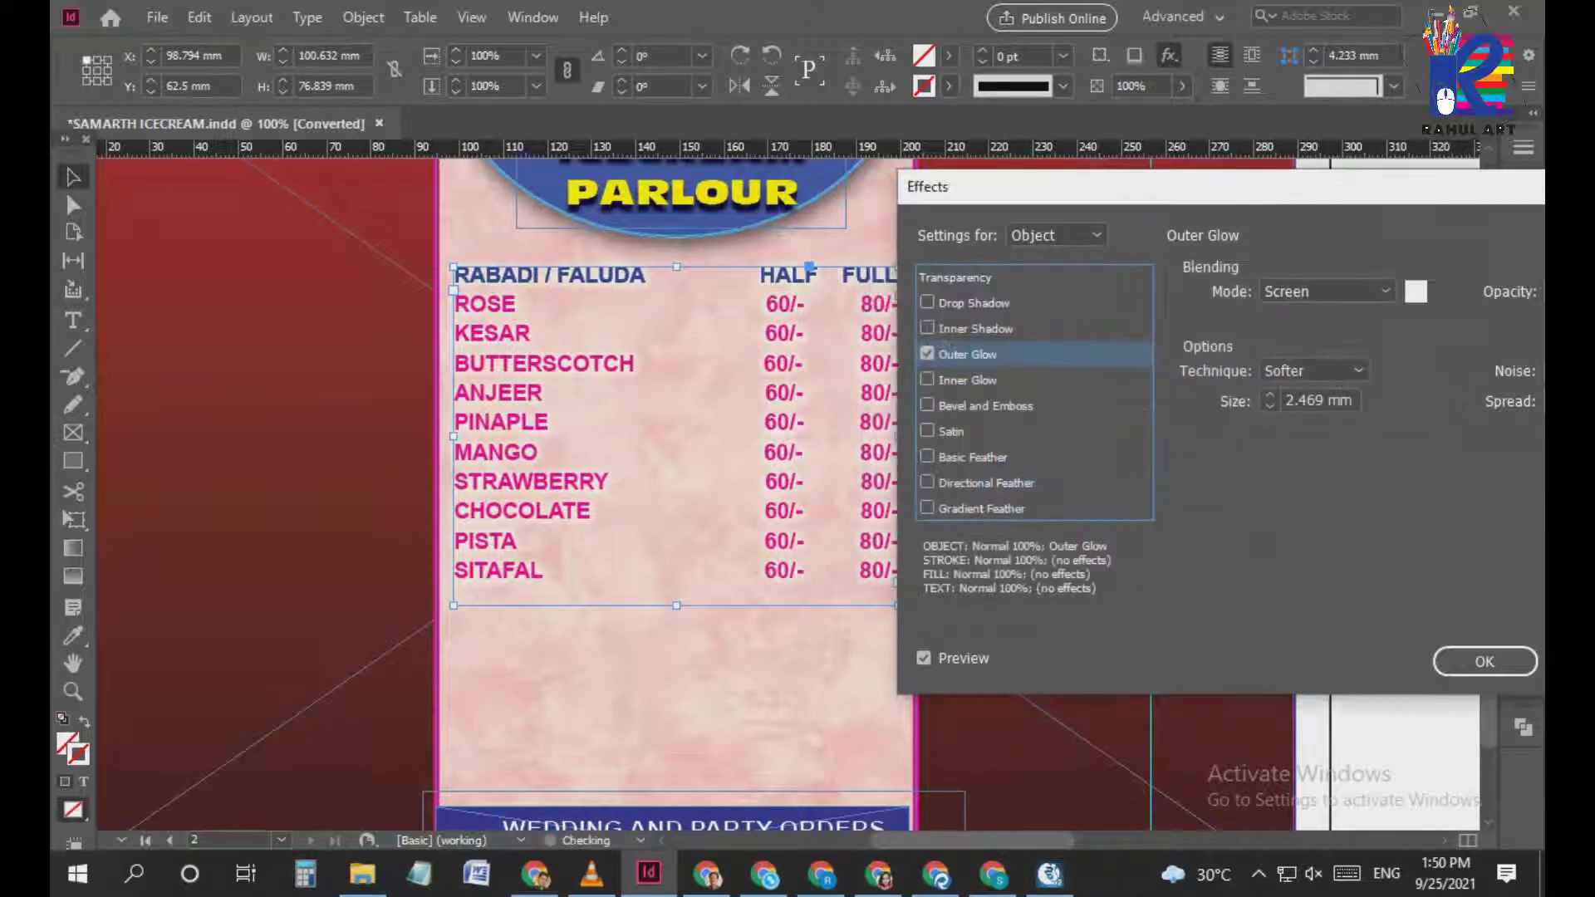
pyautogui.click(1484, 661)
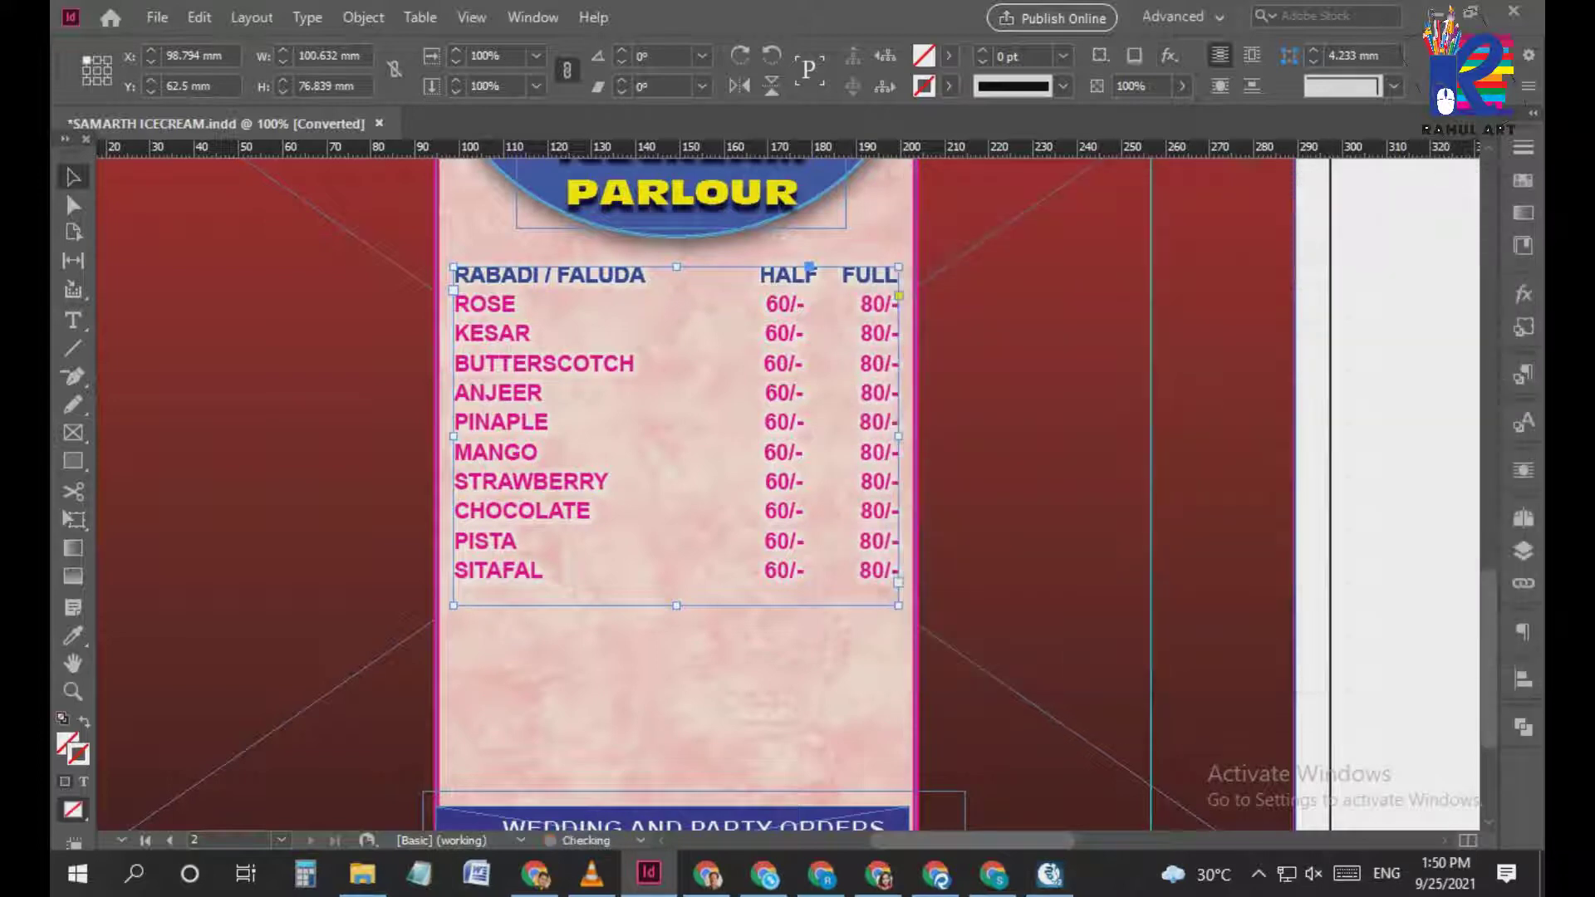
# Move the picture of two milkshake glasses from the pasteboard onto the right red panel, at about X 213.3 mm, Y 111.5 mm
pyautogui.hscroll(5, 789, 494)
pyautogui.click(716, 686)
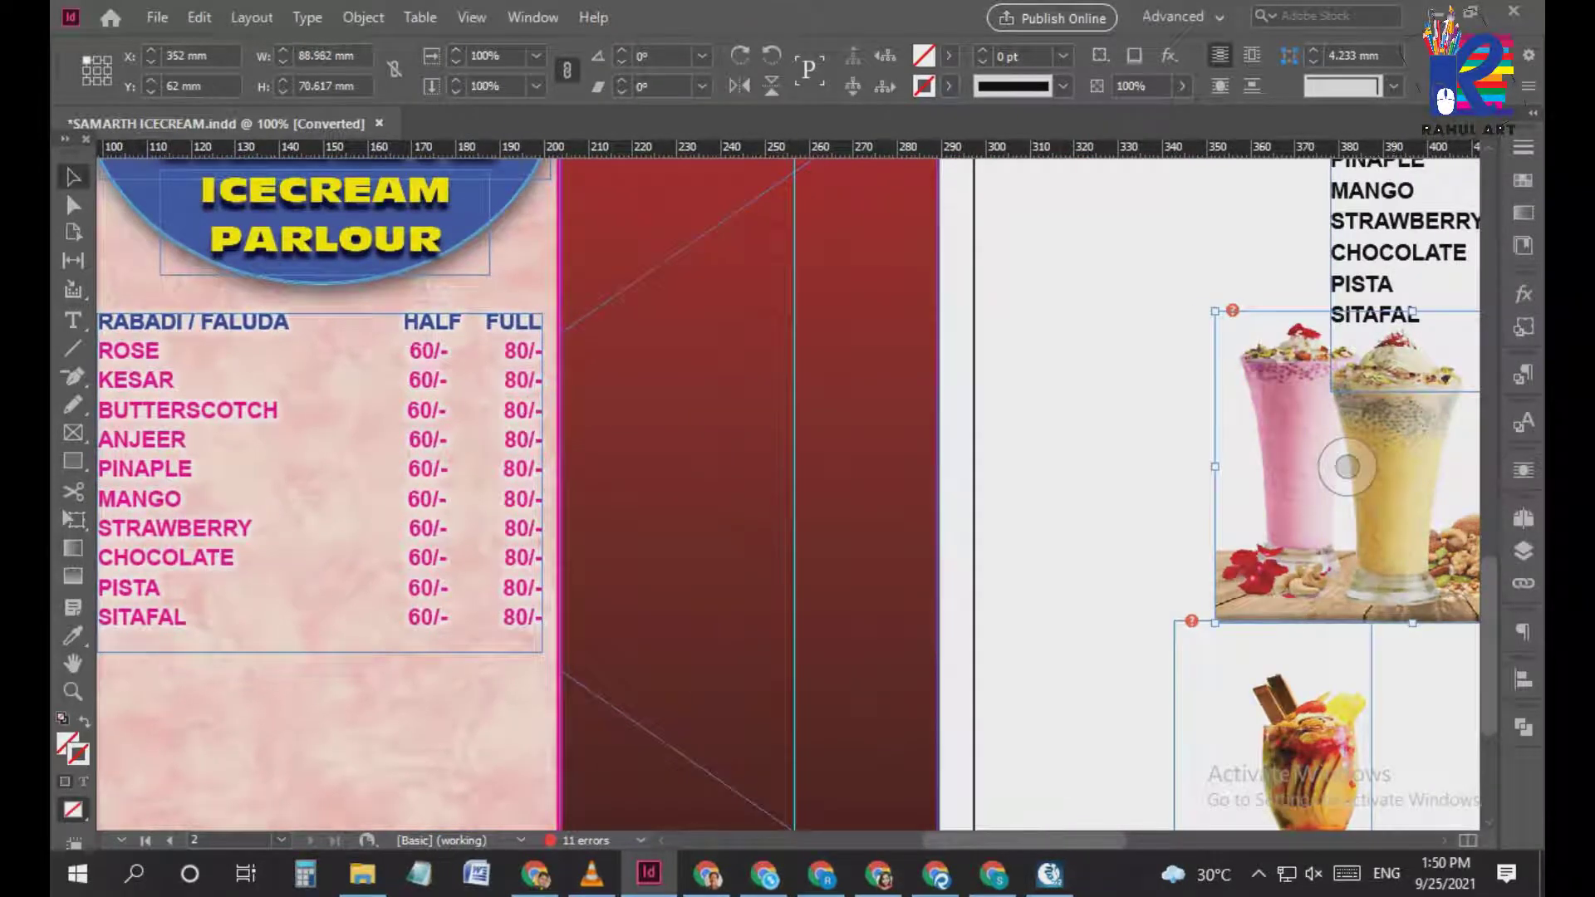
pyautogui.moveTo(717, 688); pyautogui.dragTo(759, 682)
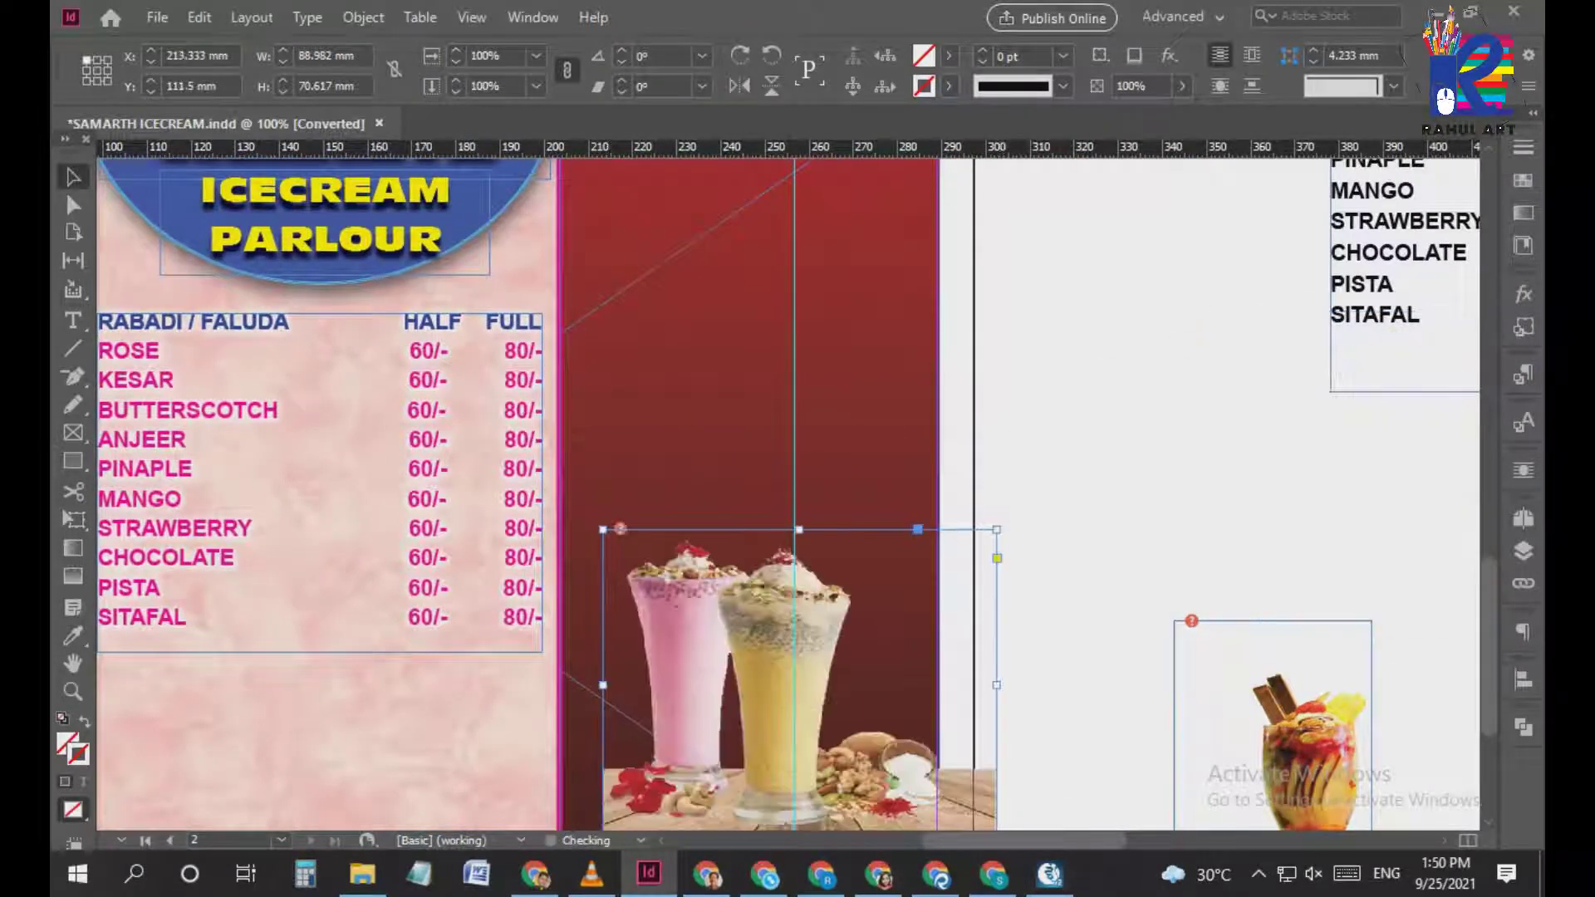
# Bring the picture of assorted milkshakes with red straws from the pasteboard onto the menu card, at about X 125.9 mm, Y 105 mm
pyautogui.hotkey('ctrl', '-')
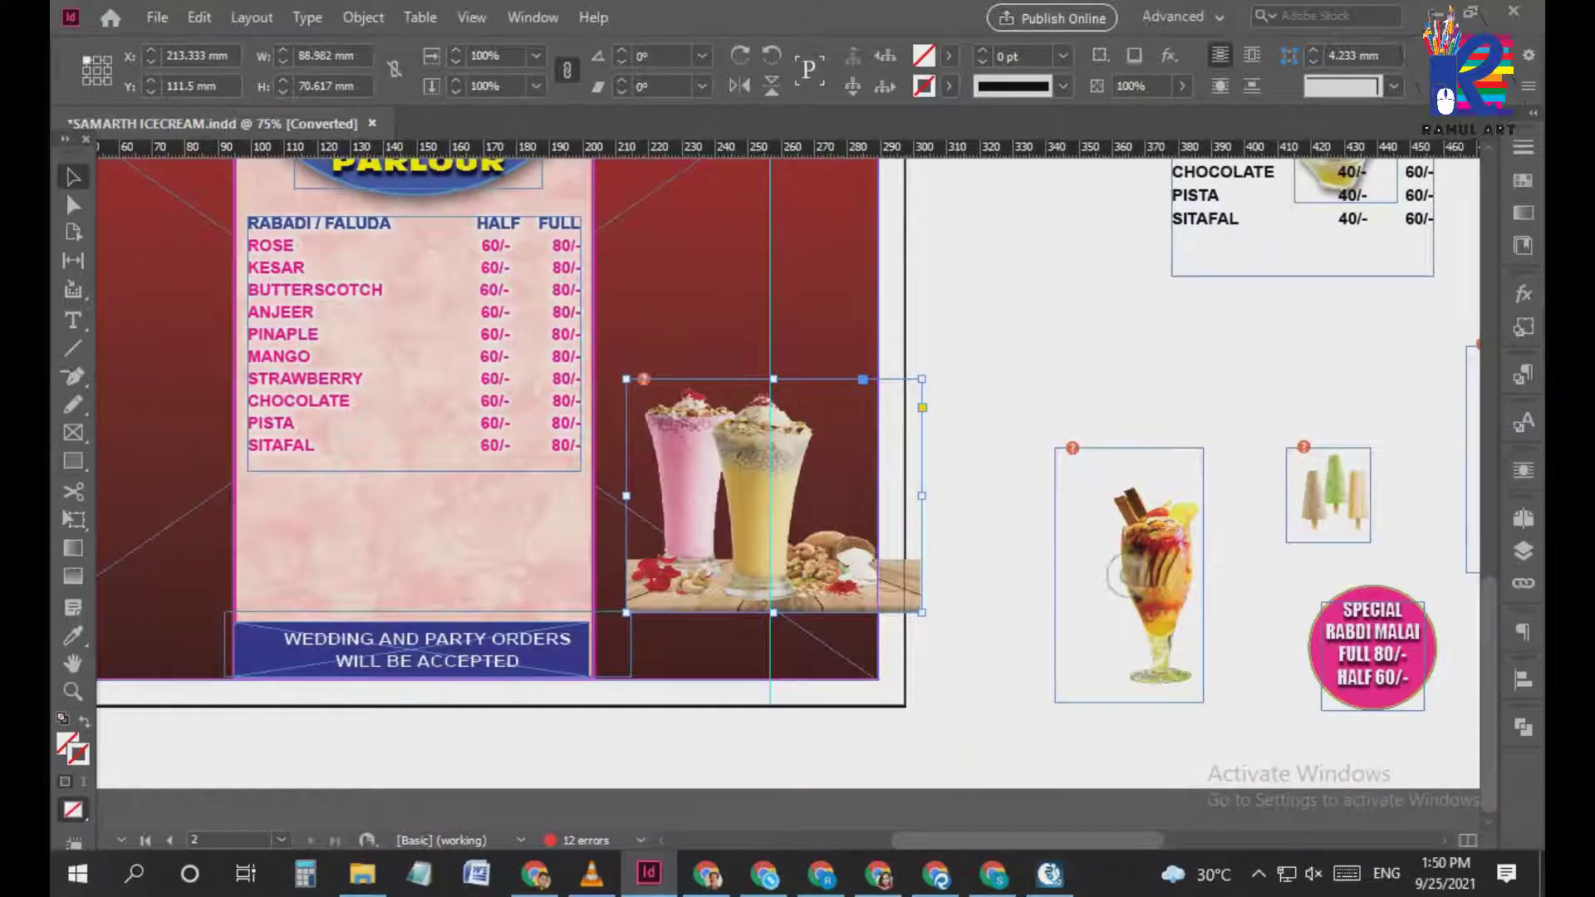
pyautogui.hscroll(4, 1130, 577)
pyautogui.click(1370, 497)
pyautogui.click(1345, 656)
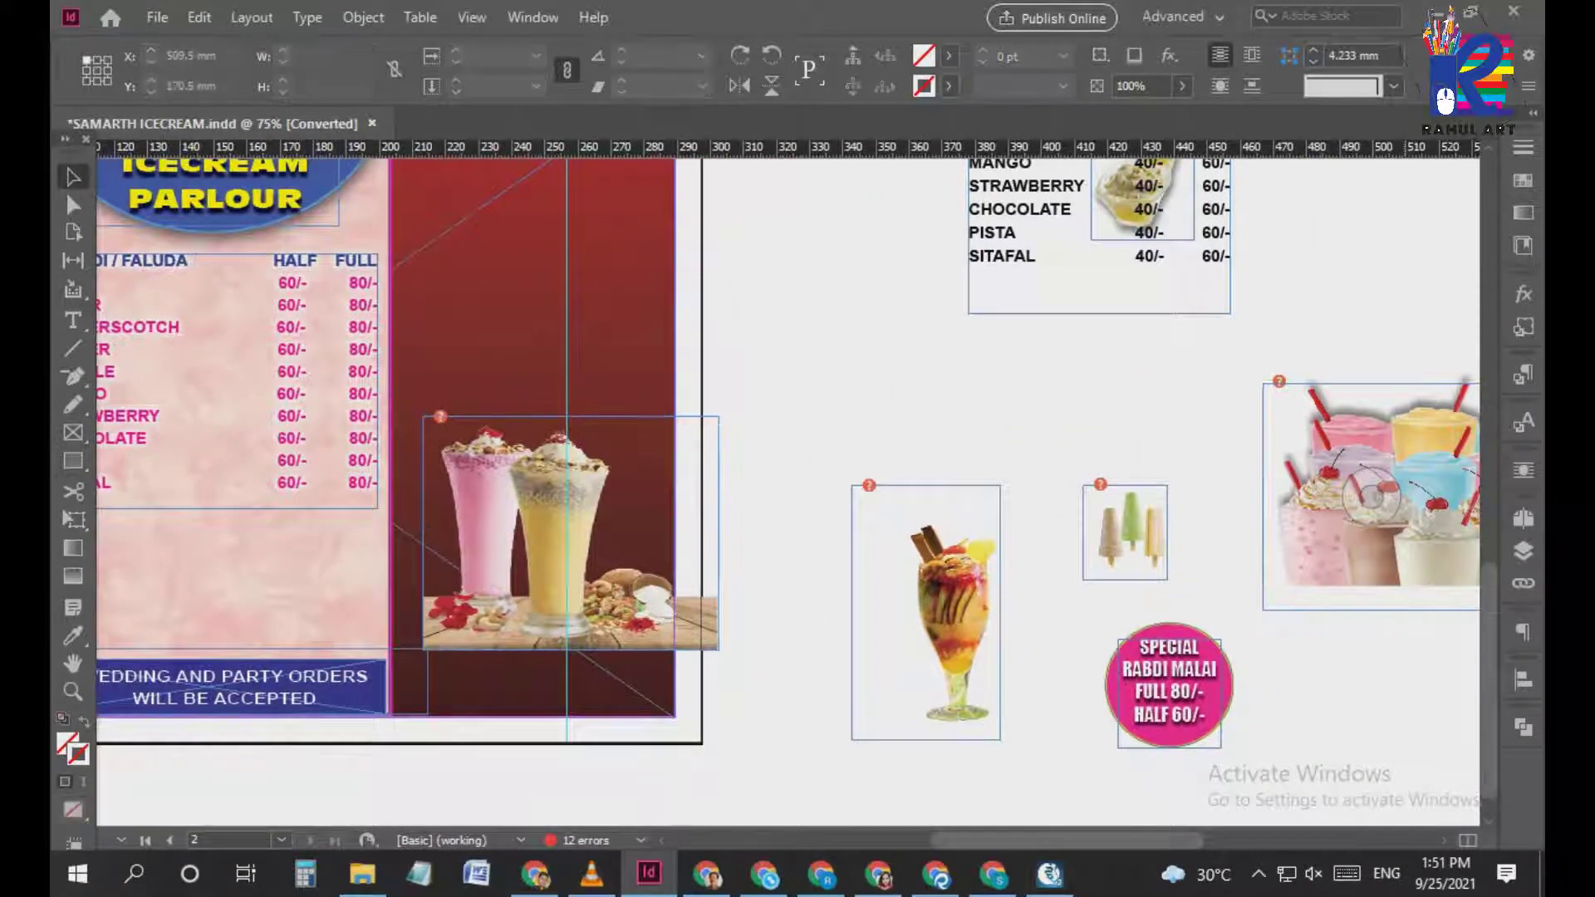
pyautogui.moveTo(1353, 554); pyautogui.dragTo(226, 567)
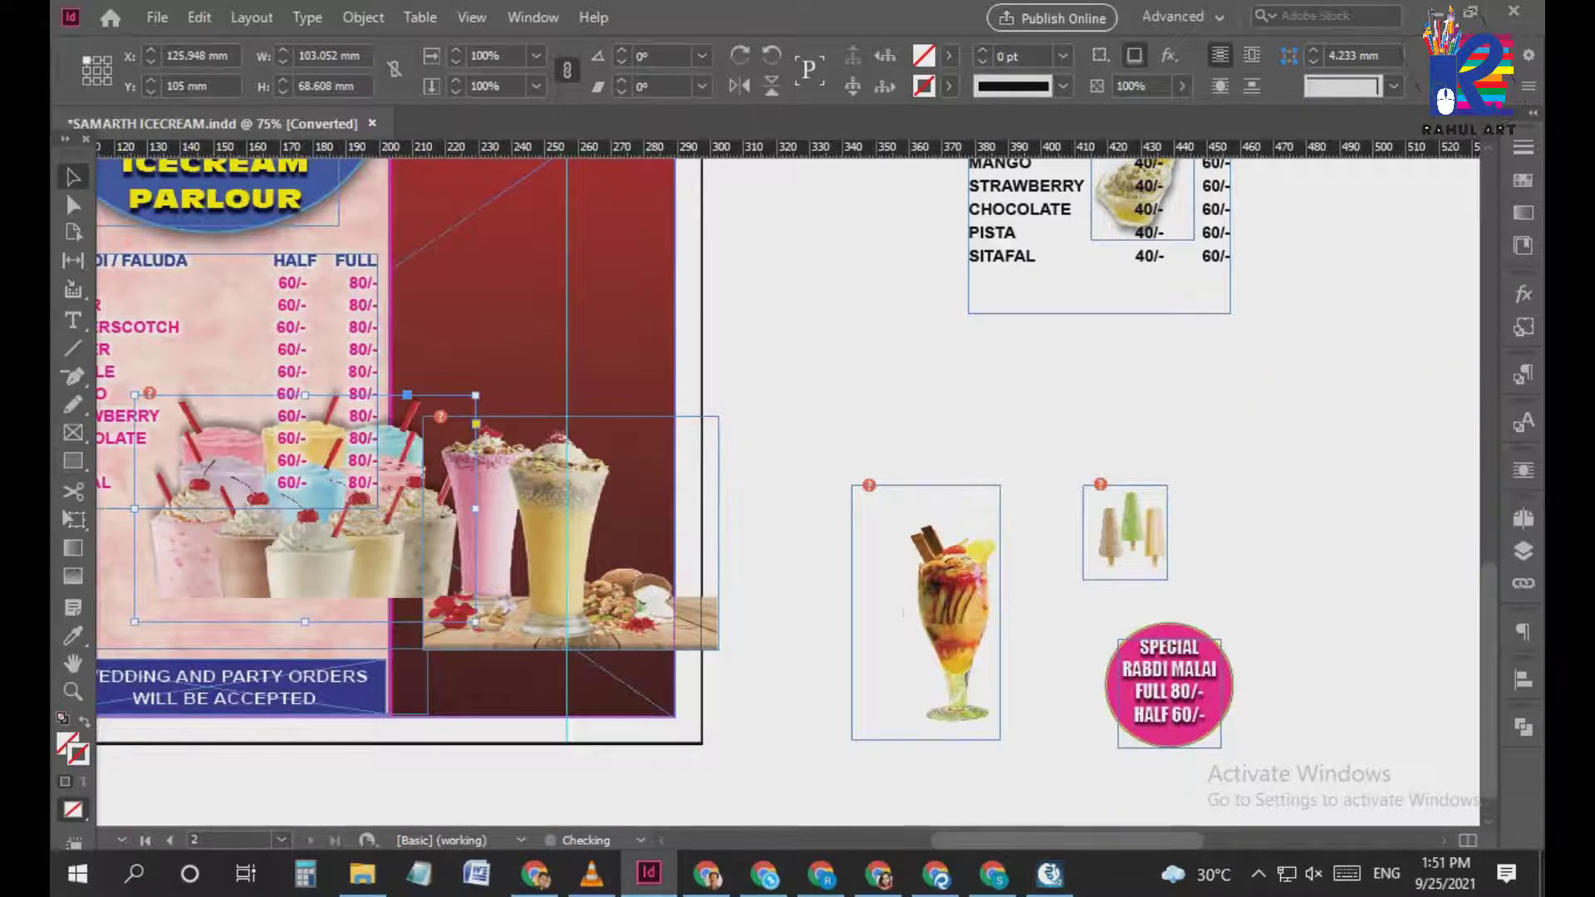
# Move the two-milkshake picture to the foot of the right panel and the assorted milkshakes just above the wedding banner, at Y 124.5 mm
pyautogui.hscroll(-8, 1010, 558)
pyautogui.moveTo(1032, 532); pyautogui.dragTo(1001, 596)
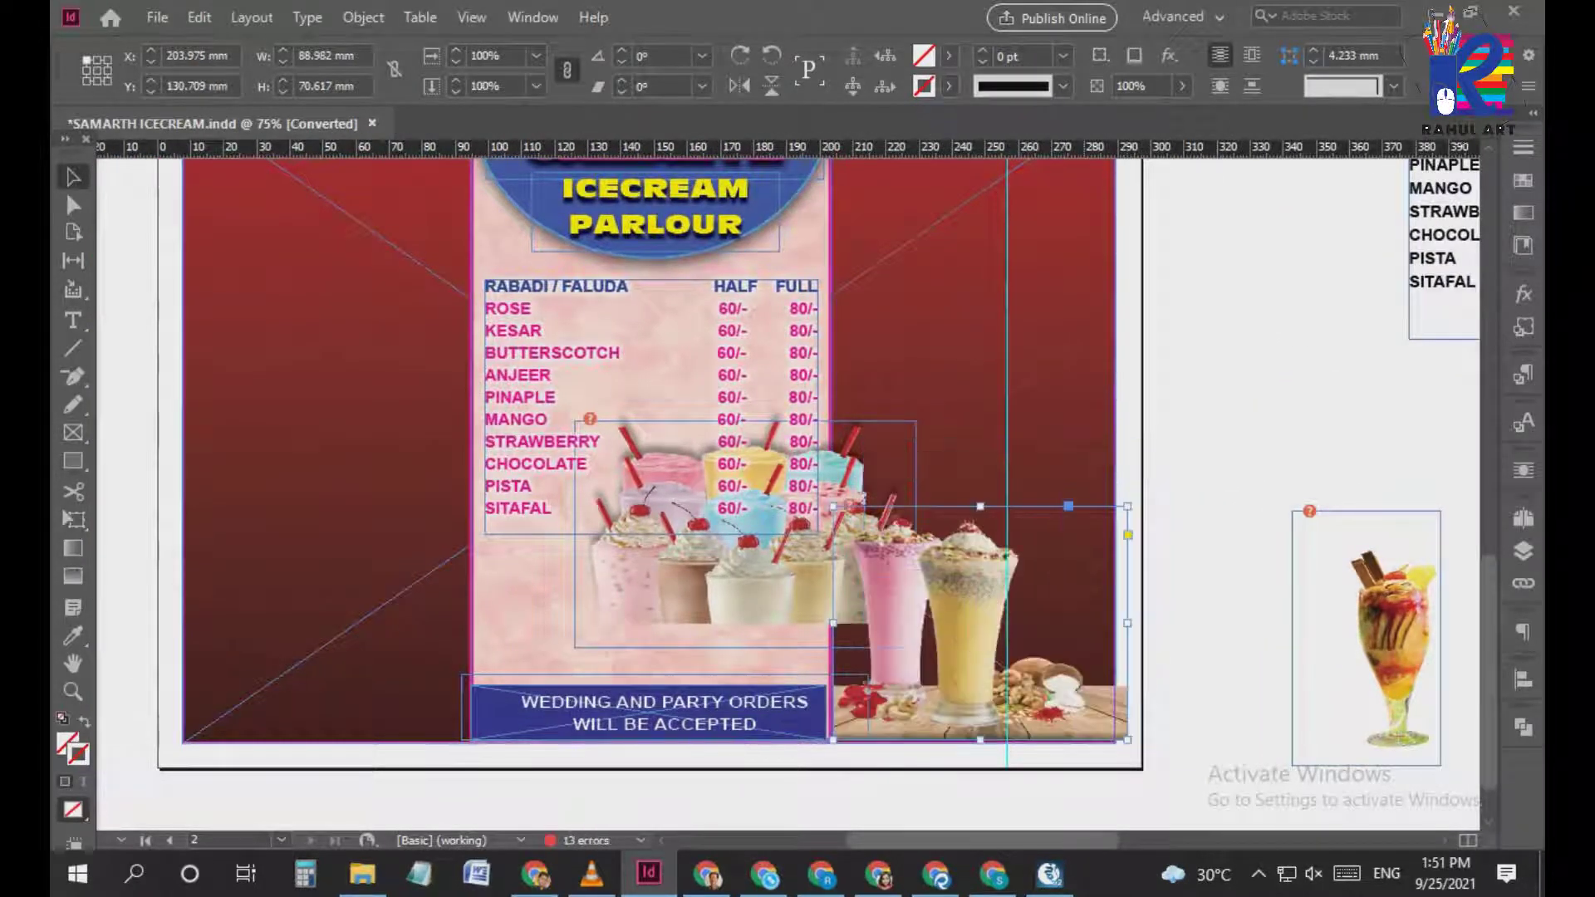
pyautogui.moveTo(746, 598); pyautogui.dragTo(679, 626)
pyautogui.hotkey('ctrl', '=')
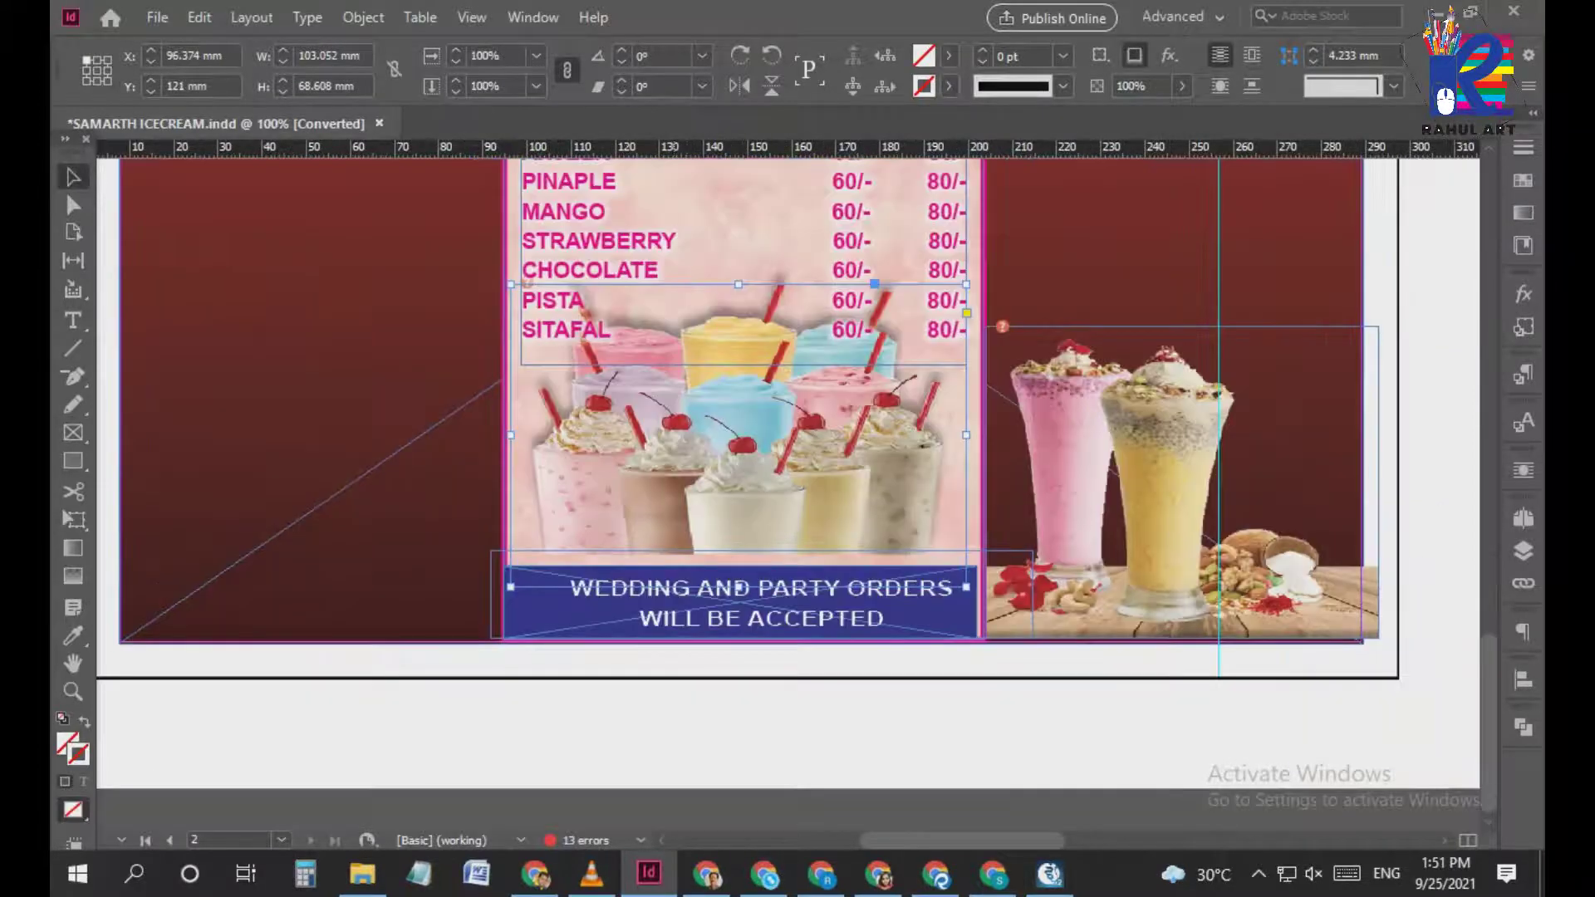
pyautogui.hotkey('shift', 'Down')
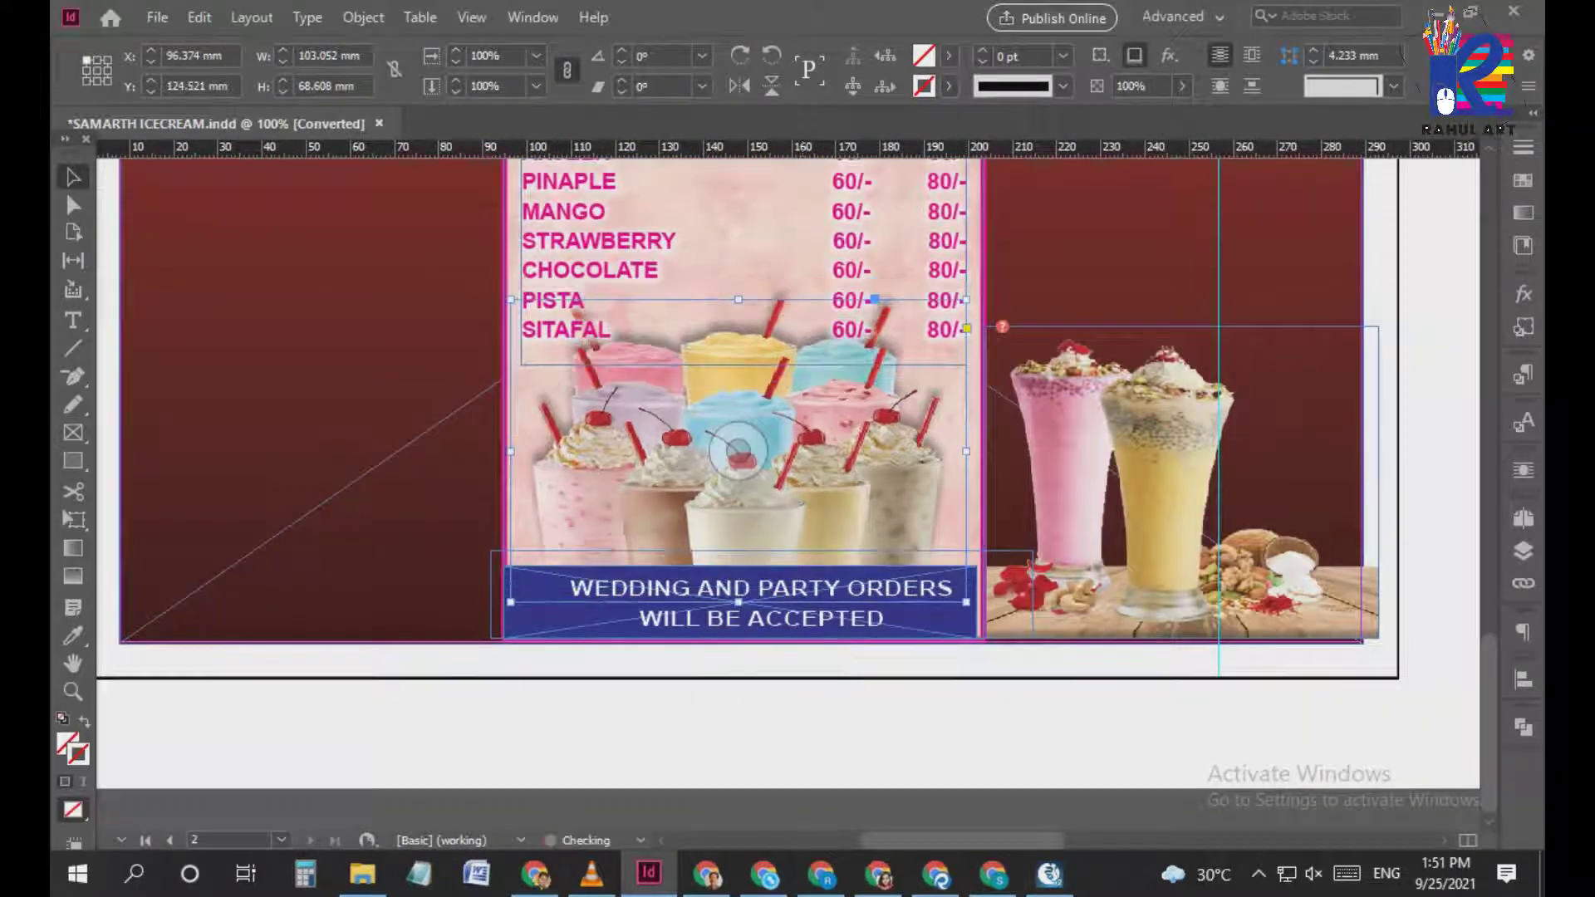
pyautogui.hotkey('ctrl', 'shift', 'a')
# Nudge the background panels, assorted milkshakes and wedding banner together leftward to X 6.1 mm and deselect them
pyautogui.click(1167, 515)
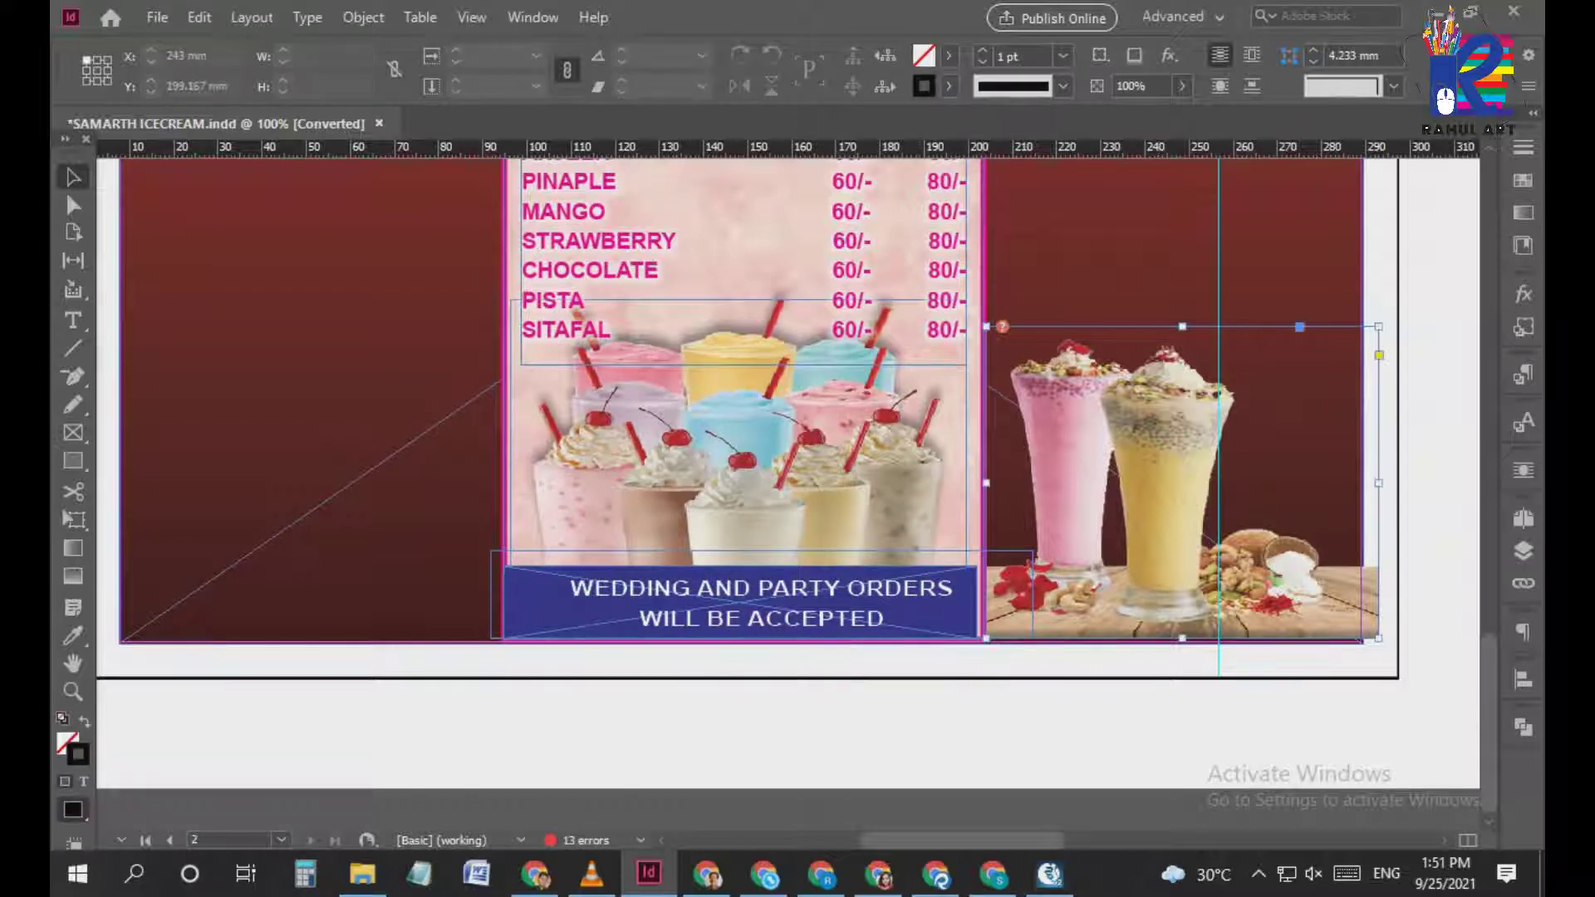
pyautogui.moveTo(1167, 515); pyautogui.dragTo(1109, 546)
pyautogui.scroll(1, 1121, 532)
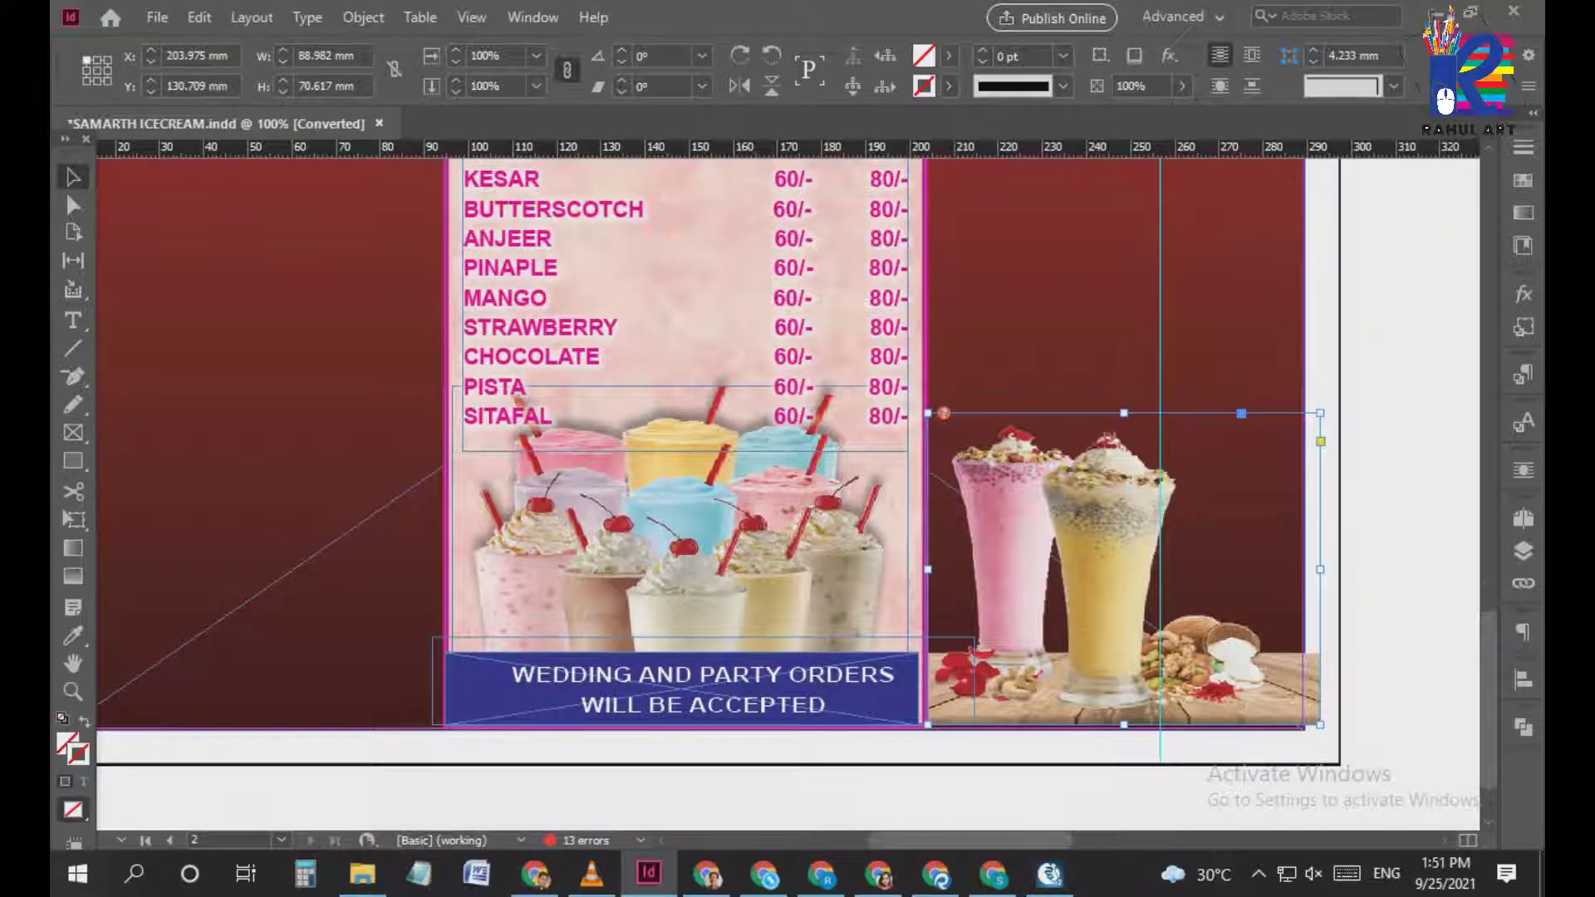
pyautogui.hotkey('ctrl', '-')
pyautogui.moveTo(714, 499); pyautogui.dragTo(981, 498)
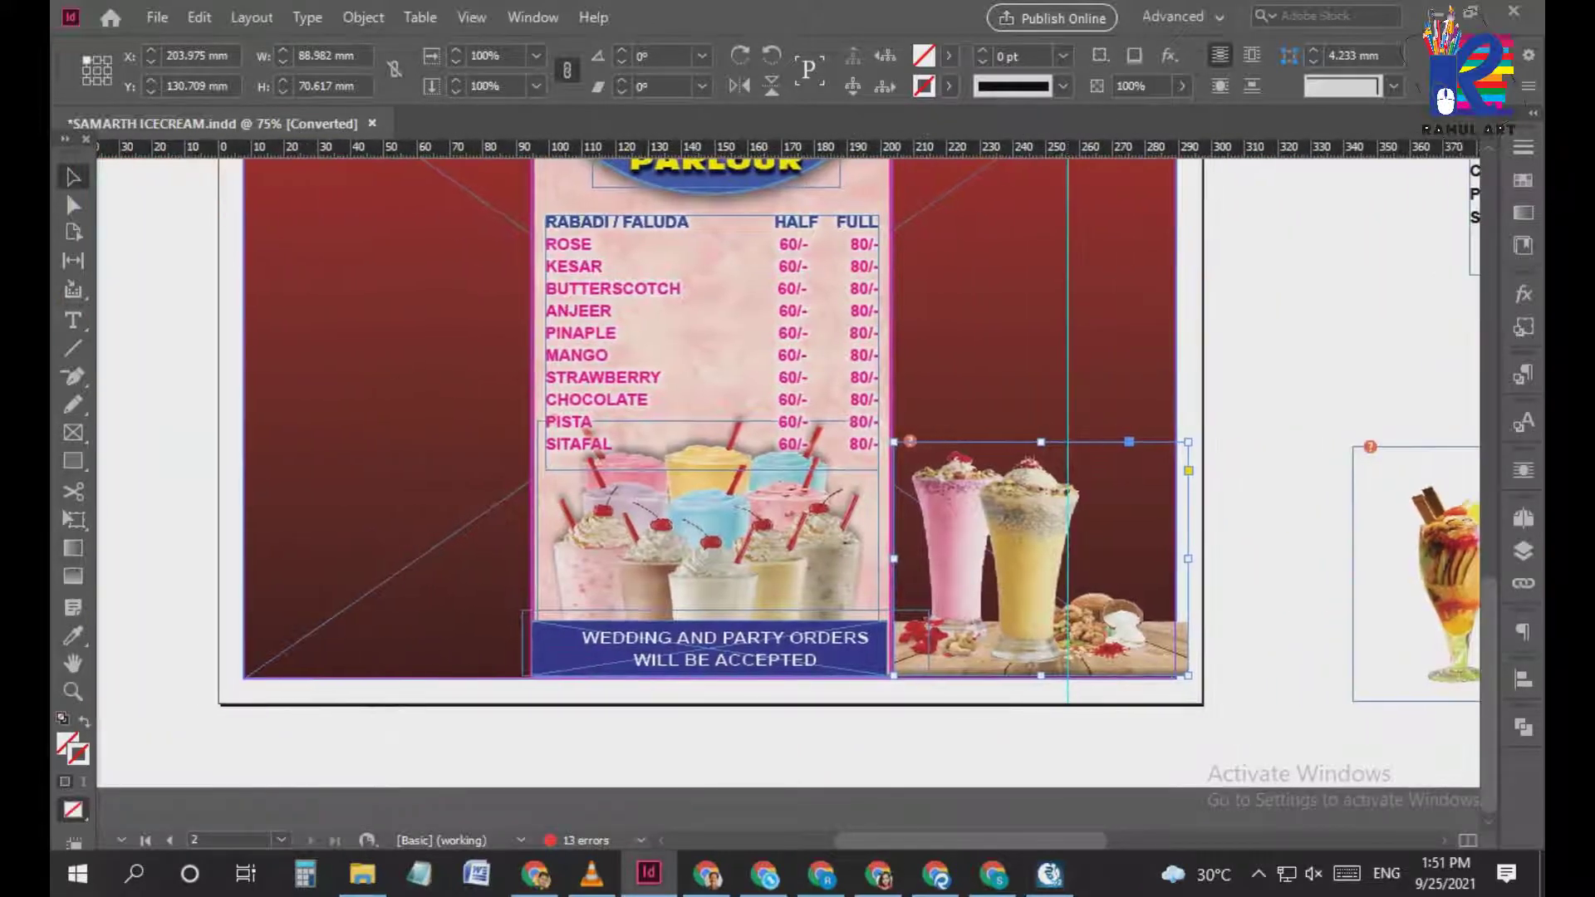
pyautogui.moveTo(724, 579); pyautogui.dragTo(793, 562)
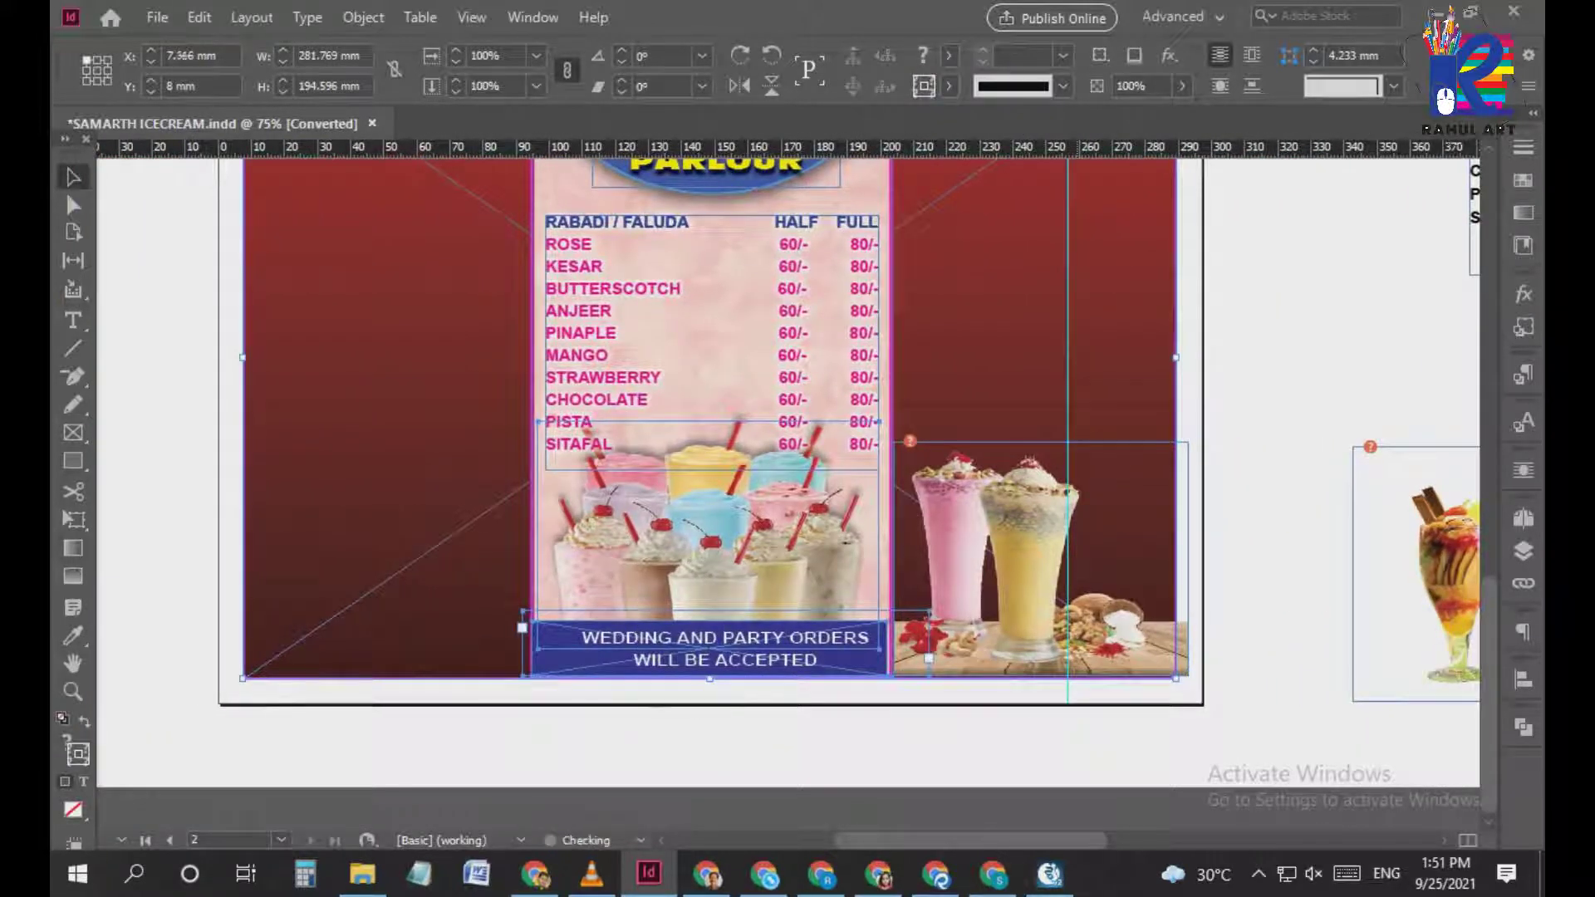
pyautogui.press('Left')
pyautogui.press('Left')
pyautogui.press('Left')
pyautogui.press('Left')
pyautogui.press('Left')
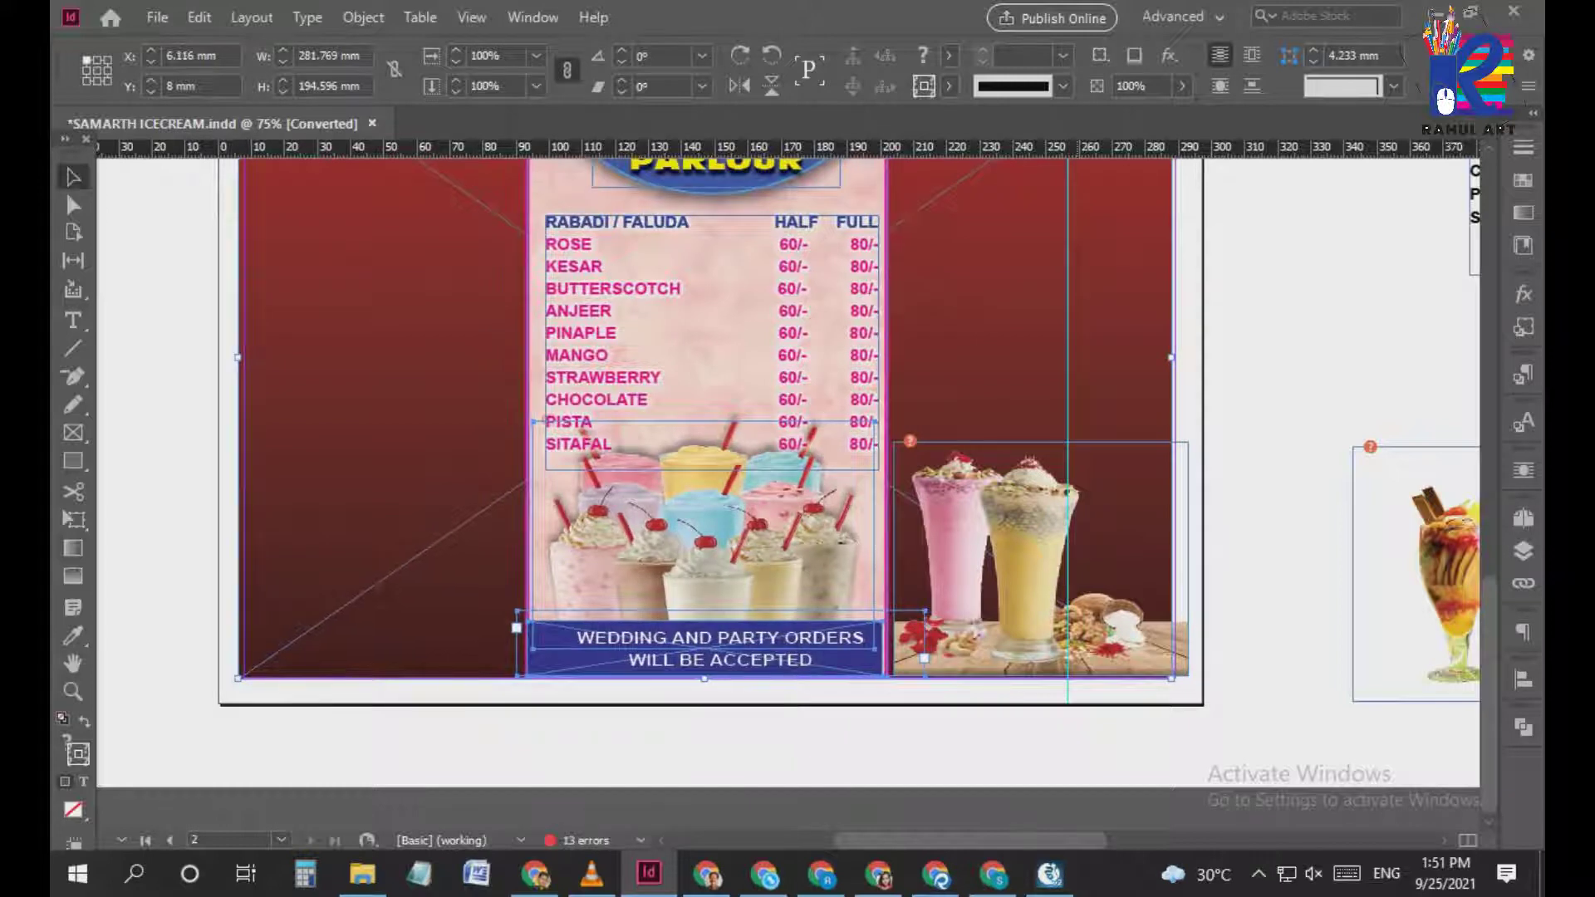
pyautogui.click(884, 710)
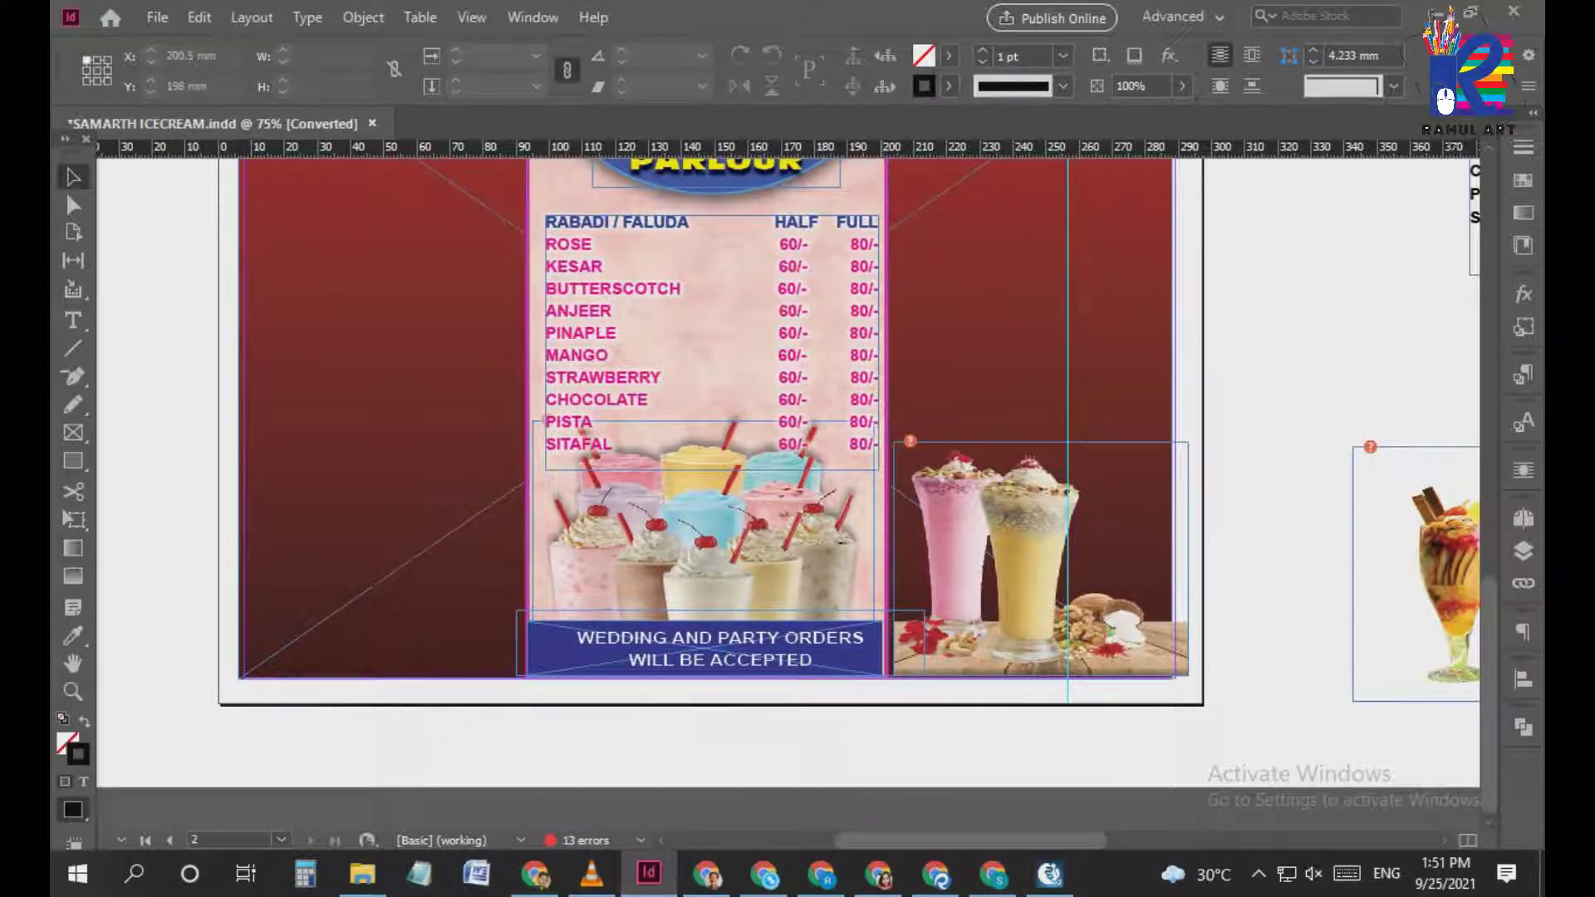
# Extend the right edge of the blue wedding banner to the pink border of the central panel
pyautogui.click(892, 664)
pyautogui.click(869, 664)
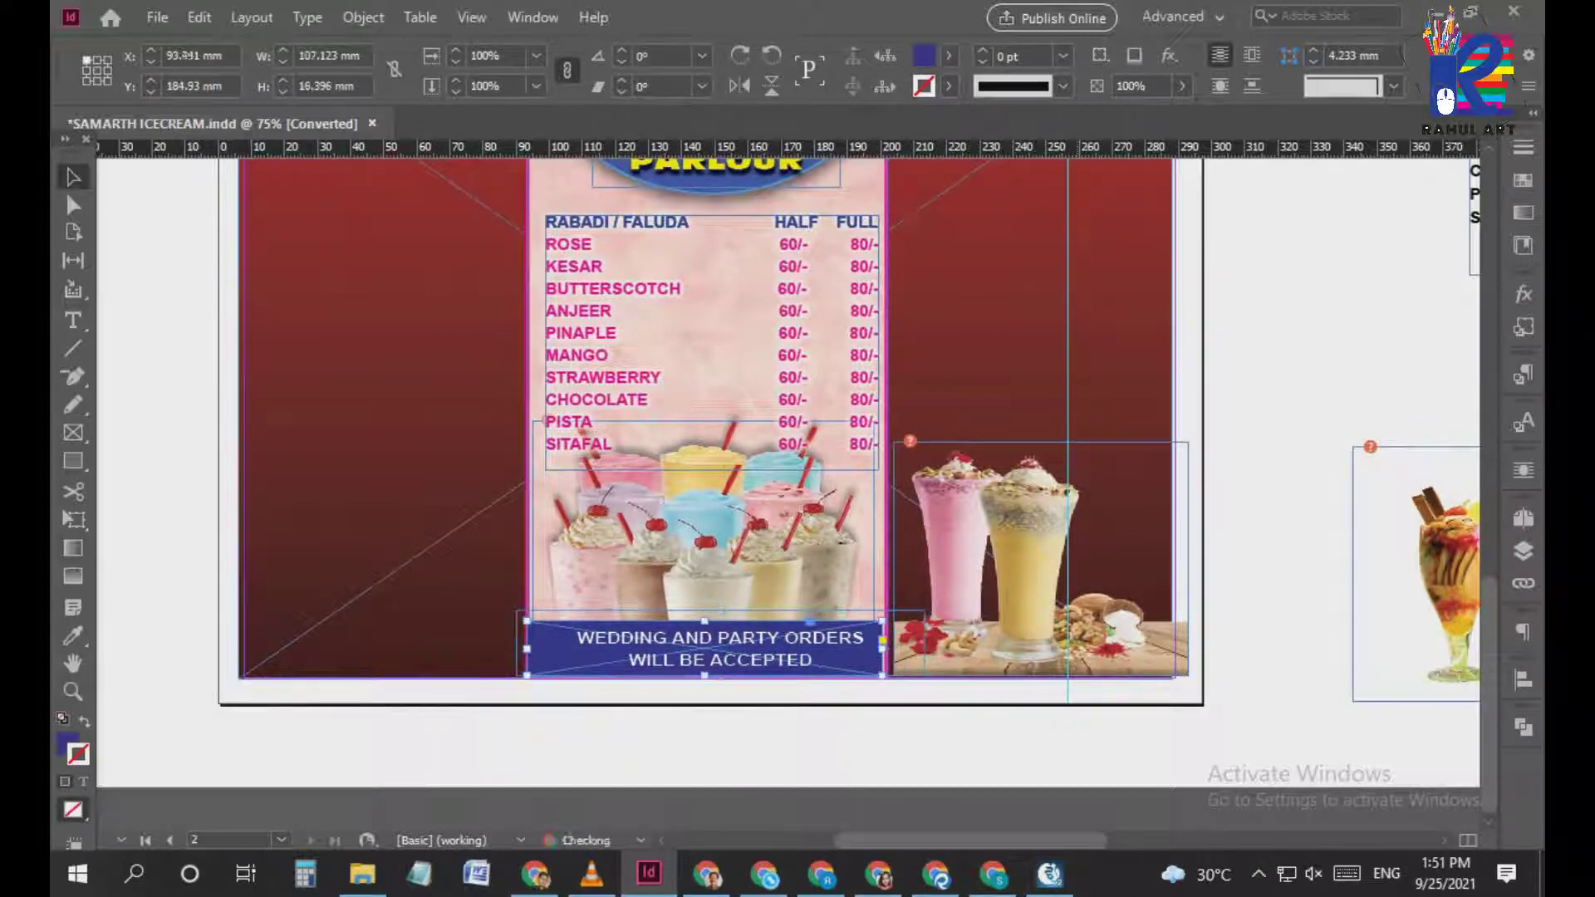
# Shift the two-milkshake picture to X 202.5 mm and crop its frame to about 85.4 mm wide at the card's right edge
pyautogui.click(1039, 558)
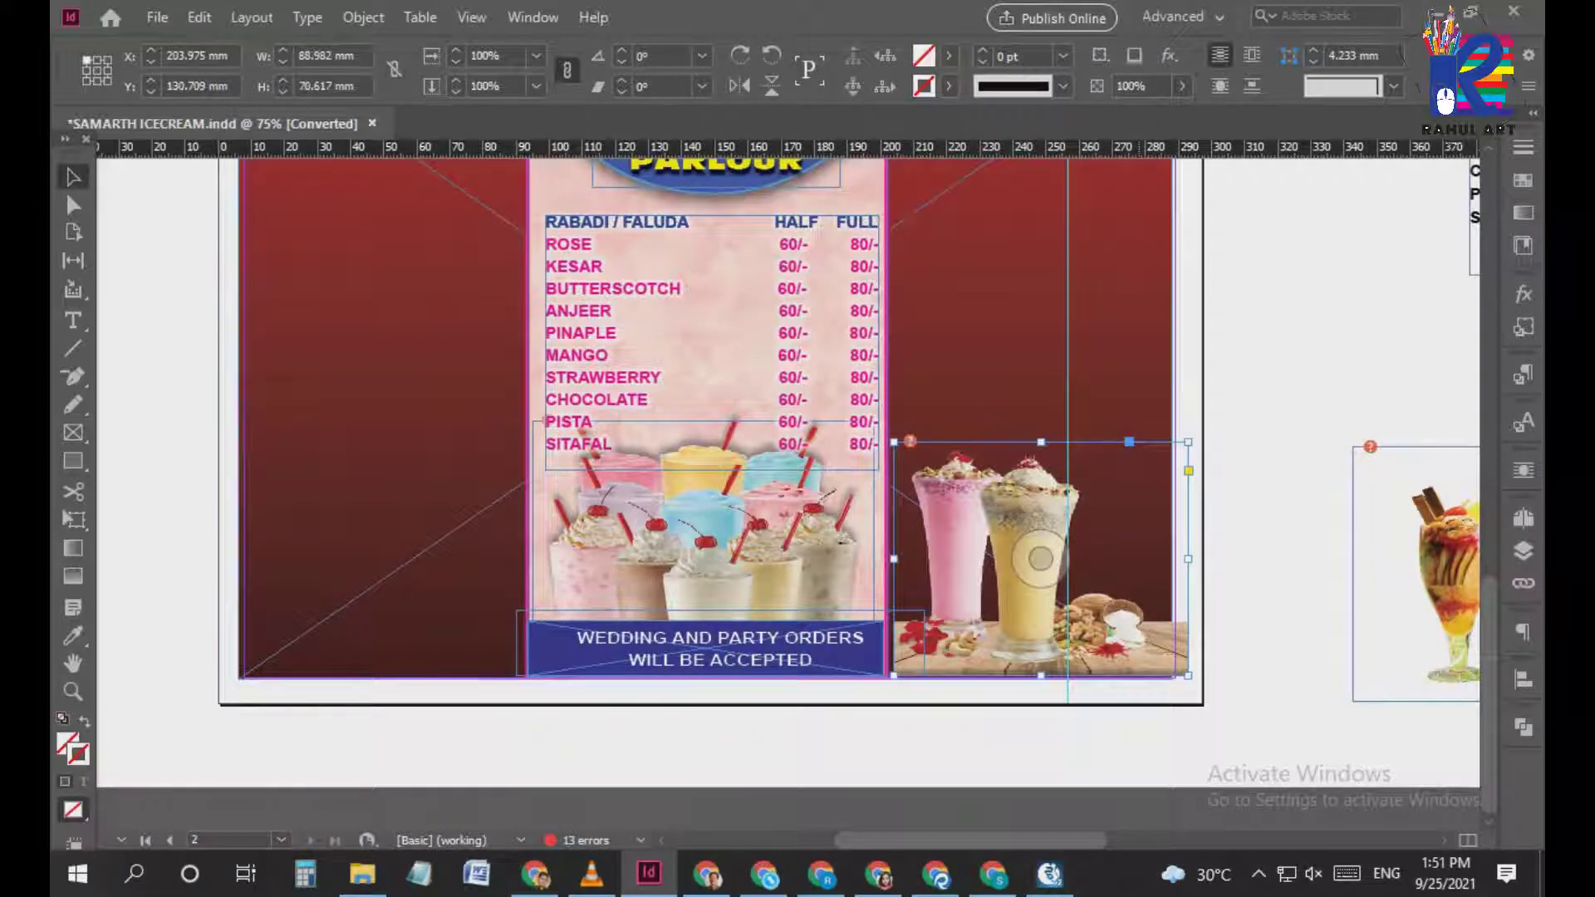
pyautogui.moveTo(1040, 558); pyautogui.dragTo(1035, 558)
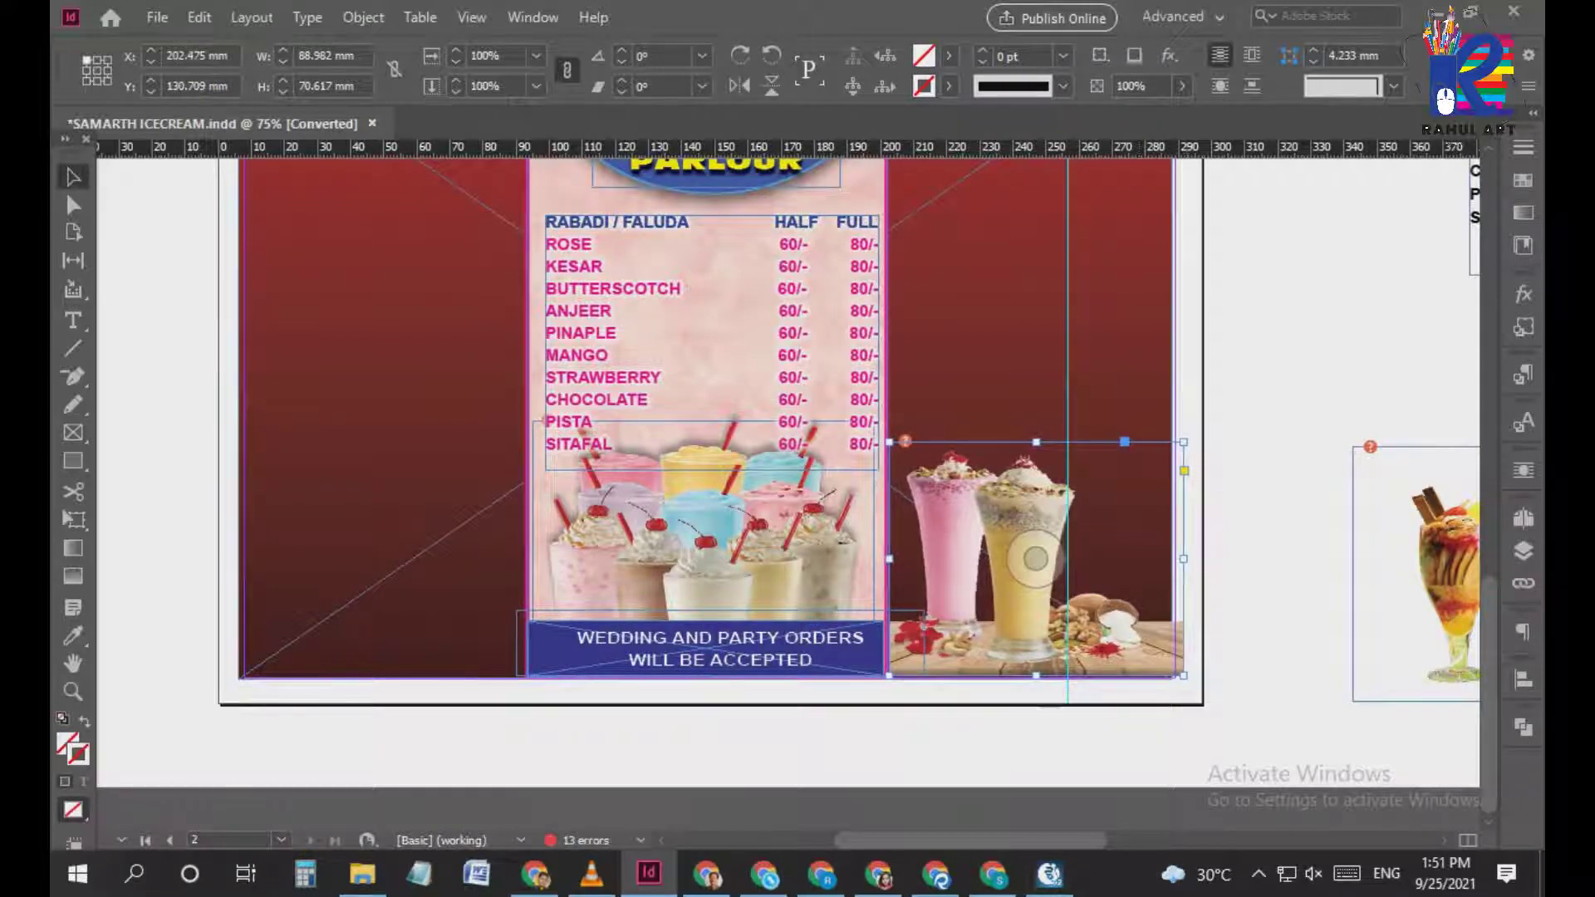
pyautogui.moveTo(1183, 558); pyautogui.dragTo(1171, 558)
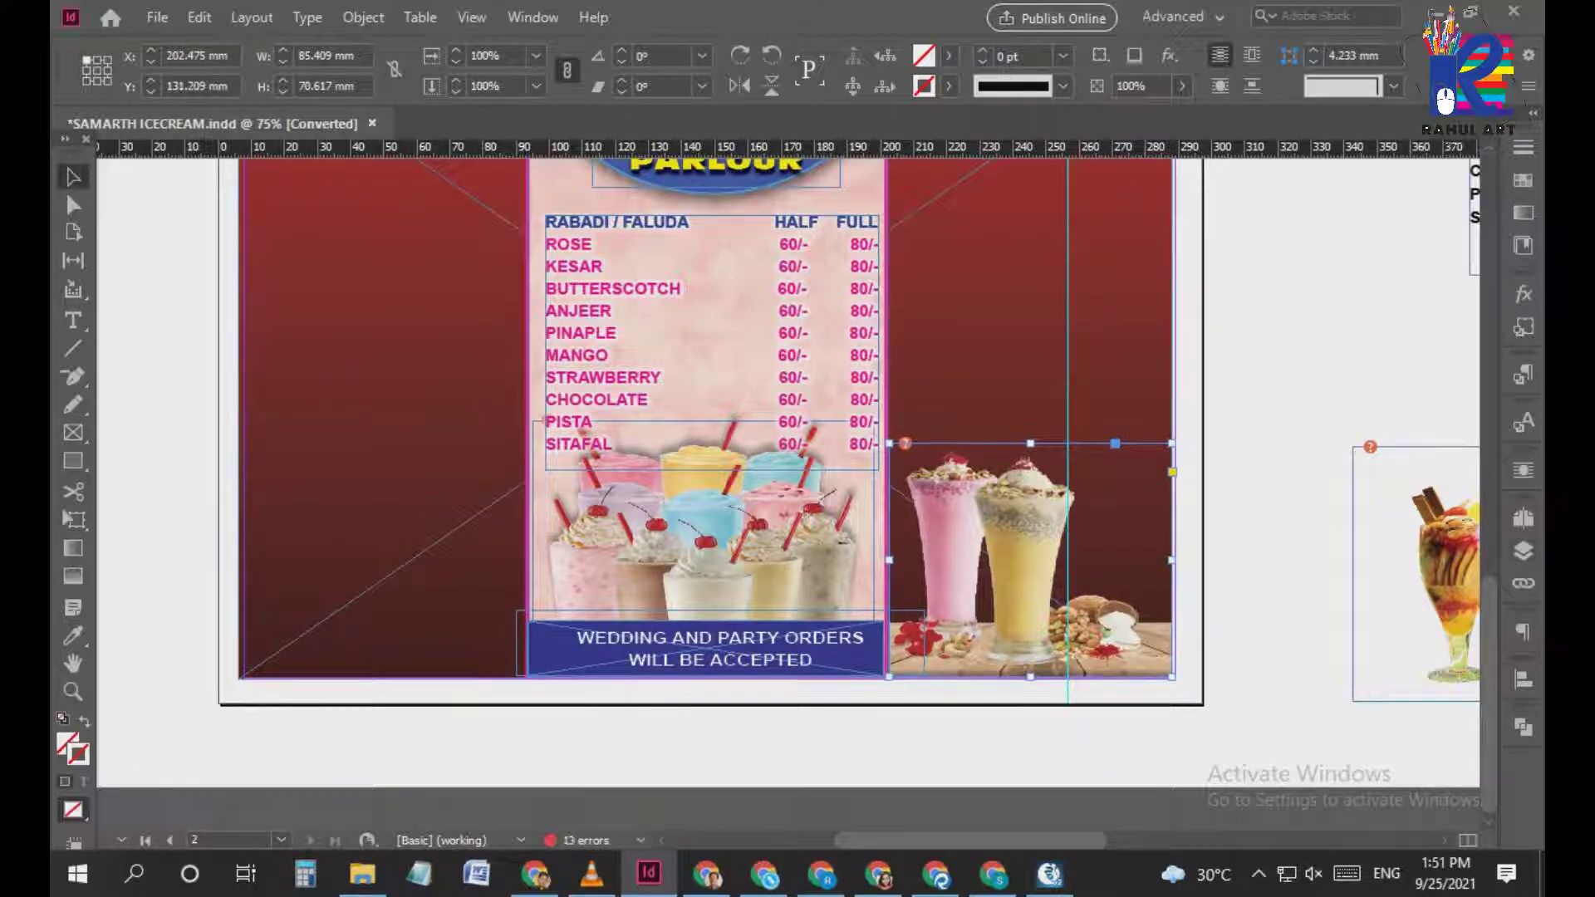
# Place the fruit sundae glass picture on the right panel beside the two milkshakes and deselect it
pyautogui.click(1412, 581)
pyautogui.moveTo(1416, 573); pyautogui.dragTo(1101, 548)
pyautogui.click(1329, 374)
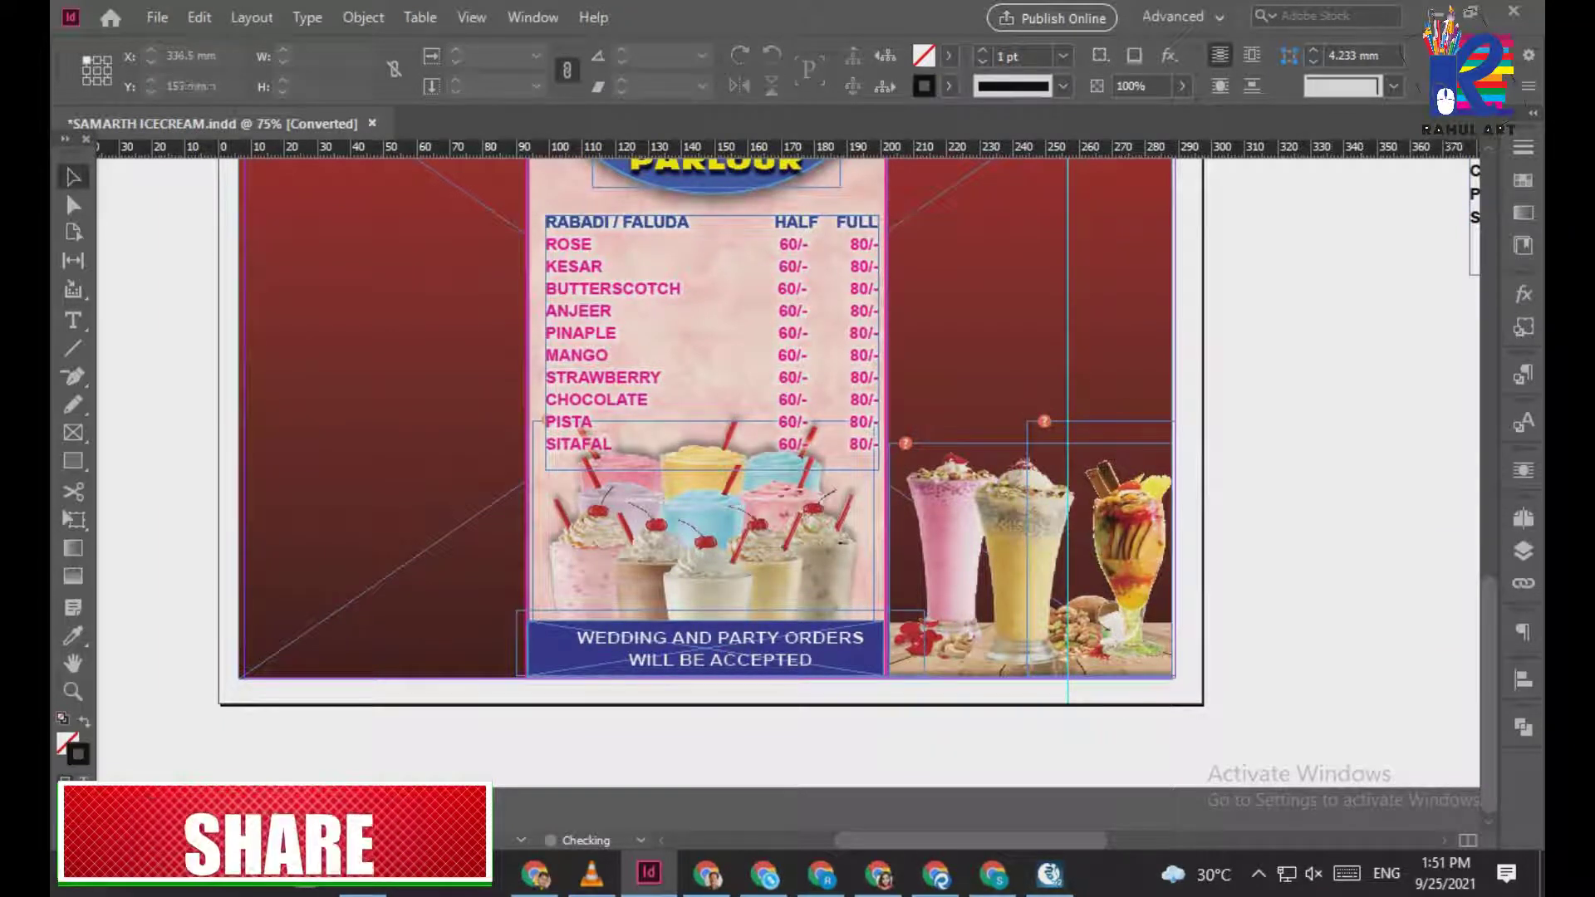
# Move the "MILK FALUDA" price list onto the right panel above the glasses, at about X 205 mm, Y 30.1 mm
pyautogui.moveTo(1395, 307); pyautogui.dragTo(1274, 402)
pyautogui.moveTo(1395, 311); pyautogui.dragTo(931, 442)
pyautogui.moveTo(931, 442); pyautogui.dragTo(957, 594)
pyautogui.moveTo(989, 515); pyautogui.dragTo(879, 514)
# Fill all the text of the "MILK FALUDA" price list with the Paper swatch
pyautogui.press('t')
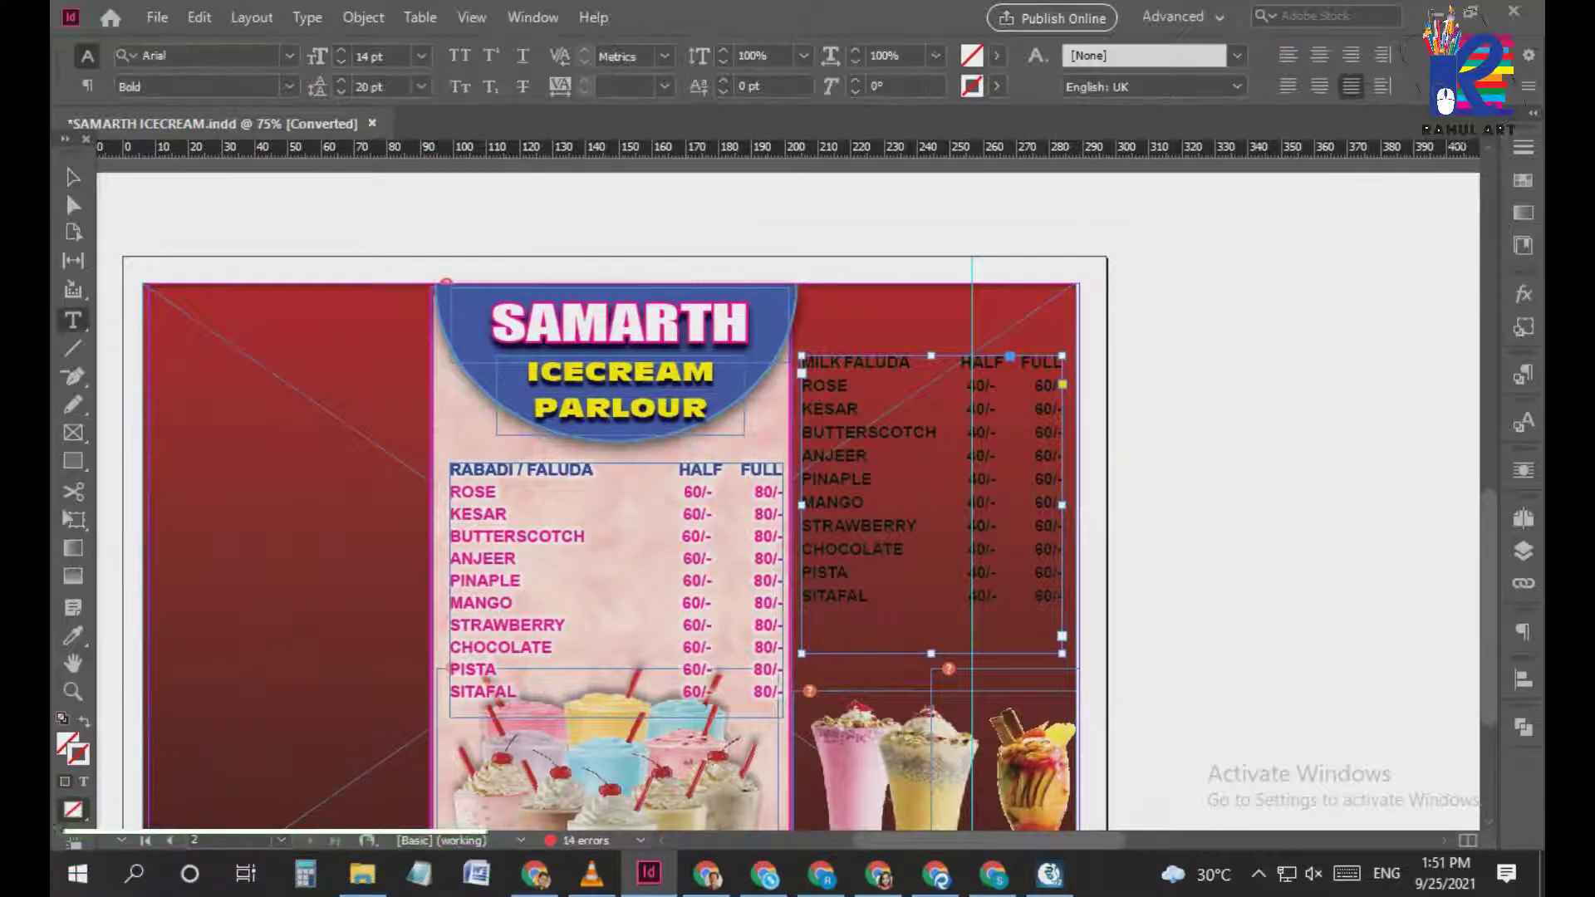
pyautogui.click(864, 503)
pyautogui.hotkey('ctrl', 'a')
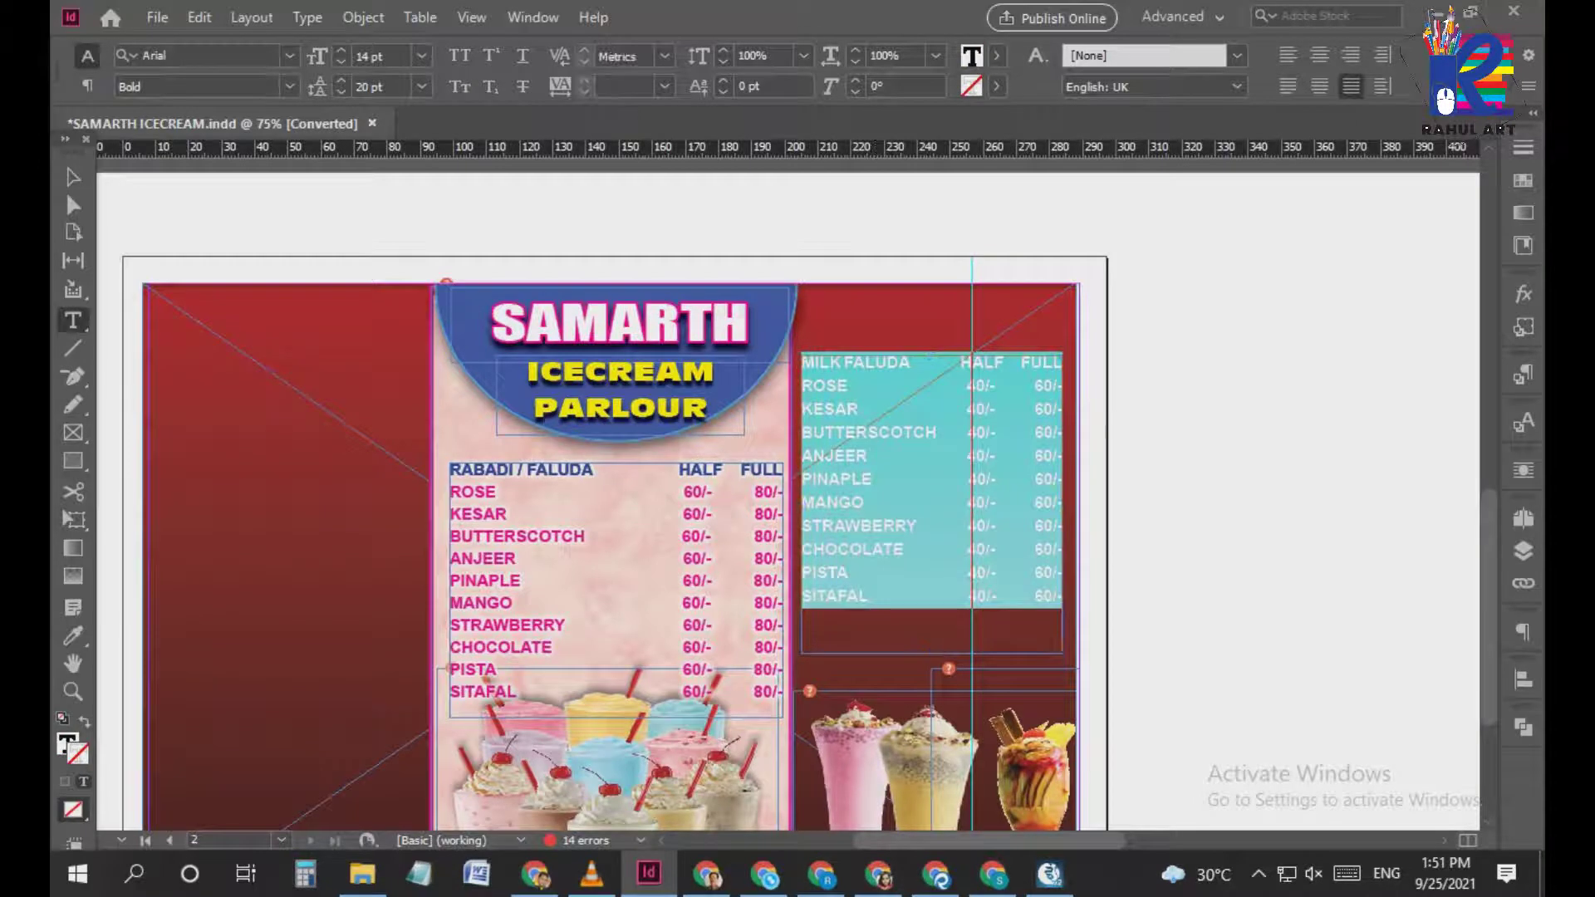
pyautogui.click(996, 55)
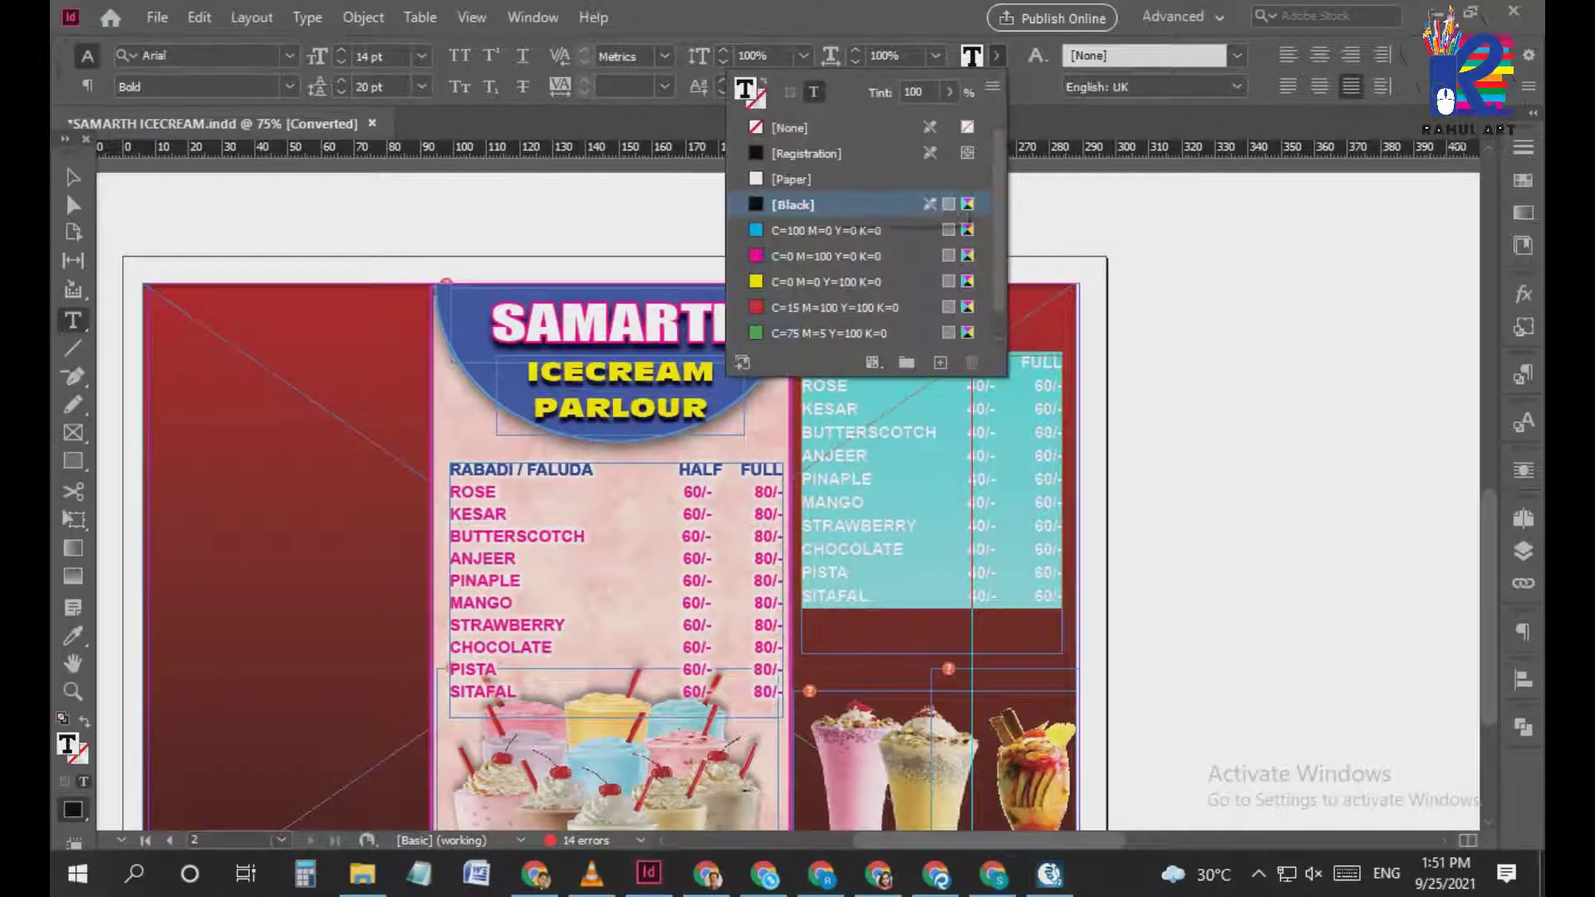
pyautogui.click(800, 171)
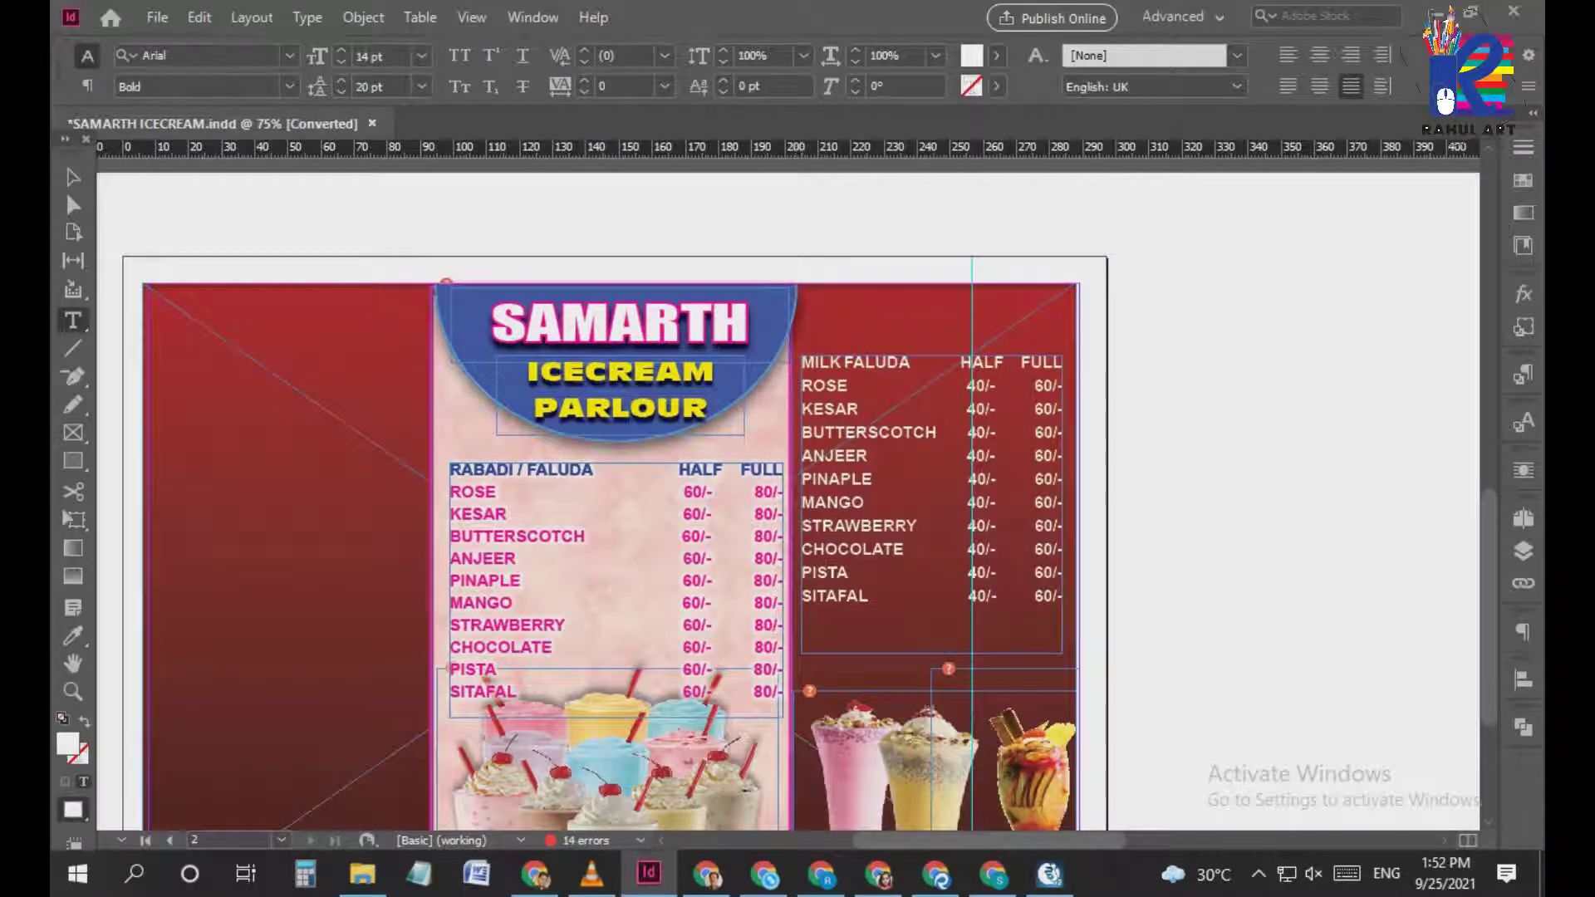
# Color the "MILK FALUDA" heading row with C=0 M=0 Y=100 K=0 and lower the price list to about Y 32.3 mm
pyautogui.hotkey('shift', 'End')
pyautogui.click(996, 55)
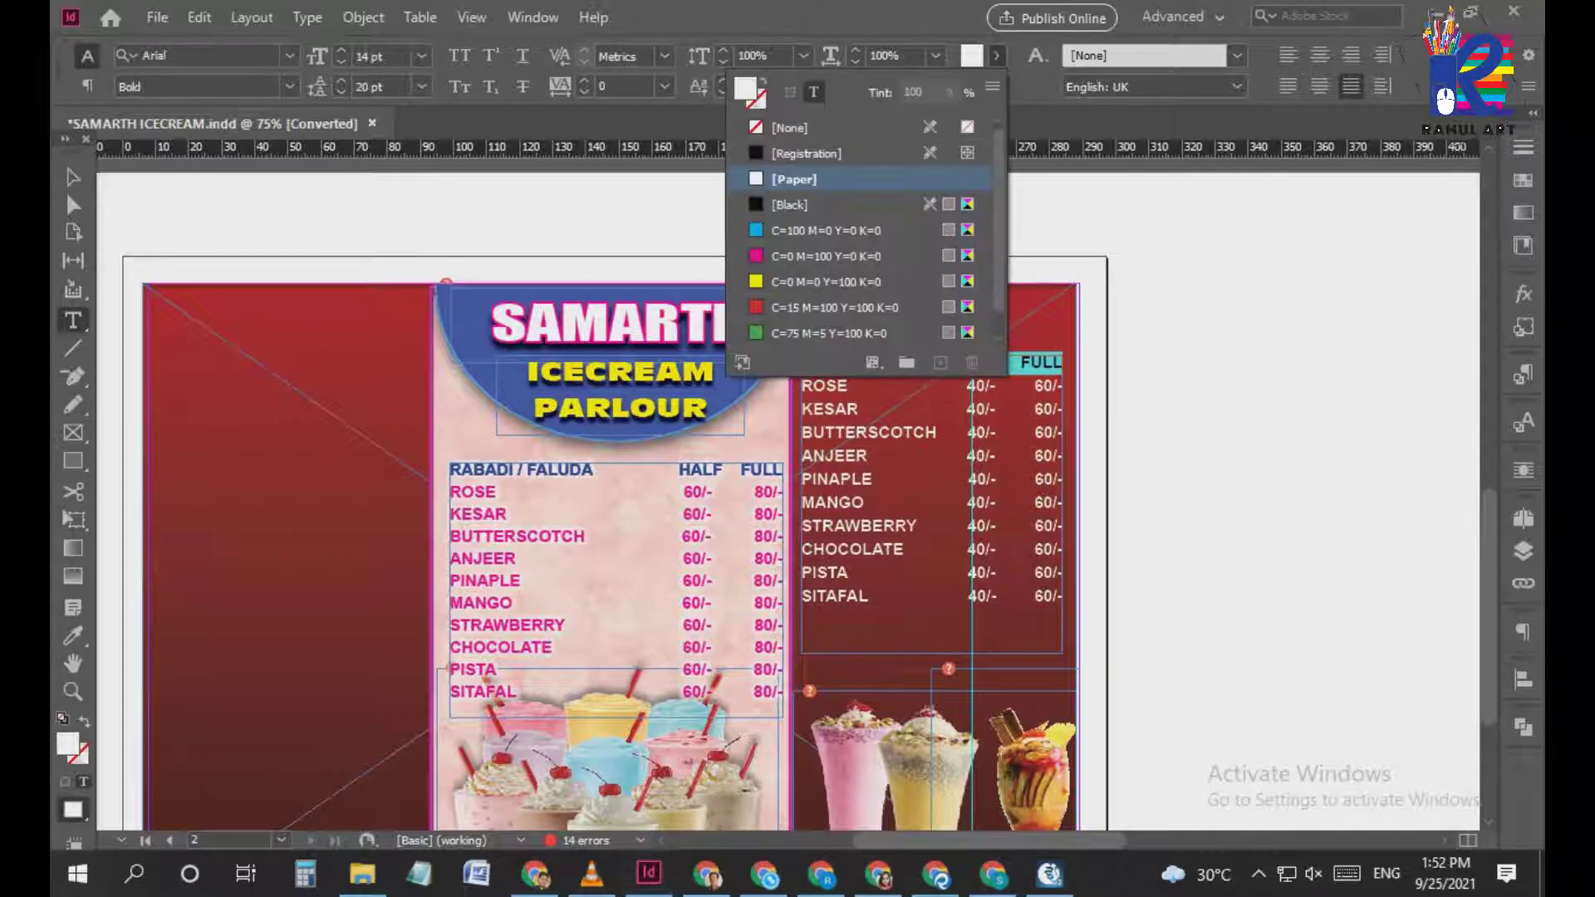
pyautogui.click(834, 281)
pyautogui.press('Escape')
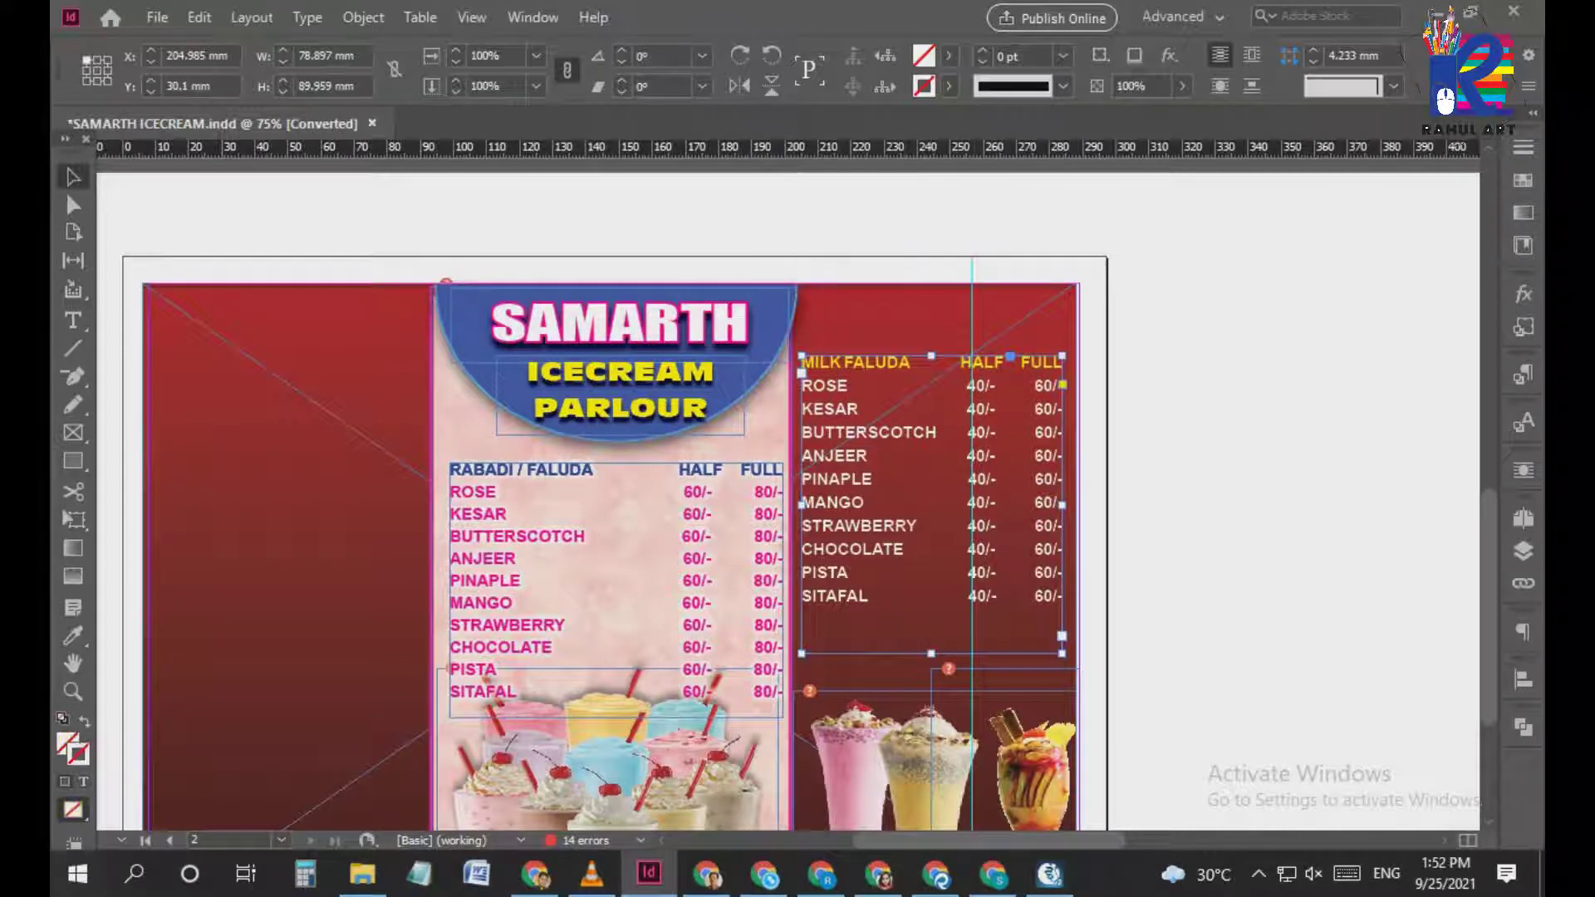
pyautogui.moveTo(976, 498); pyautogui.dragTo(977, 506)
# Place the pink dripping ice cream picture along the top edge of the left red panel, up to the central panel's border
pyautogui.moveTo(1176, 498); pyautogui.dragTo(1380, 593)
pyautogui.moveTo(330, 498); pyautogui.dragTo(699, 548)
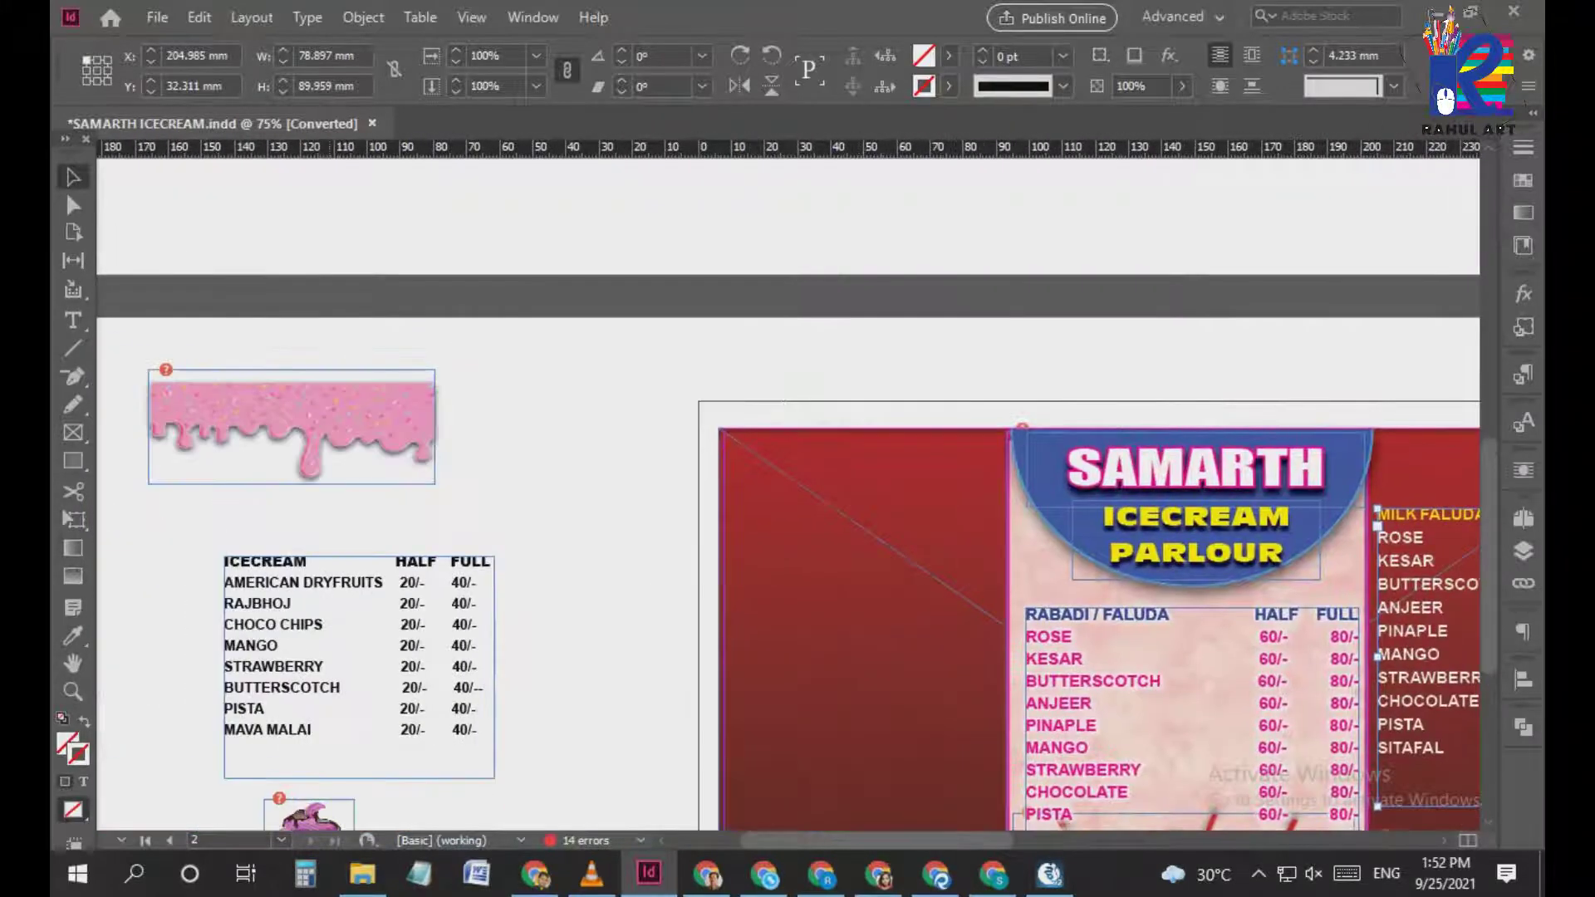
pyautogui.moveTo(291, 428); pyautogui.dragTo(841, 503)
pyautogui.keyDown('ctrl'); pyautogui.click(1083, 411); pyautogui.keyUp('ctrl')
pyautogui.moveTo(498, 615); pyautogui.dragTo(451, 537)
# Duplicate the pink drip picture and place the copy, flipped horizontally, beside the half-circle title at about X 253.4 mm, Y 4.25 mm
pyautogui.moveTo(587, 531); pyautogui.dragTo(912, 317)
pyautogui.keyDown('ctrl'); pyautogui.click(553, 517); pyautogui.keyUp('ctrl')
pyautogui.scroll(1, 548, 532)
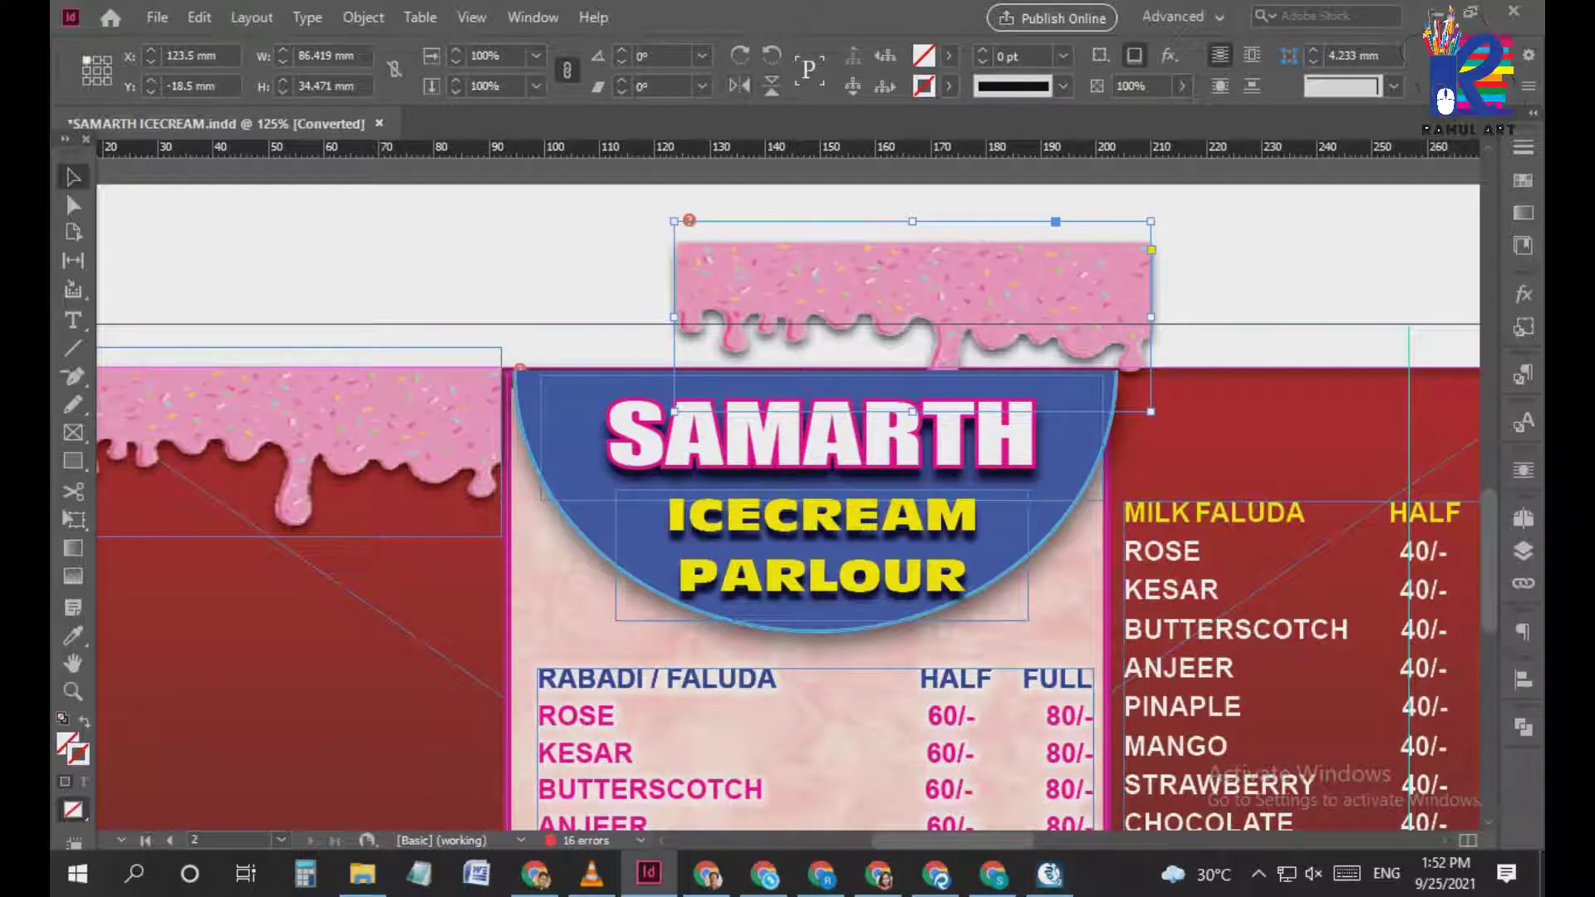
pyautogui.click(738, 85)
pyautogui.moveTo(498, 291); pyautogui.dragTo(1216, 416)
# Nudge the blue half-circle left to X 93.5 mm and slightly up to the card's top edge
pyautogui.click(581, 416)
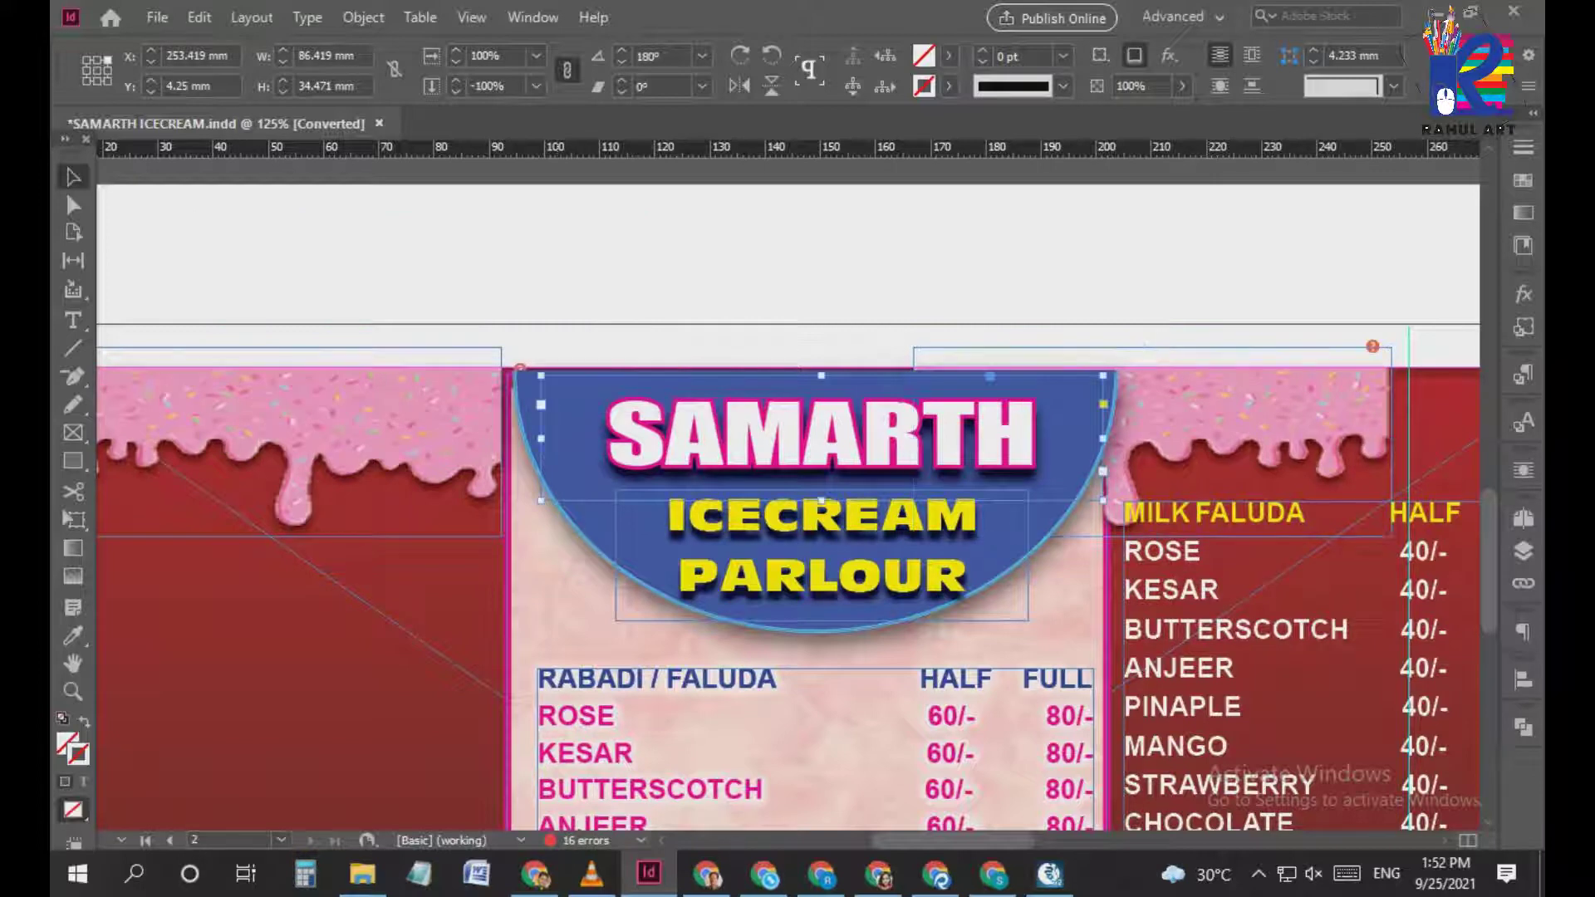
pyautogui.click(524, 398)
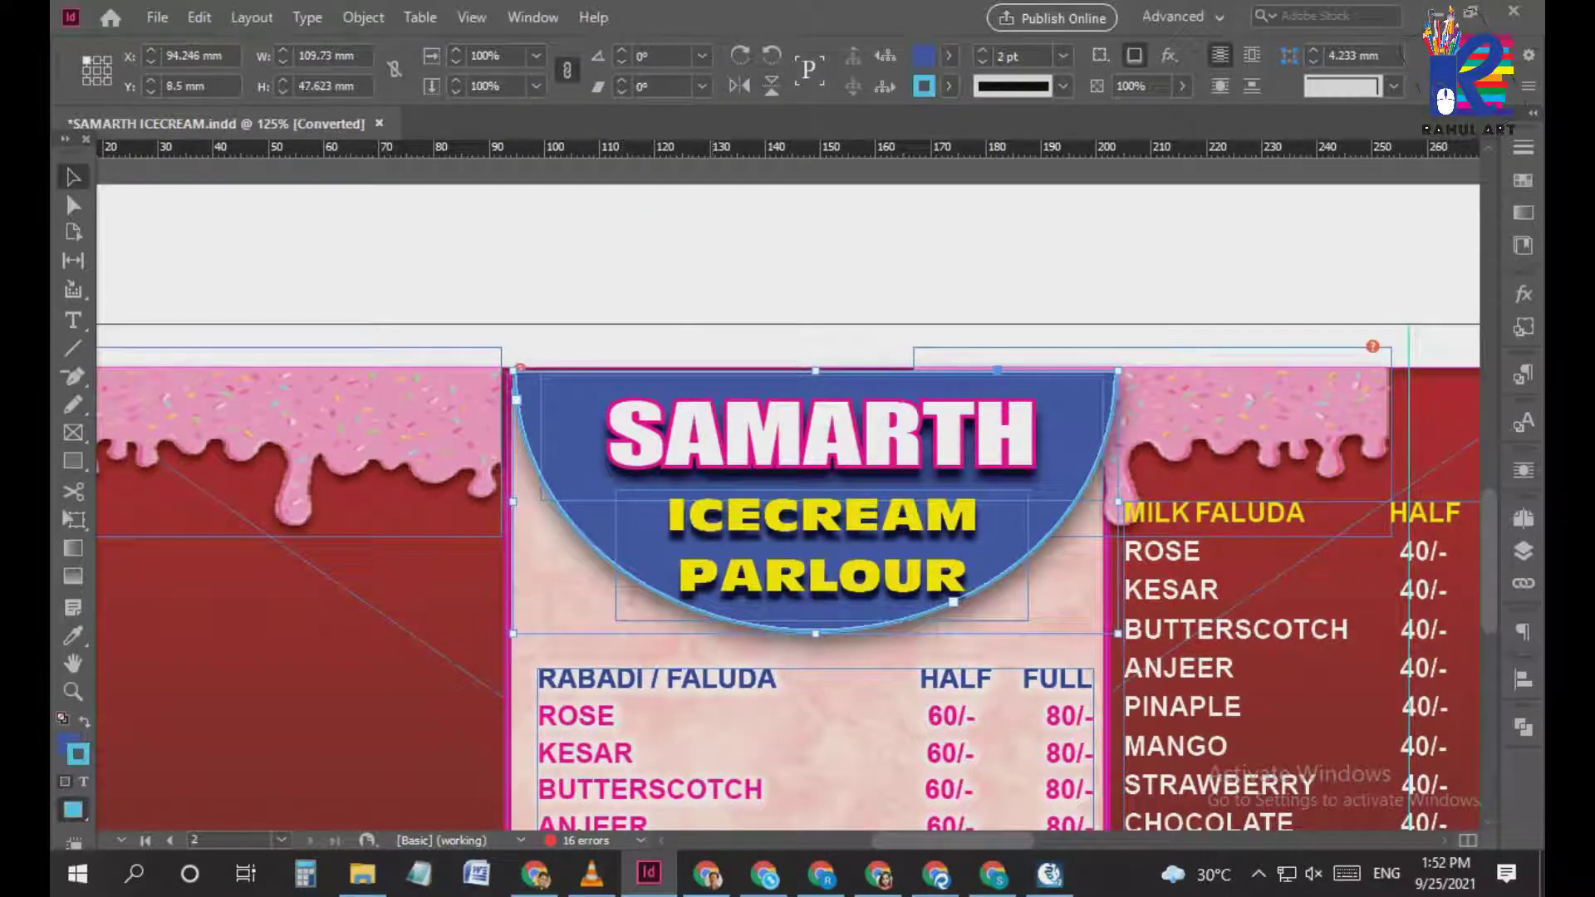
pyautogui.press('Left')
pyautogui.press('Left')
pyautogui.press('Left')
pyautogui.moveTo(1153, 441); pyautogui.dragTo(882, 436)
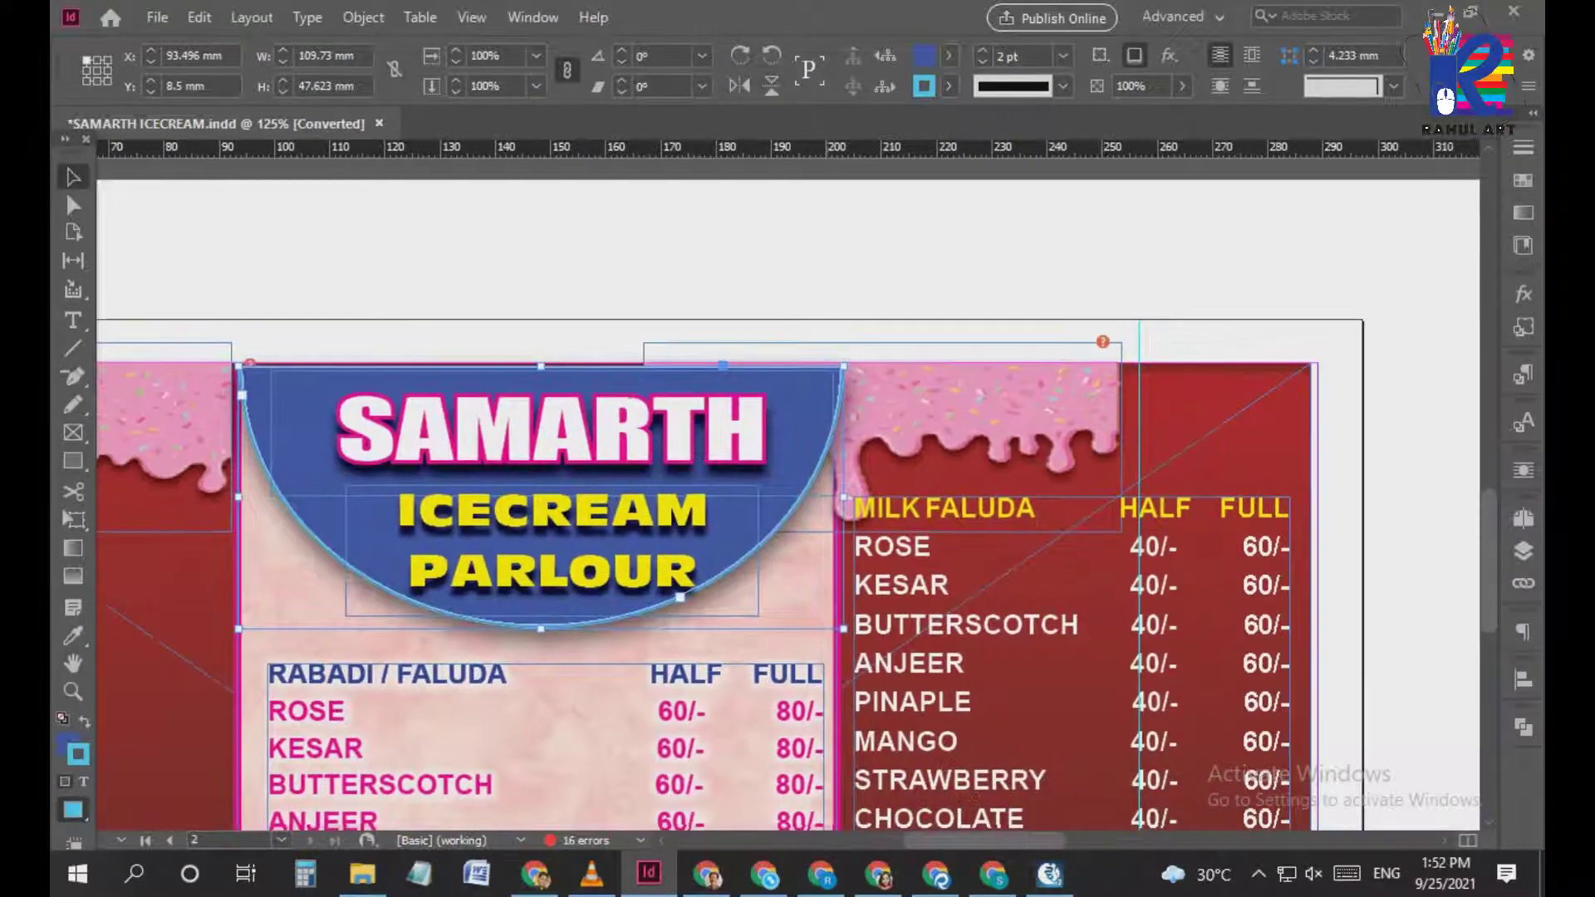
pyautogui.press('Up')
pyautogui.press('Up')
# Move the flipped pink drip along the top of the right red panel, to about X 288.25 mm, Y 4.03 mm
pyautogui.click(882, 438)
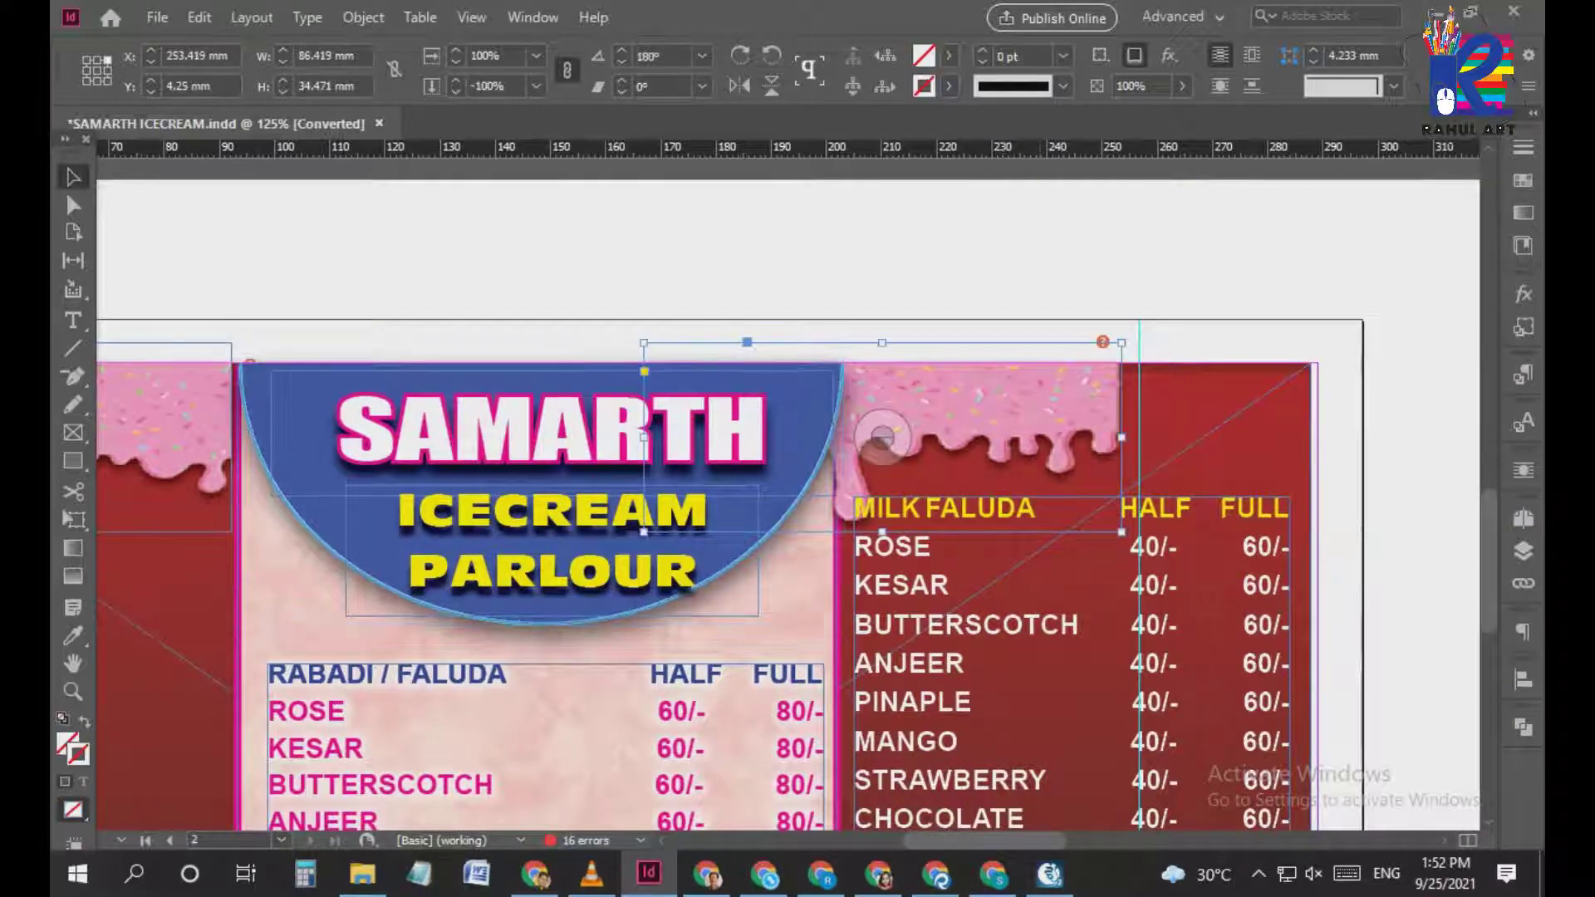
pyautogui.moveTo(882, 437); pyautogui.dragTo(1073, 444)
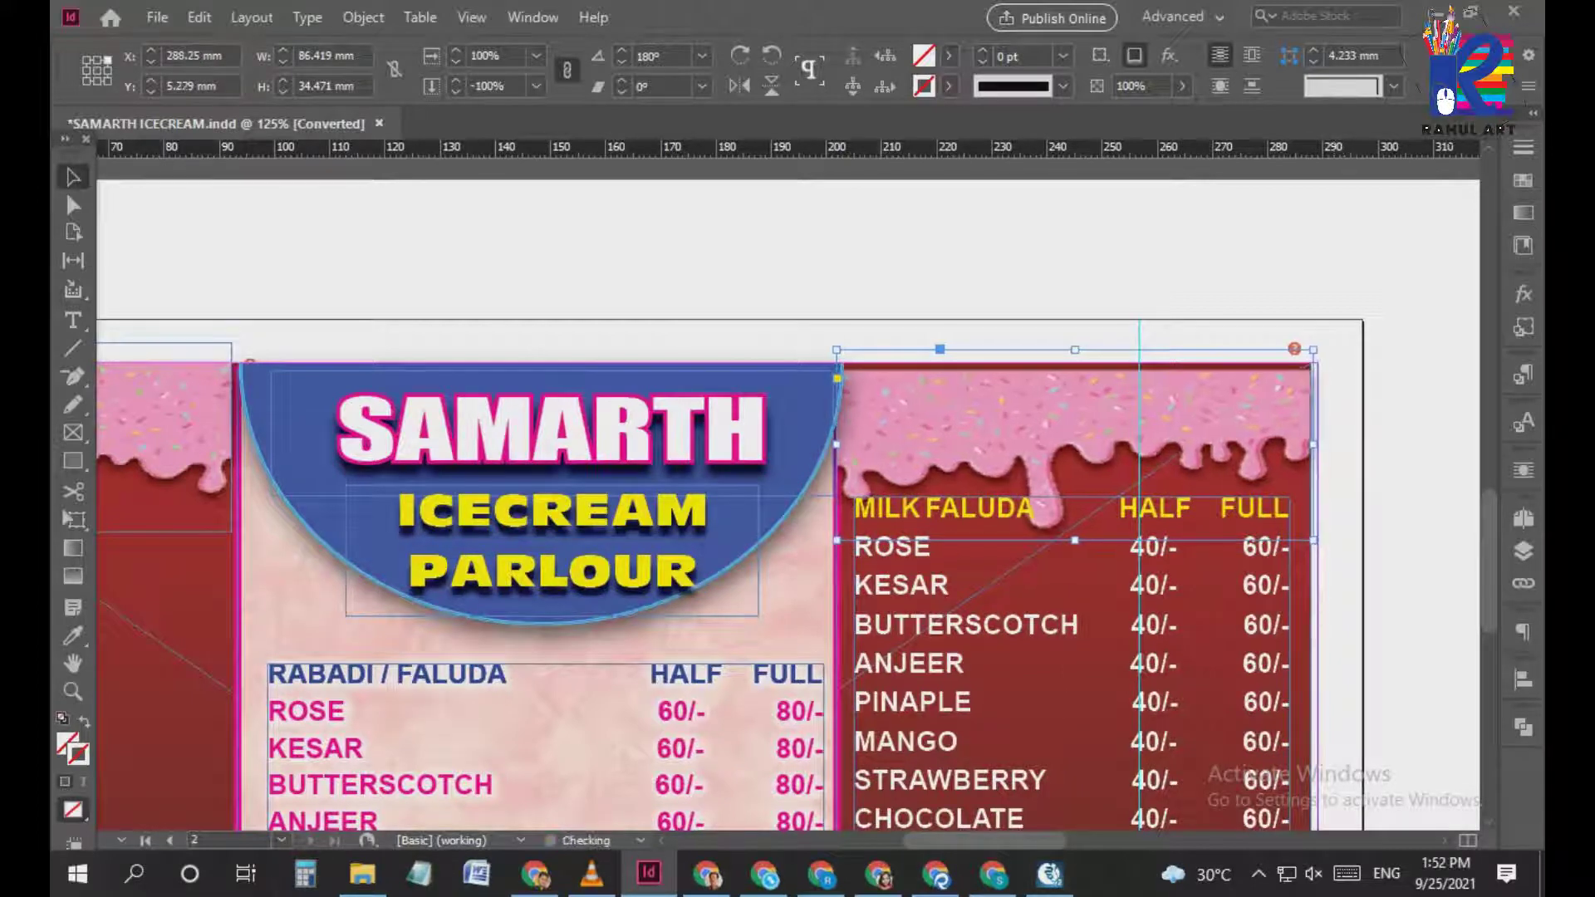
pyautogui.press('Up')
pyautogui.press('Up')
pyautogui.press('Up')
pyautogui.press('Up')
pyautogui.press('Up')
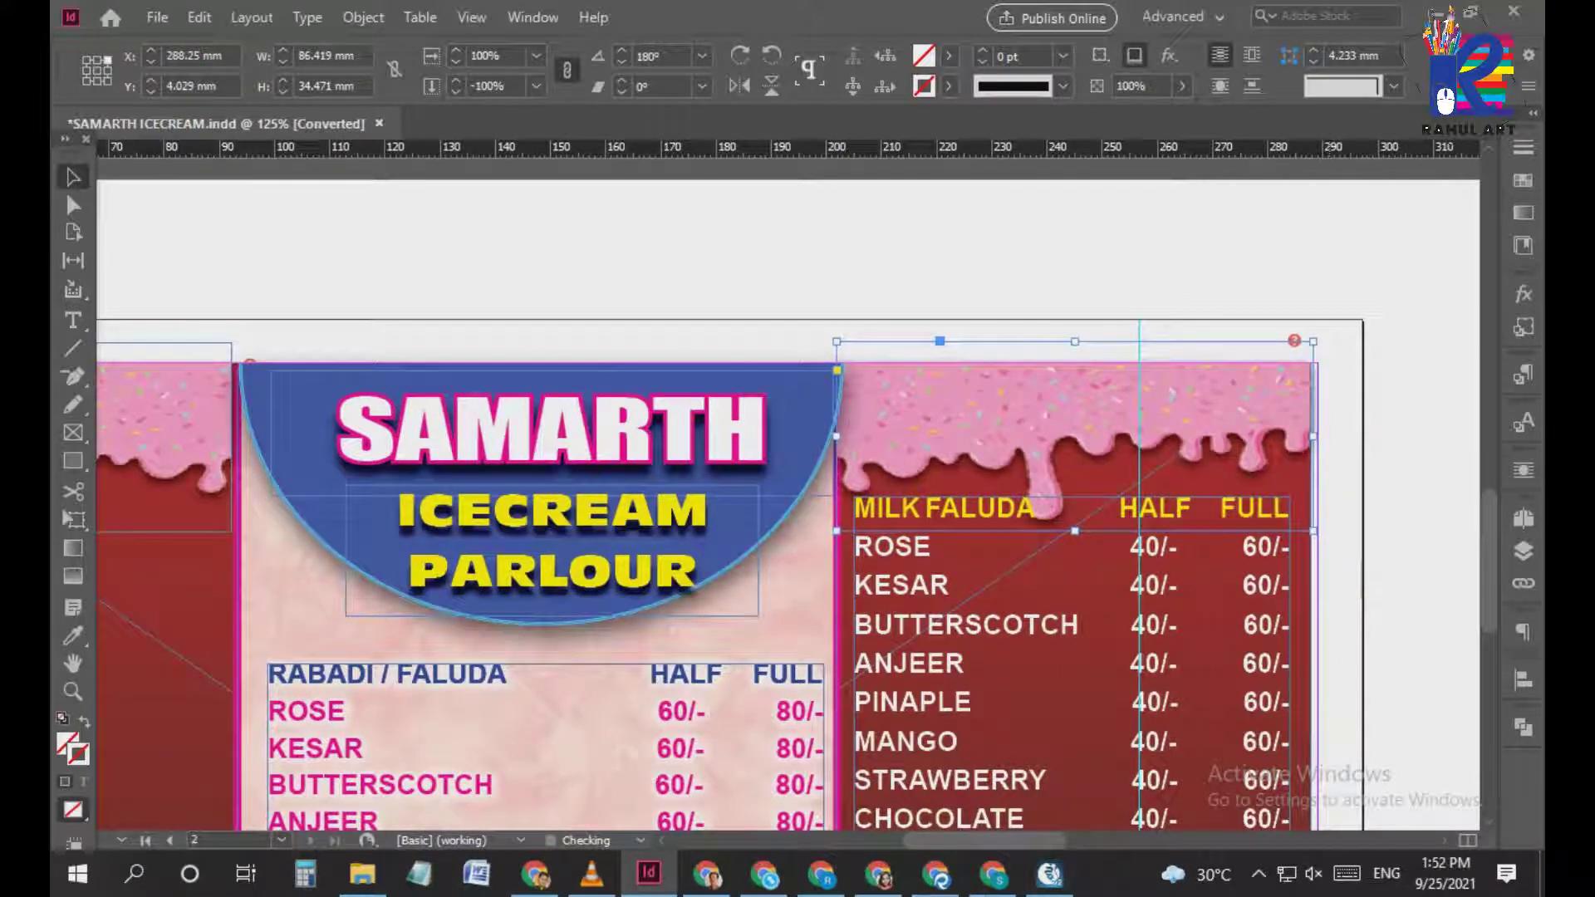
# Nudge the background panels, half-circle, title texts and "RABADI / FALUDA" list together leftward to X 5.1 mm
pyautogui.moveTo(538, 583); pyautogui.dragTo(683, 757)
pyautogui.press('Left')
pyautogui.press('Left')
pyautogui.press('Left')
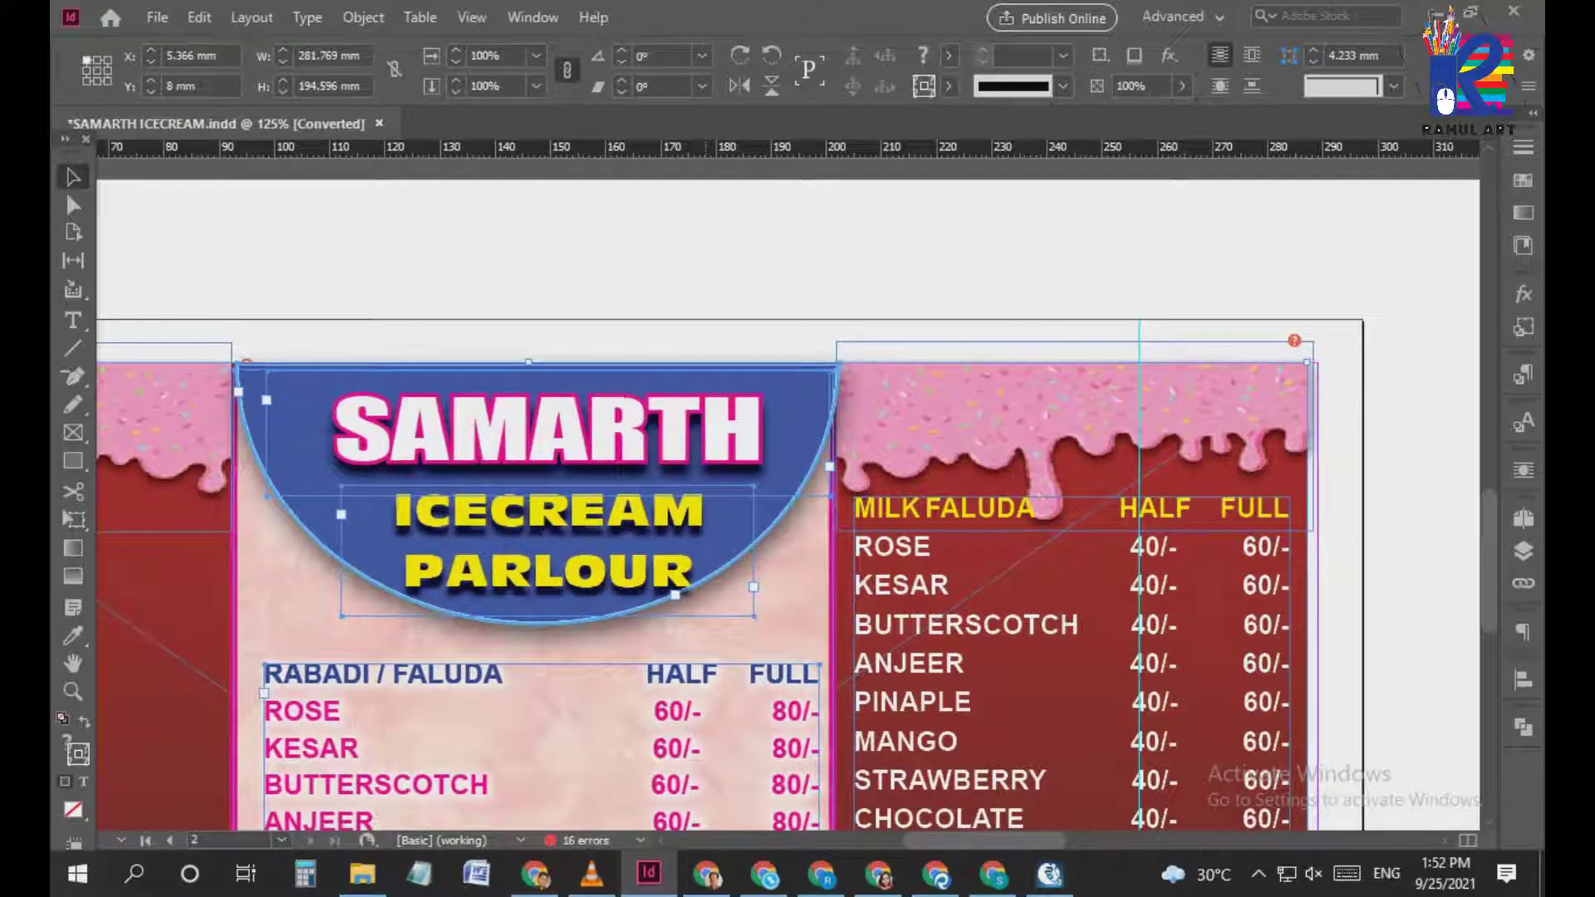
pyautogui.press('Left')
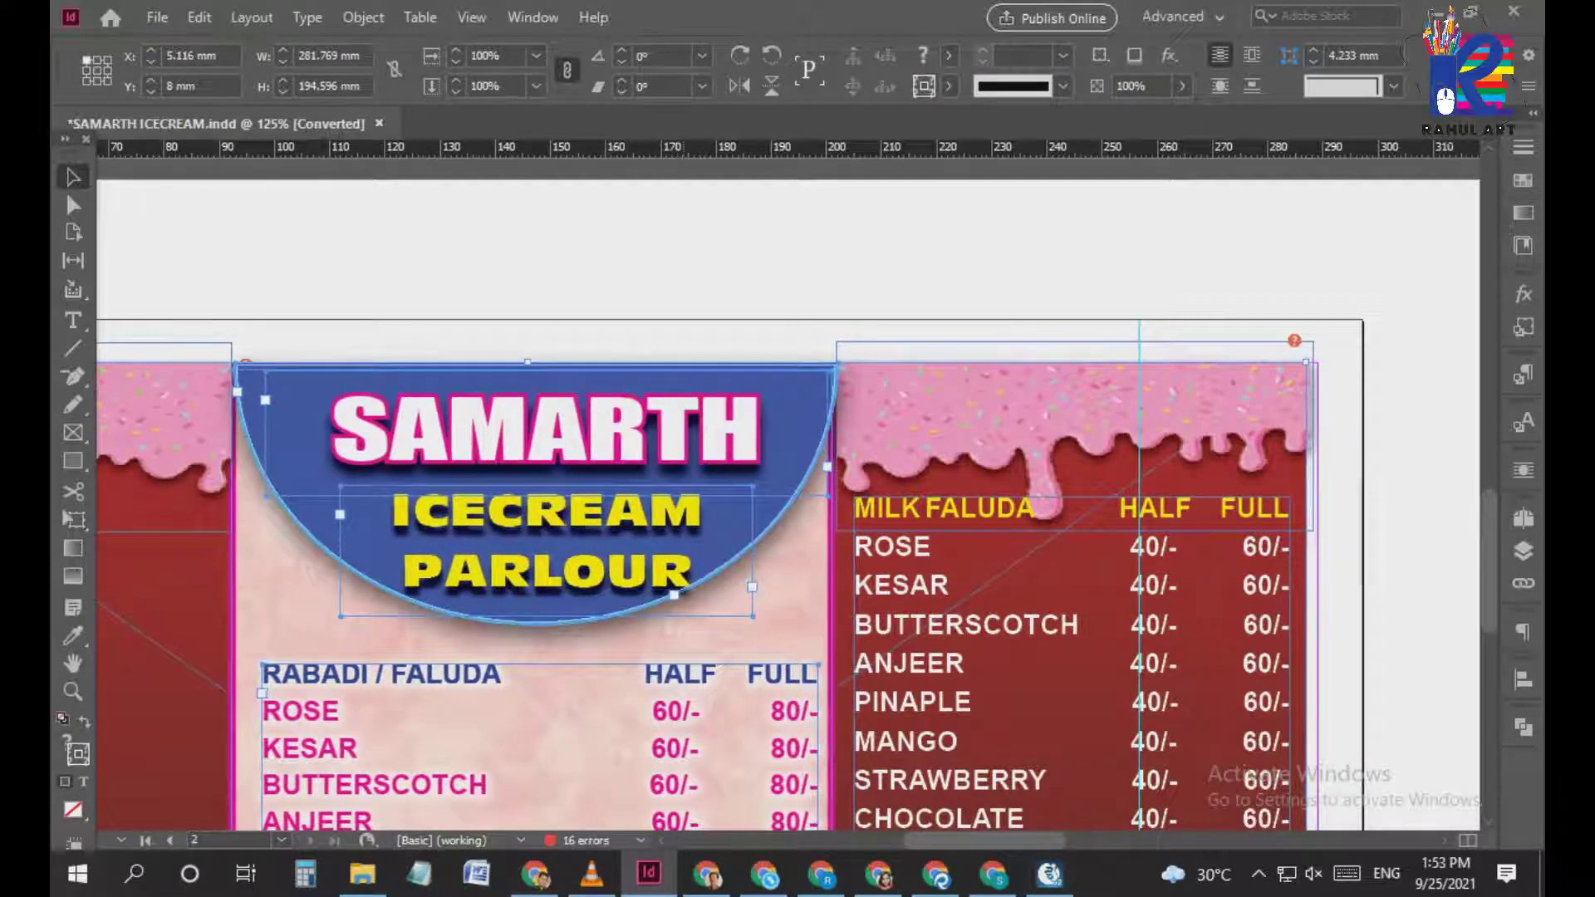
pyautogui.press('Left')
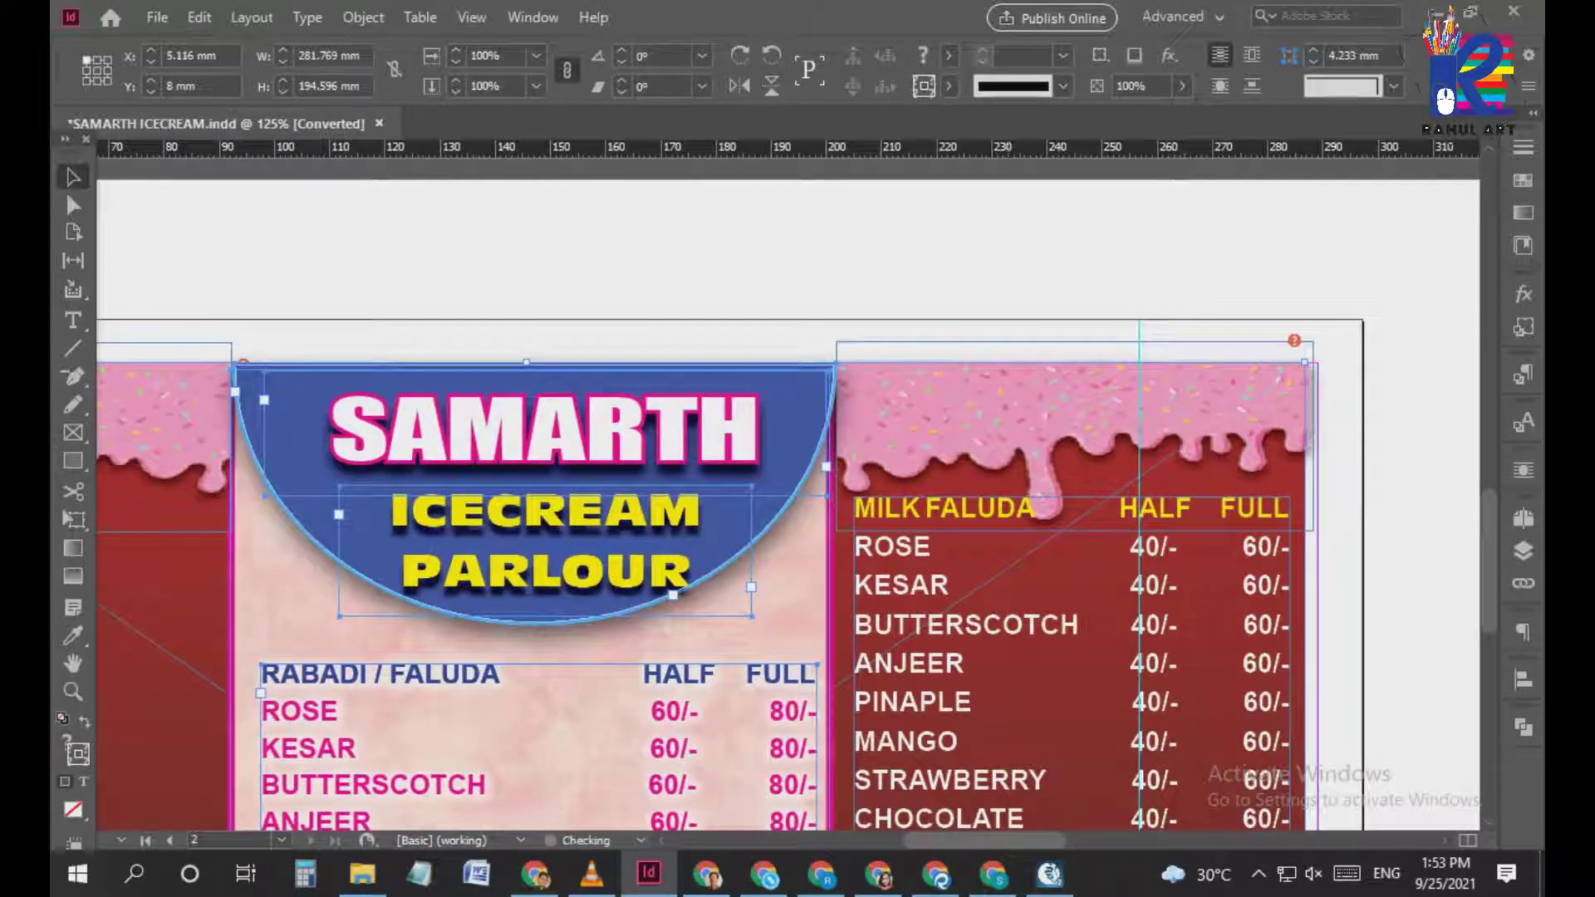
pyautogui.press('Right')
pyautogui.click(1073, 436)
# Move the "MILK FALUDA" price list below the drips on the red panel, to about X 204.2 mm, Y 39.3 mm
pyautogui.scroll(-3, 1138, 455)
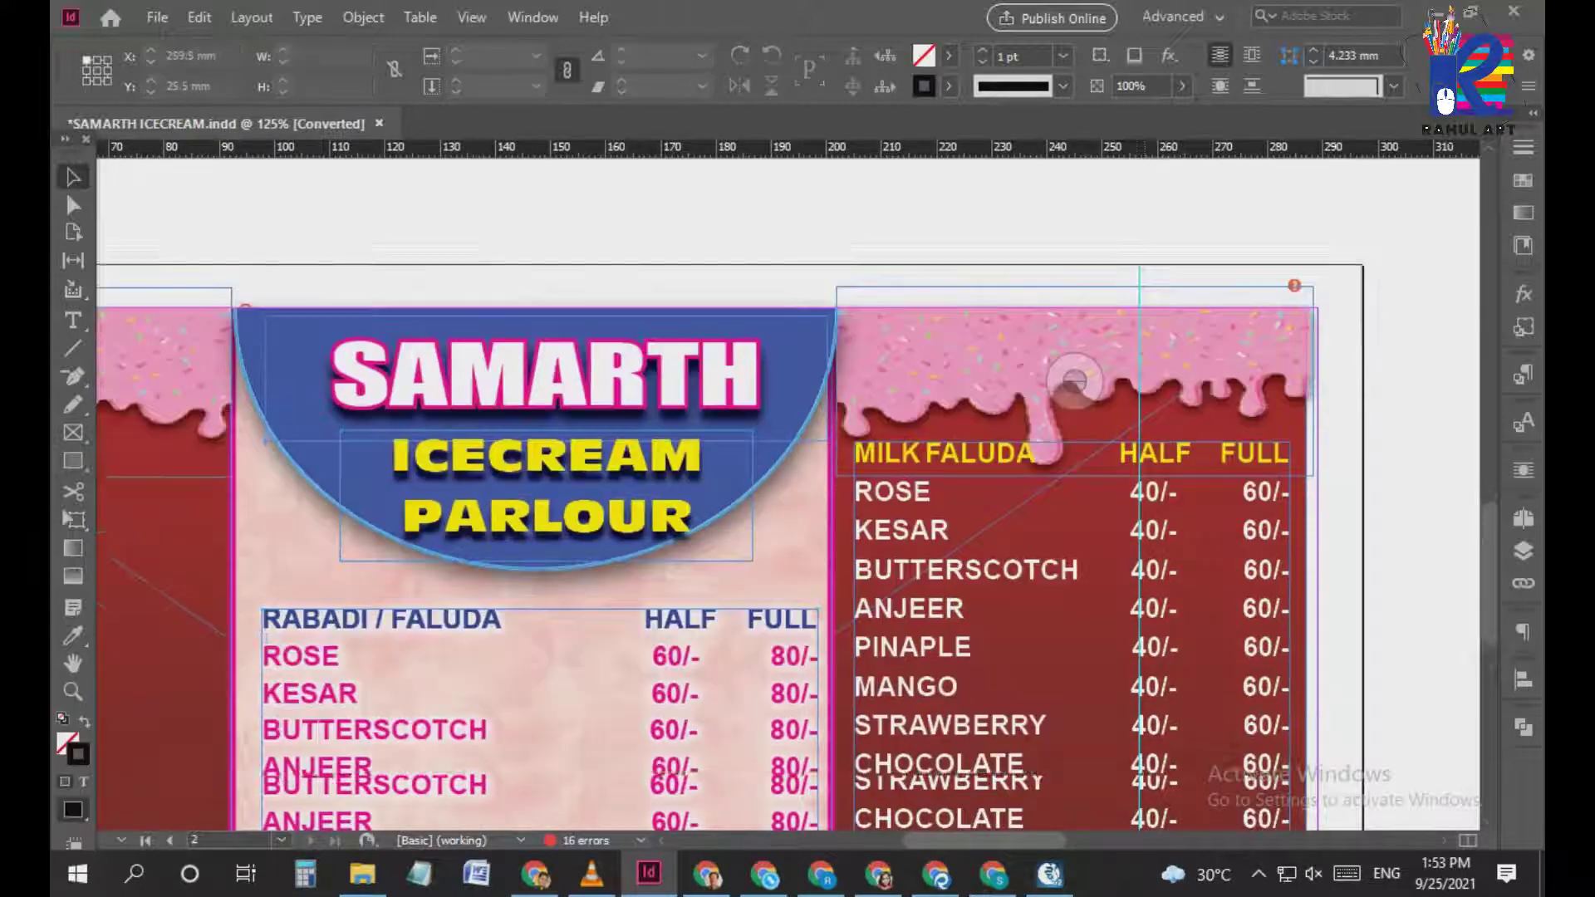
pyautogui.press('Down')
pyautogui.press('Down')
pyautogui.press('Down')
pyautogui.press('Down')
pyautogui.press('Down')
pyautogui.press('Down')
pyautogui.press('Down')
pyautogui.press('Down')
pyautogui.press('Down')
pyautogui.press('Down')
pyautogui.press('Down')
pyautogui.press('Down')
pyautogui.press('Down')
pyautogui.press('Down')
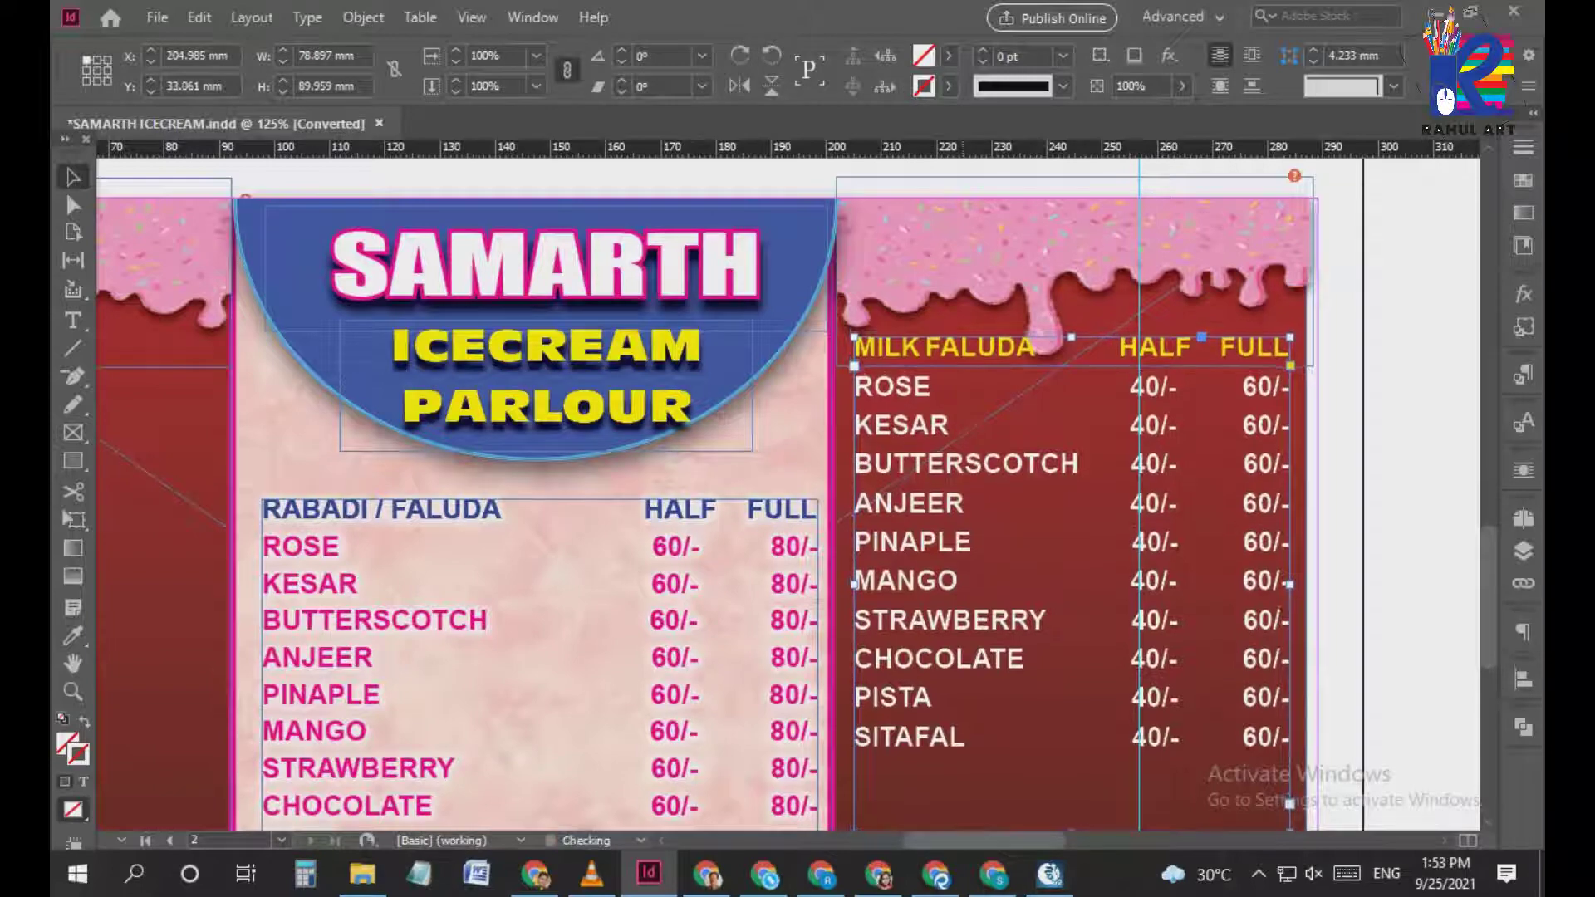
pyautogui.press('Down')
pyautogui.press('Down')
pyautogui.press('Down')
pyautogui.press('Down')
pyautogui.press('Down')
pyautogui.press('Down')
pyautogui.press('Down')
pyautogui.press('Down')
pyautogui.press('Down')
pyautogui.press('Down')
pyautogui.press('Down')
pyautogui.press('Down')
pyautogui.press('Down')
pyautogui.press('Down')
pyautogui.press('Down')
pyautogui.press('Down')
pyautogui.press('Left')
pyautogui.press('Left')
pyautogui.press('Left')
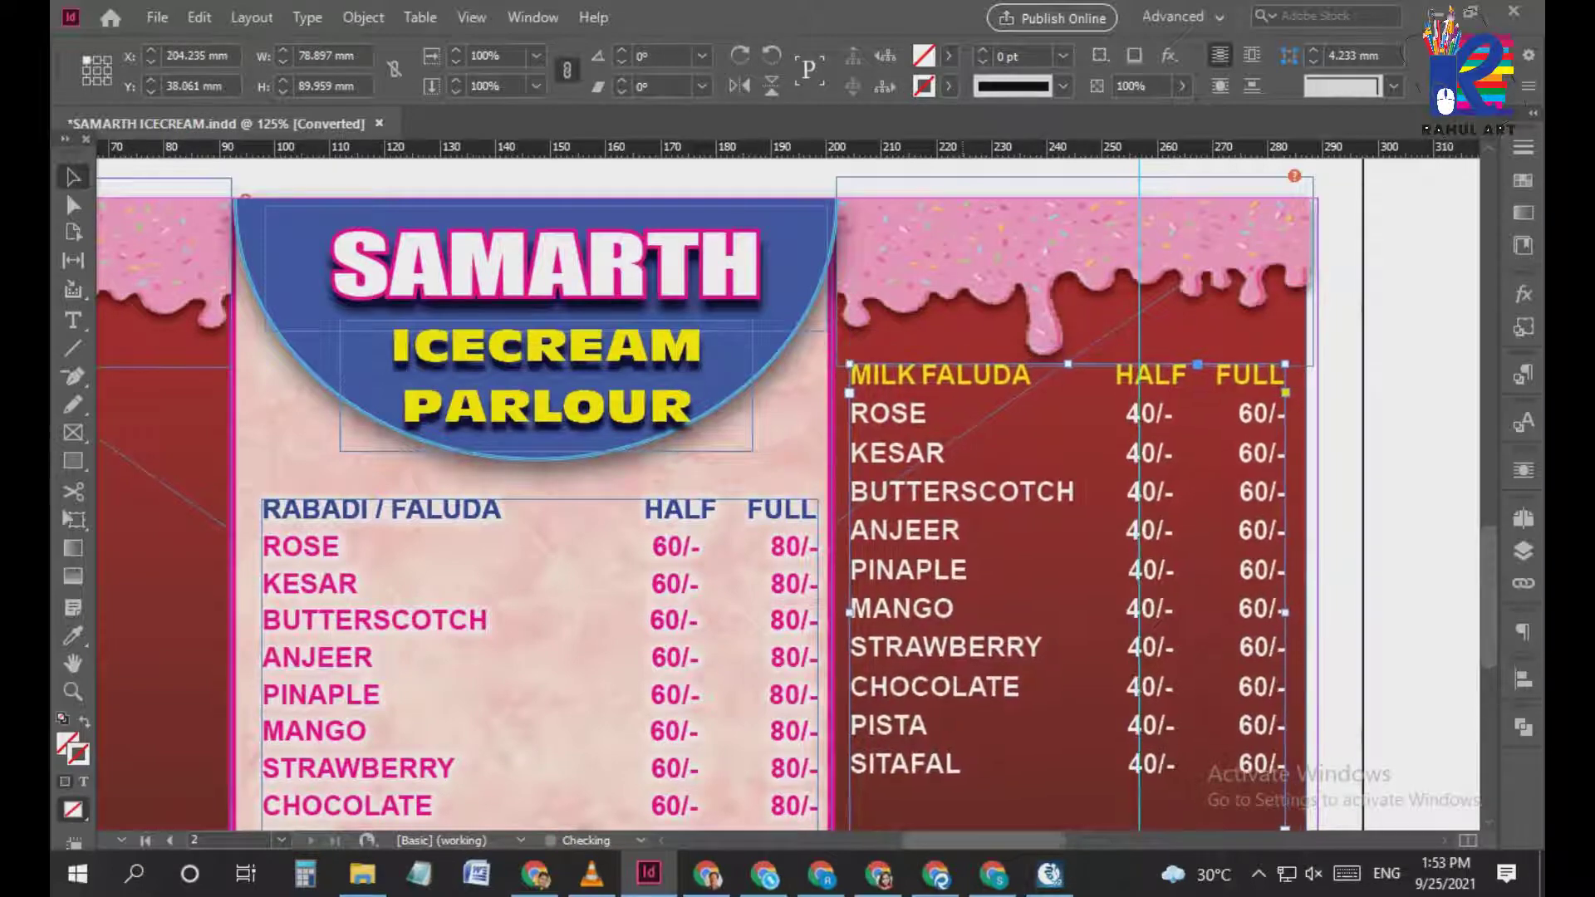
# Place the ice cream cups picture at X 133.7 mm, Y 90.6 mm on the middle panel and the kulfi picture at X 226 mm, Y 103.75 mm
pyautogui.hotkey('ctrl', '-')
pyautogui.hotkey('ctrl', '-')
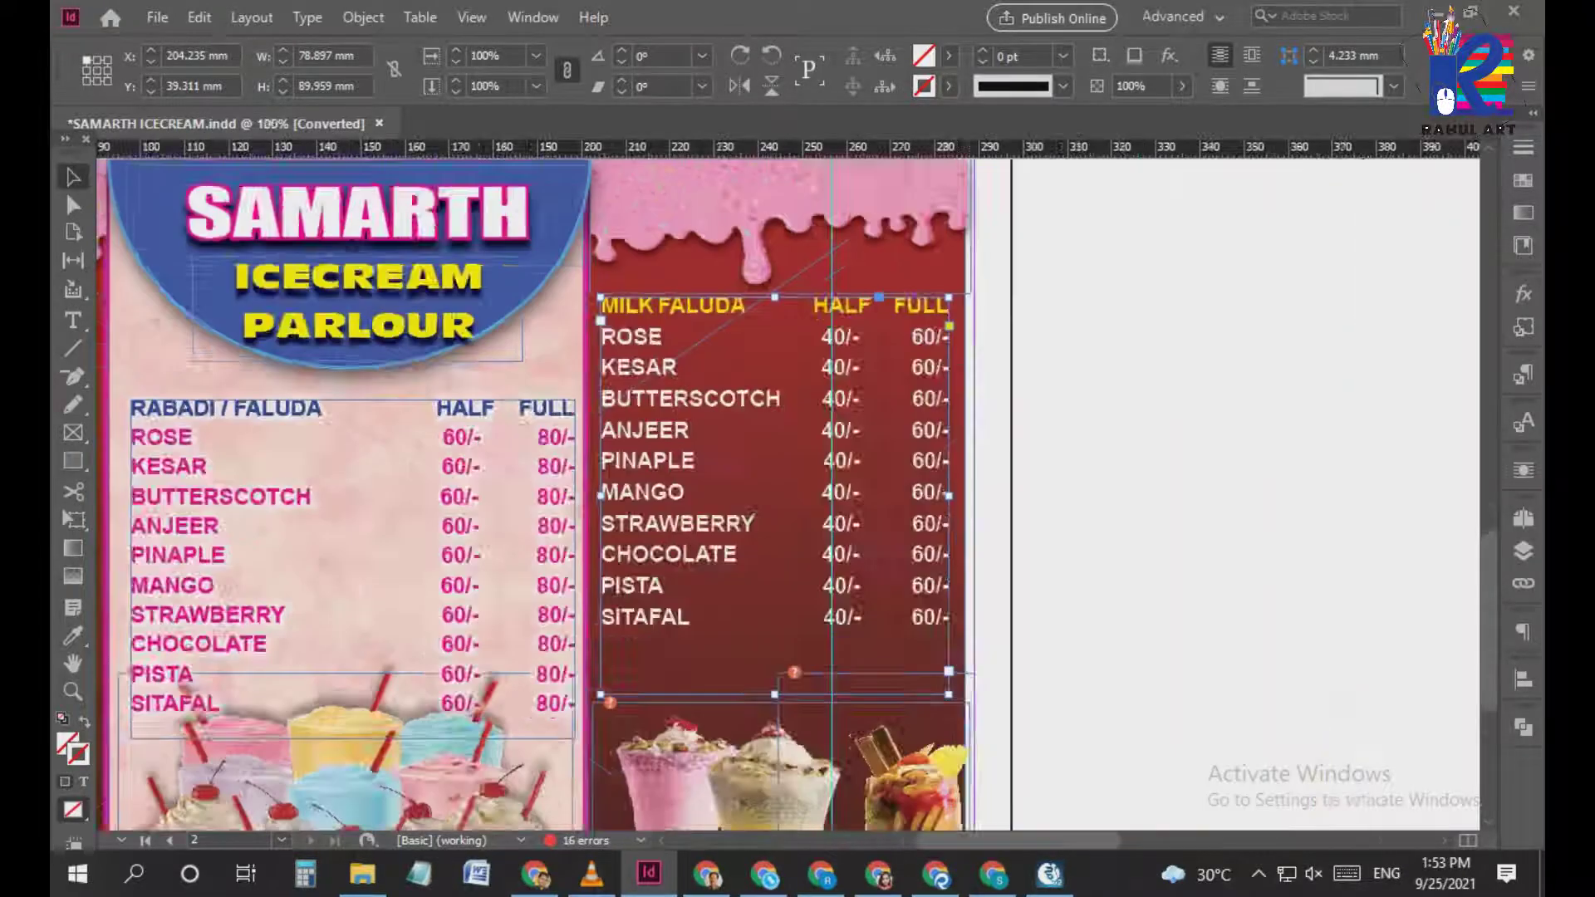
pyautogui.moveTo(1392, 369); pyautogui.dragTo(460, 605)
pyautogui.click(1375, 700)
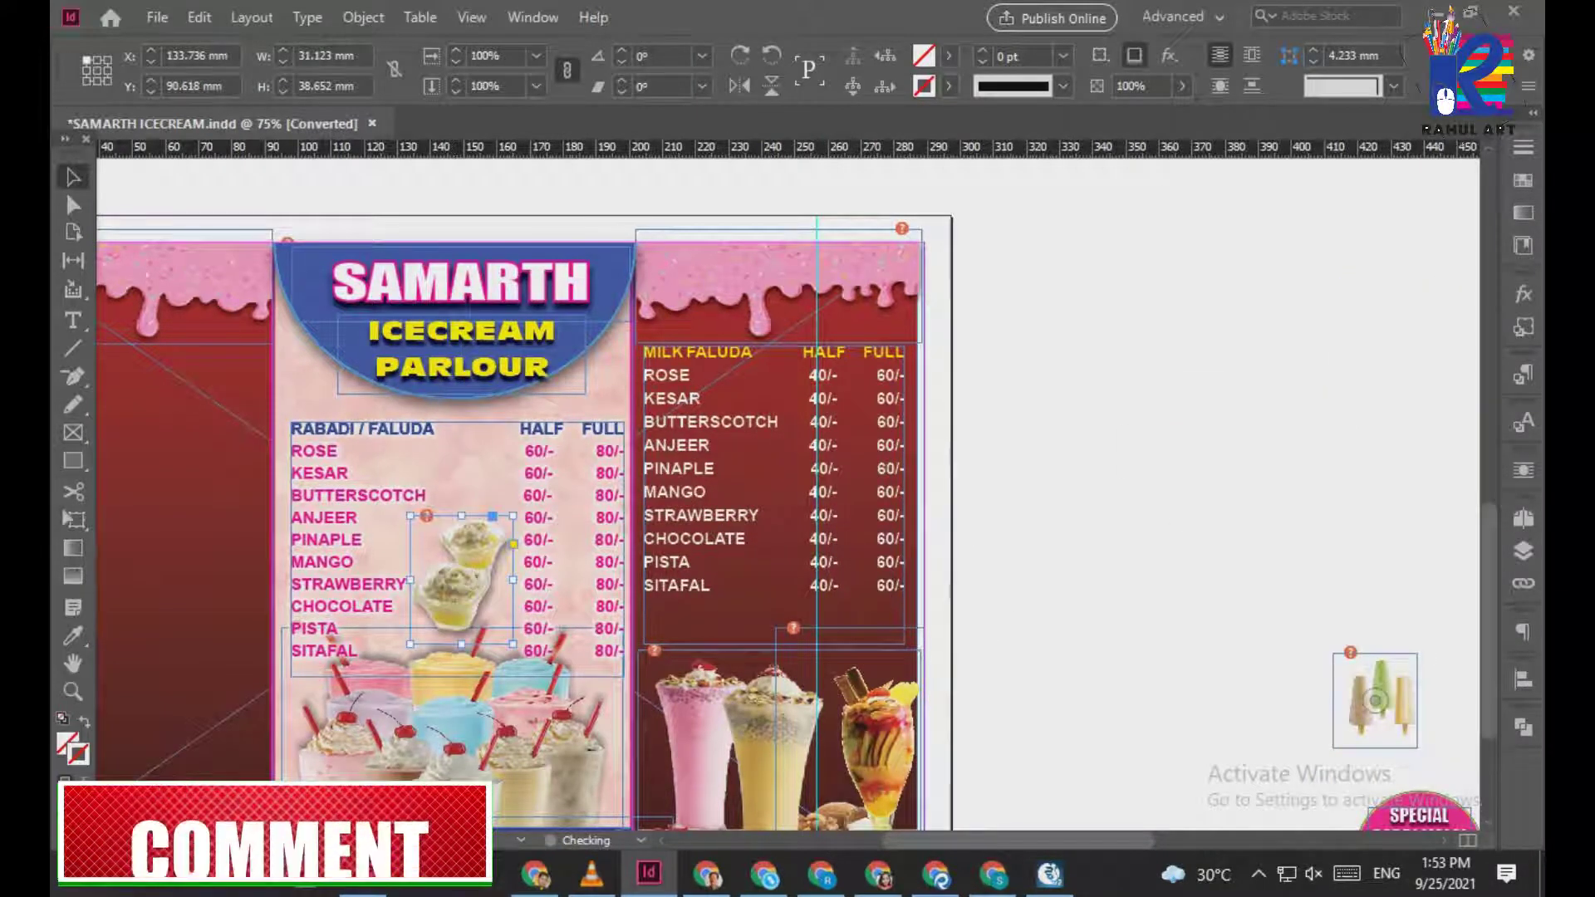
pyautogui.moveTo(1374, 700); pyautogui.dragTo(756, 609)
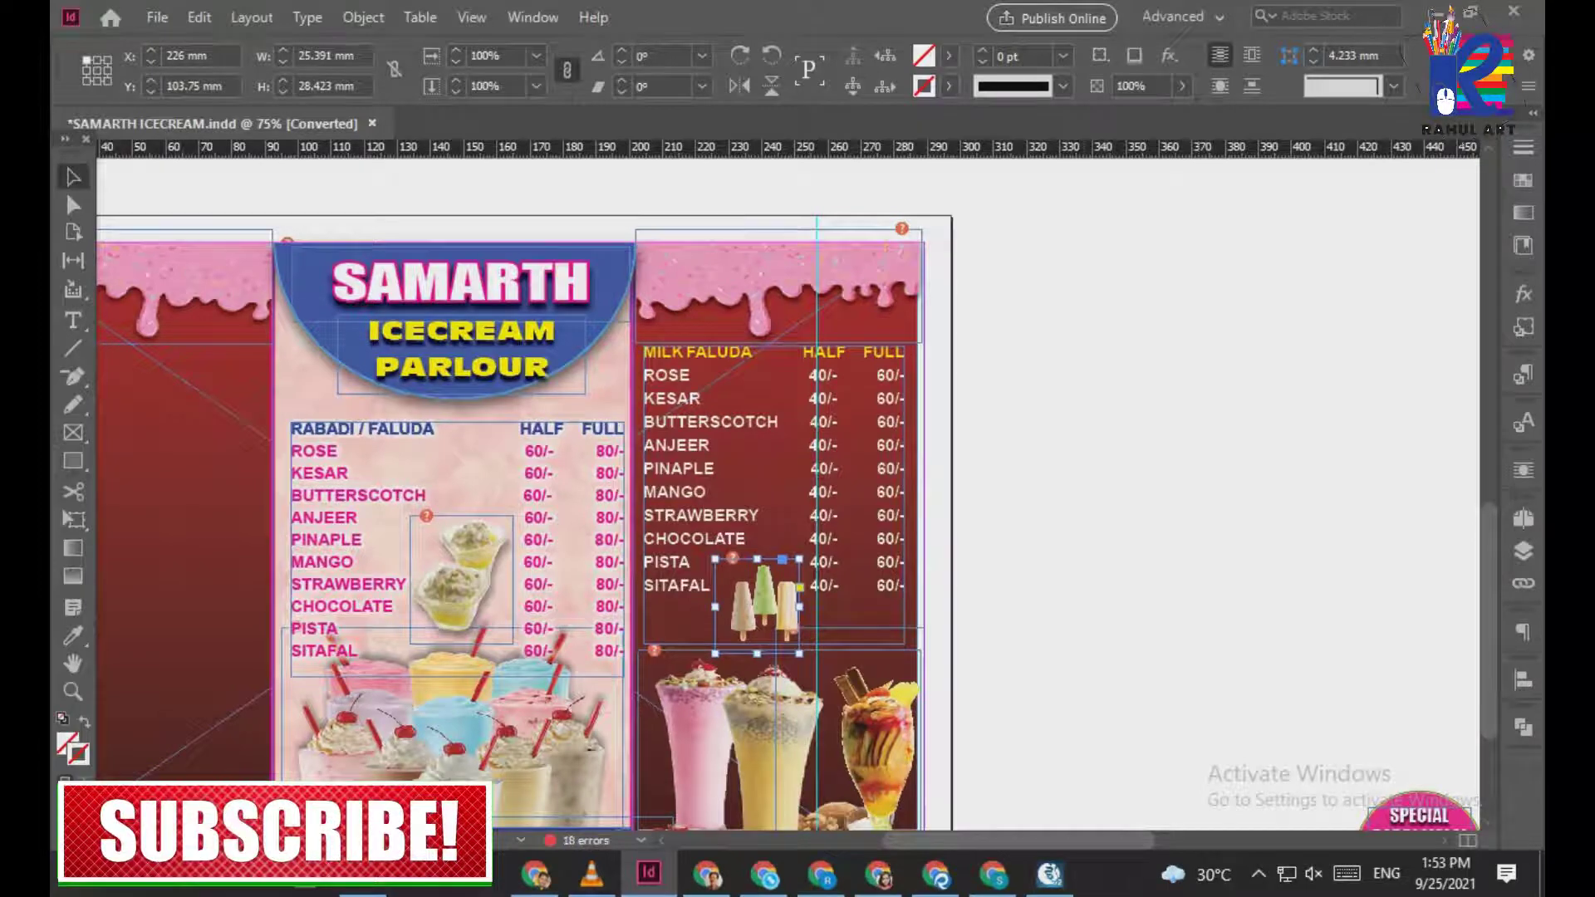
# Move the round "SPECIAL RABDI MALAI" badge from the pasteboard onto the milkshake picture in the middle panel
pyautogui.scroll(-3, 683, 544)
pyautogui.click(682, 544)
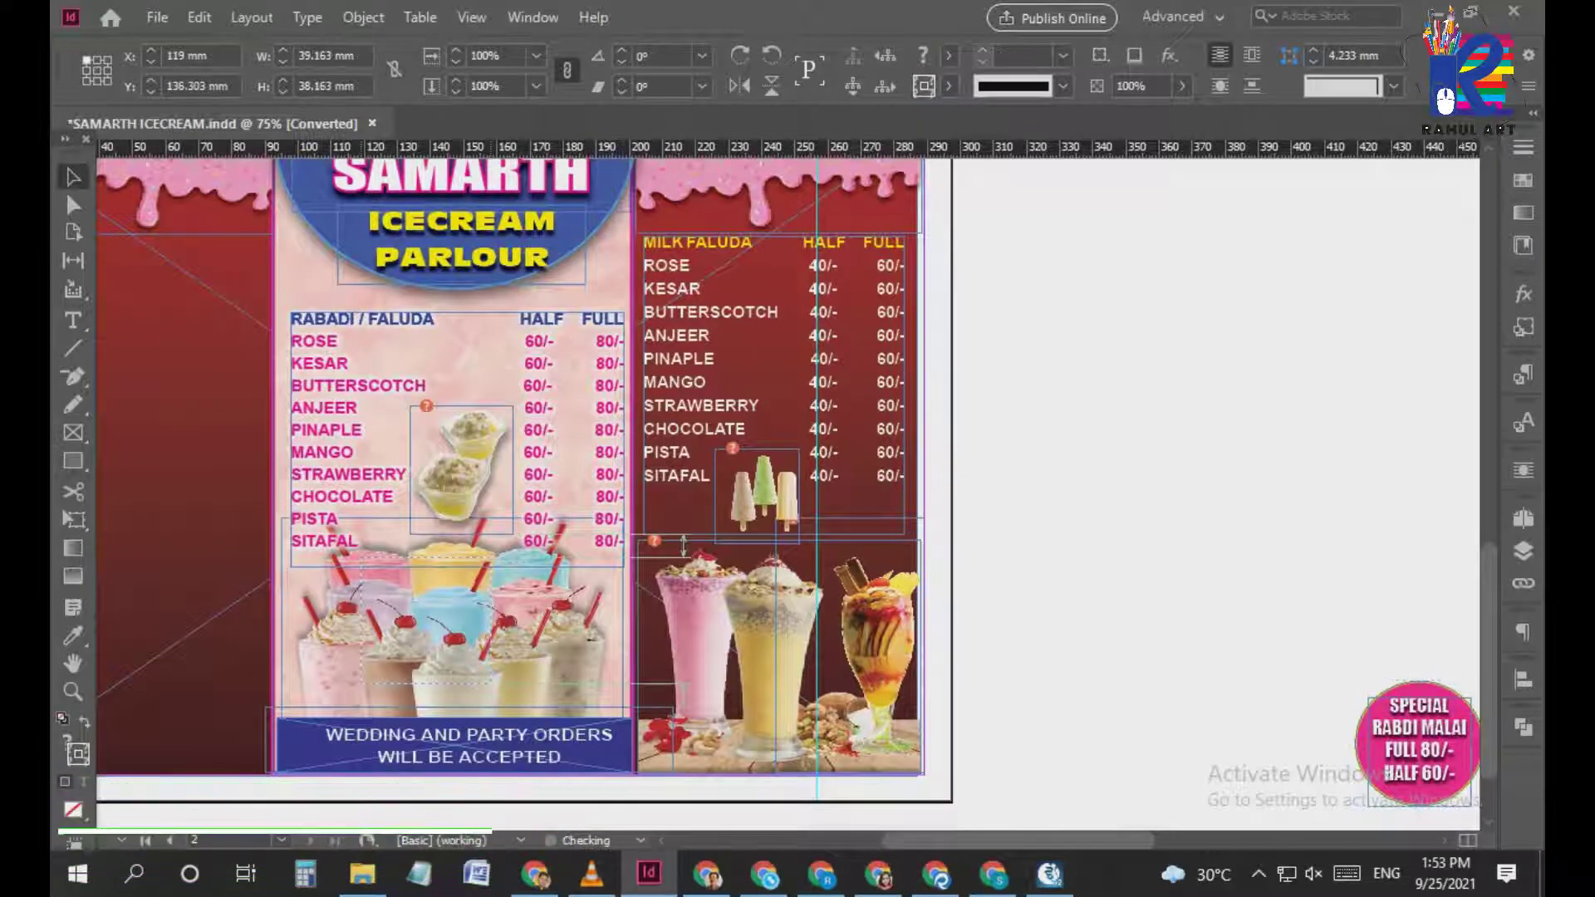
pyautogui.moveTo(683, 545); pyautogui.dragTo(696, 556)
pyautogui.moveTo(439, 632); pyautogui.dragTo(438, 631)
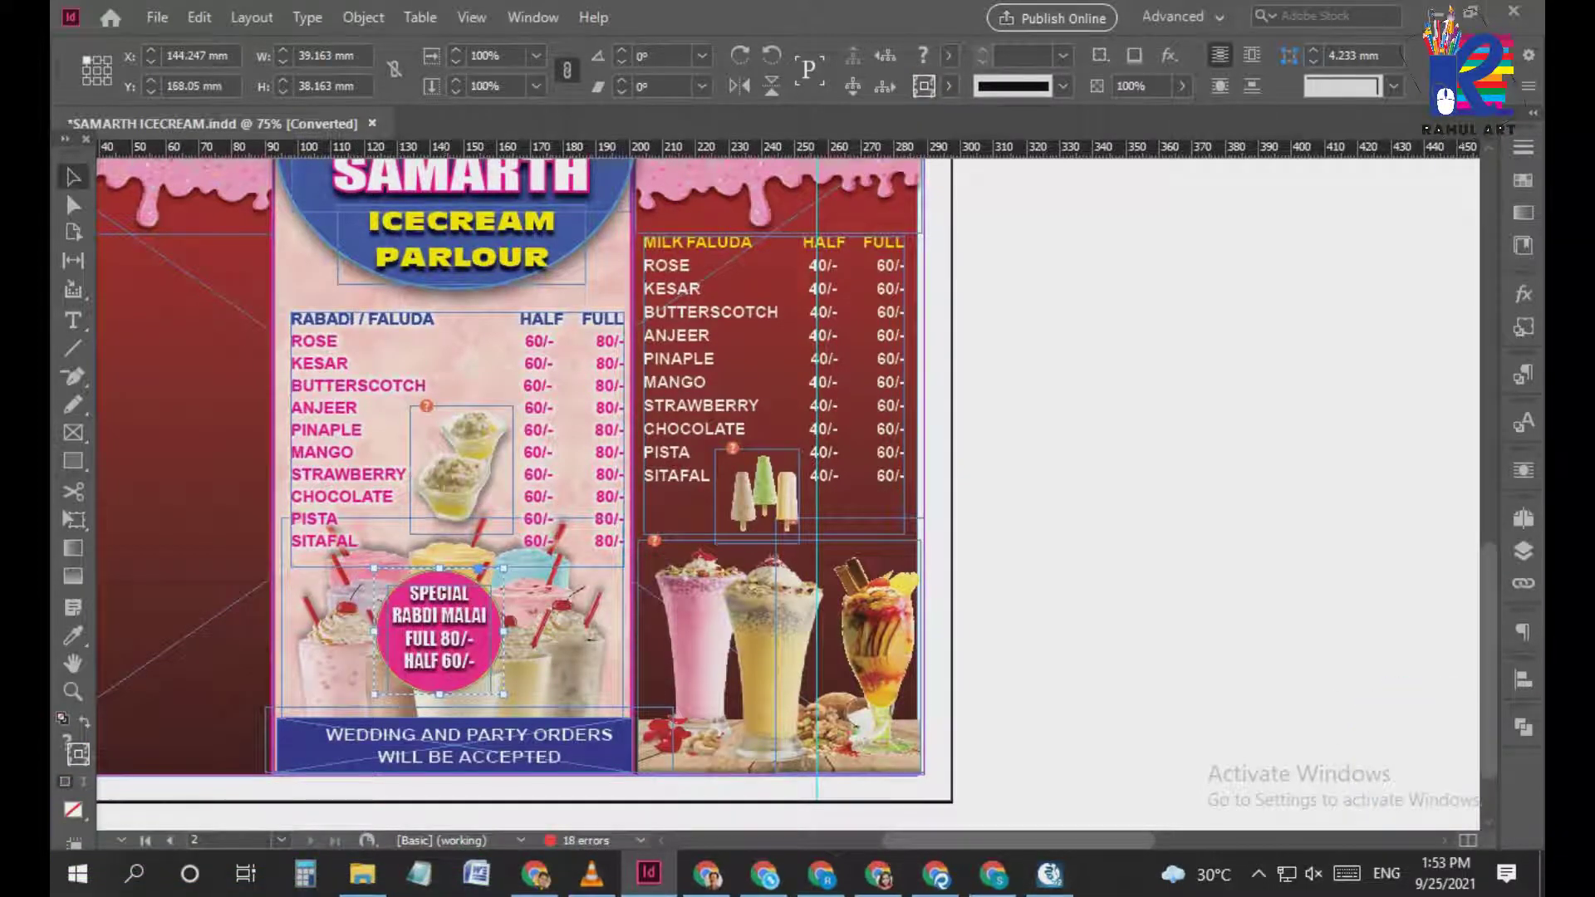
pyautogui.hotkey('ctrl', '=')
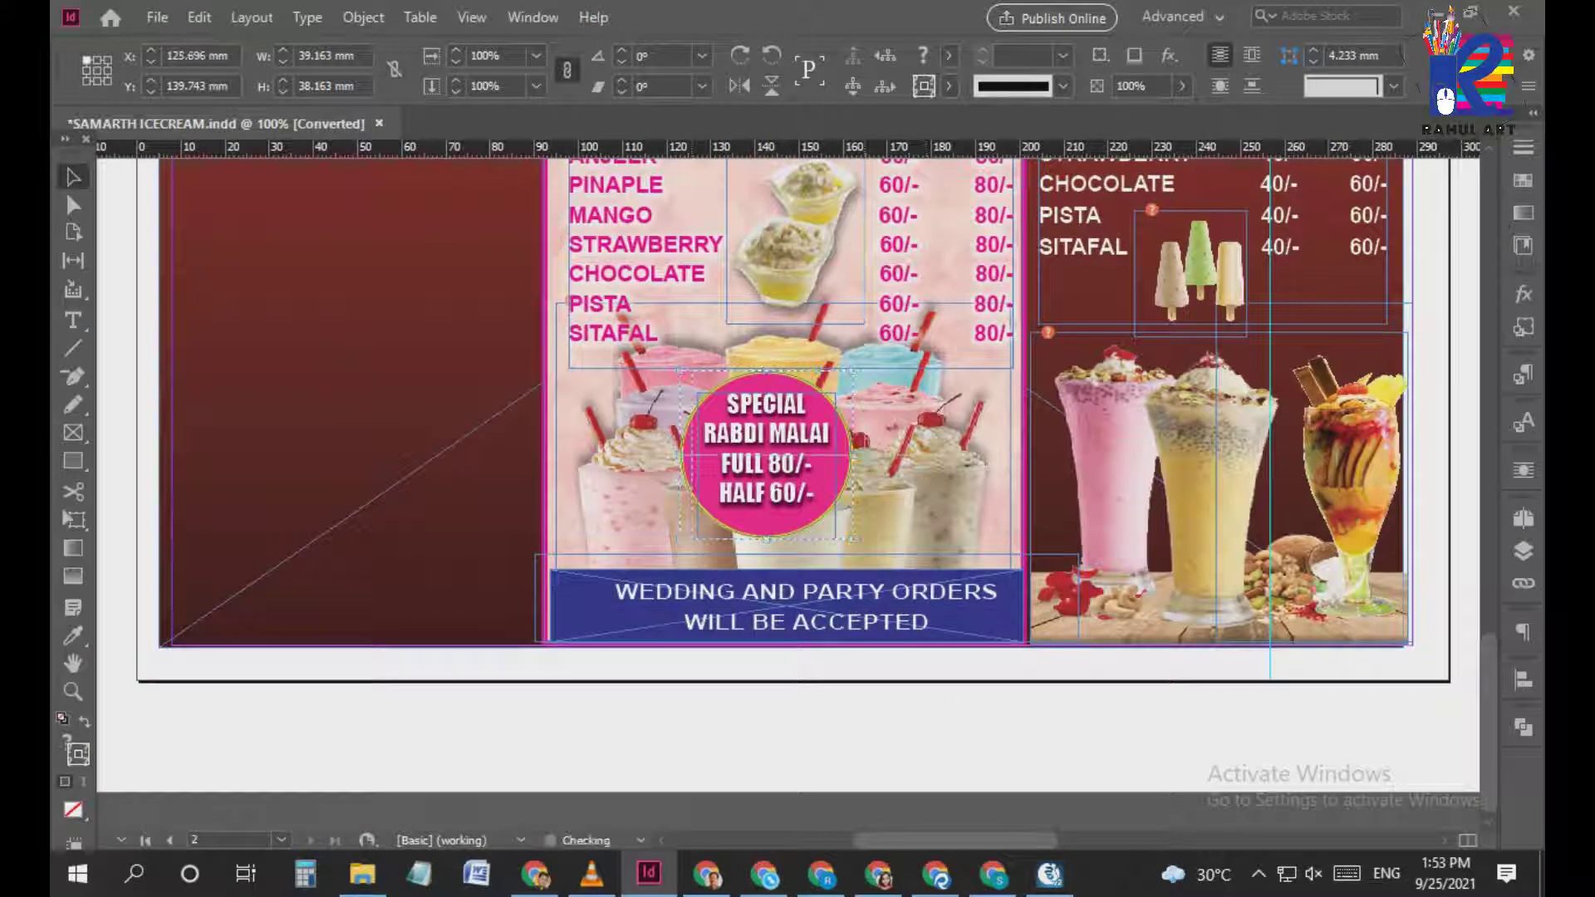
pyautogui.moveTo(657, 455); pyautogui.dragTo(669, 454)
# Centre the badge horizontally on the middle panel and lower it to about Y 142.2 mm
pyautogui.keyDown('shift'); pyautogui.click(1018, 465); pyautogui.keyUp('shift')
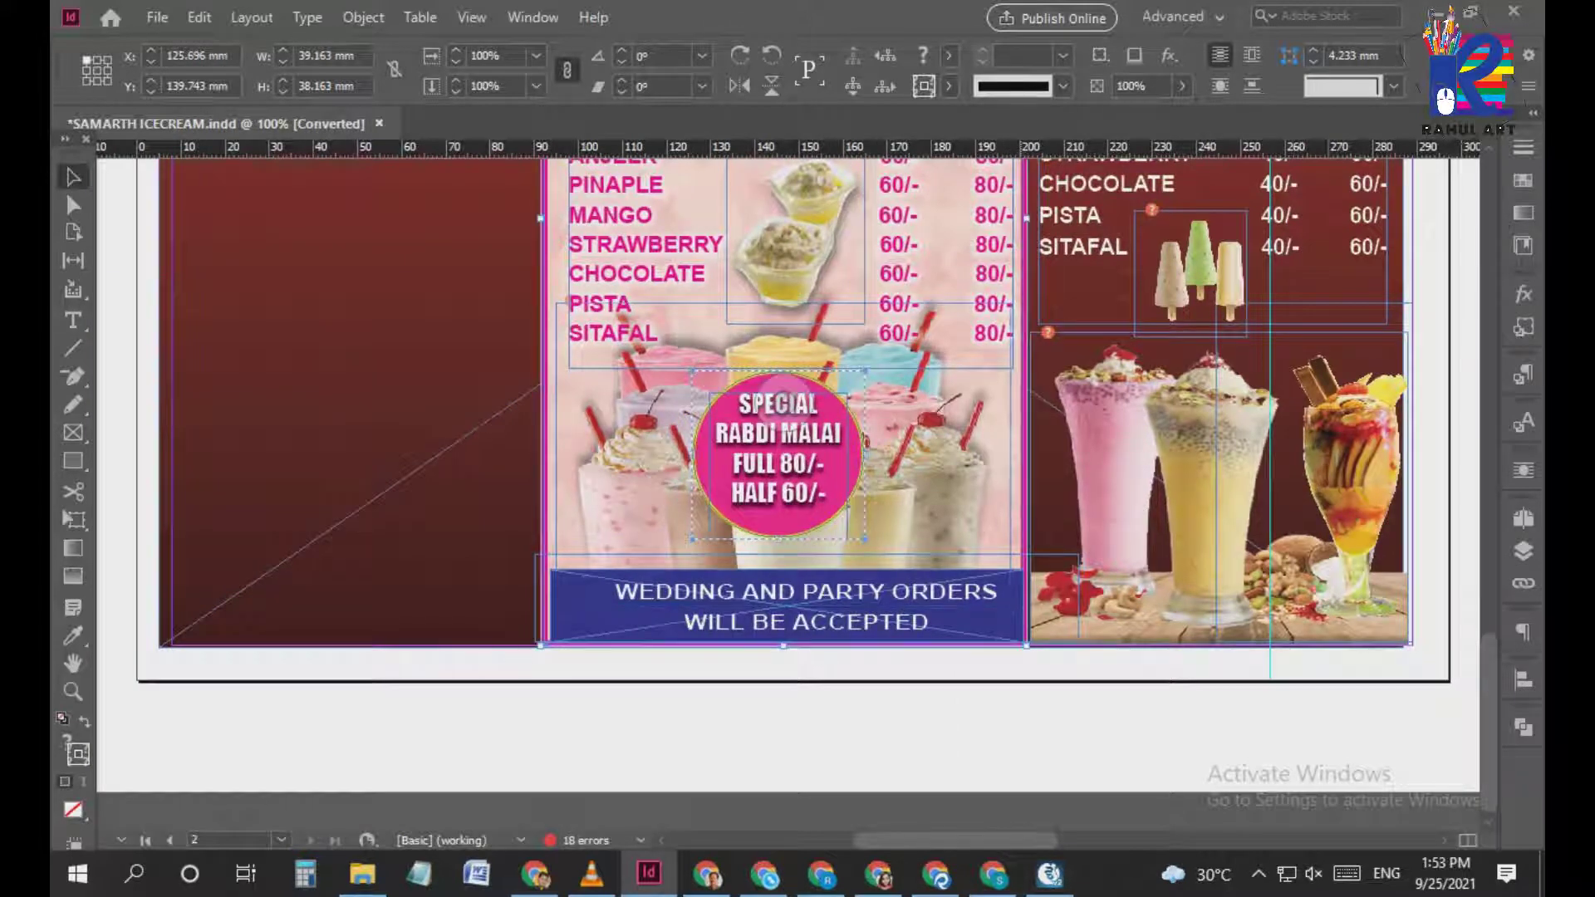
pyautogui.click(1523, 679)
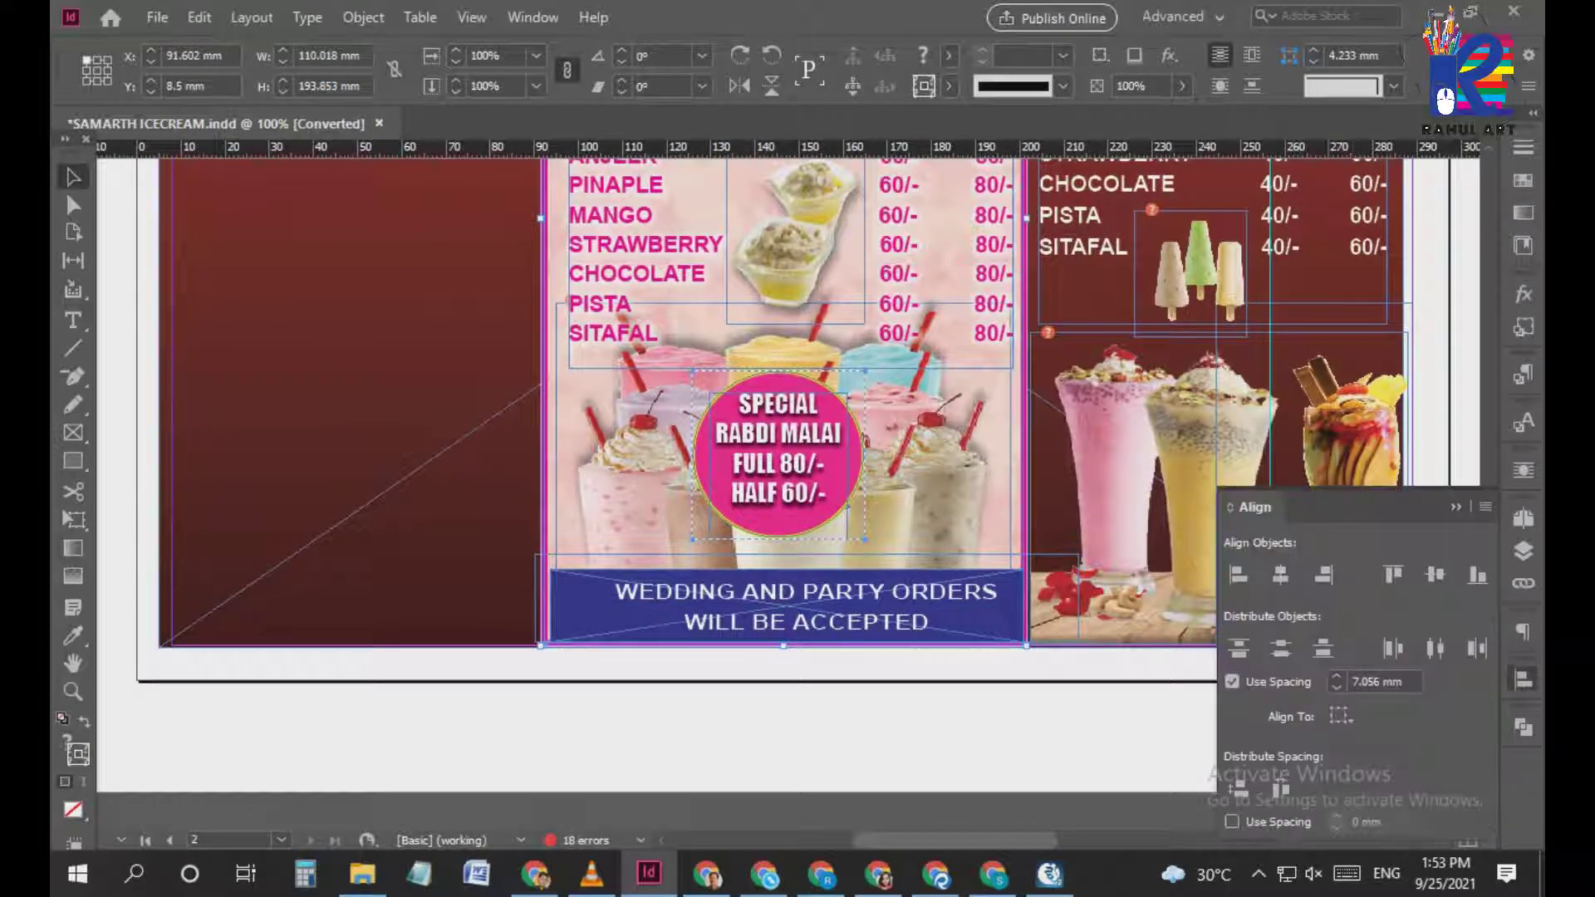
pyautogui.click(1280, 574)
pyautogui.hotkey('ctrl', 'shift', 'a')
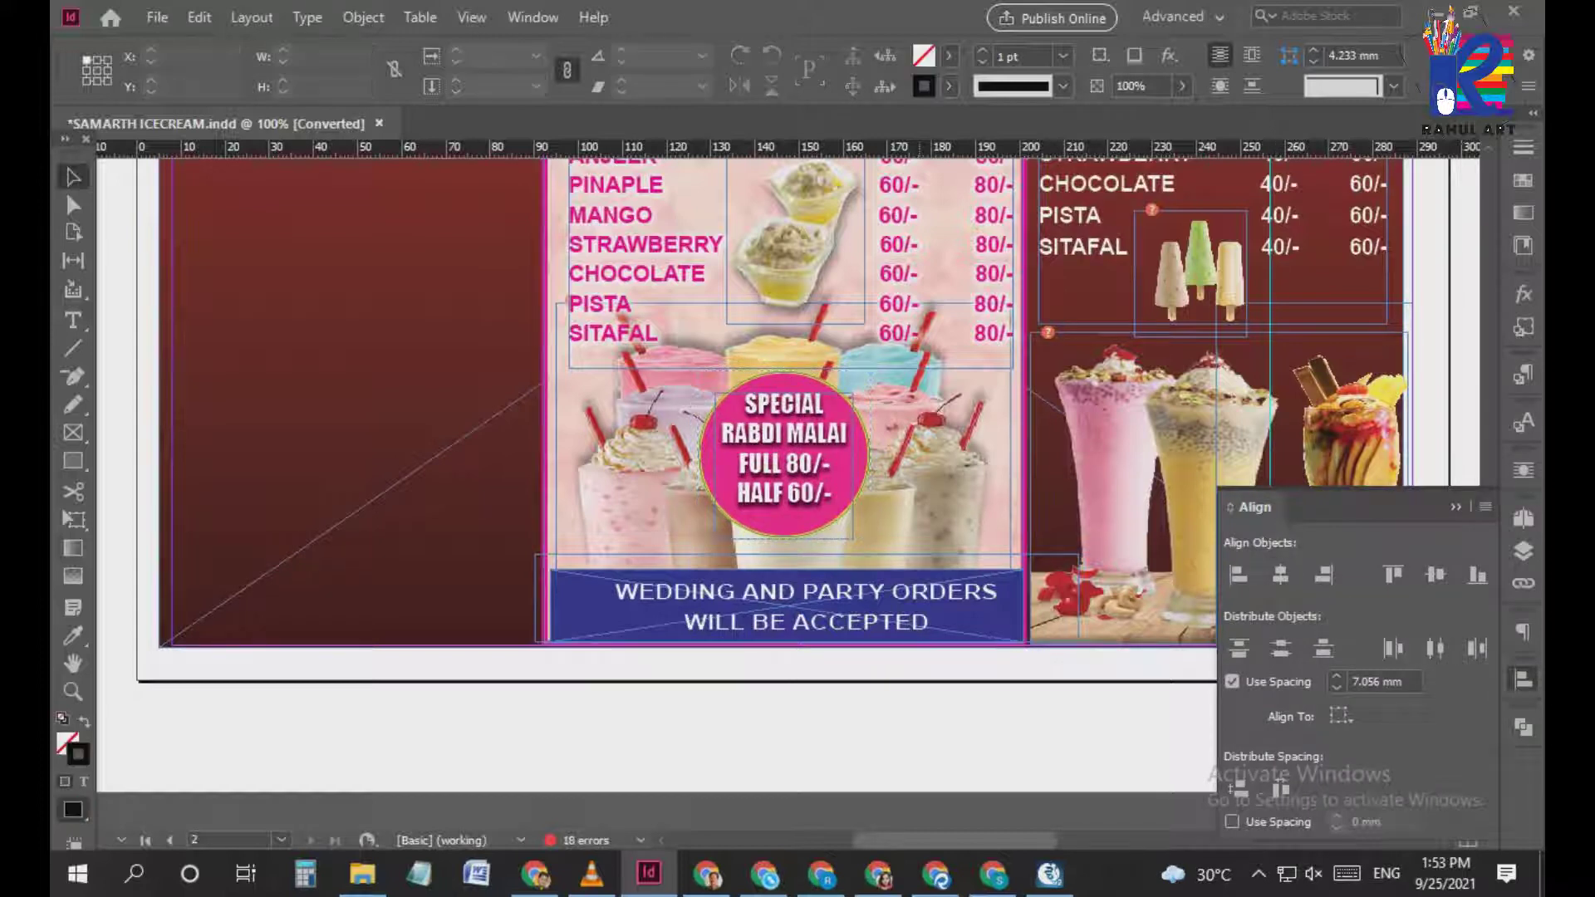
pyautogui.hotkey('ctrl', 'z')
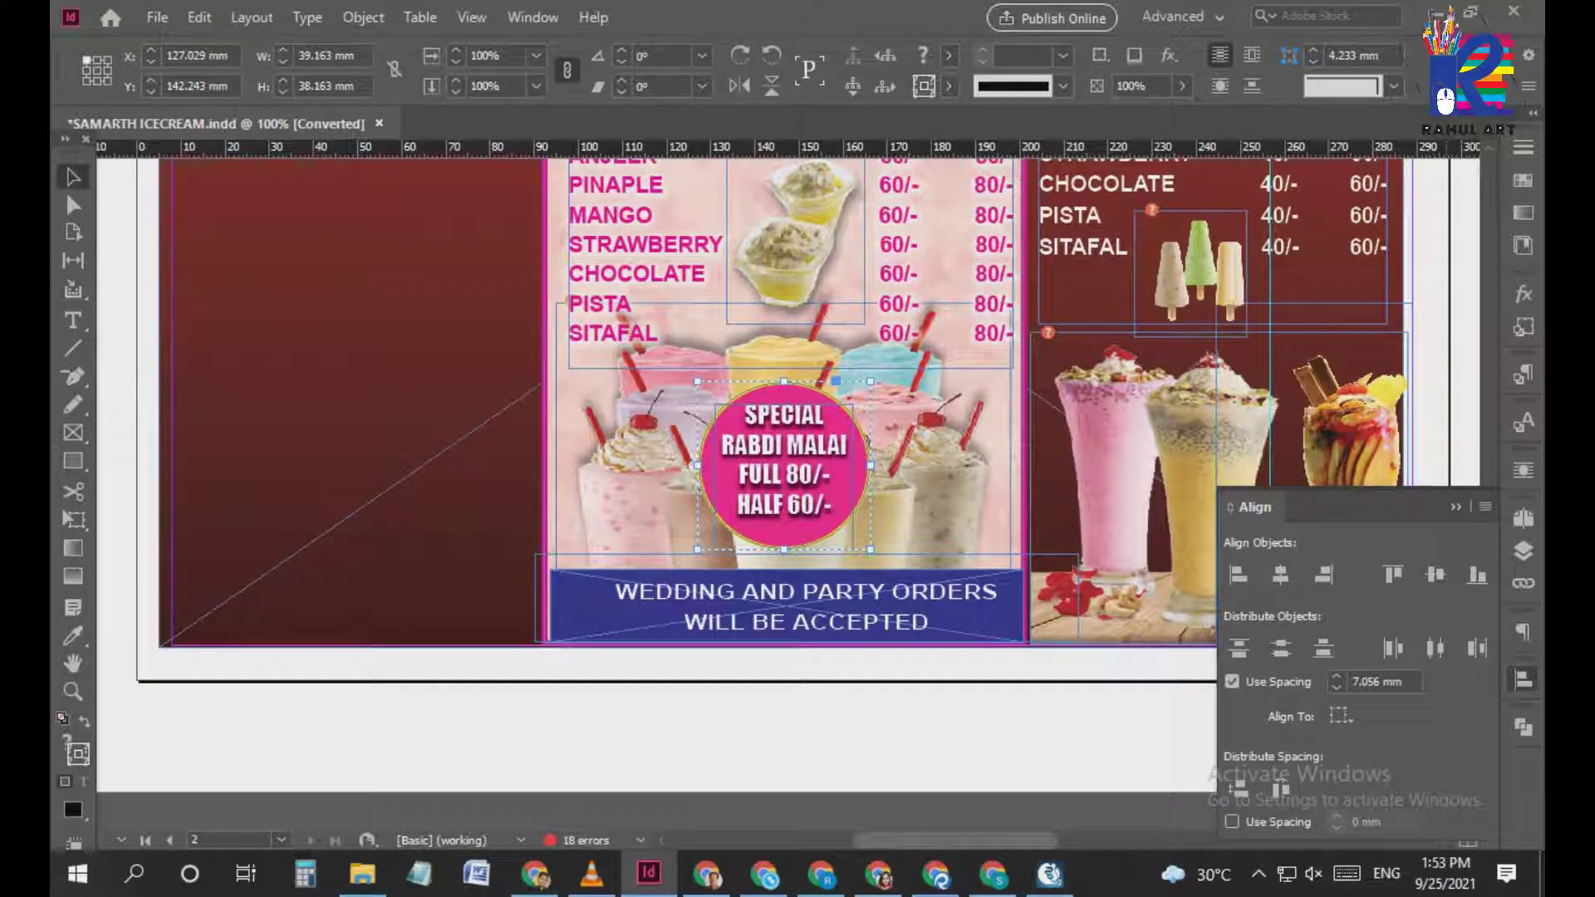
pyautogui.hotkey('shift', 'F7')
# Move the "ICECREAM" price list from the pasteboard onto the empty red panel at X 8 mm, Y 41.9 mm
pyautogui.moveTo(465, 232); pyautogui.dragTo(985, 799)
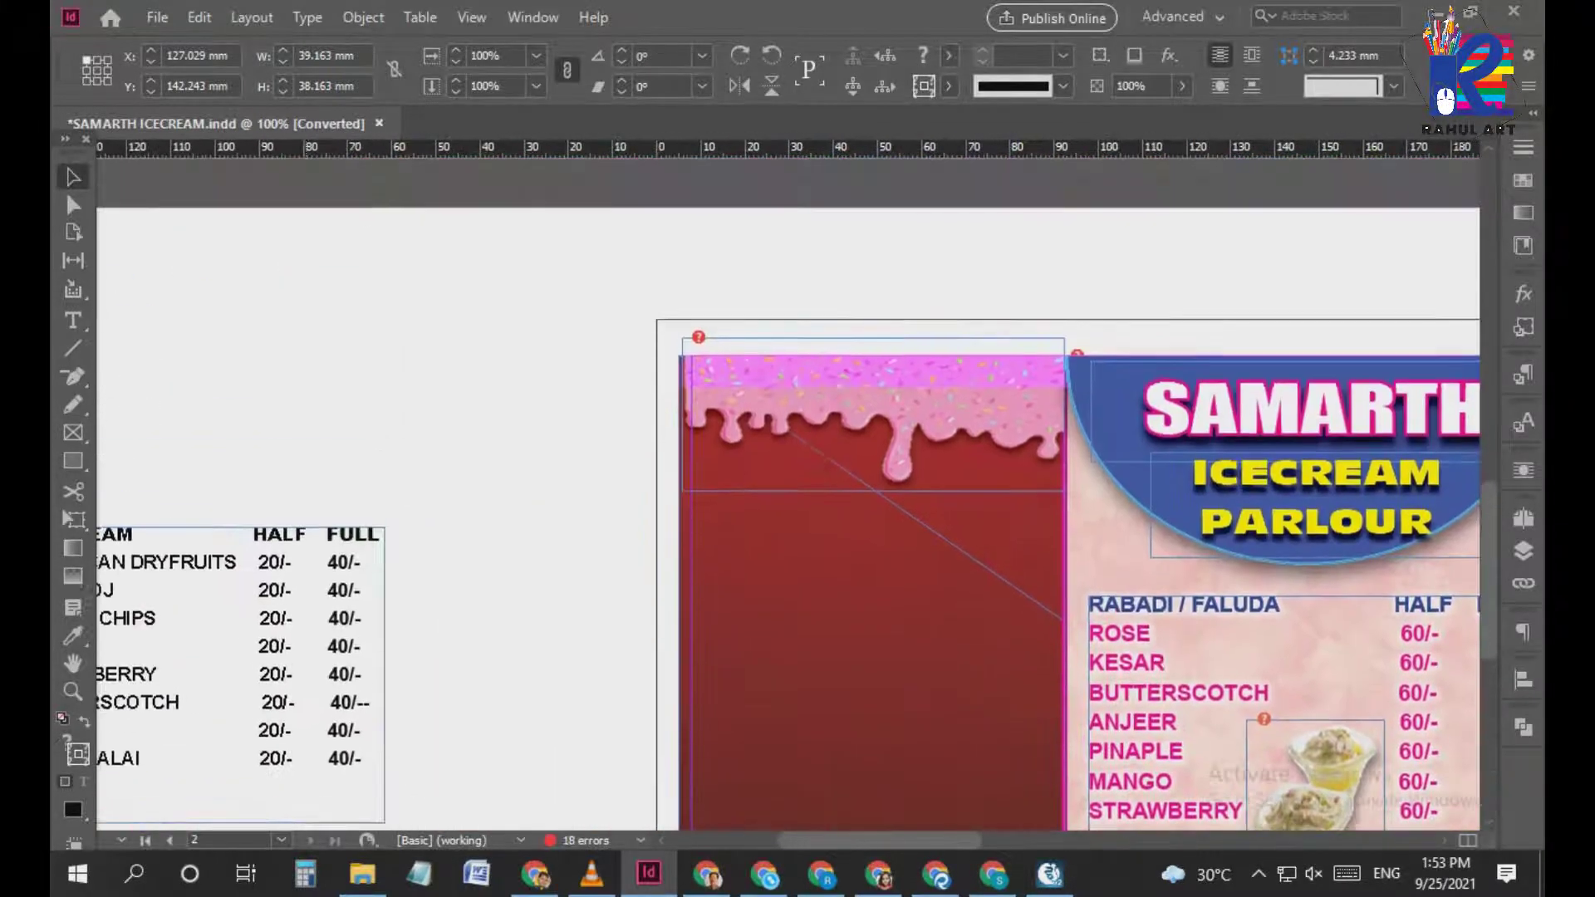
pyautogui.click(274, 646)
pyautogui.moveTo(274, 646); pyautogui.dragTo(690, 393)
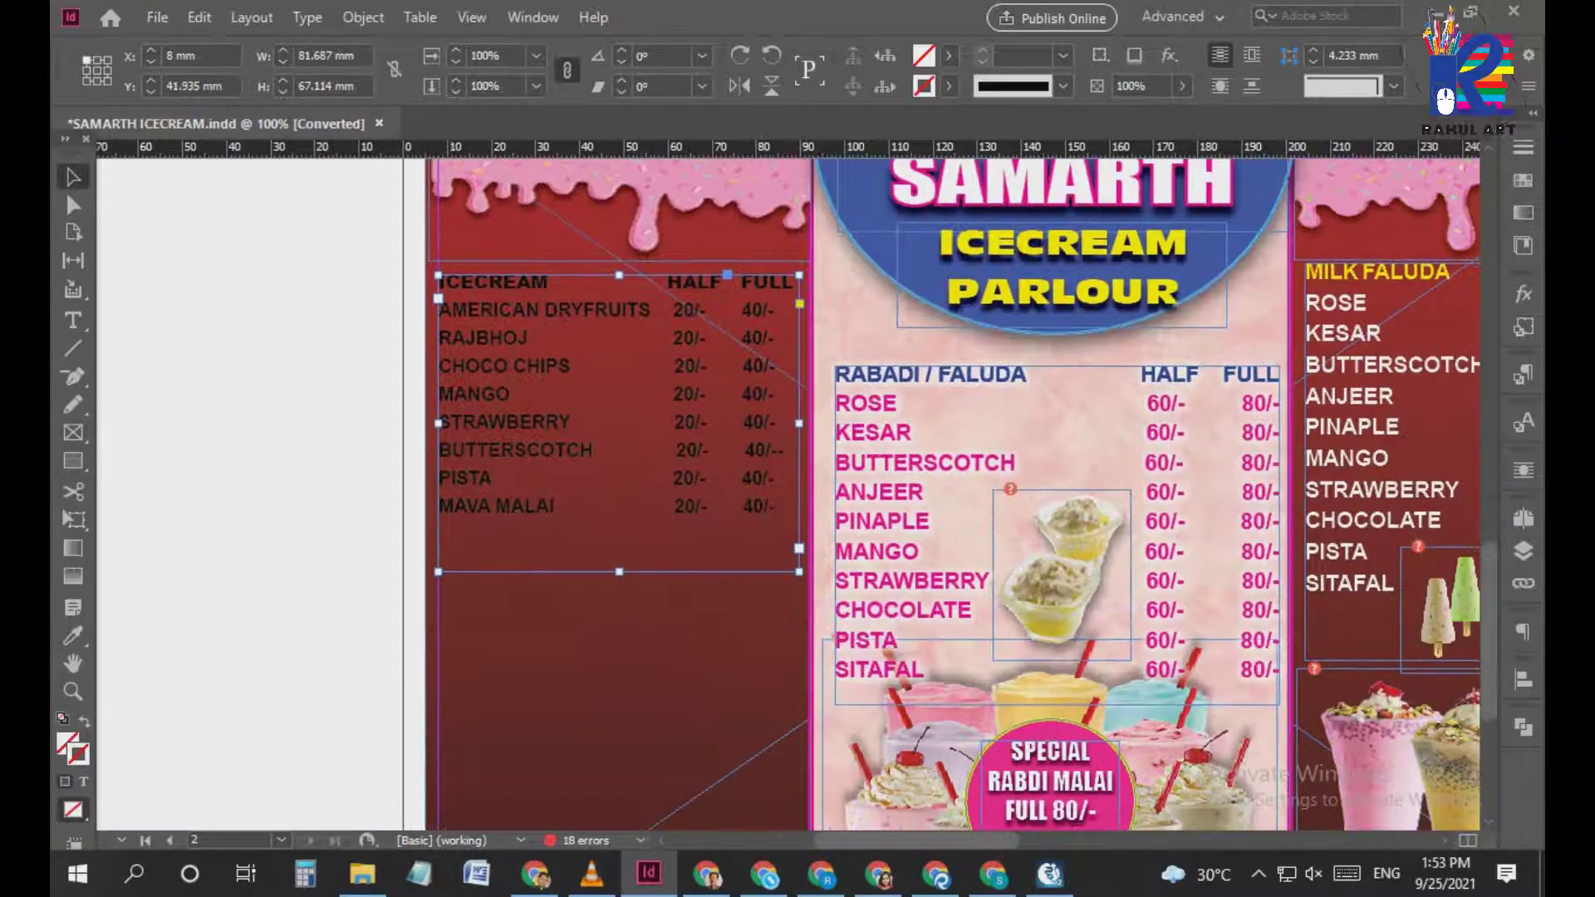
# Colour all the text of the "ICECREAM" price list with the [Paper] swatch
pyautogui.press('t')
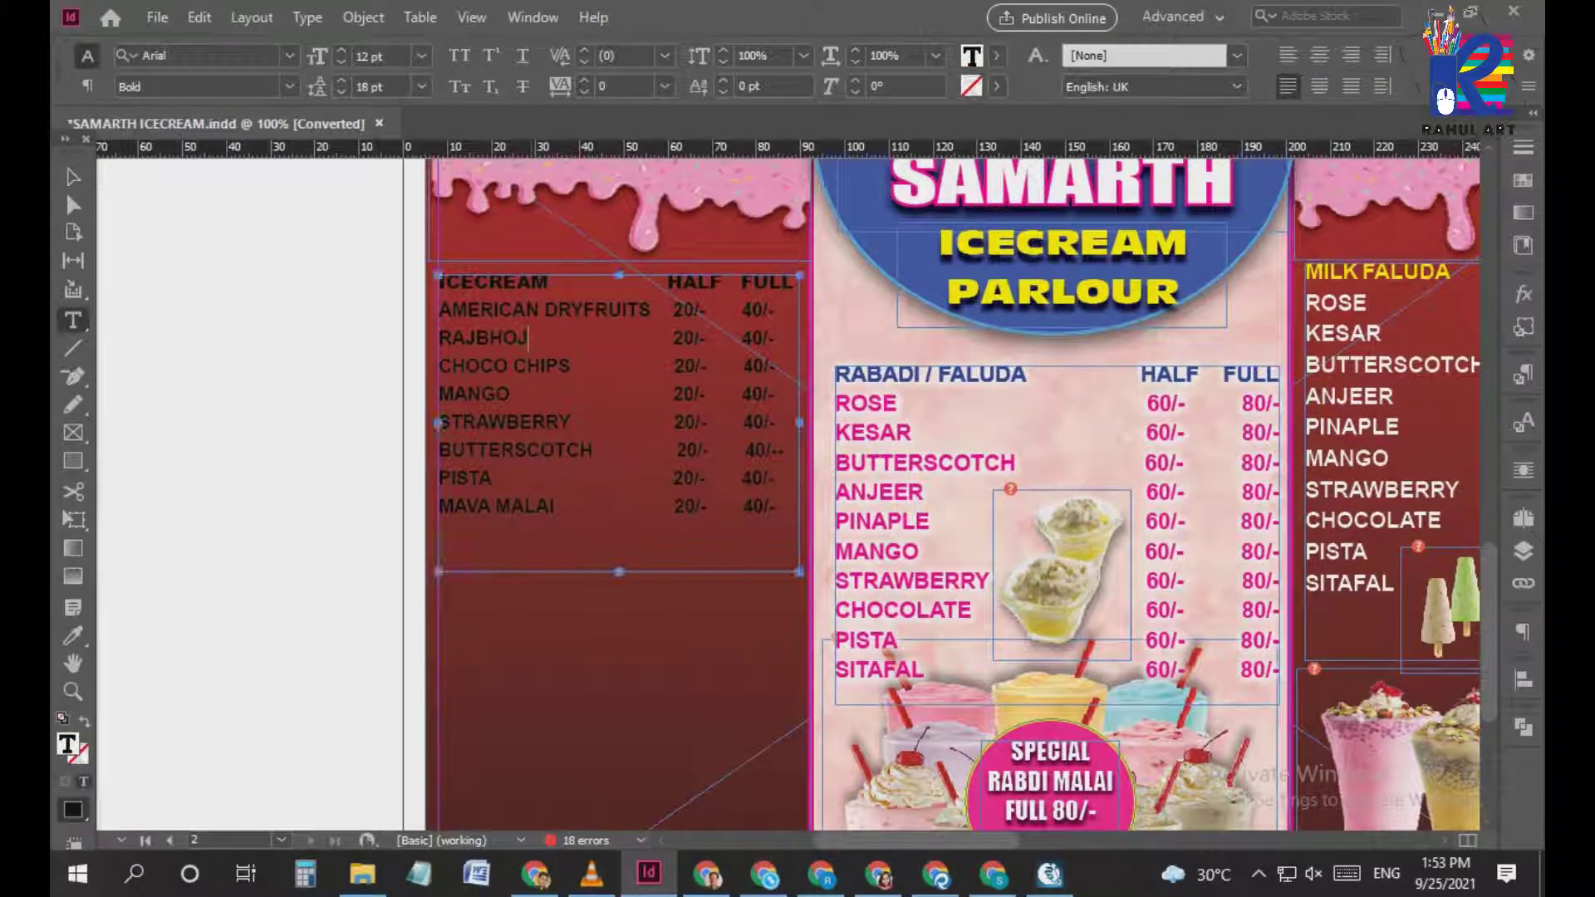
pyautogui.hotkey('ctrl', 'a')
pyautogui.click(996, 56)
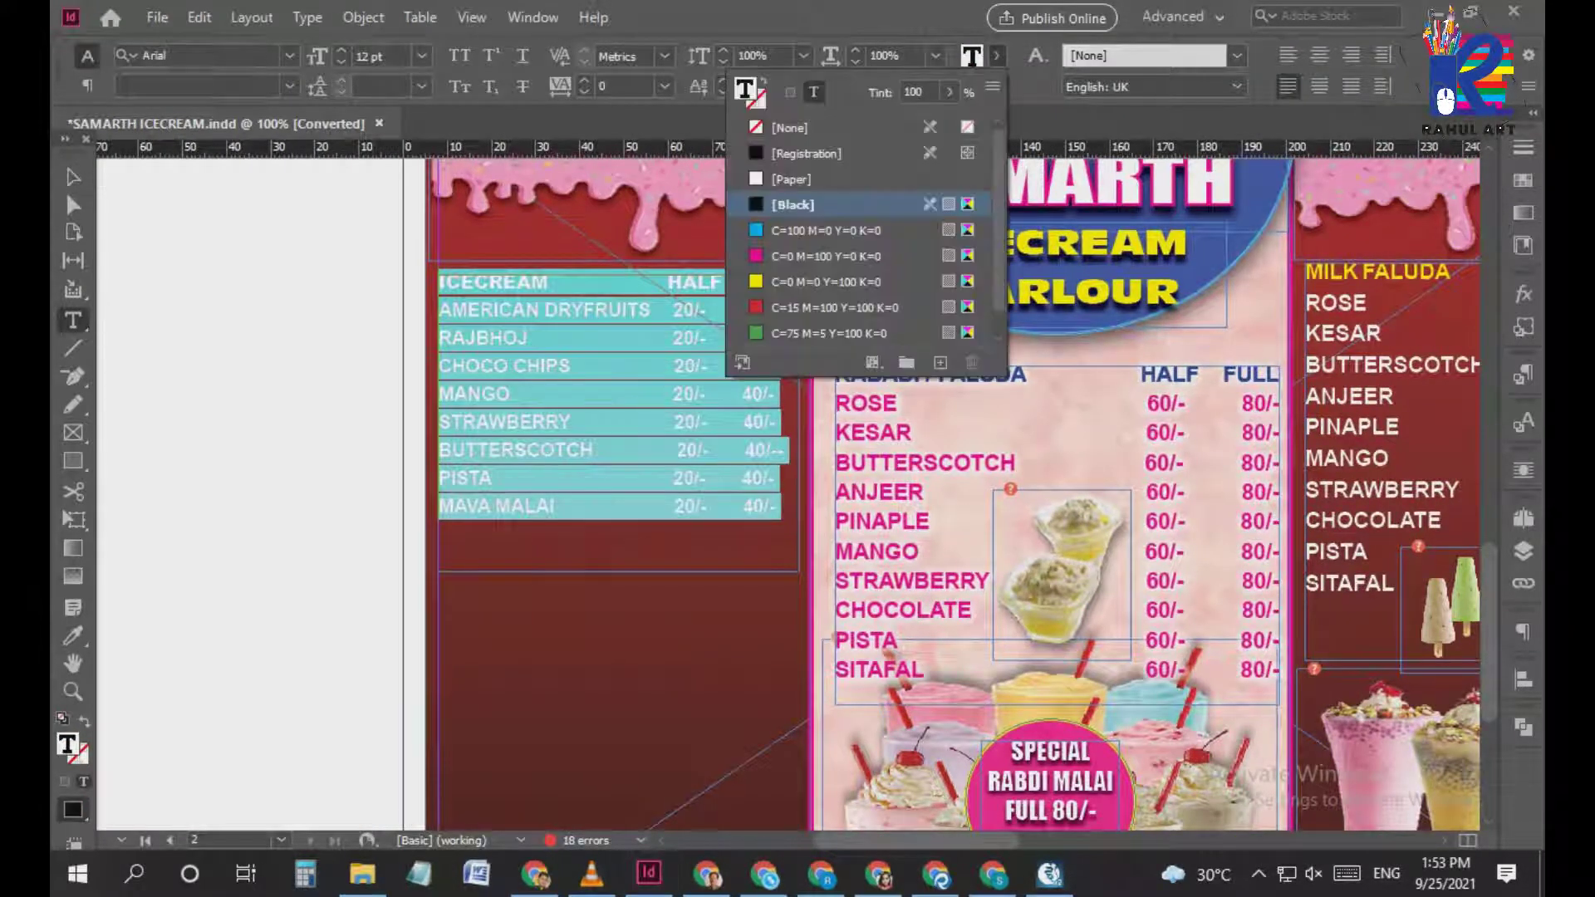
pyautogui.click(789, 178)
pyautogui.click(609, 309)
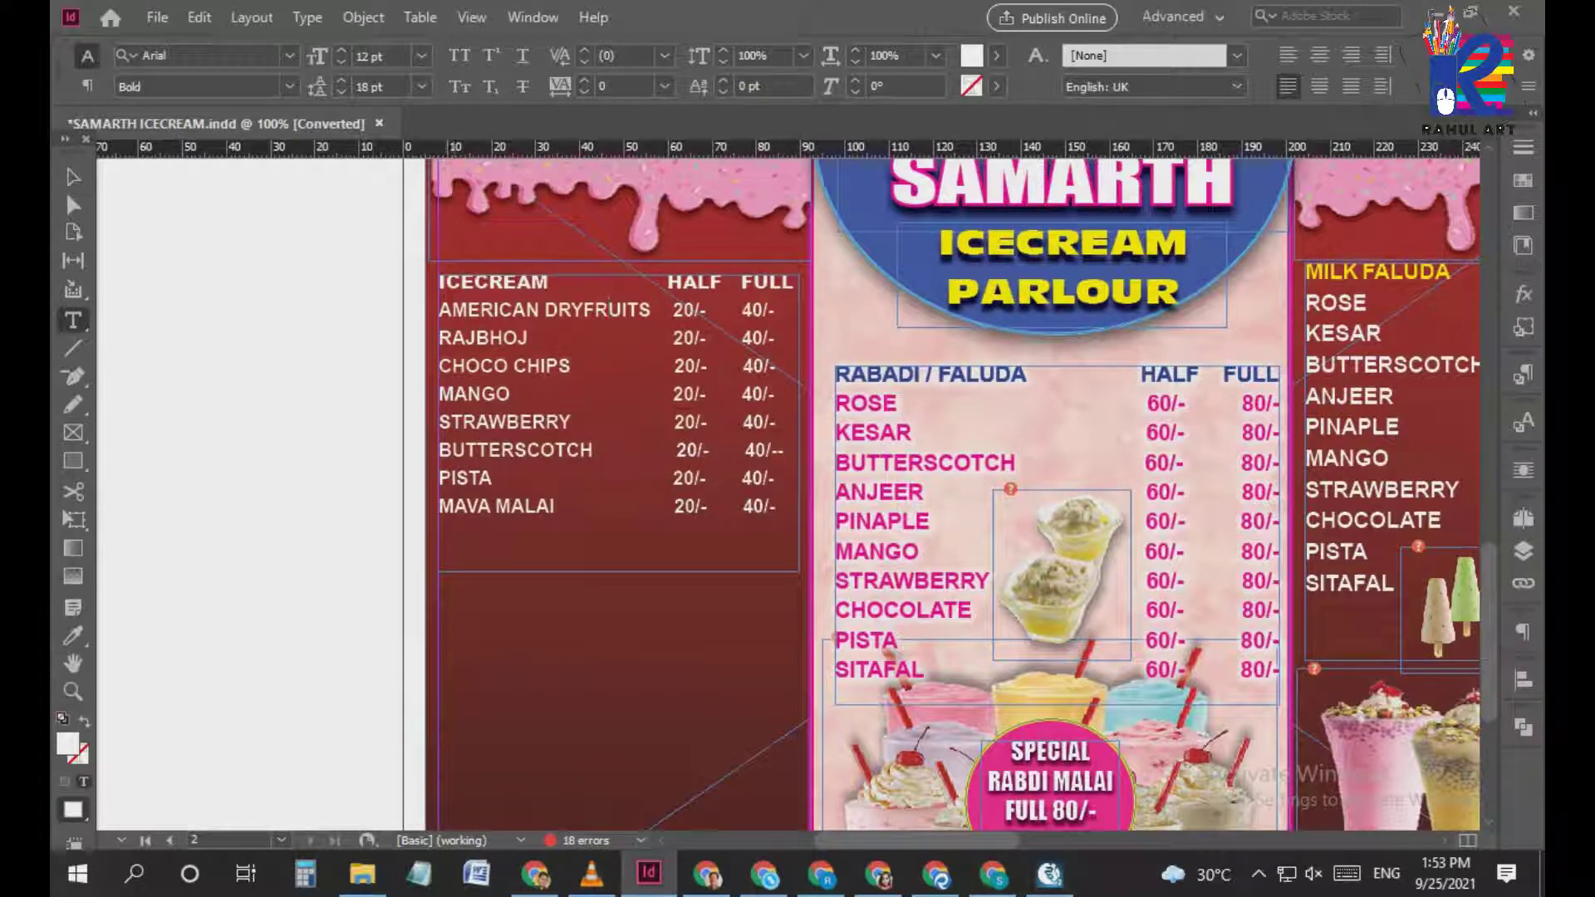
# Colour the "ICECREAM HALF FULL" heading line yellow with the C=0 M=0 Y=100 K=0 swatch
pyautogui.moveTo(465, 282); pyautogui.dragTo(769, 283)
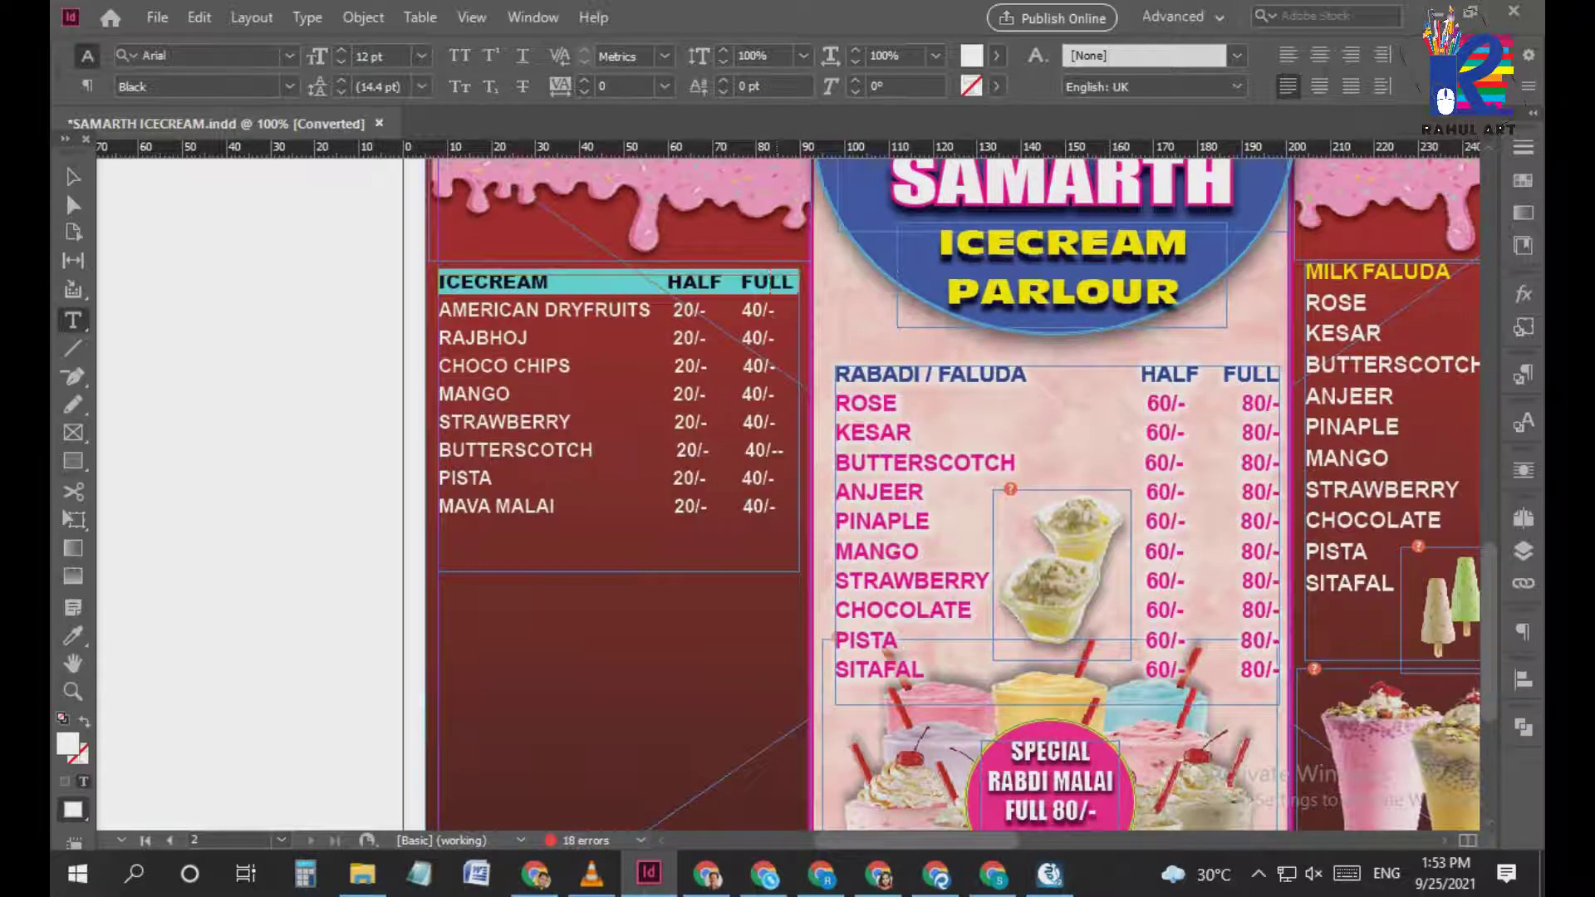
pyautogui.click(995, 56)
pyautogui.press('Down')
pyautogui.press('Down')
pyautogui.press('Down')
pyautogui.press('Down')
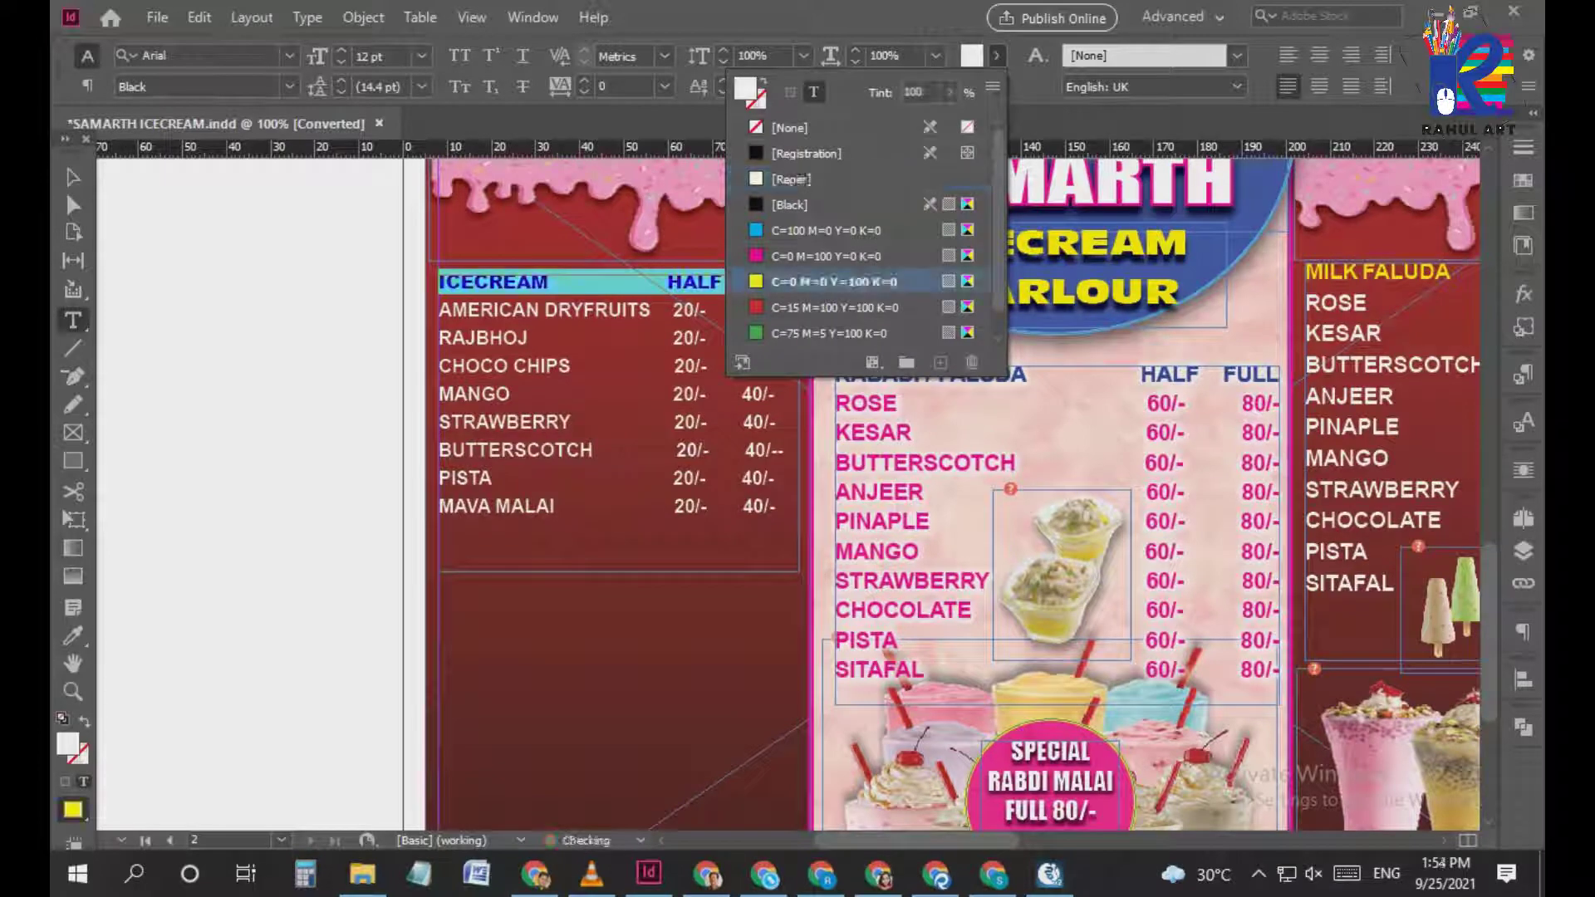
pyautogui.press('Escape')
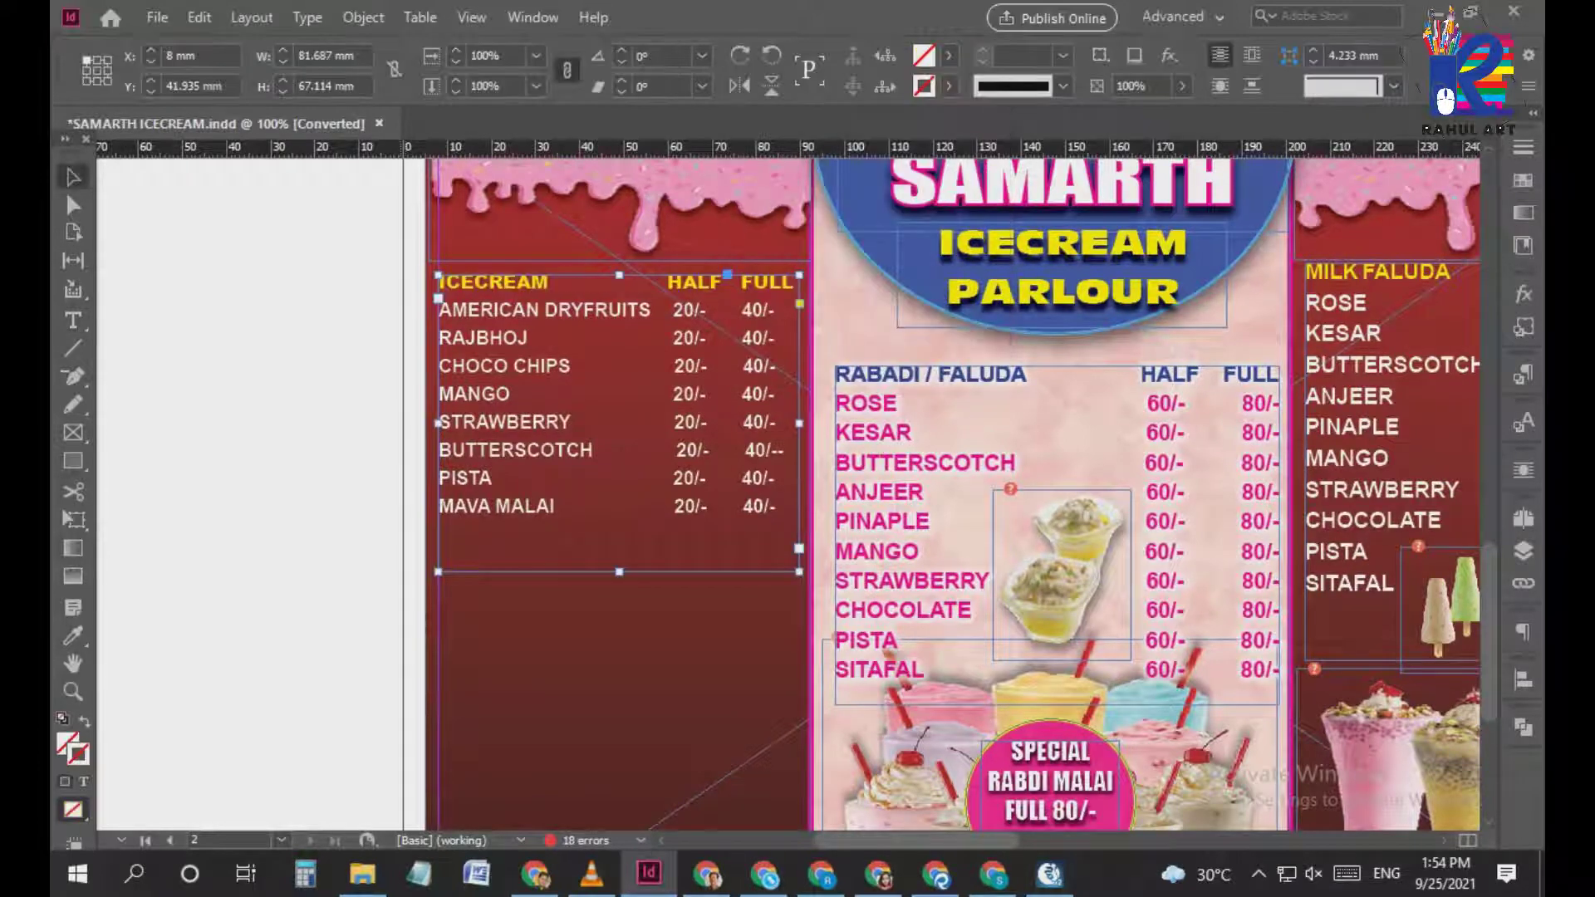
# Place the purple ice cream cone picture at the end of the "ICECREAM" list, at about X 35.2 mm, Y 90.6 mm
pyautogui.hotkey('ctrl', '-')
pyautogui.scroll(-1, 788, 495)
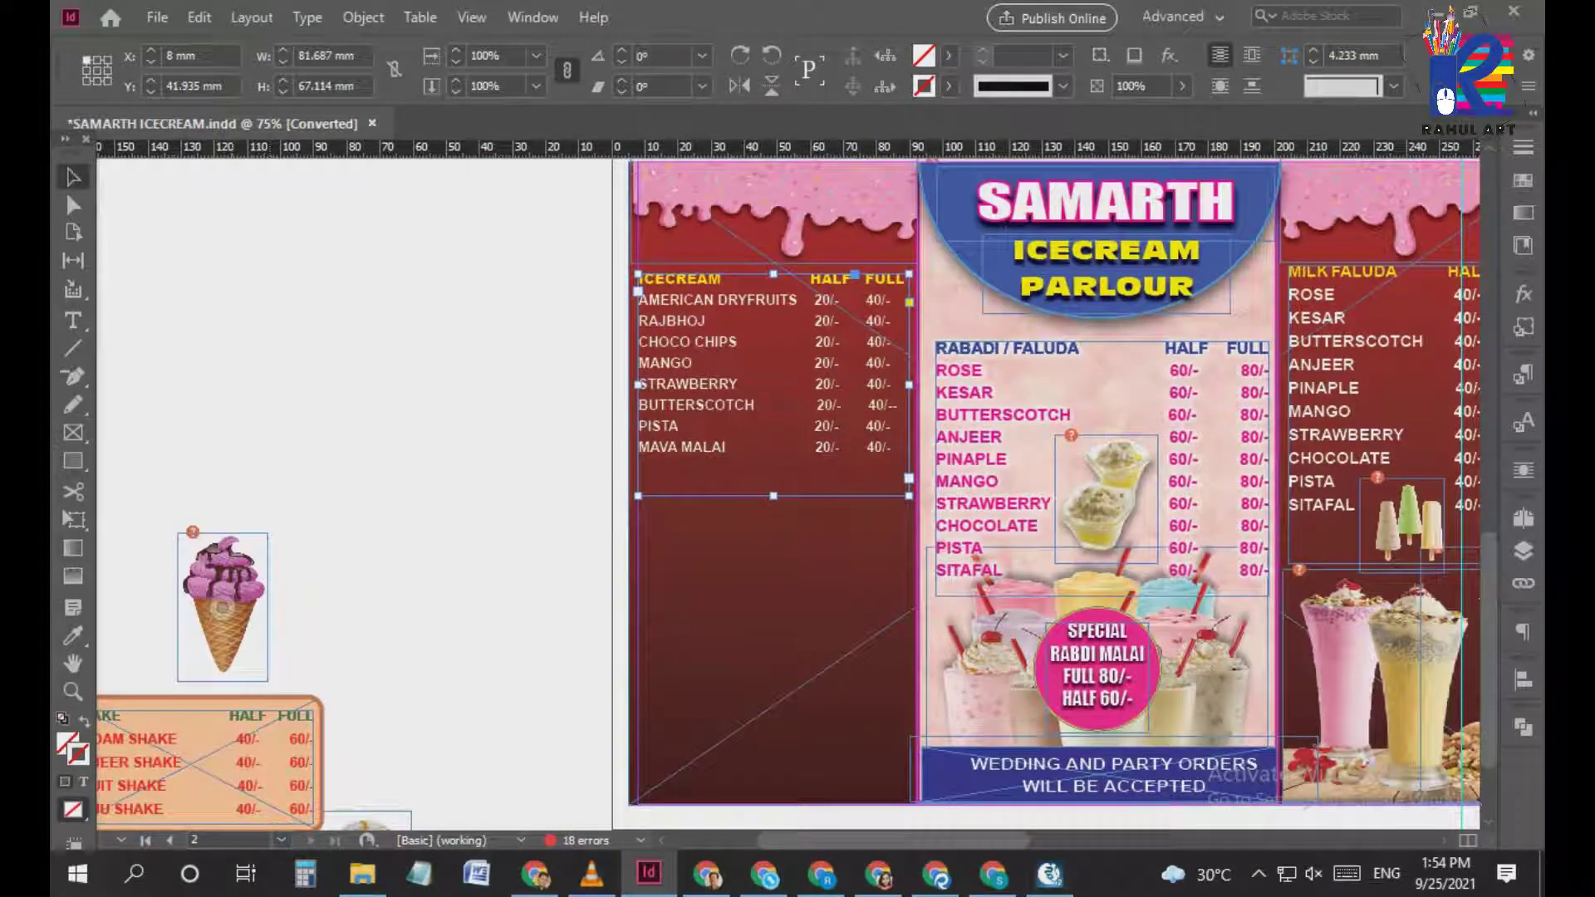
pyautogui.moveTo(222, 635); pyautogui.dragTo(773, 508)
# Move the orange "SHAKE" price box from the pasteboard to just below the ice cream cone
pyautogui.scroll(-1, 773, 507)
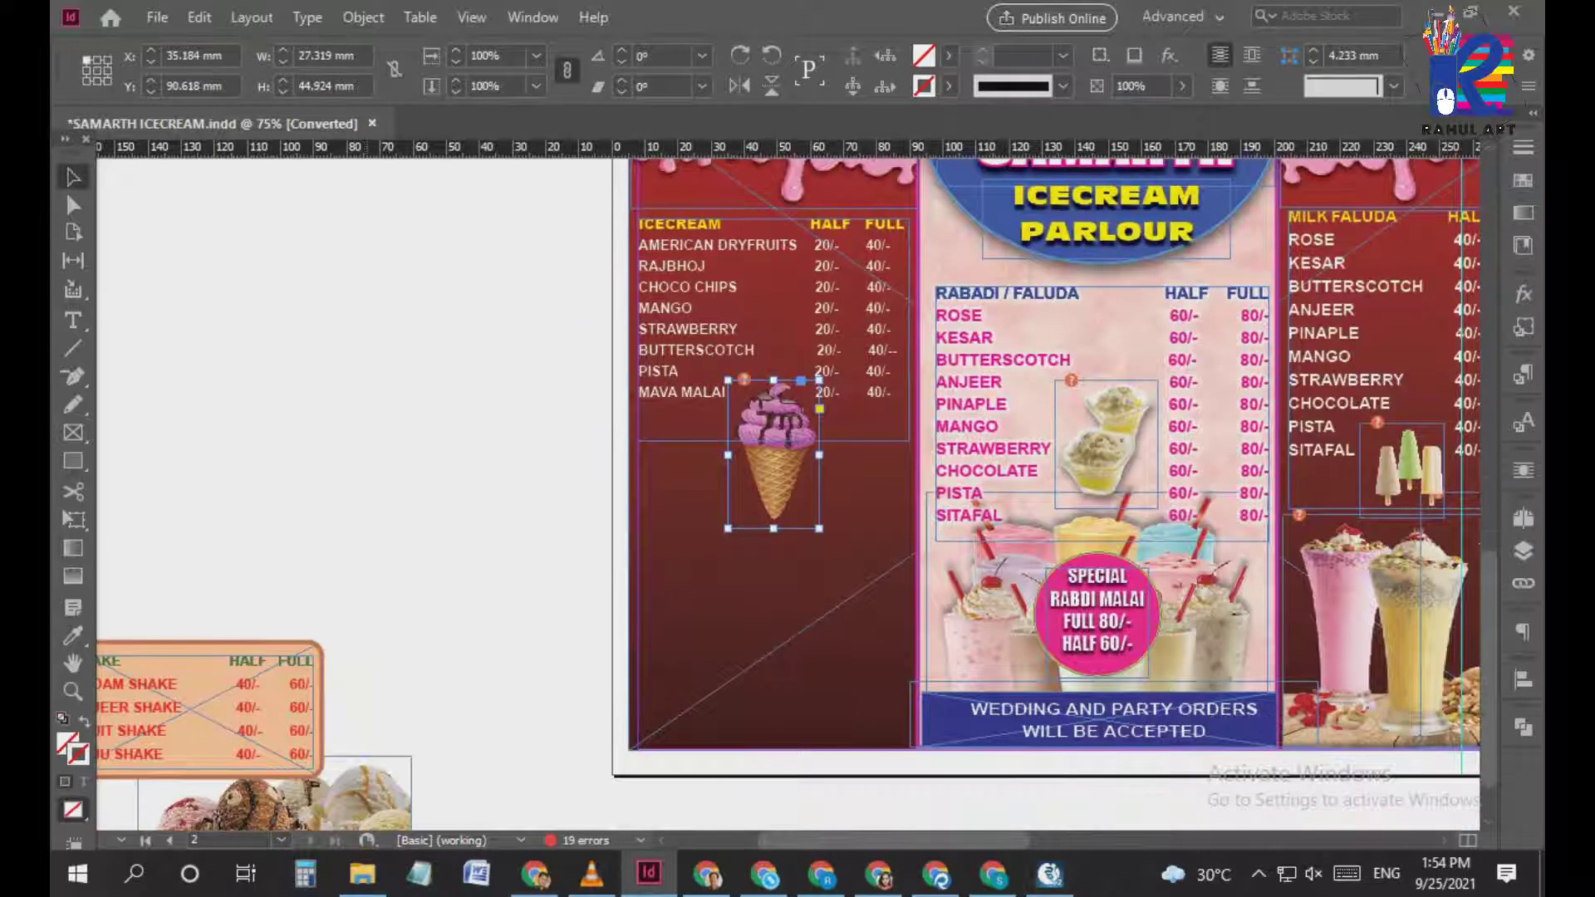
pyautogui.moveTo(264, 705); pyautogui.dragTo(772, 586)
pyautogui.click(466, 656)
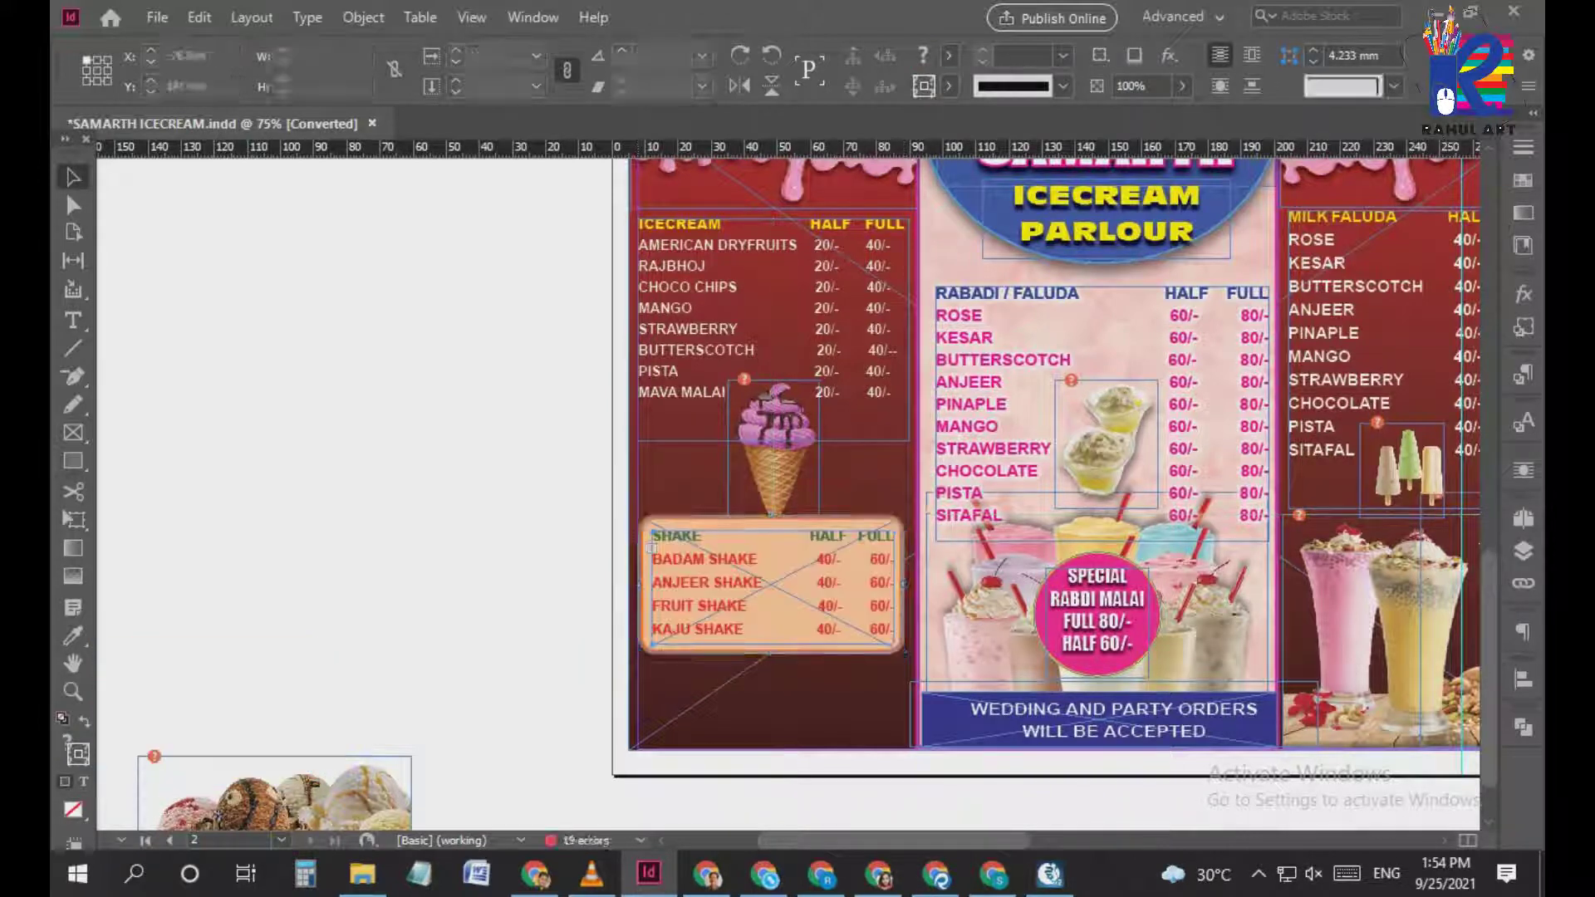
# Place the ice cream scoops picture at the foot of the red panel below the "SHAKE" box, at about X 7.7 mm, Y 168.6 mm
pyautogui.moveTo(332, 797); pyautogui.dragTo(833, 681)
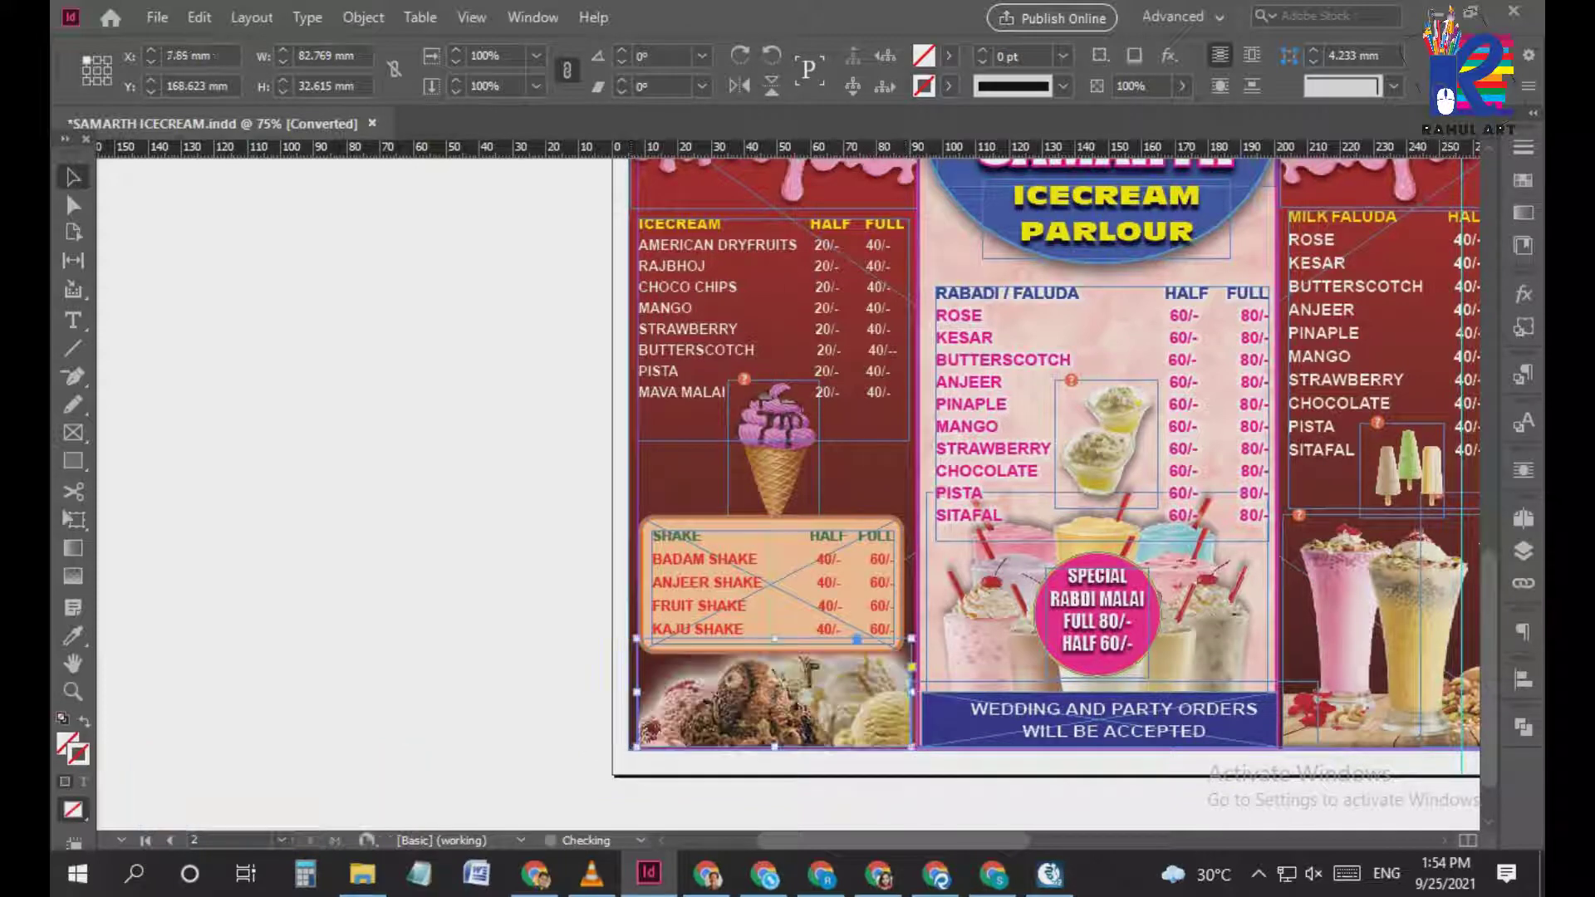
pyautogui.hotkey('ctrl', '=')
pyautogui.scroll(1, 796, 490)
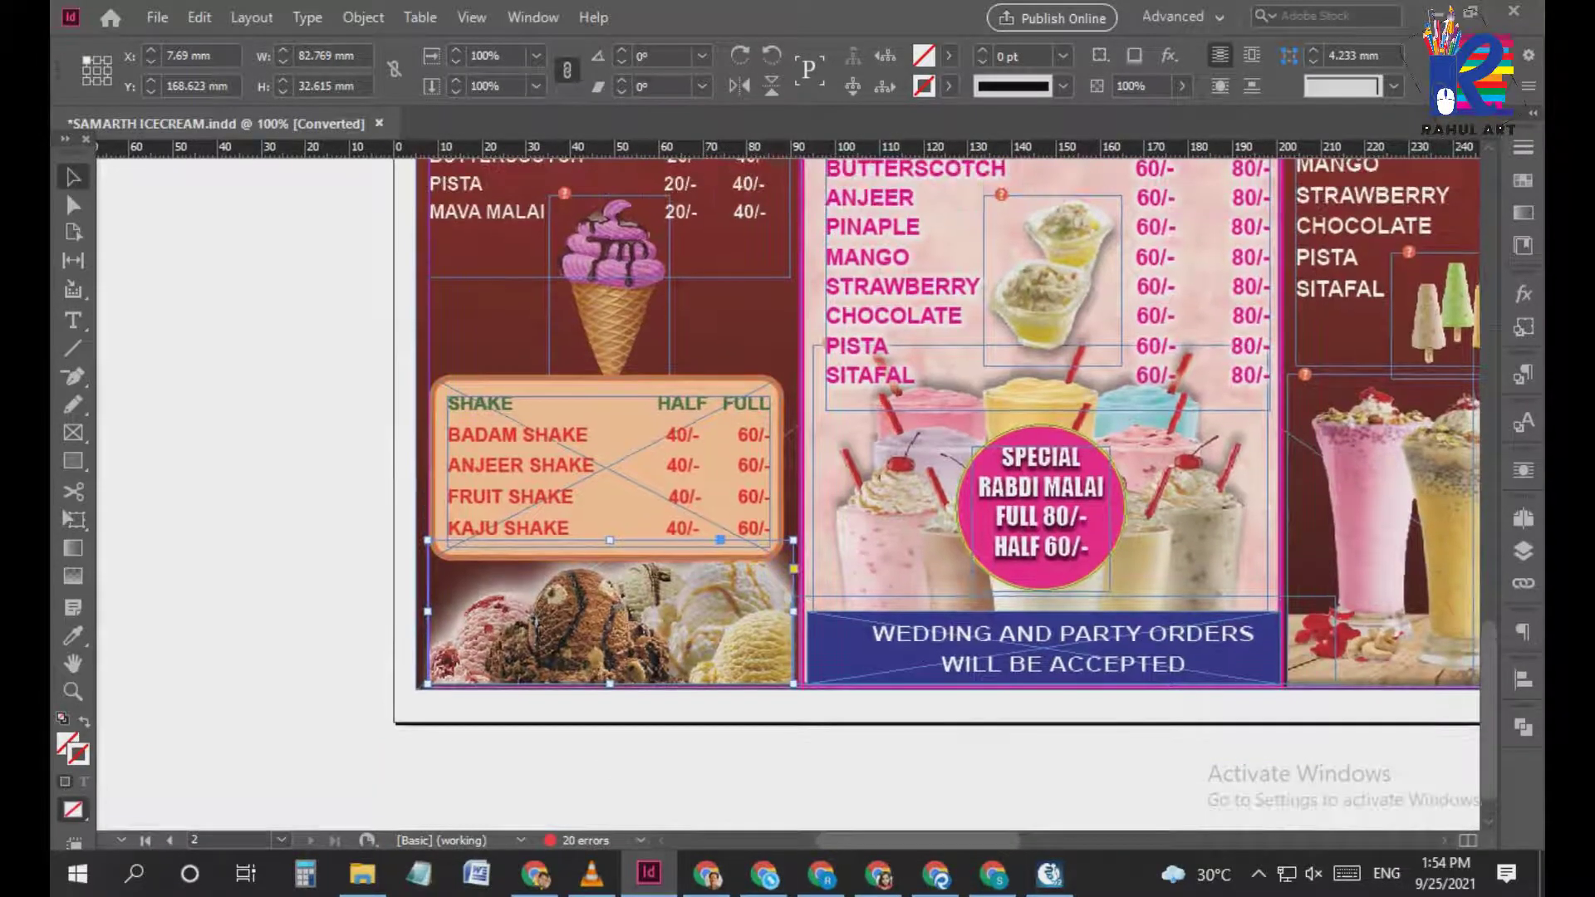
# Stretch the scoops picture's frame to about 86.5 by 33.4 mm and shift it to about X 4.4 mm, Y 169.6 mm
pyautogui.hotkey('ctrl', '=')
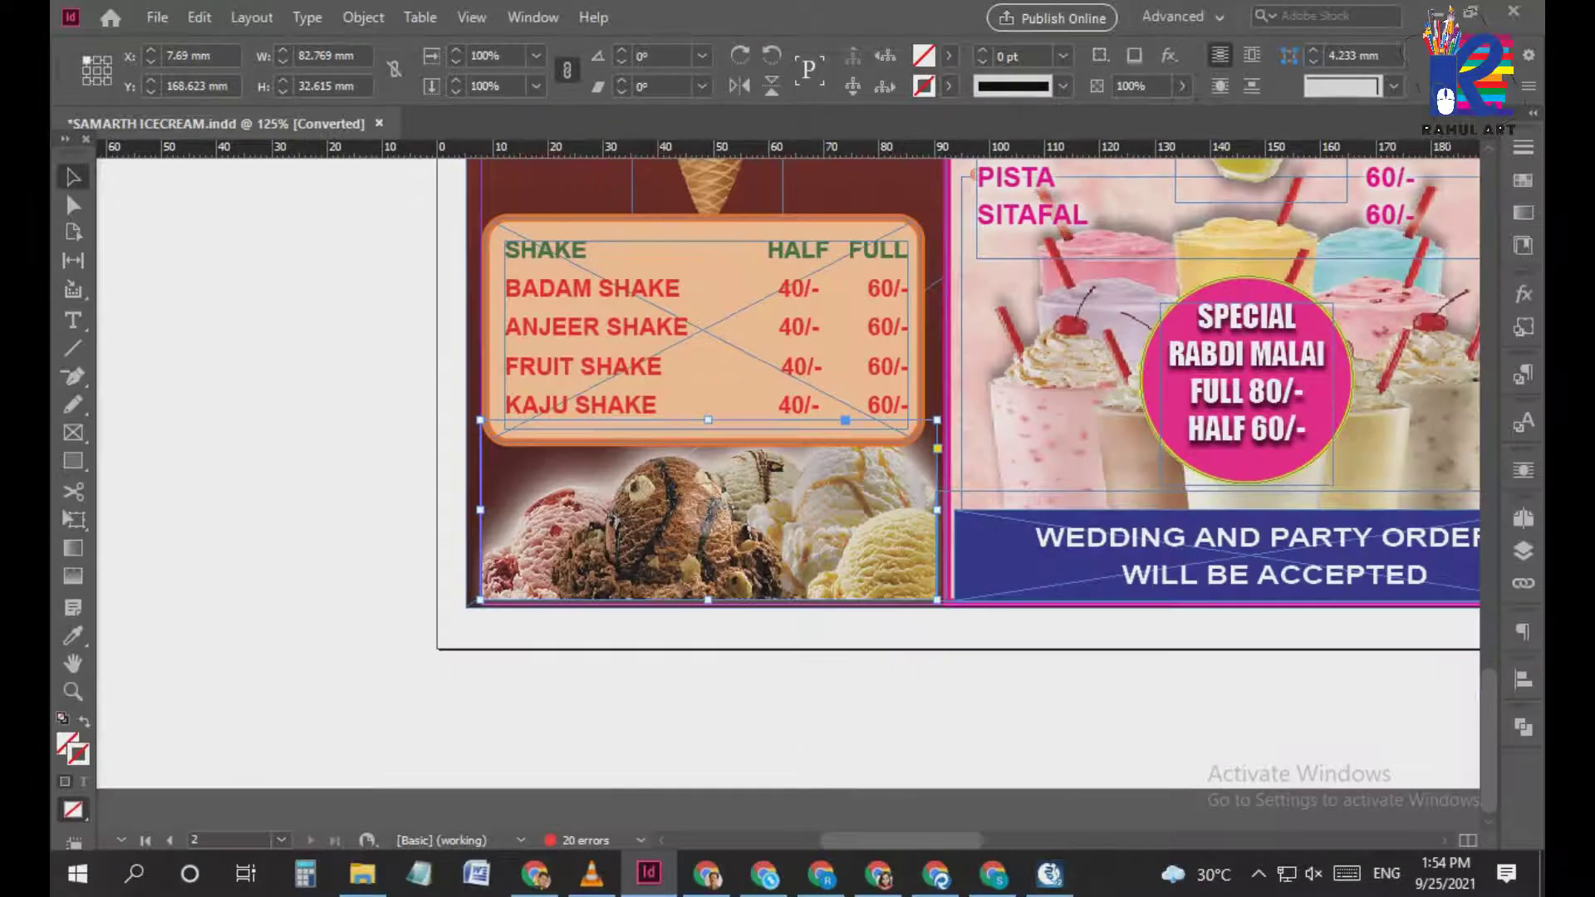
pyautogui.moveTo(480, 509); pyautogui.dragTo(466, 509)
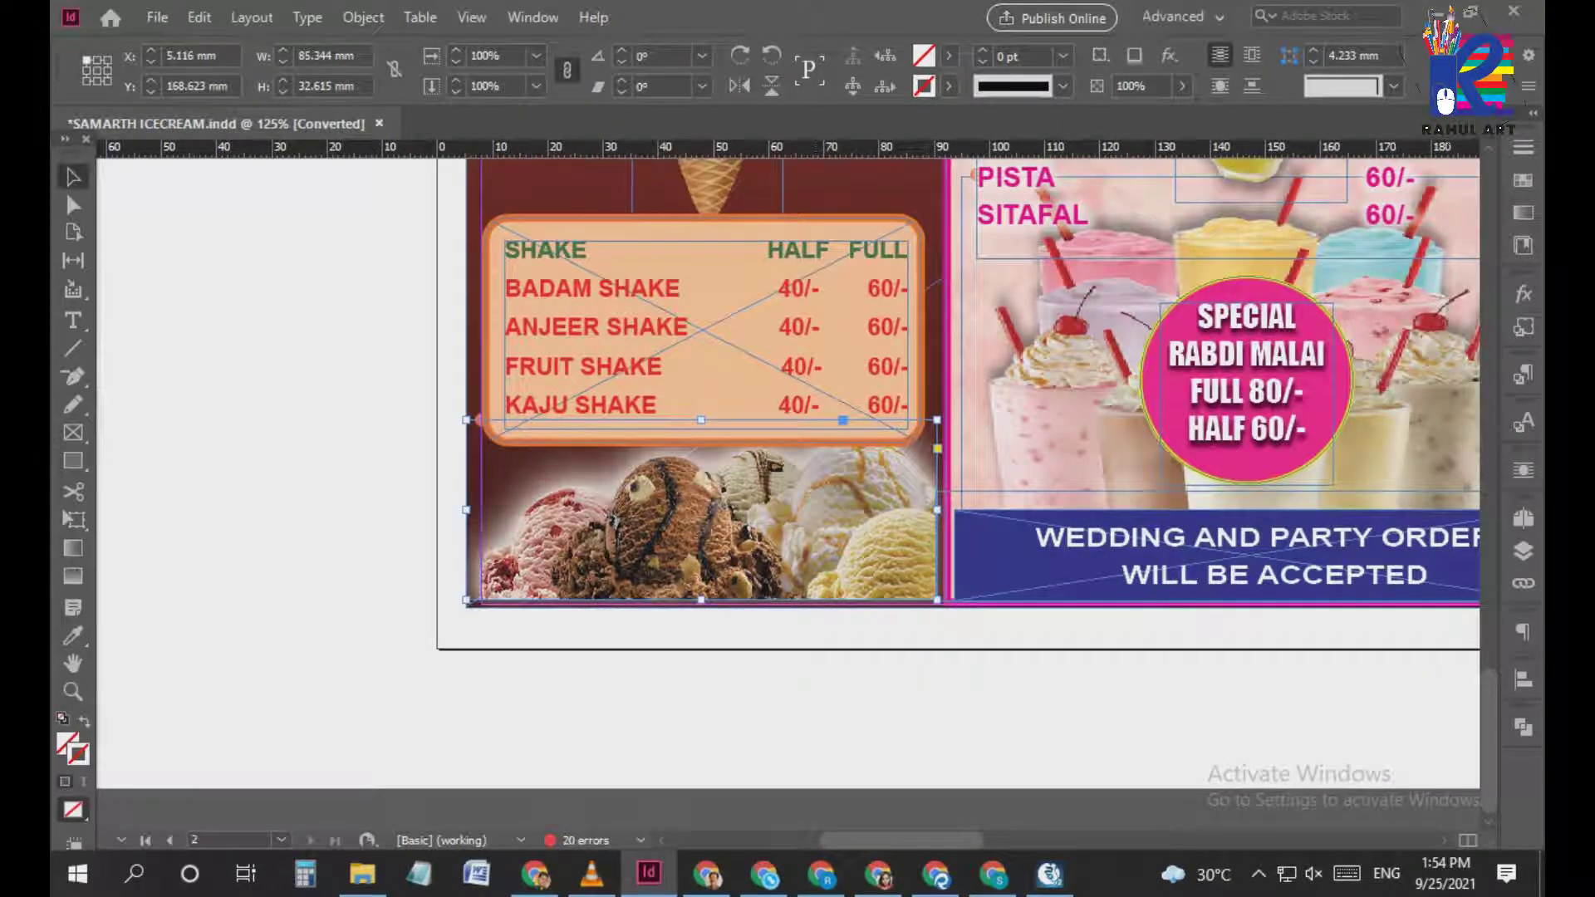
pyautogui.moveTo(937, 600); pyautogui.dragTo(936, 605)
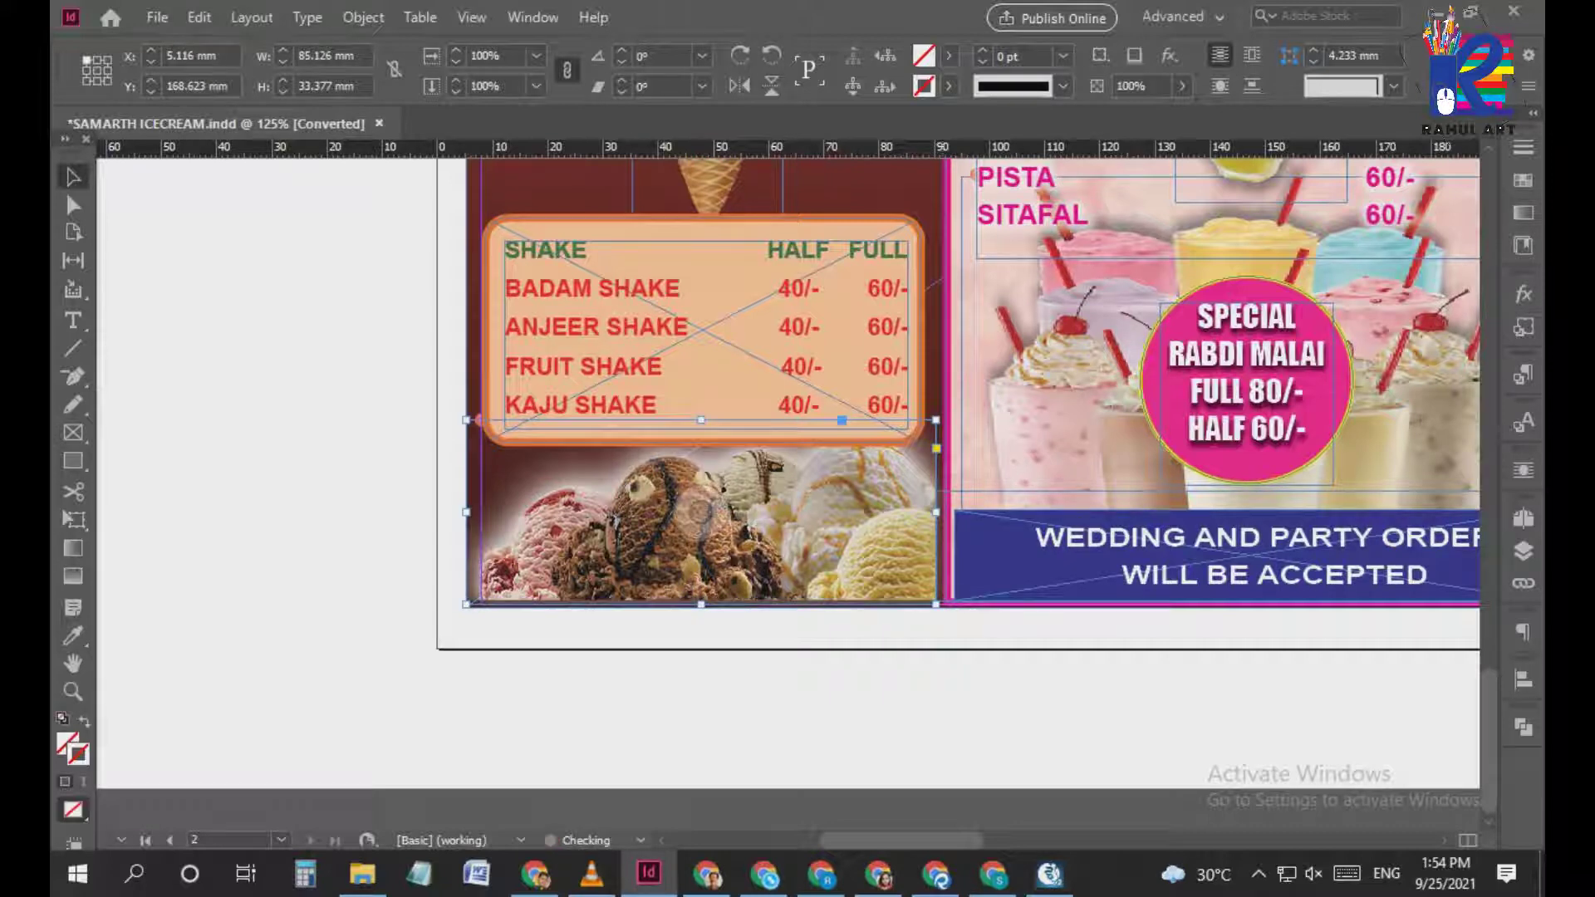
pyautogui.moveTo(936, 512); pyautogui.dragTo(943, 513)
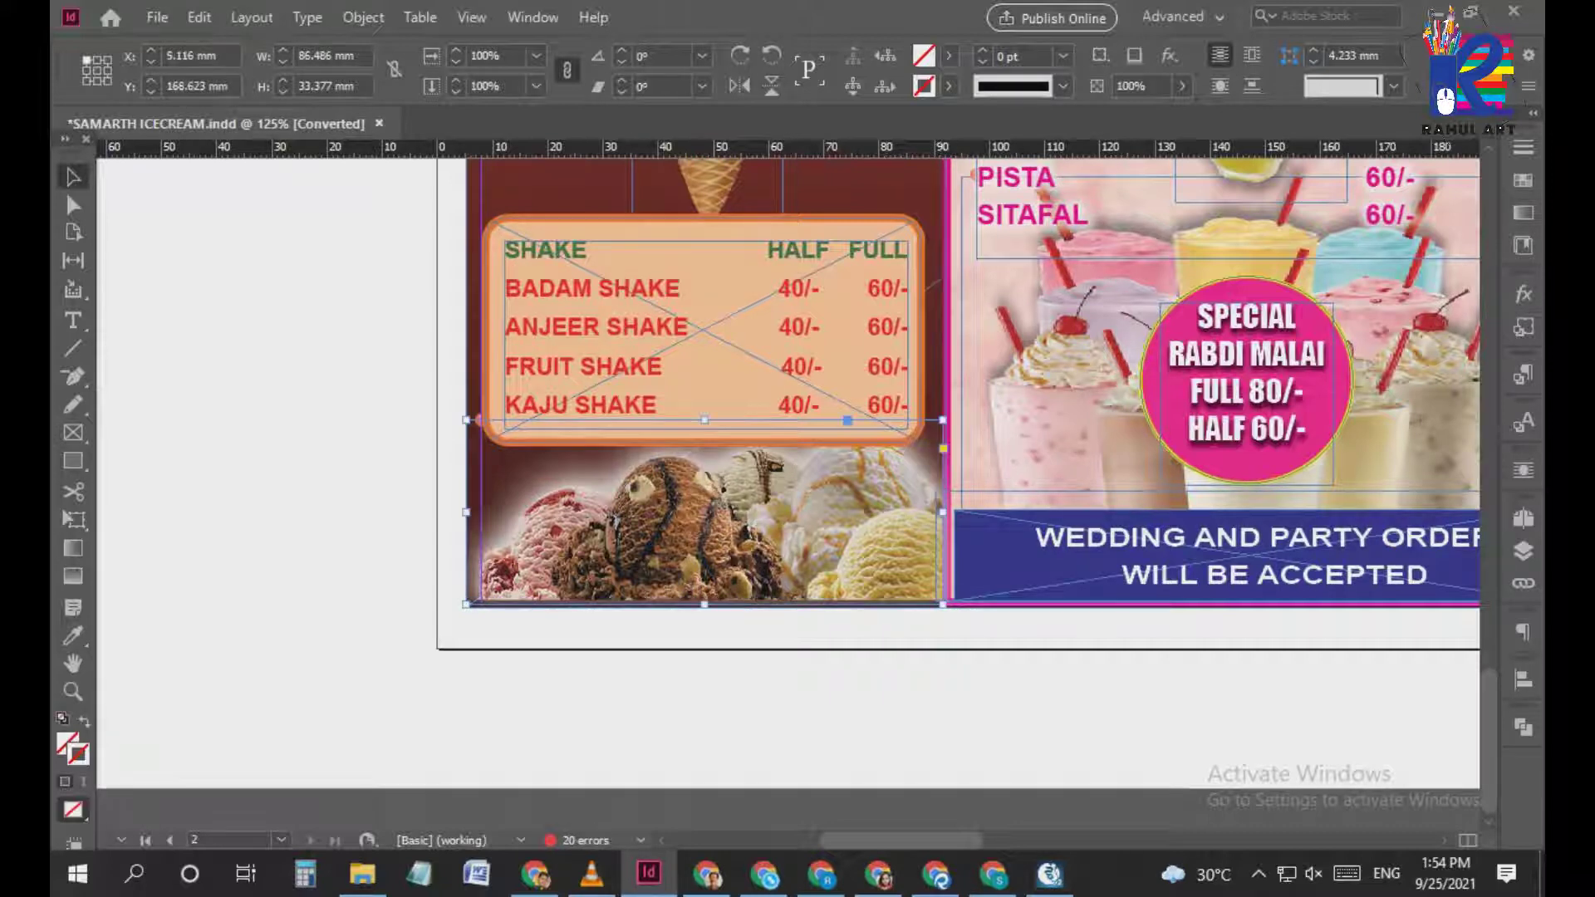
pyautogui.moveTo(612, 521); pyautogui.dragTo(607, 527)
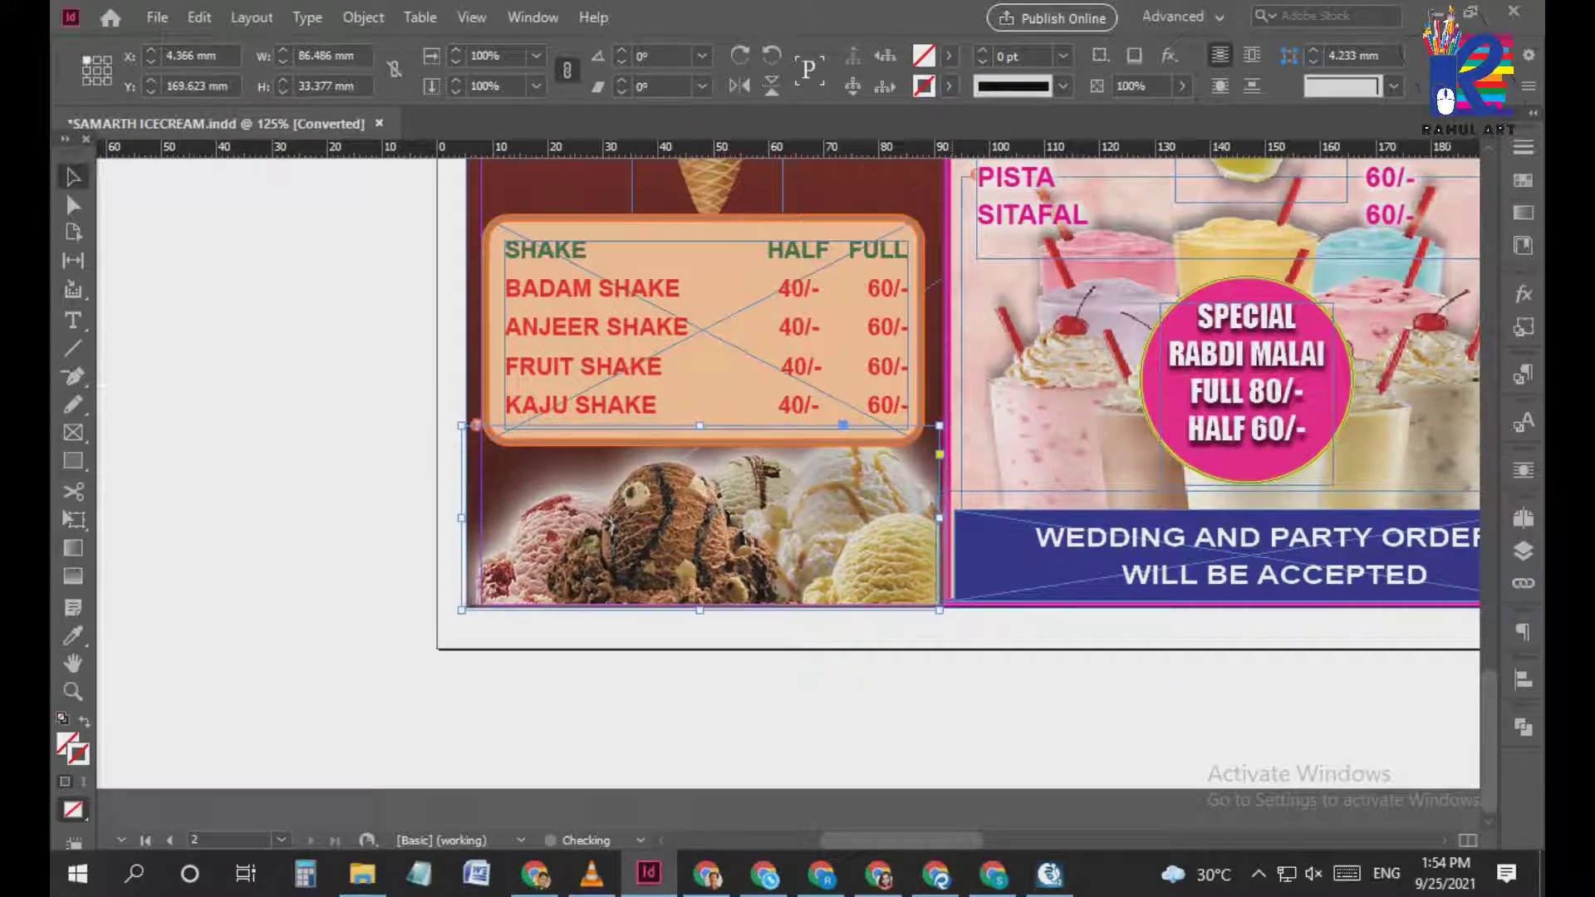
pyautogui.hotkey('ctrl', 'shift', 'a')
pyautogui.scroll(3, 911, 390)
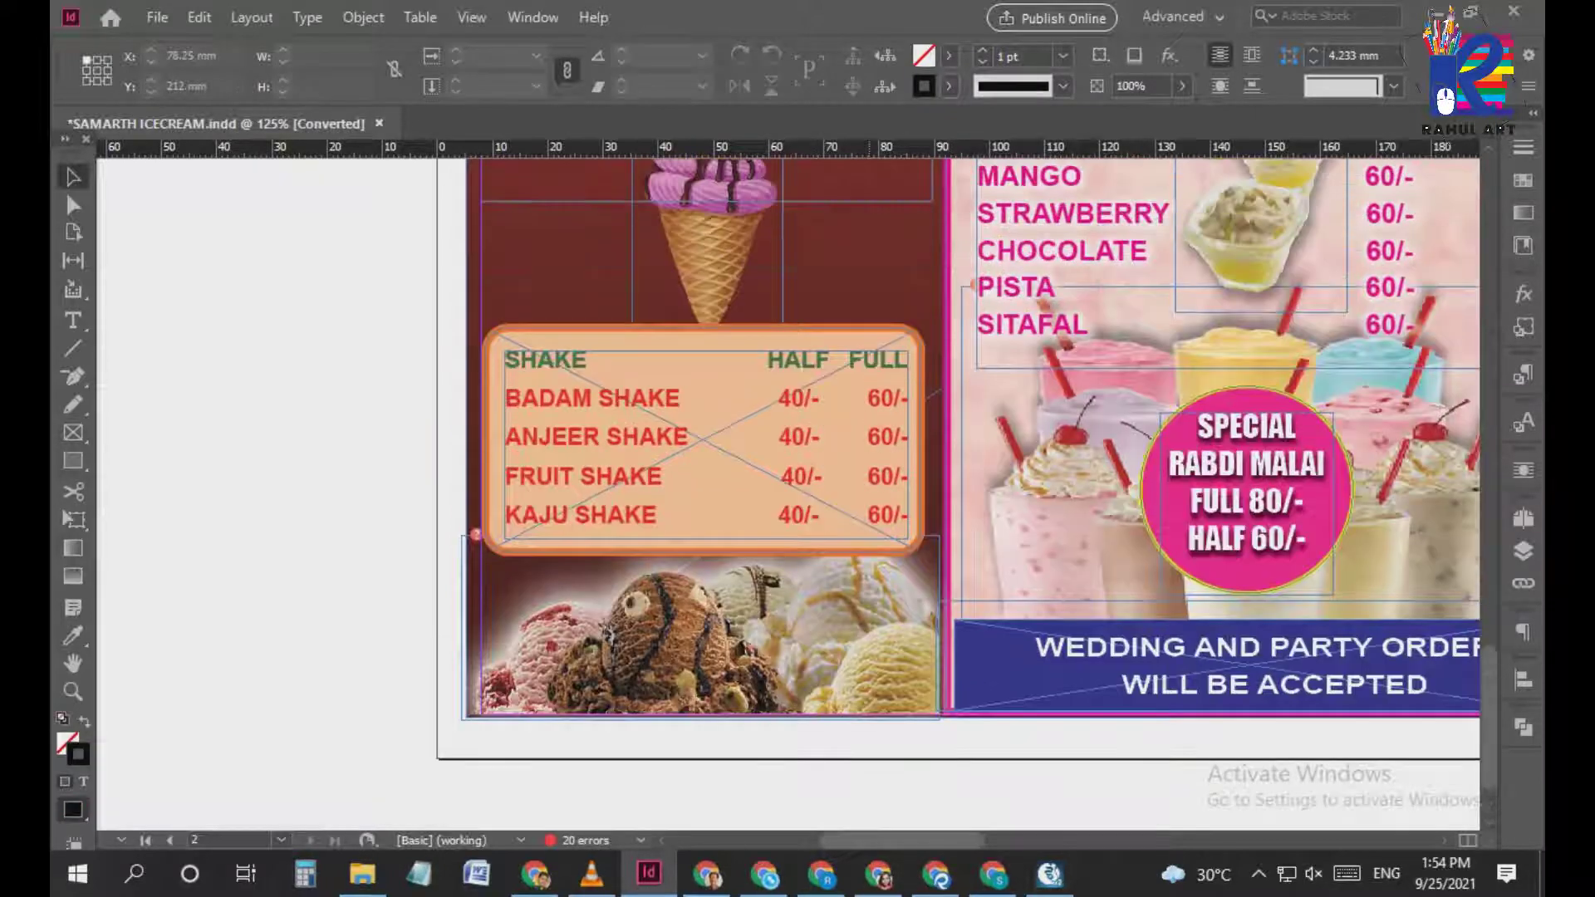
pyautogui.scroll(1, 911, 390)
pyautogui.click(826, 514)
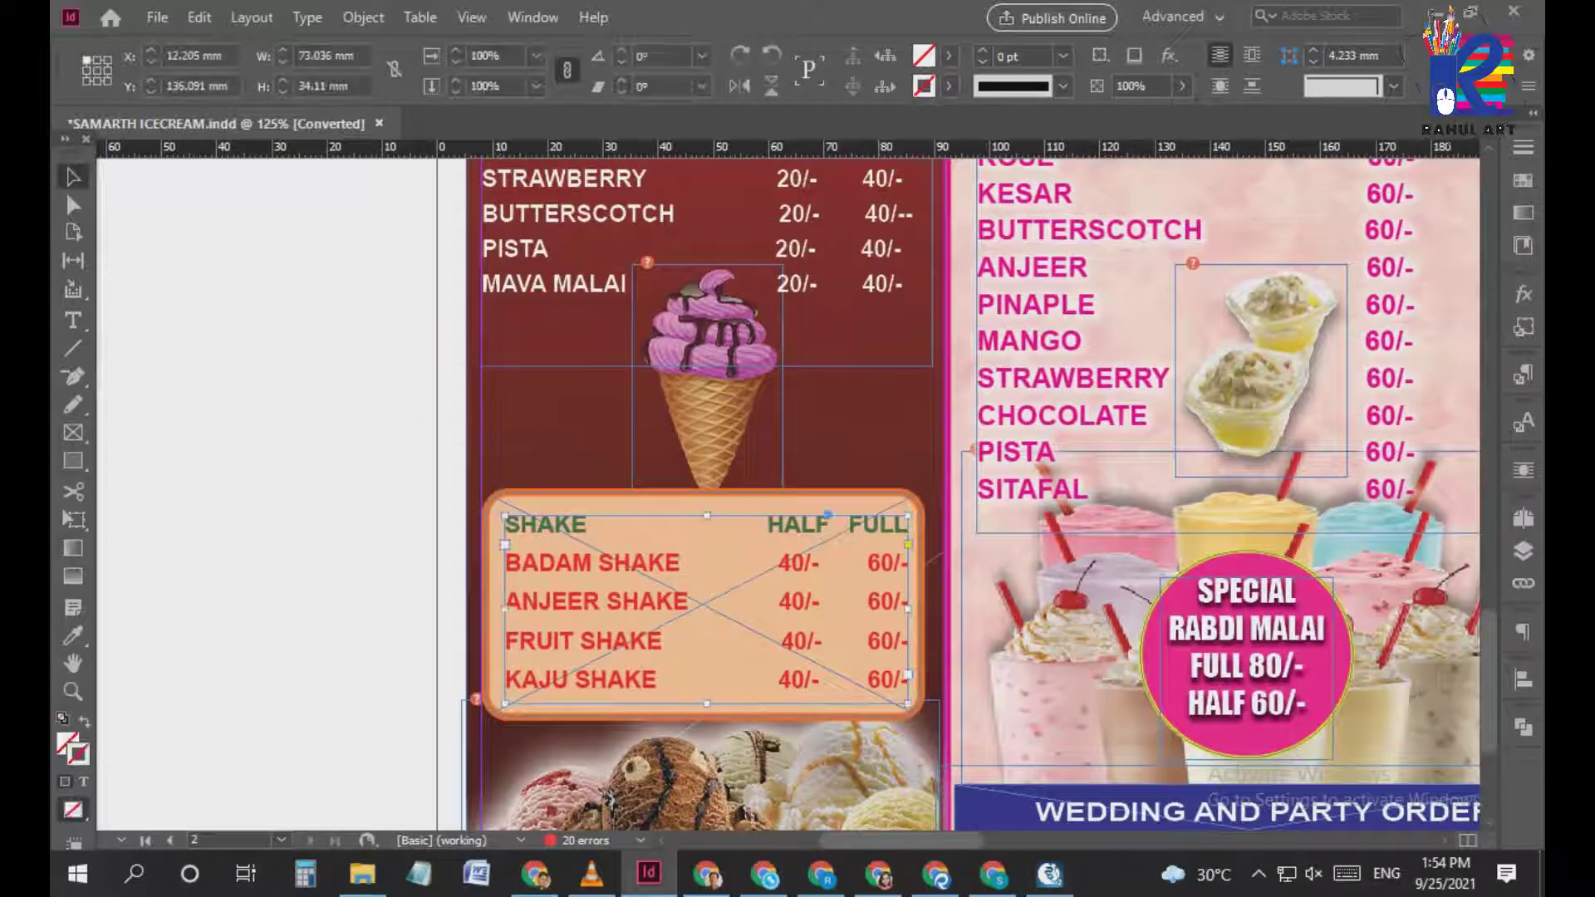
pyautogui.hotkey('ctrl', 'shift', 'a')
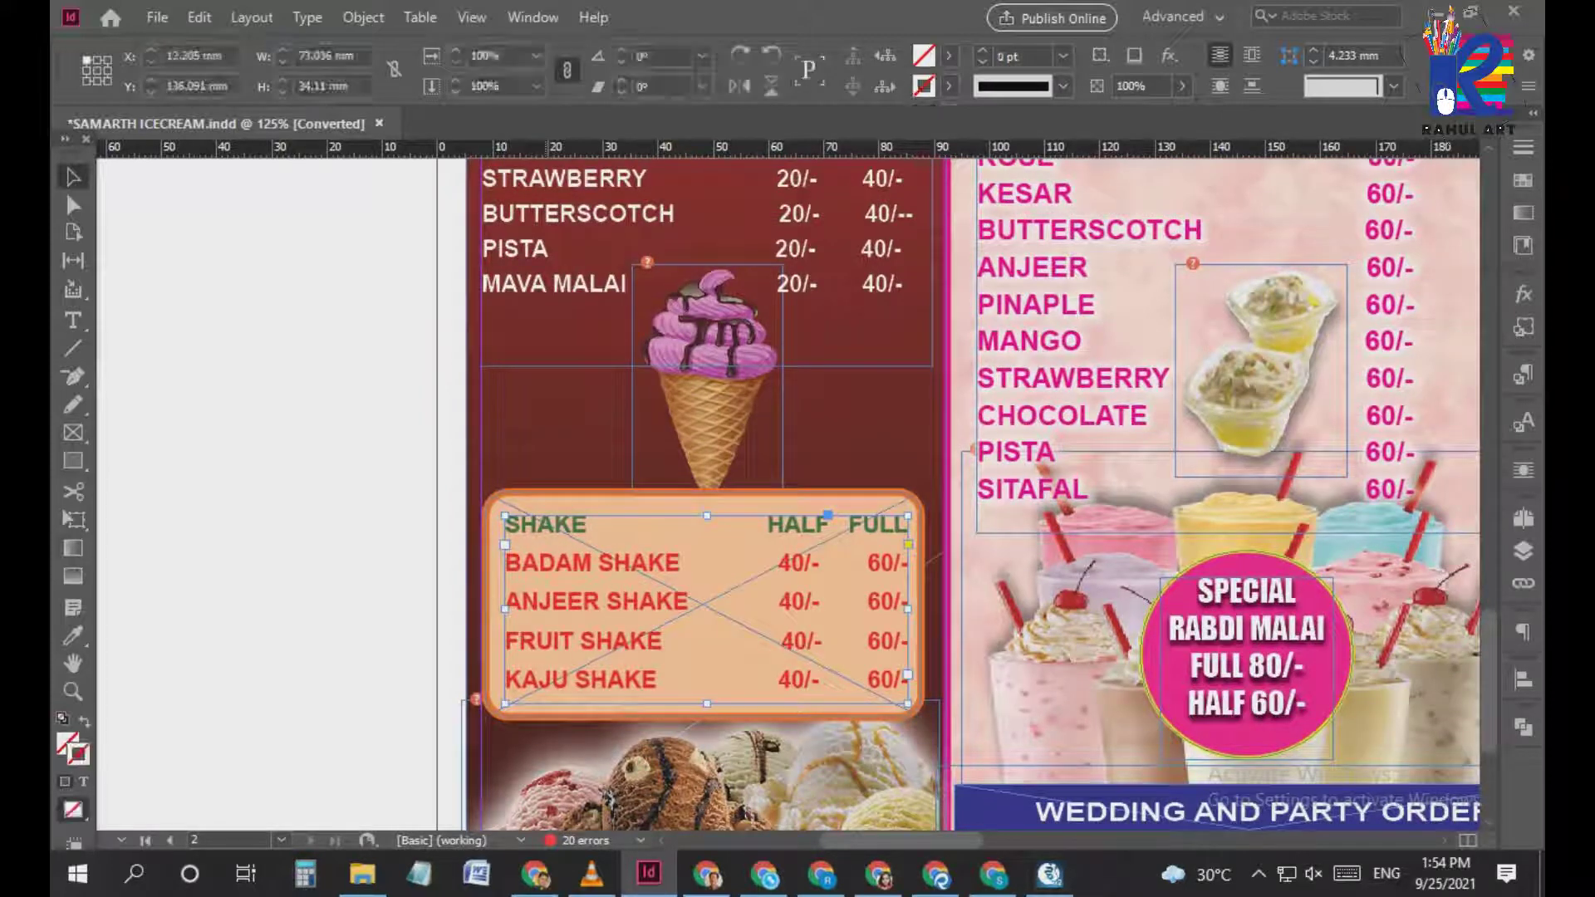
# Nudge the orange "SHAKE" box together with its price text upwards until it sits at about Y 124.5 mm
pyautogui.keyDown('shift'); pyautogui.click(677, 712); pyautogui.keyUp('shift')
pyautogui.press('Up')
pyautogui.press('Up')
pyautogui.press('Up')
pyautogui.press('Up')
pyautogui.press('Up')
pyautogui.press('Up')
pyautogui.press('Up')
pyautogui.press('Up')
pyautogui.press('Up')
pyautogui.press('Up')
pyautogui.press('Up')
pyautogui.press('Up')
pyautogui.press('Up')
pyautogui.press('Up')
pyautogui.press('Up')
pyautogui.press('Up')
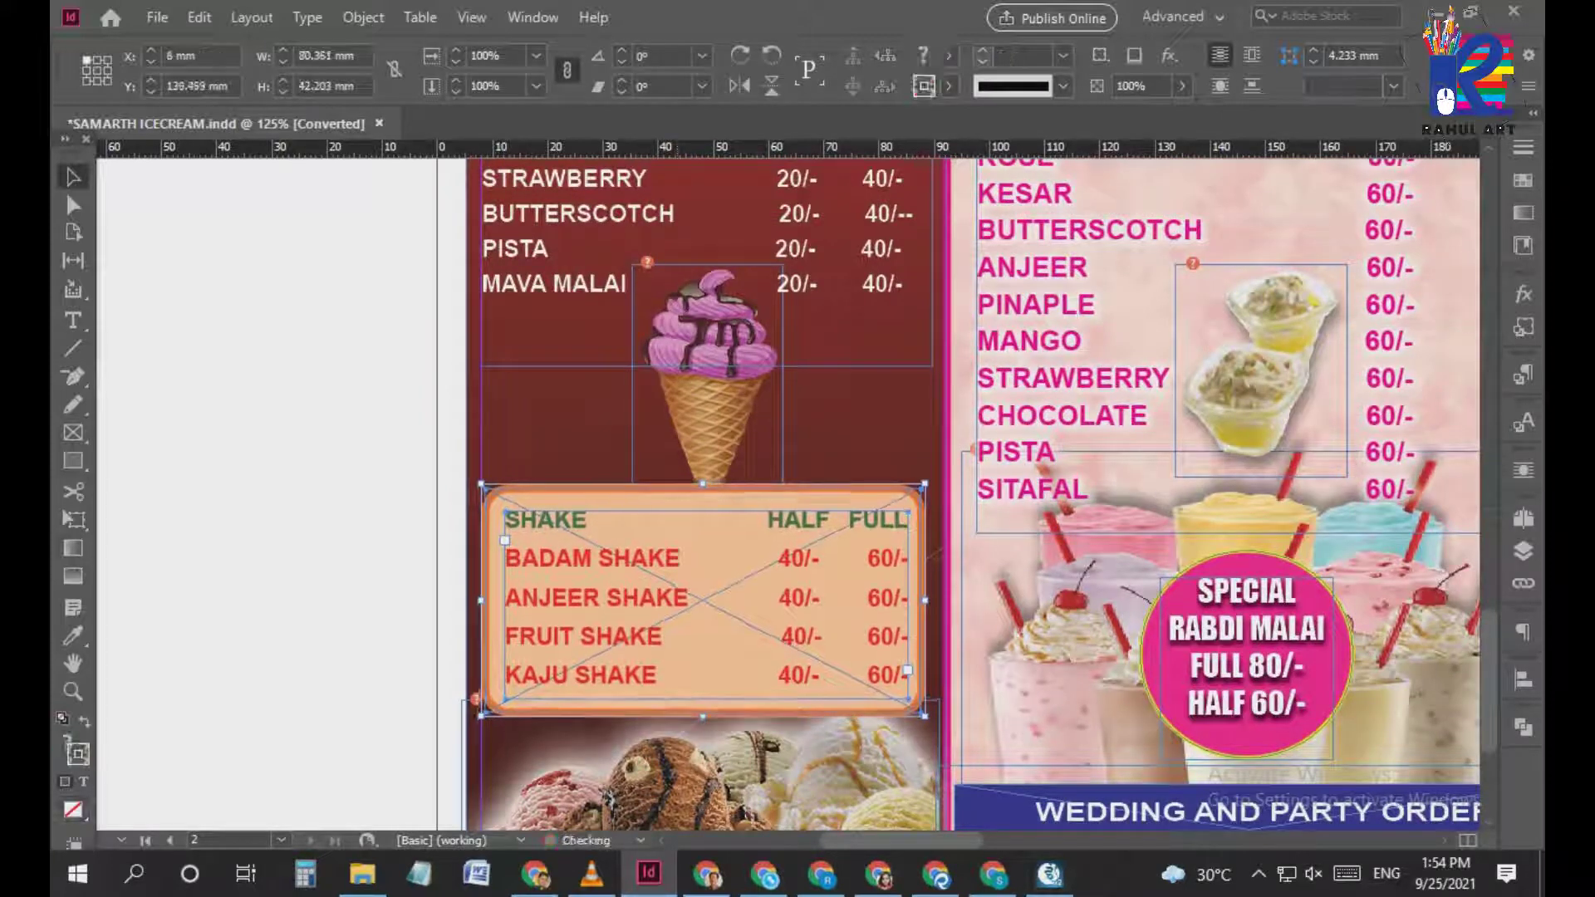
pyautogui.press('Up')
pyautogui.press('Up')
pyautogui.press('Up')
pyautogui.press('Up')
pyautogui.press('Up')
pyautogui.press('Up')
pyautogui.press('Up')
pyautogui.press('Up')
pyautogui.press('Up')
pyautogui.press('Up')
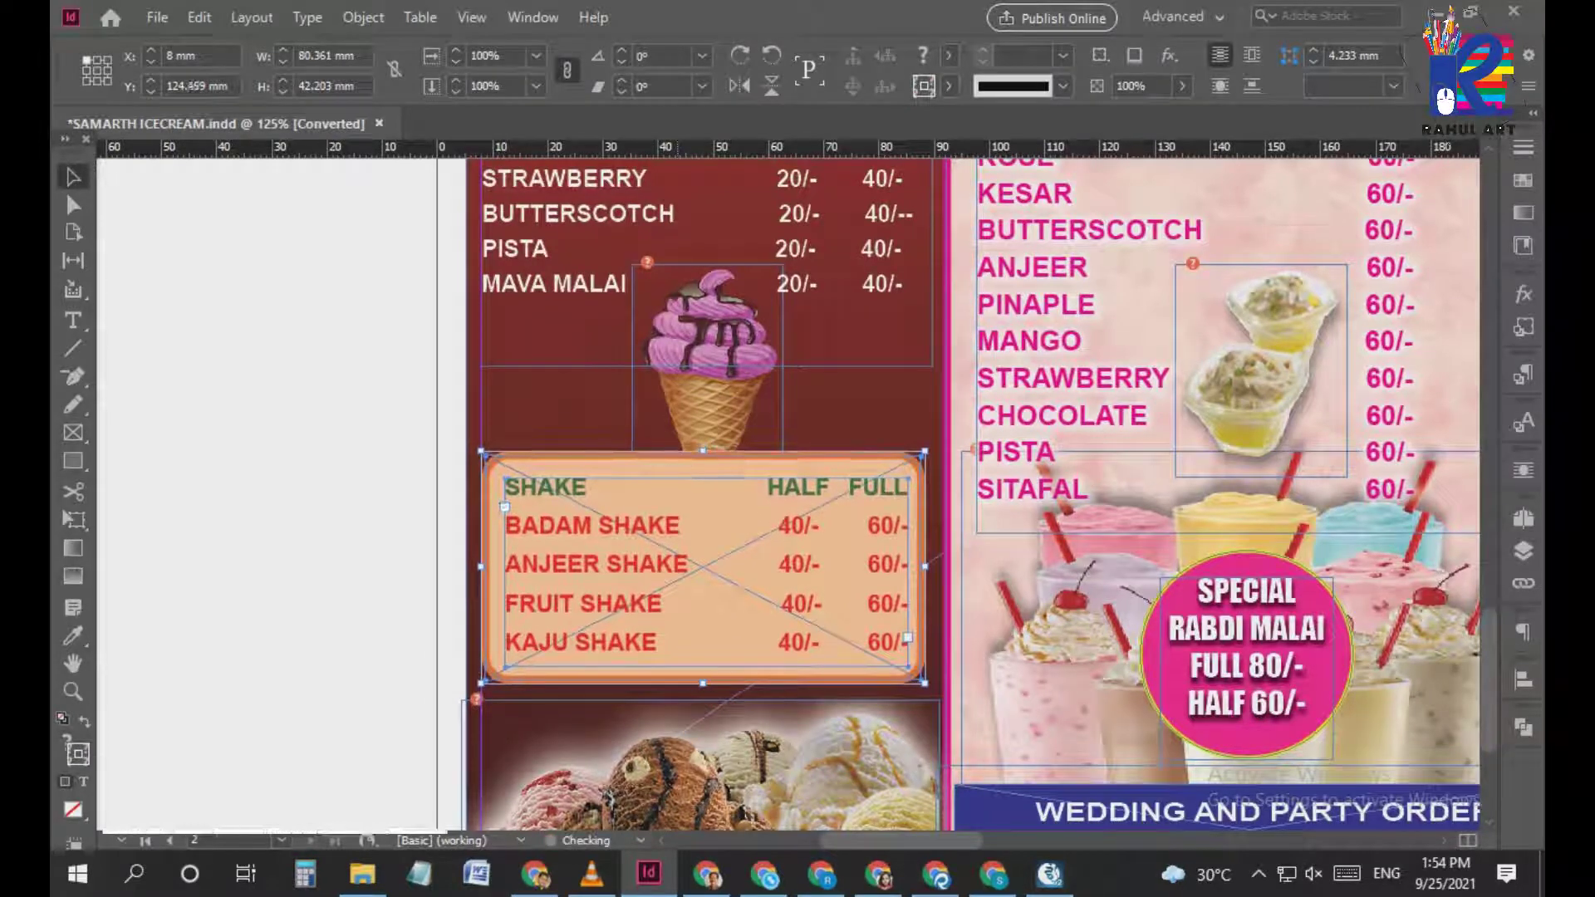
# Shift the purple ice cream cone picture up slightly to about Y 88.8 mm above the "SHAKE" box
pyautogui.scroll(3, 706, 465)
pyautogui.click(706, 465)
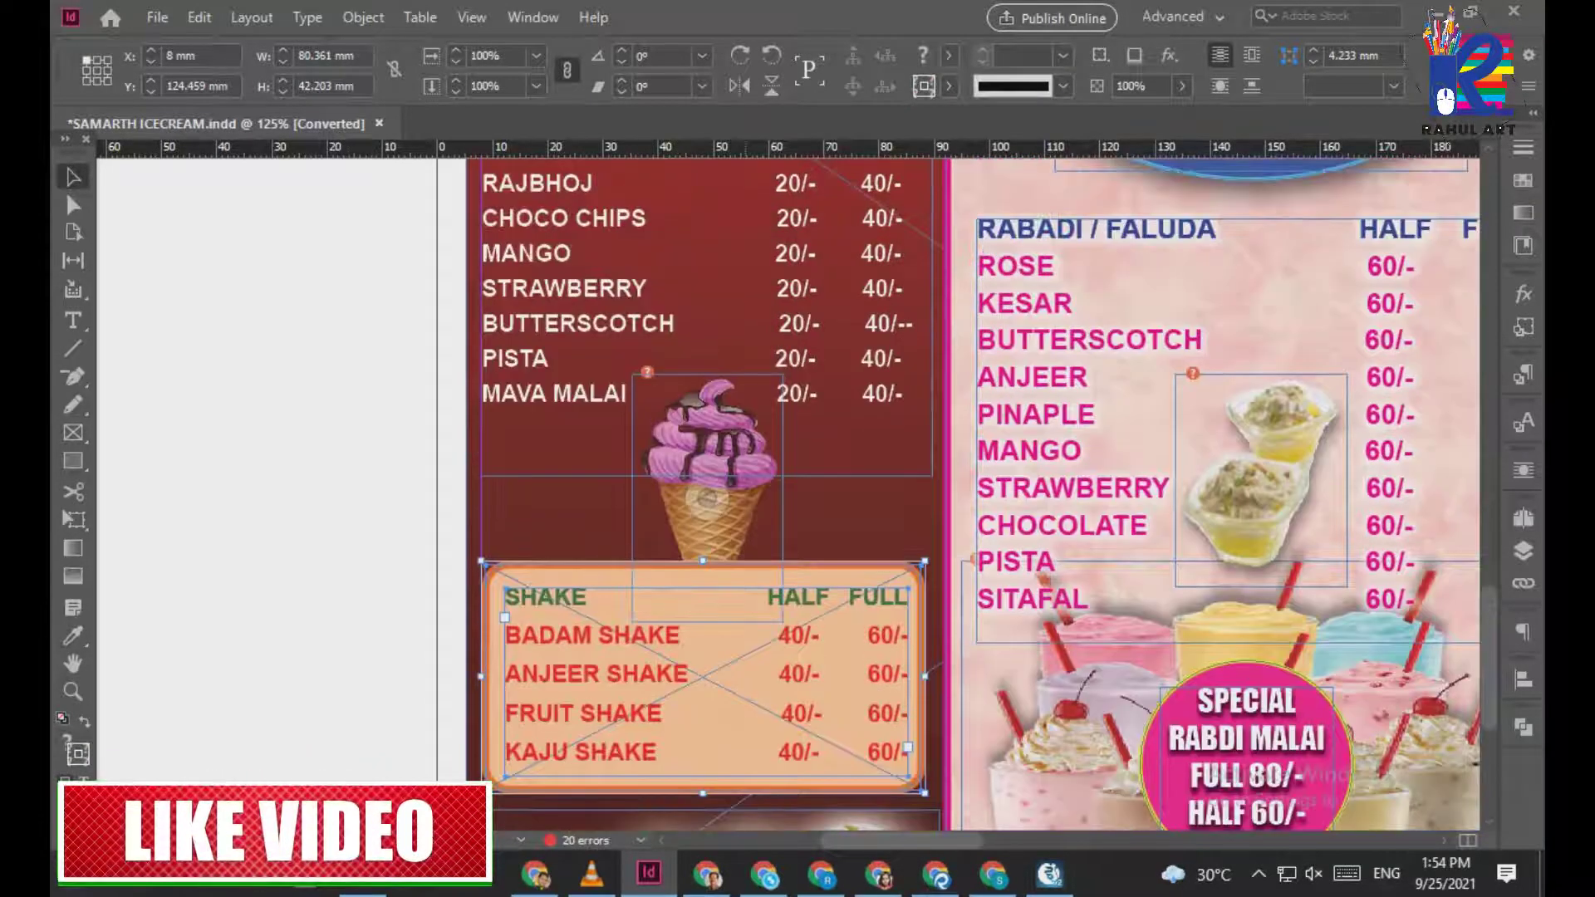
pyautogui.moveTo(711, 448); pyautogui.dragTo(711, 438)
# Check the whole English menu card in a full-screen presentation preview and return to editing
pyautogui.hotkey('ctrl', '-')
pyautogui.hotkey('ctrl', '-')
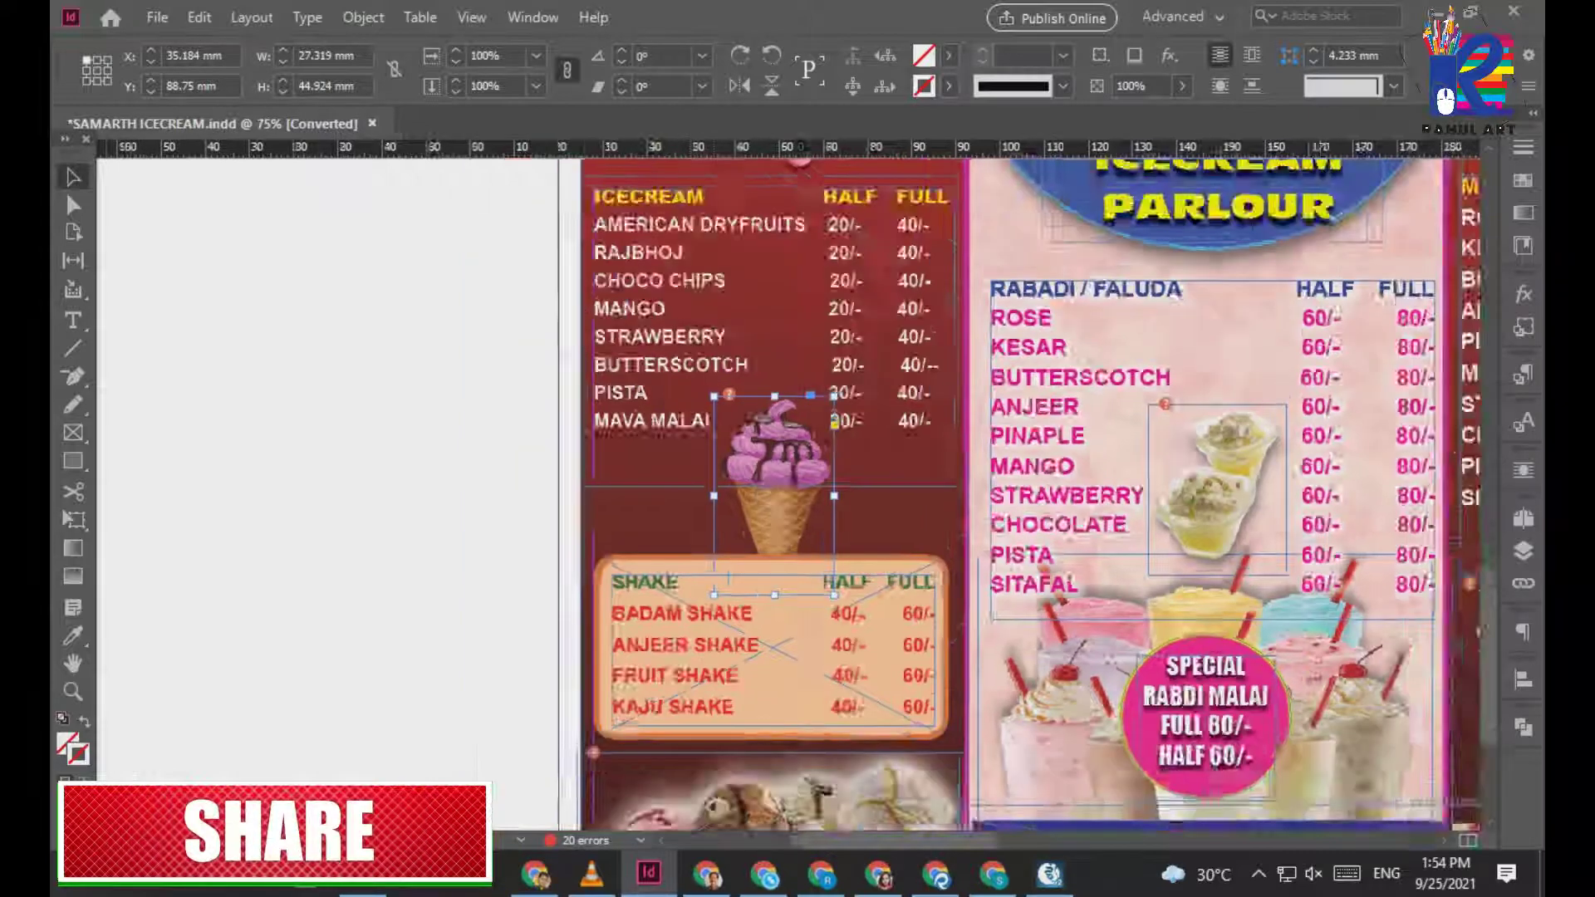
pyautogui.moveTo(833, 490); pyautogui.dragTo(504, 514)
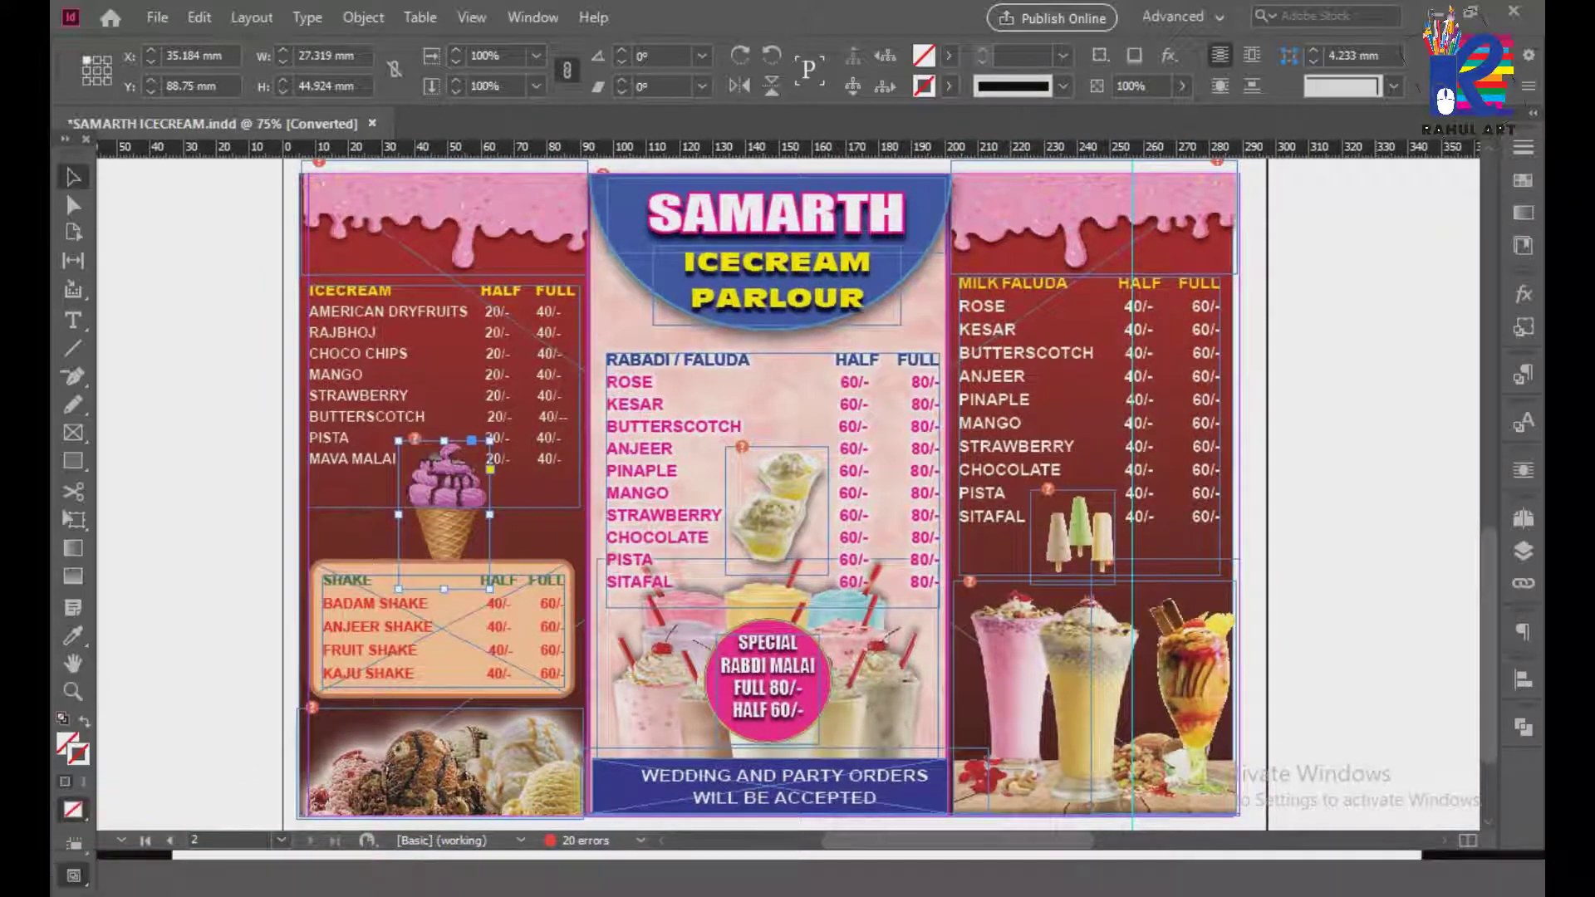
pyautogui.hotkey('shift', 'w')
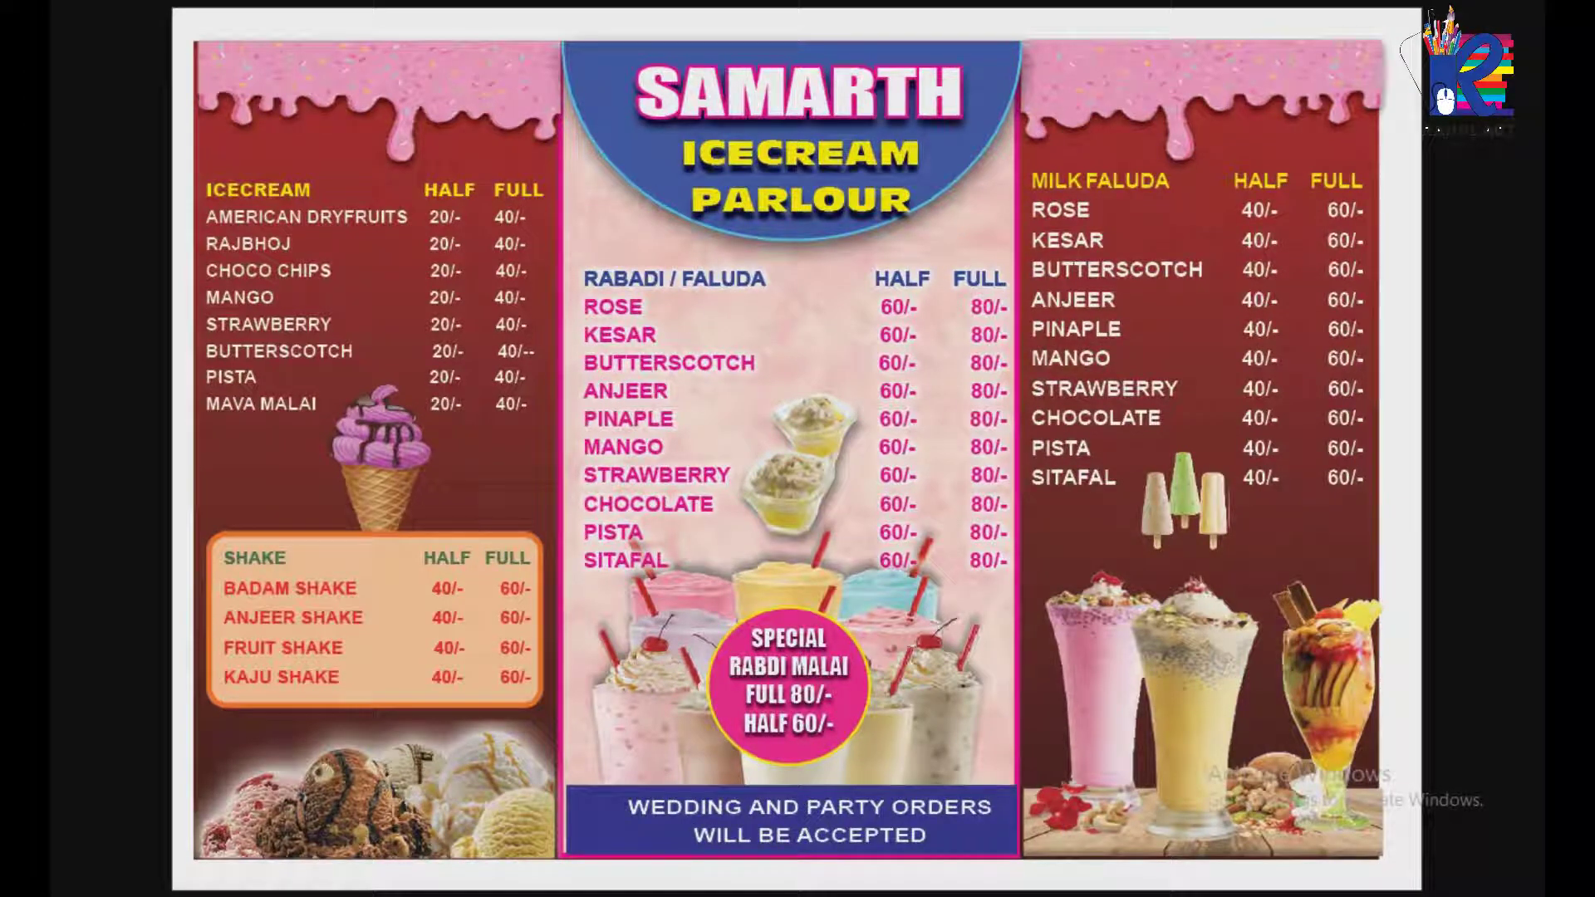
pyautogui.press('Escape')
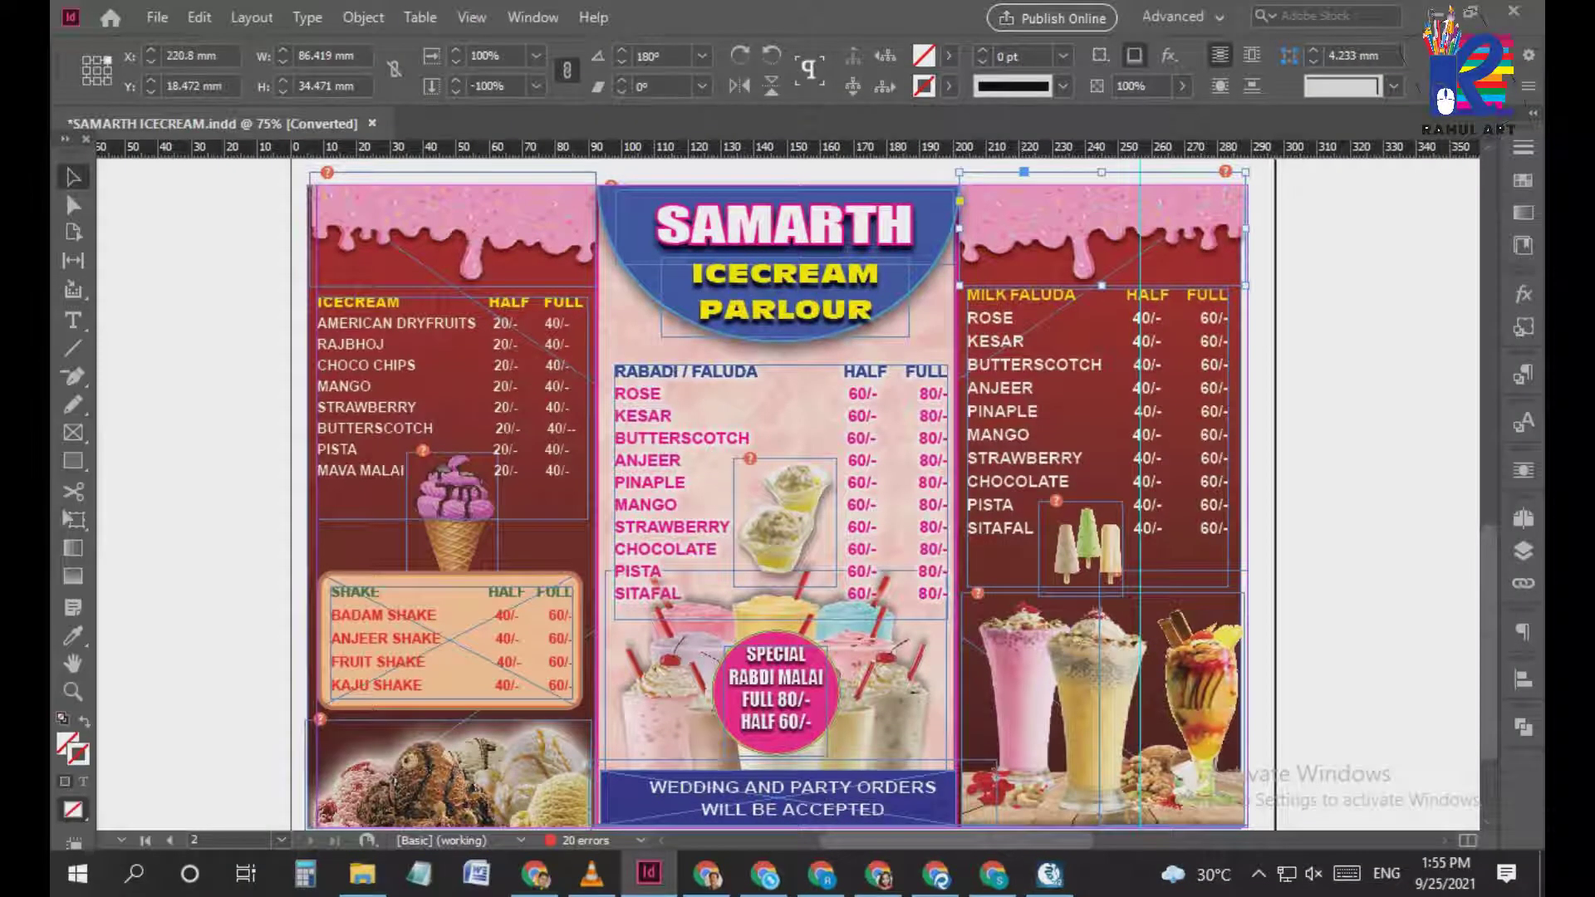
# Nudge the "MILK FALUDA" panel's pink drip slightly left and move the "ICECREAM" panel's drip to about X 4.6 mm
pyautogui.hotkey('ctrl', '=')
pyautogui.press('Left')
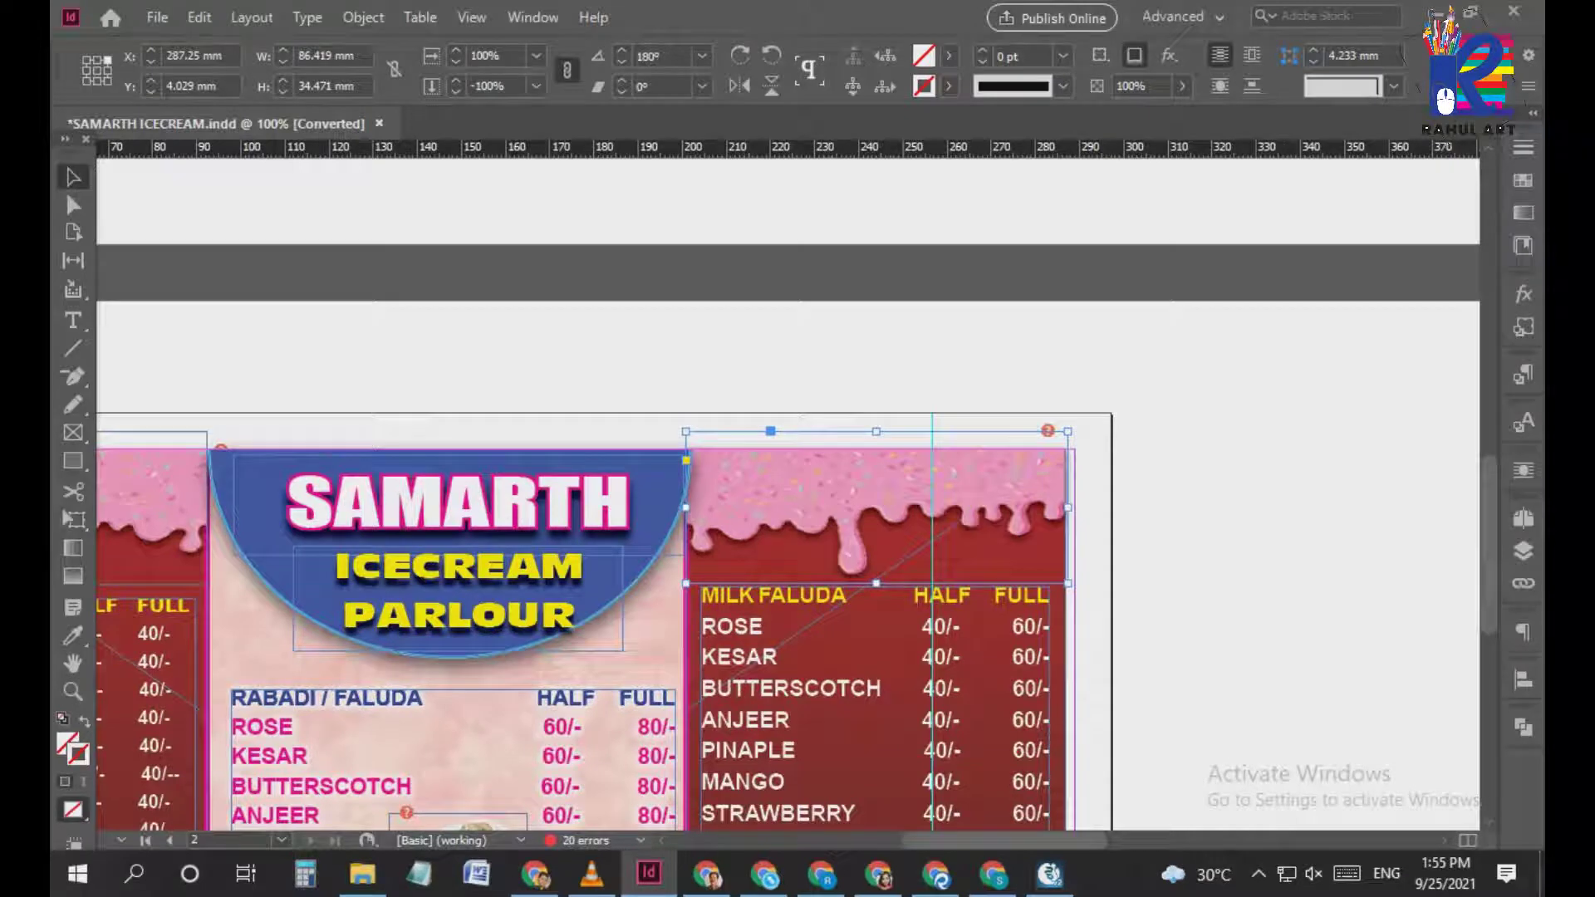
pyautogui.hscroll(-5, 328, 498)
pyautogui.click(328, 499)
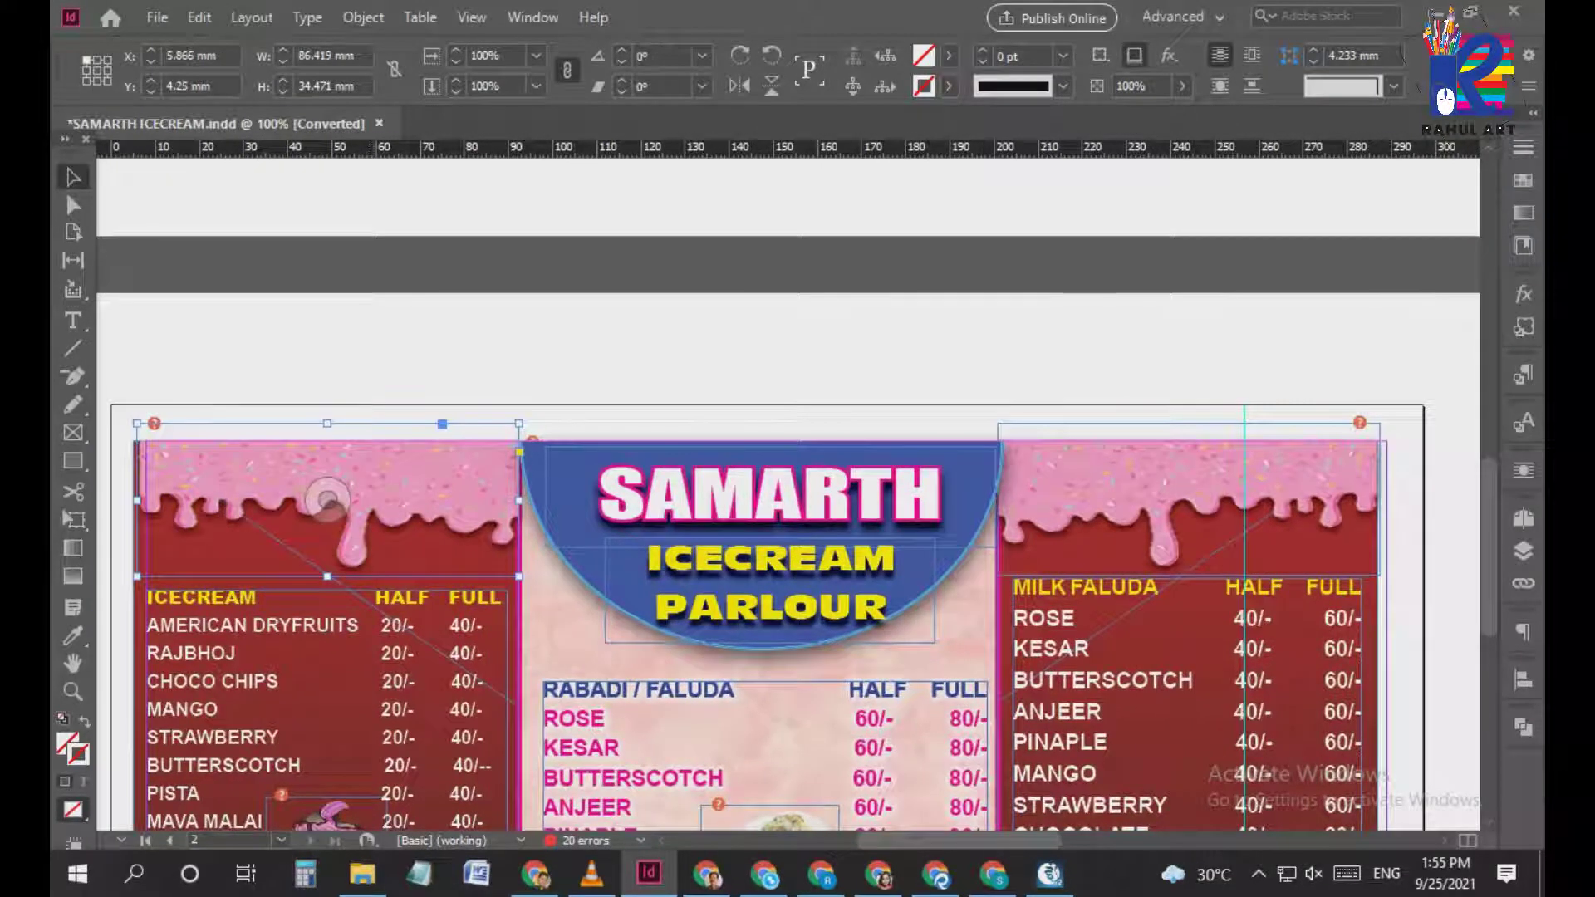
pyautogui.moveTo(329, 499); pyautogui.dragTo(322, 498)
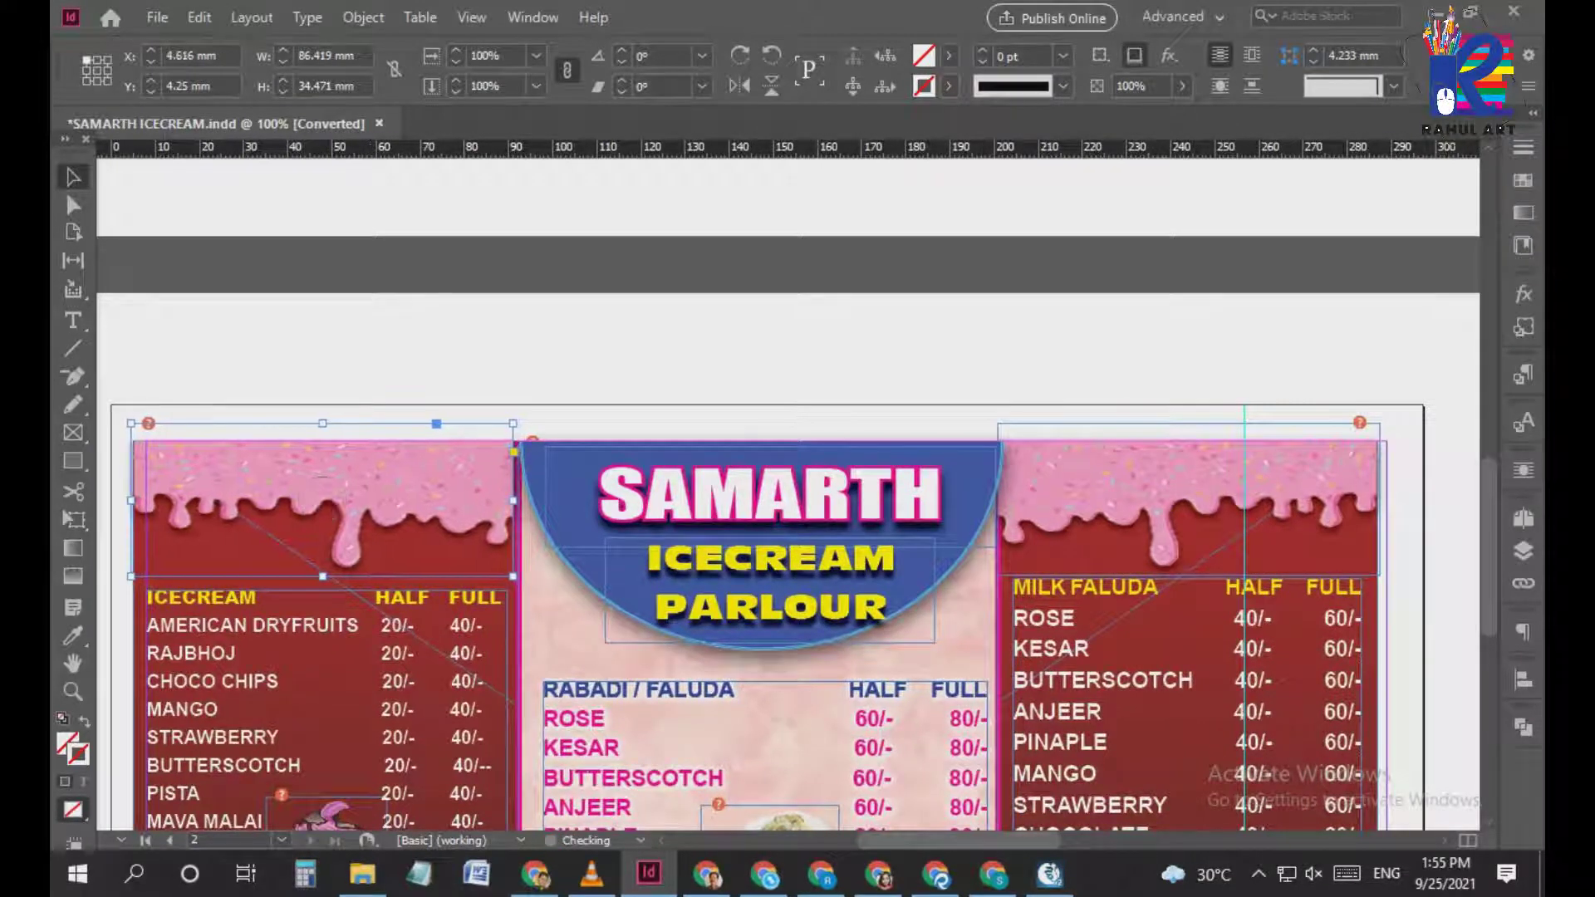
# Select the card background with the centre panel's title, price list, pictures and badge, and nudge them left to about X 4.4 mm
pyautogui.scroll(-4, 787, 494)
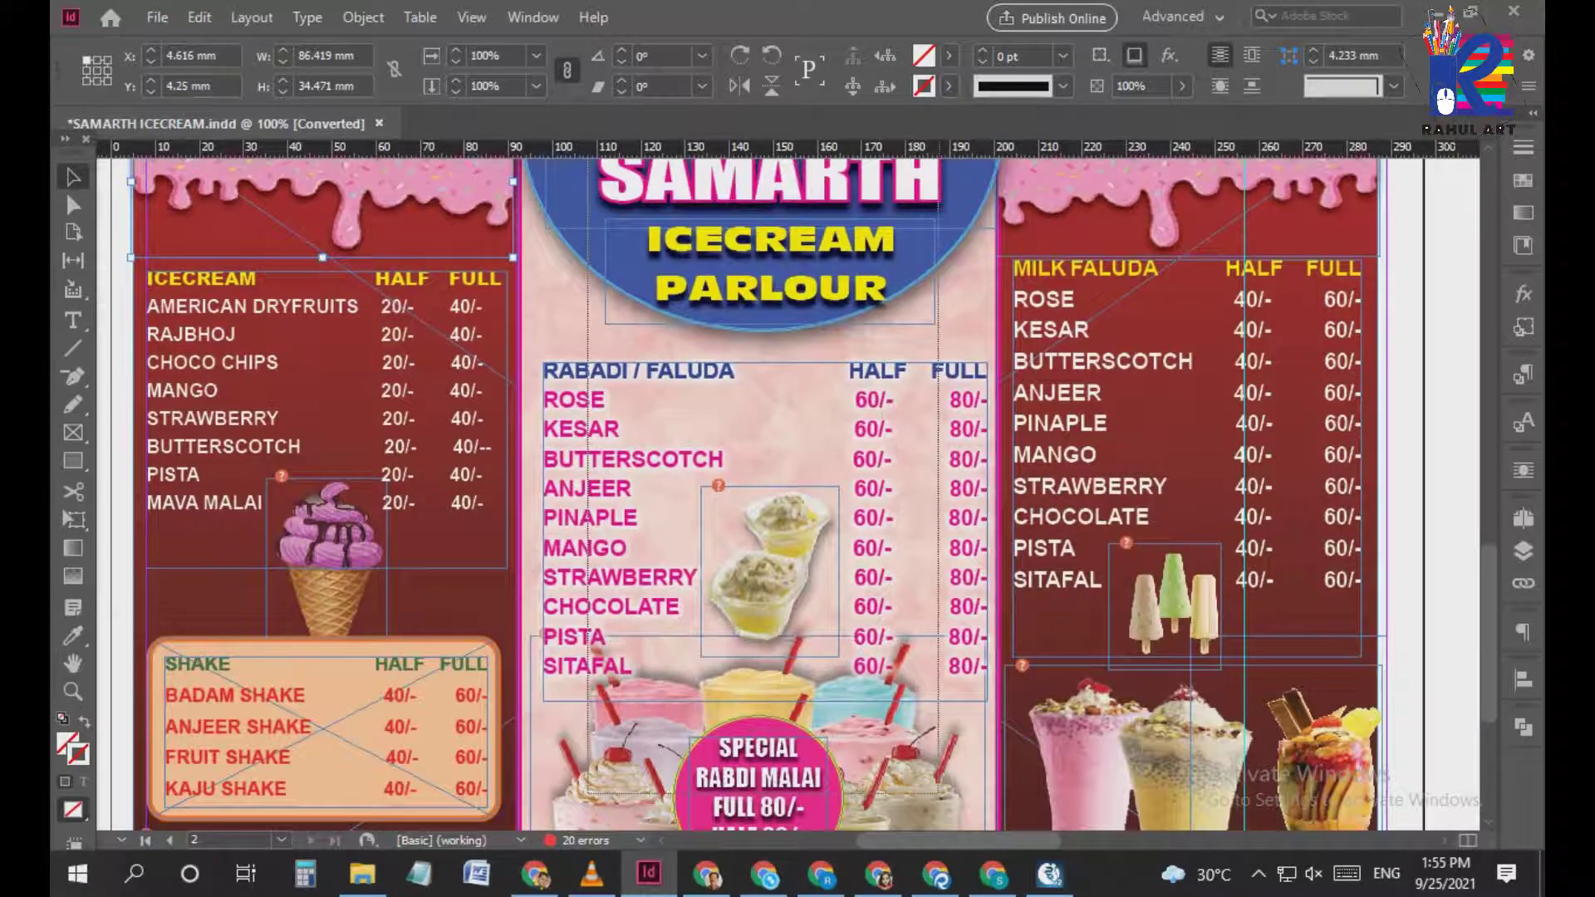
pyautogui.moveTo(938, 793); pyautogui.dragTo(944, 793)
pyautogui.press('Left')
pyautogui.press('Left')
pyautogui.press('Left')
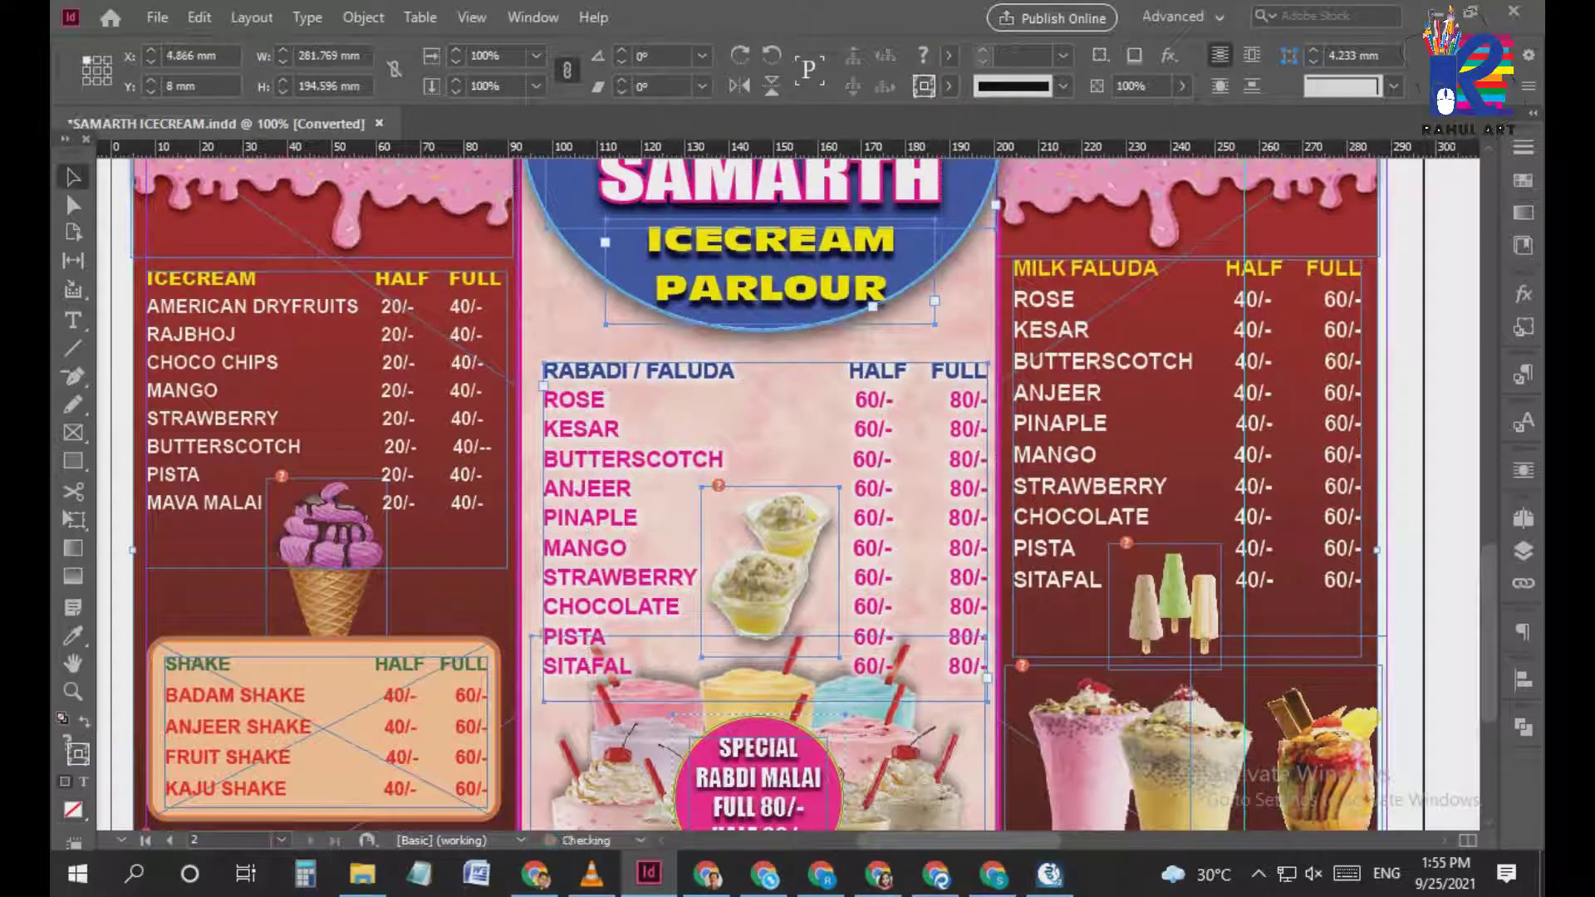
pyautogui.scroll(2, 787, 495)
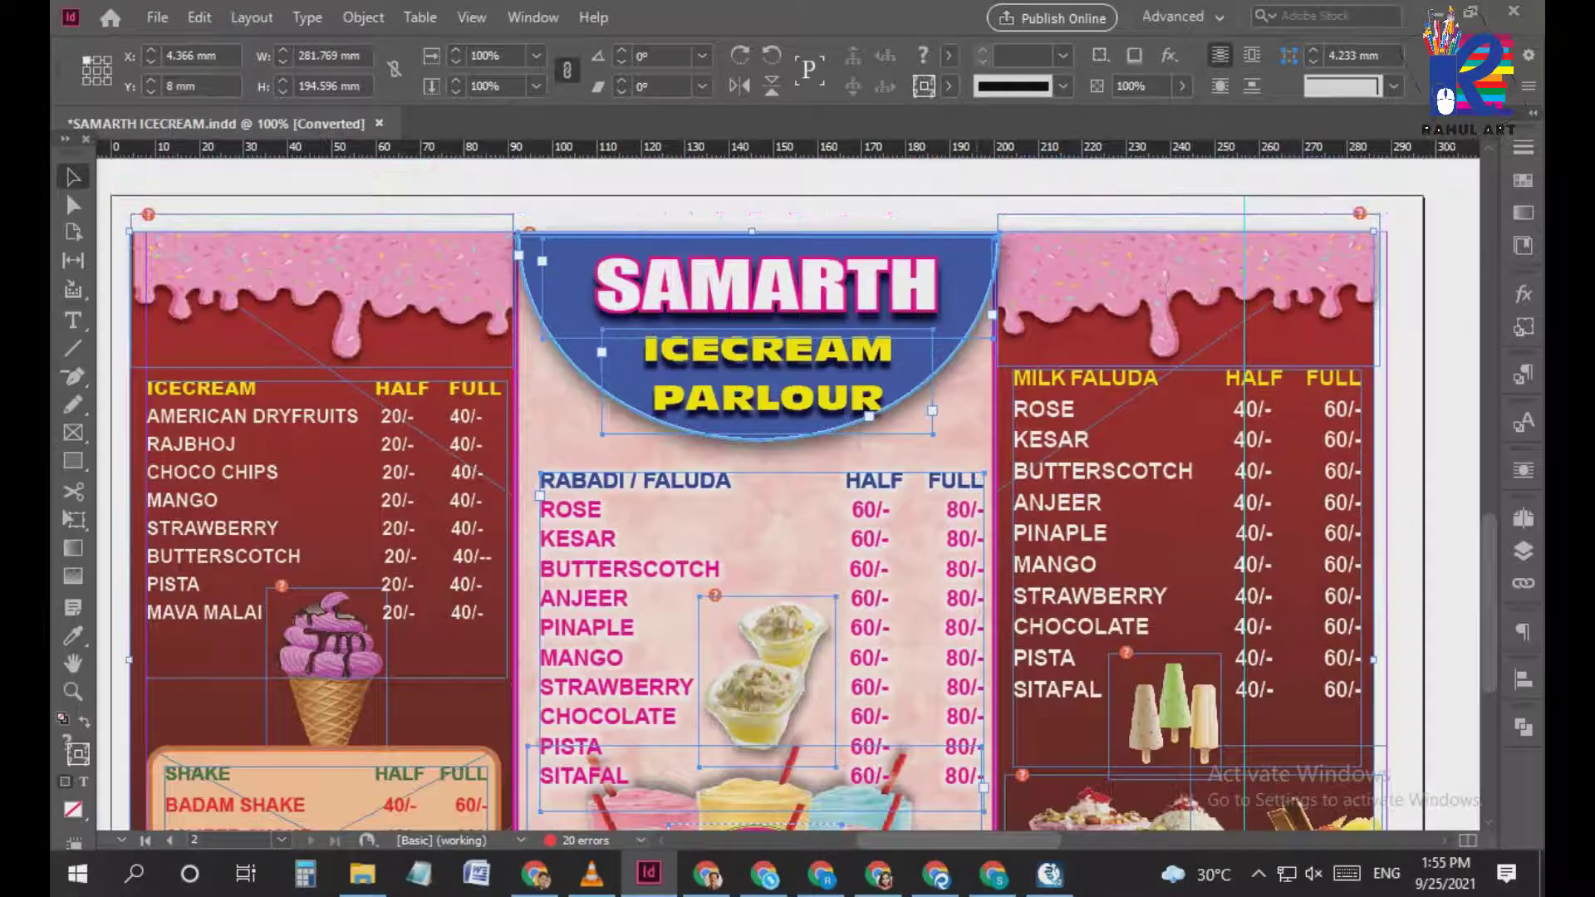
pyautogui.scroll(-4, 788, 494)
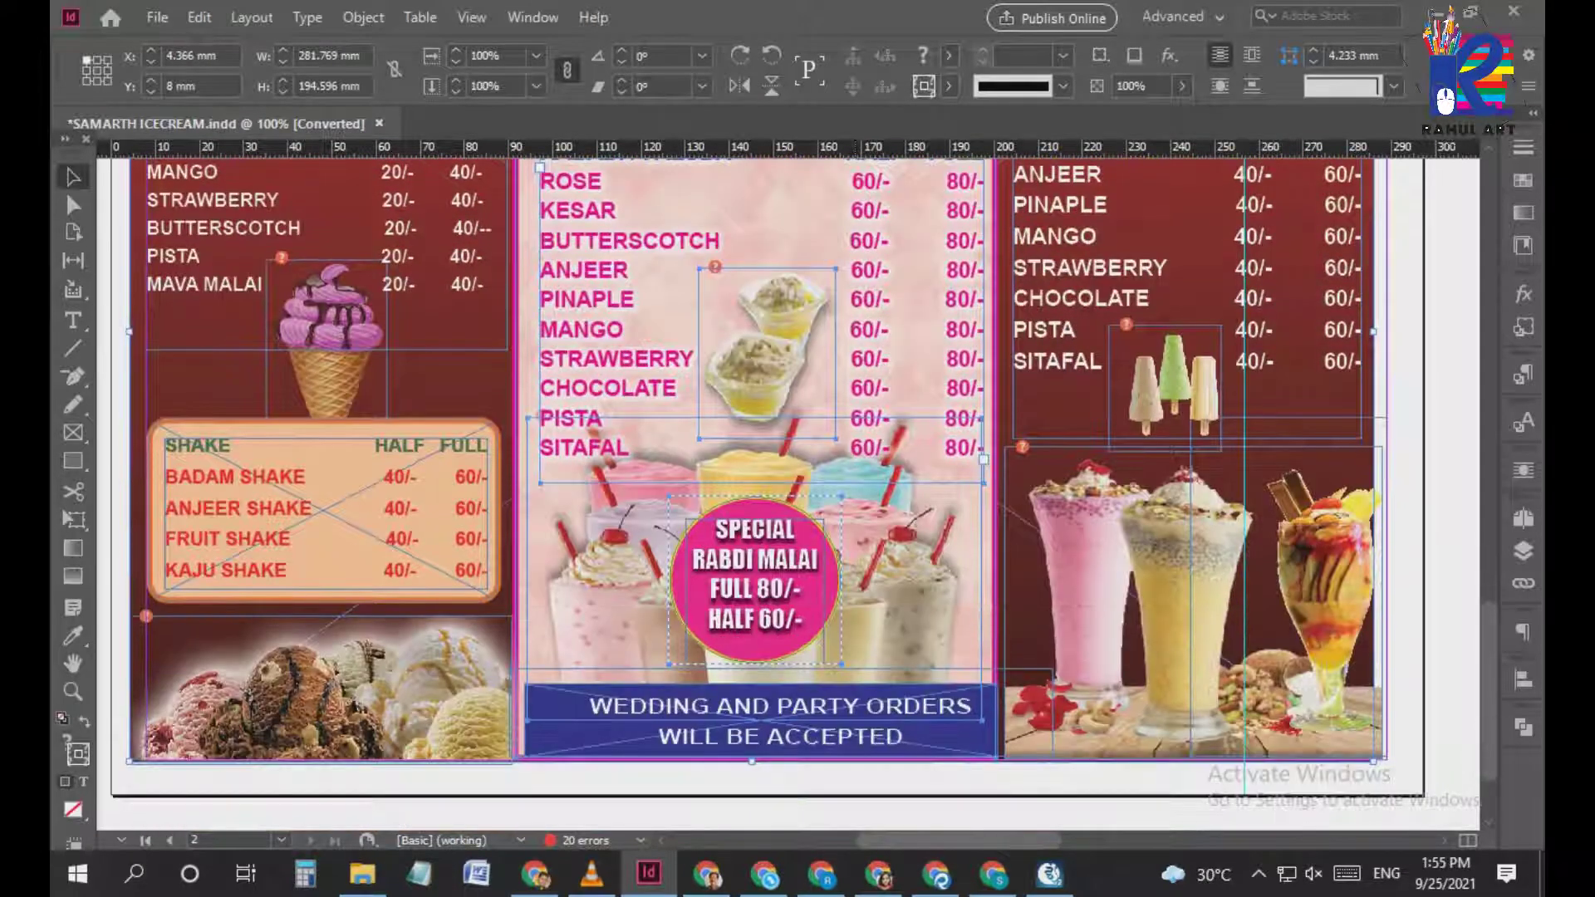
# Nudge the blue band behind "WEDDING AND PARTY ORDERS" left to about X 92.2 mm within the centre panel's borders
pyautogui.hotkey('ctrl', '=')
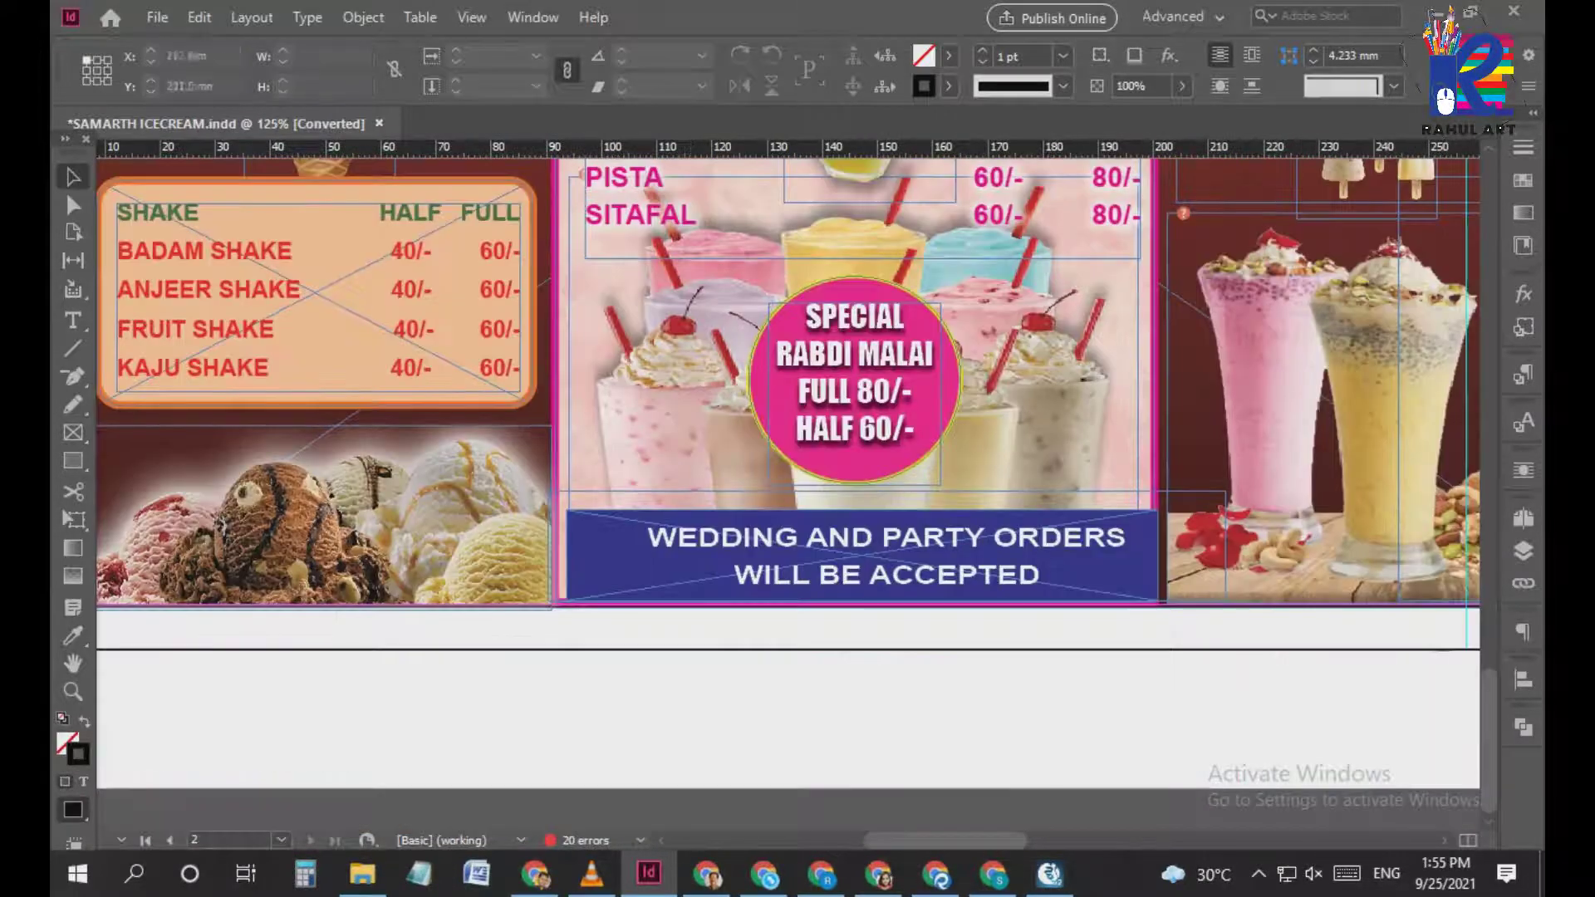
pyautogui.click(1138, 690)
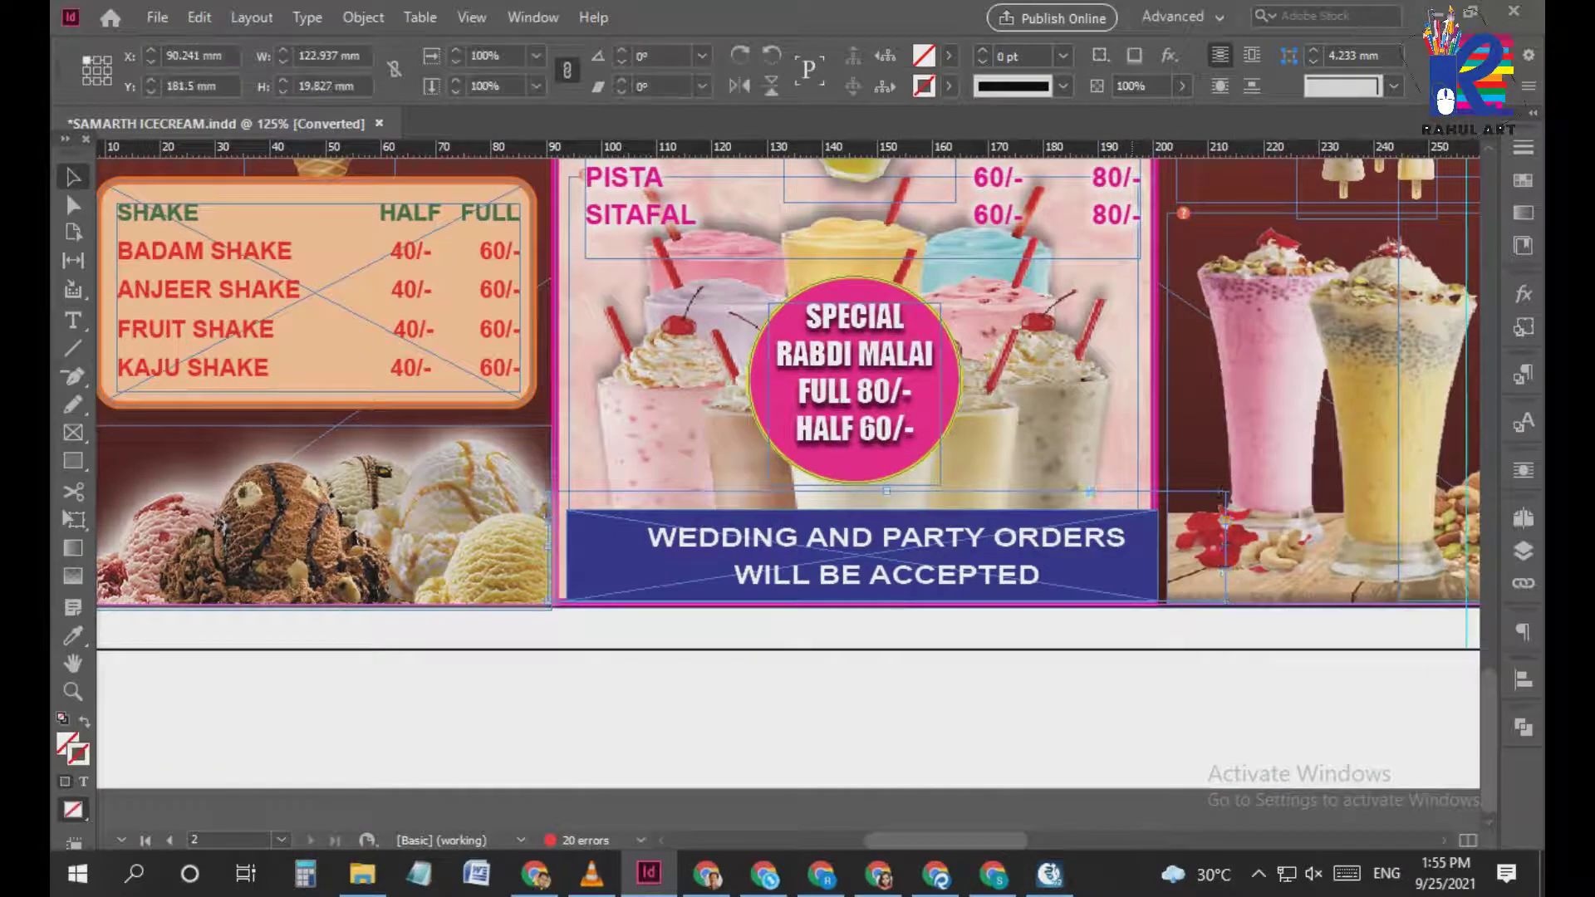
pyautogui.click(1137, 552)
pyautogui.keyDown('ctrl'); pyautogui.click(1138, 552); pyautogui.keyUp('ctrl')
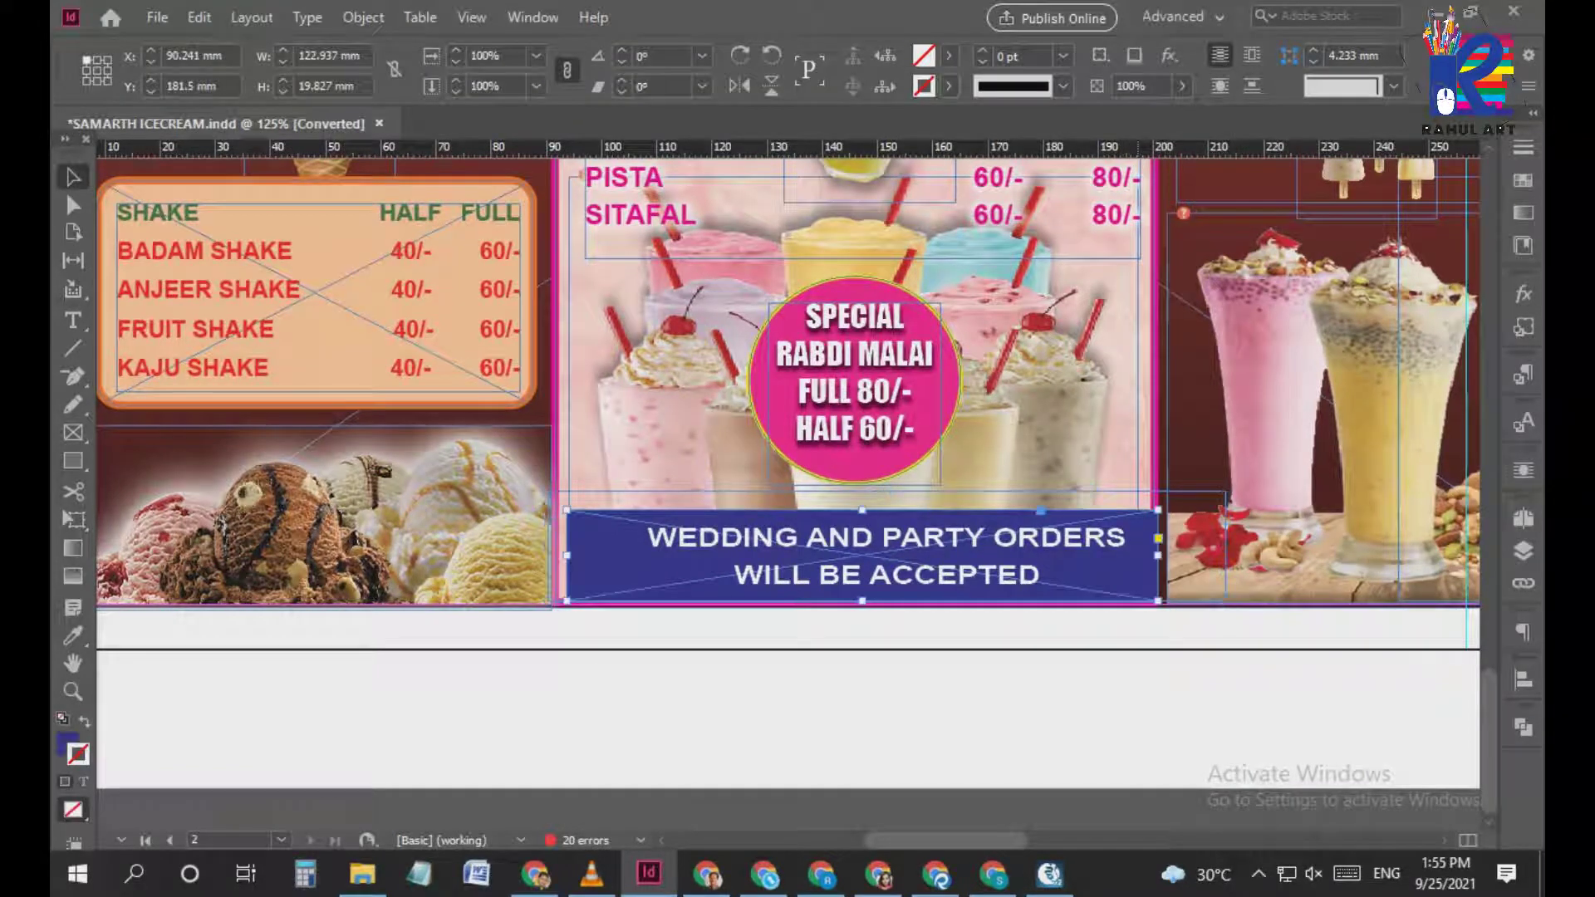
pyautogui.press('Left')
pyautogui.press('Left')
pyautogui.press('Left')
pyautogui.press('Left')
pyautogui.press('Left')
pyautogui.press('Left')
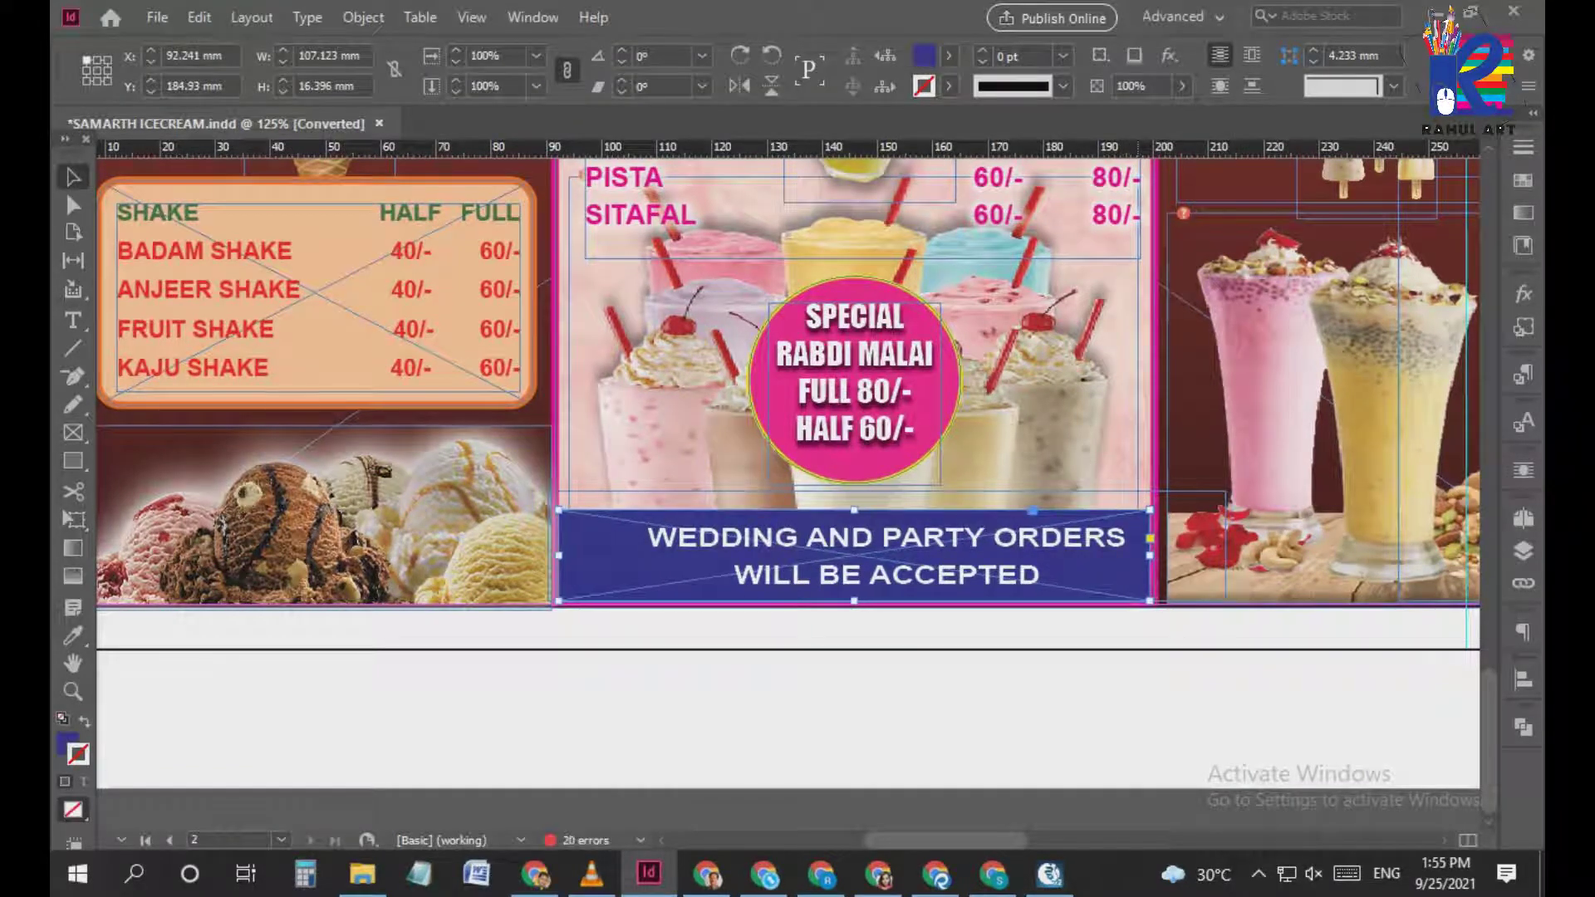
# Centre the "WEDDING AND PARTY ORDERS WILL BE ACCEPTED" text on the blue band by nudging its frame to about X 85.7 mm
pyautogui.click(1038, 689)
pyautogui.click(947, 552)
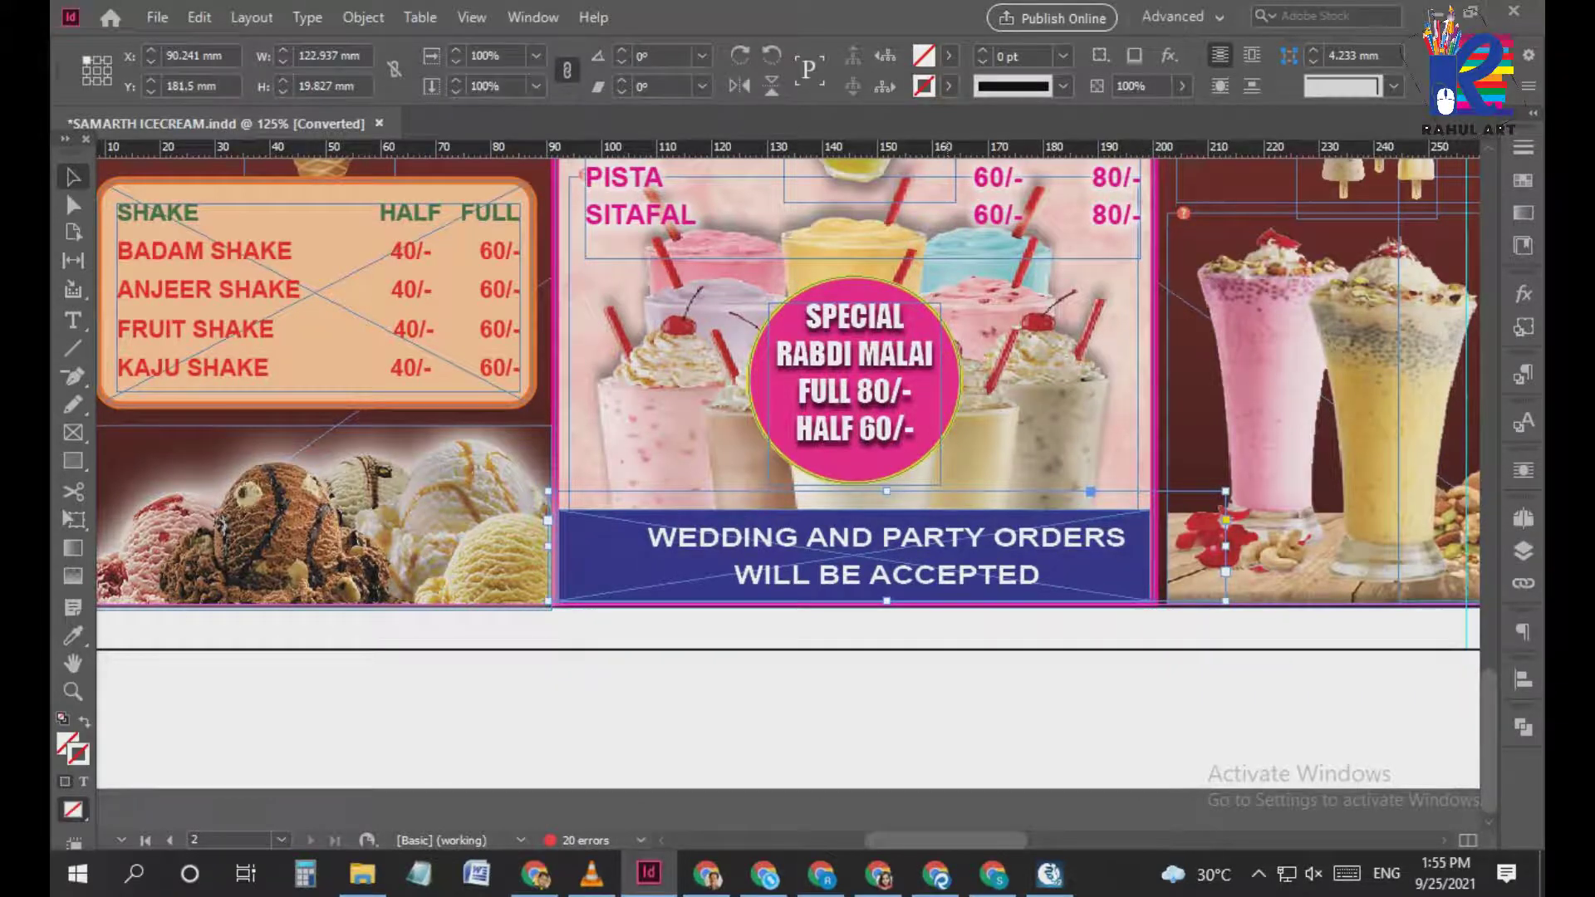
pyautogui.press('Left')
pyautogui.press('Left')
pyautogui.press('Left')
pyautogui.press('Left')
pyautogui.press('Left')
pyautogui.press('Left')
pyautogui.press('Left')
pyautogui.press('Left')
pyautogui.press('Left')
pyautogui.press('Left')
pyautogui.press('Left')
pyautogui.press('Left')
pyautogui.press('Left')
pyautogui.press('Left')
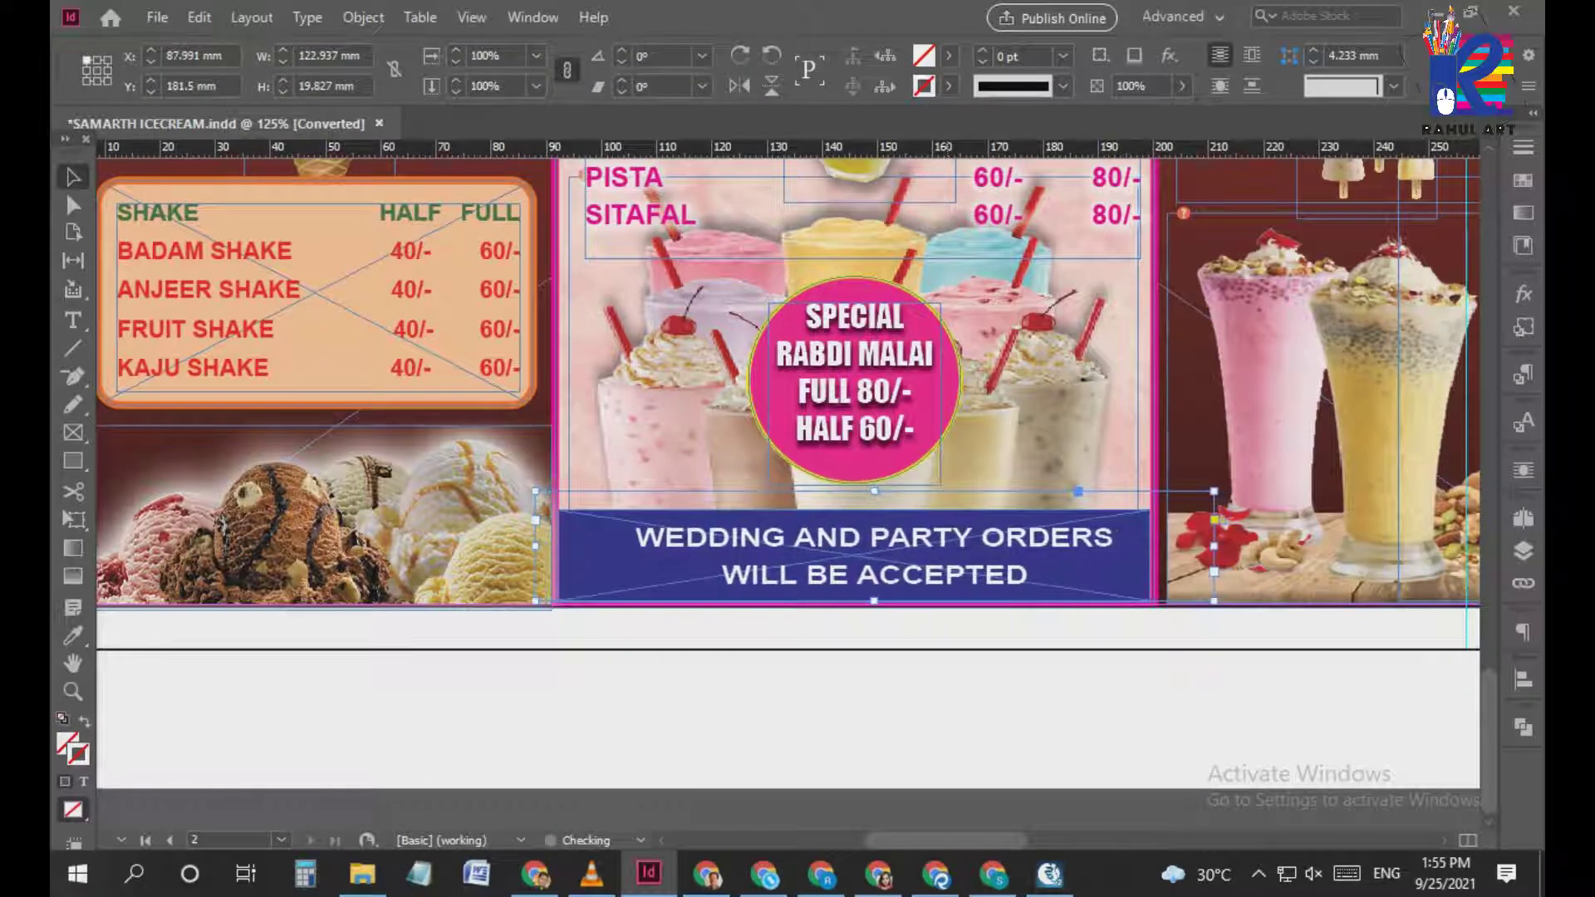
pyautogui.press('Left')
pyautogui.press('Left')
pyautogui.press('Left')
pyautogui.press('Left')
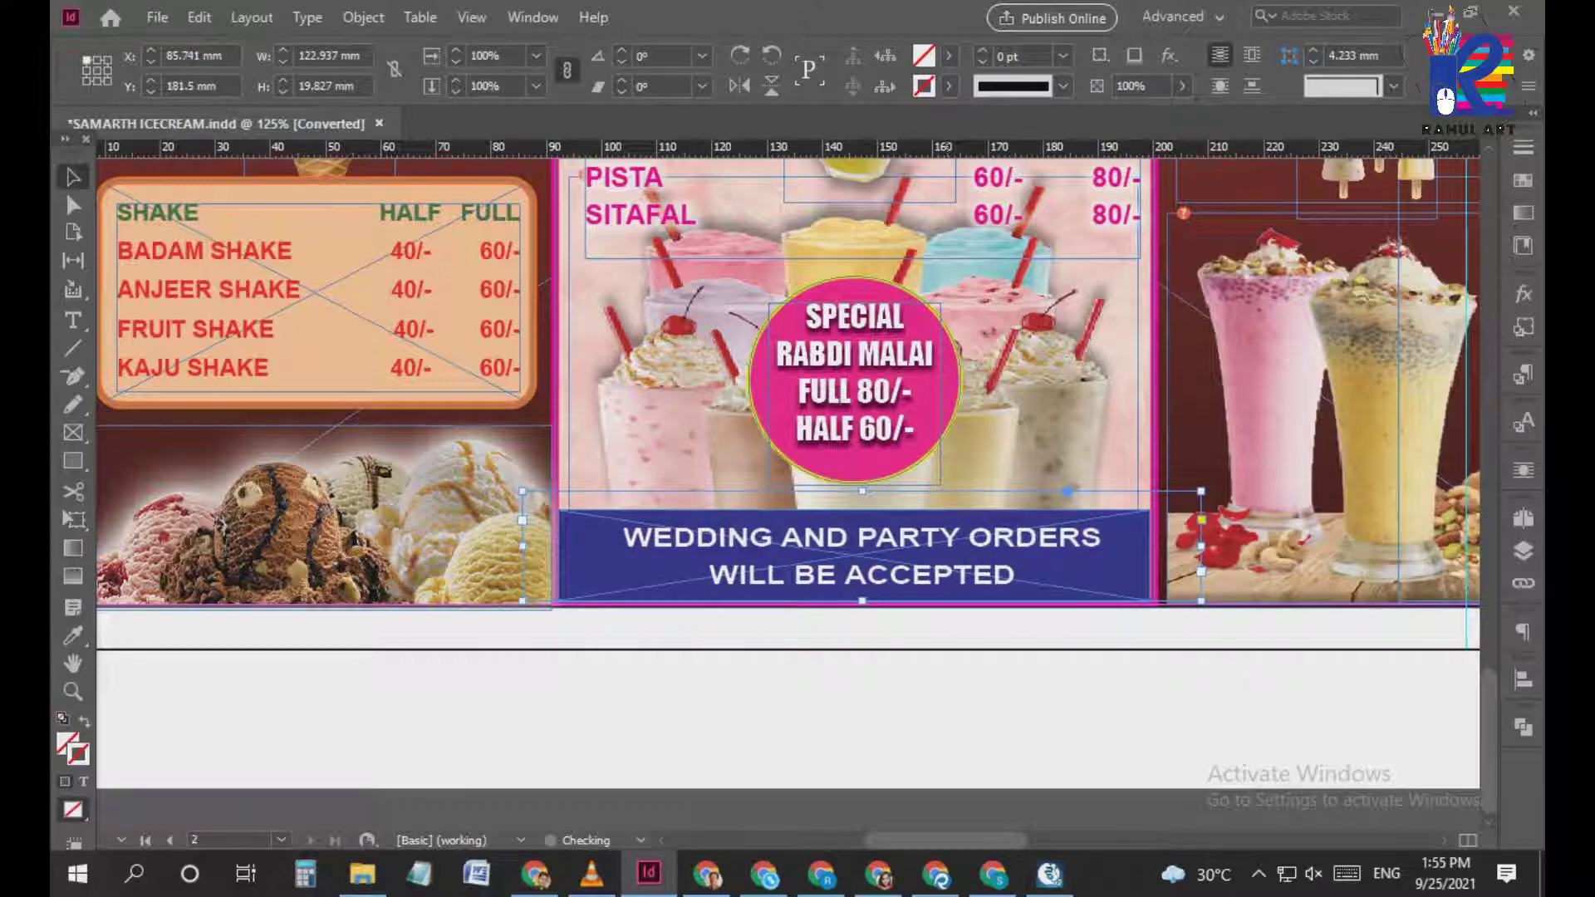
# Nudge the sundae glass picture below the "MILK FALUDA" list left to about X 243.4 mm
pyautogui.moveTo(1428, 407); pyautogui.dragTo(1136, 452)
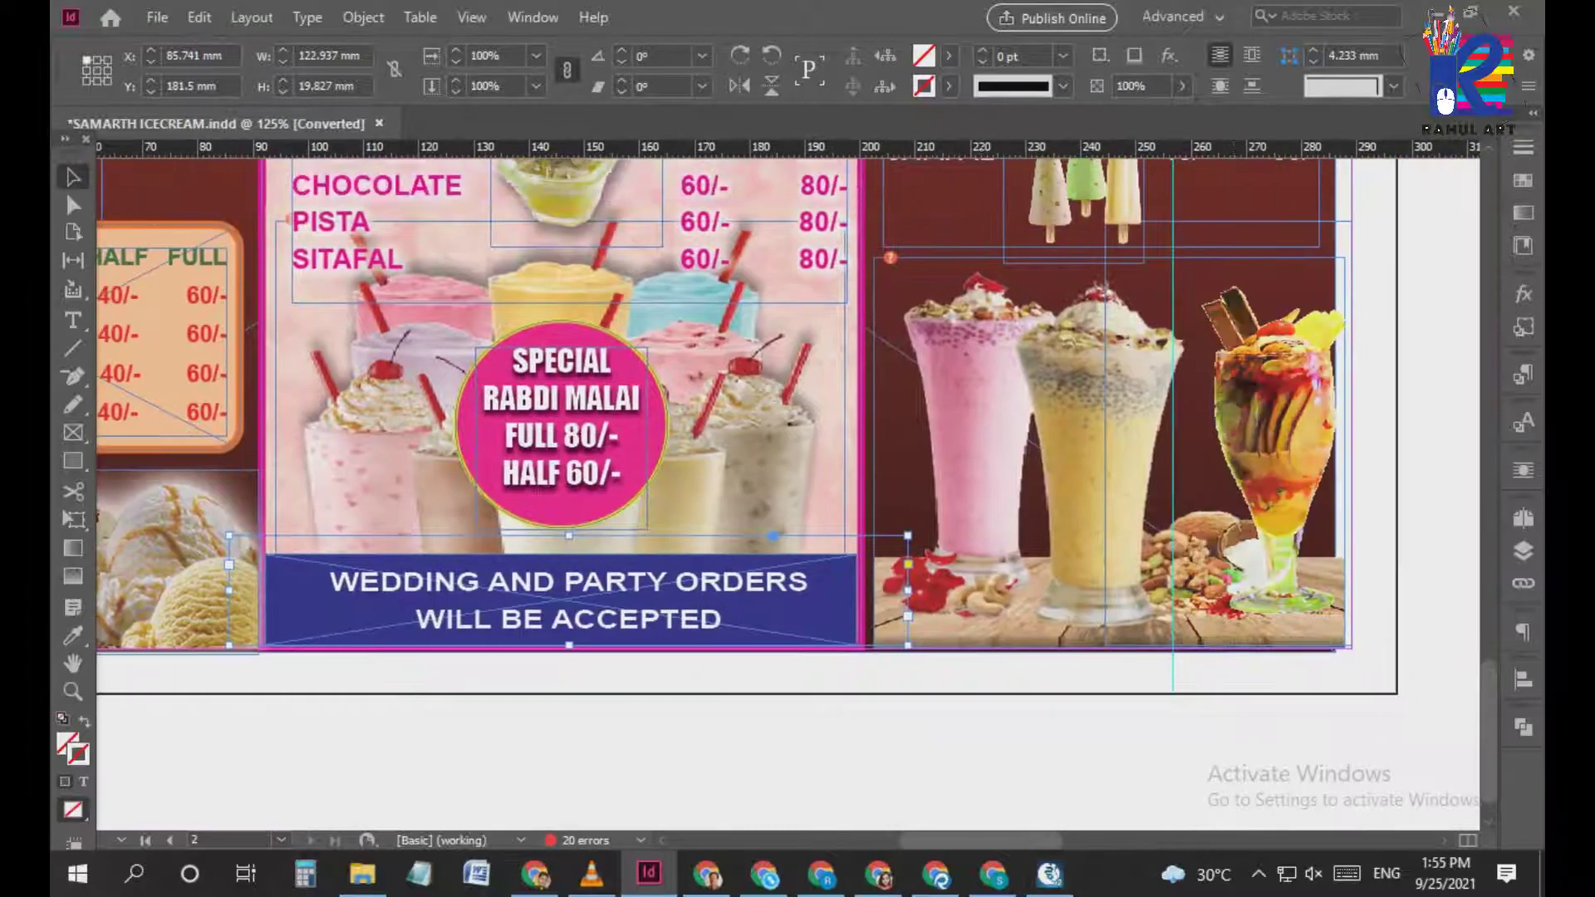
pyautogui.click(1275, 440)
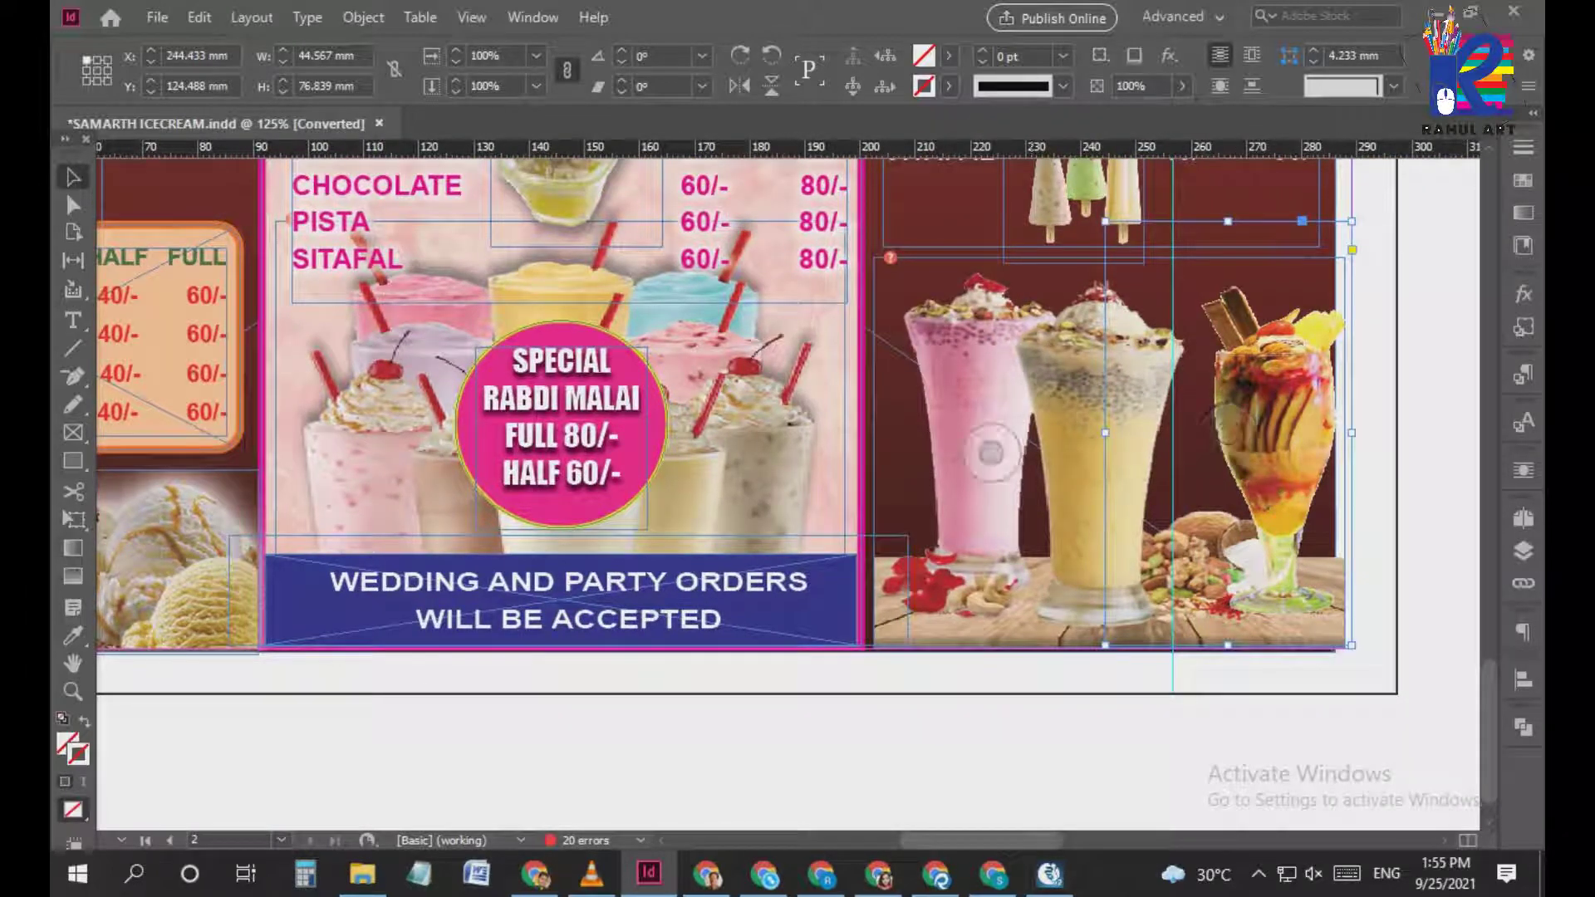
pyautogui.press('Left')
pyautogui.press('Left')
pyautogui.press('Left')
pyautogui.press('Left')
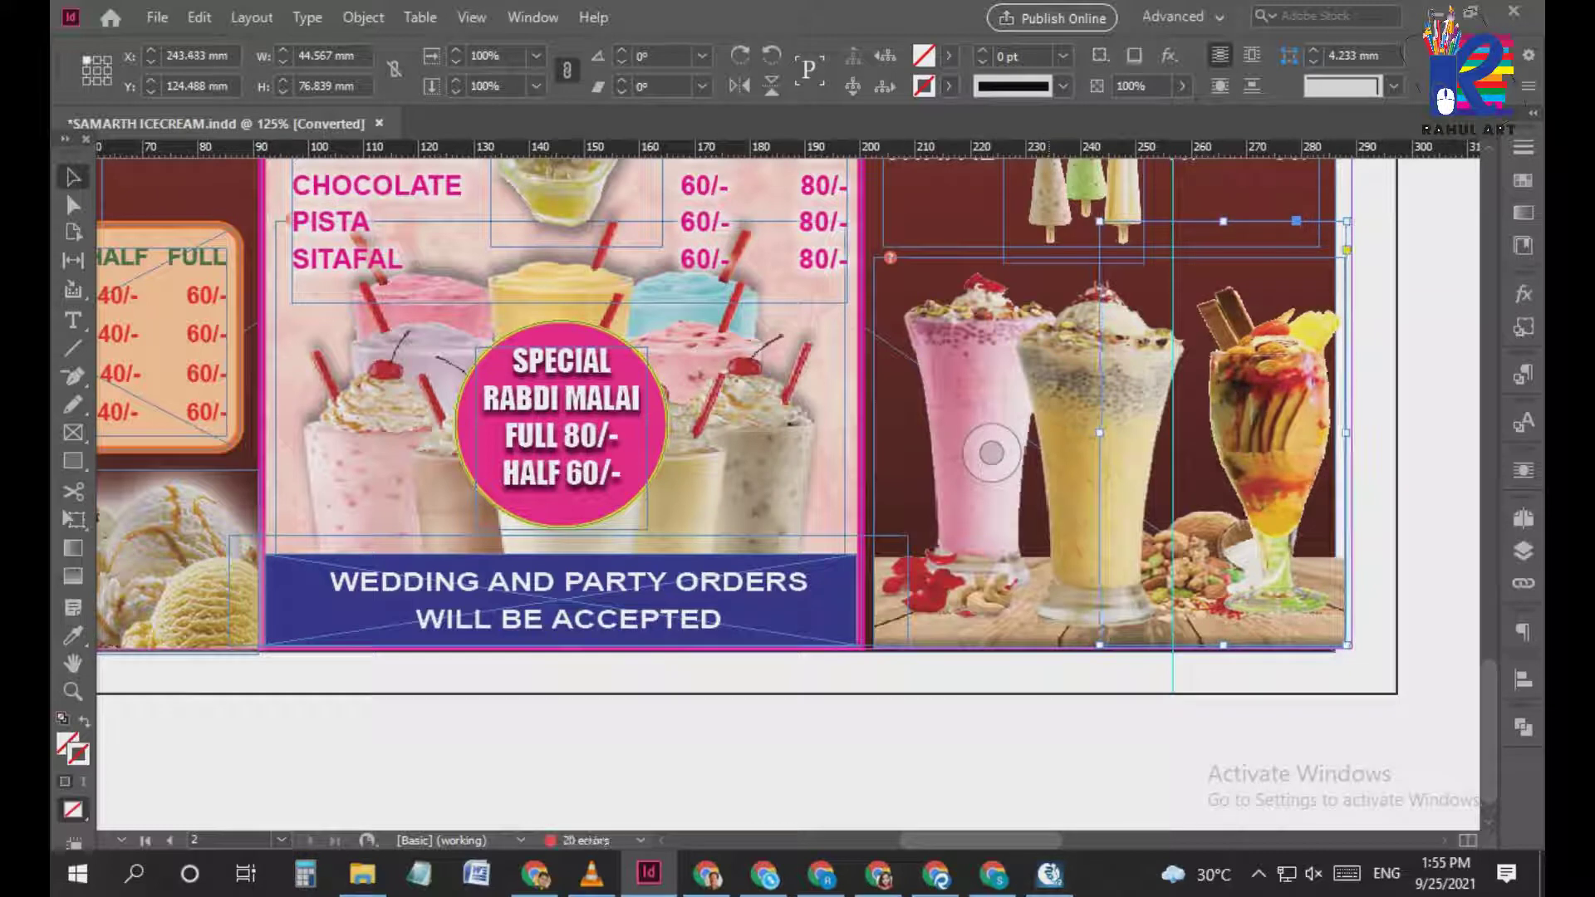
# Align the two-milkshake picture with its red panel at about X 201 mm, Y 131.5 mm
pyautogui.click(1102, 453)
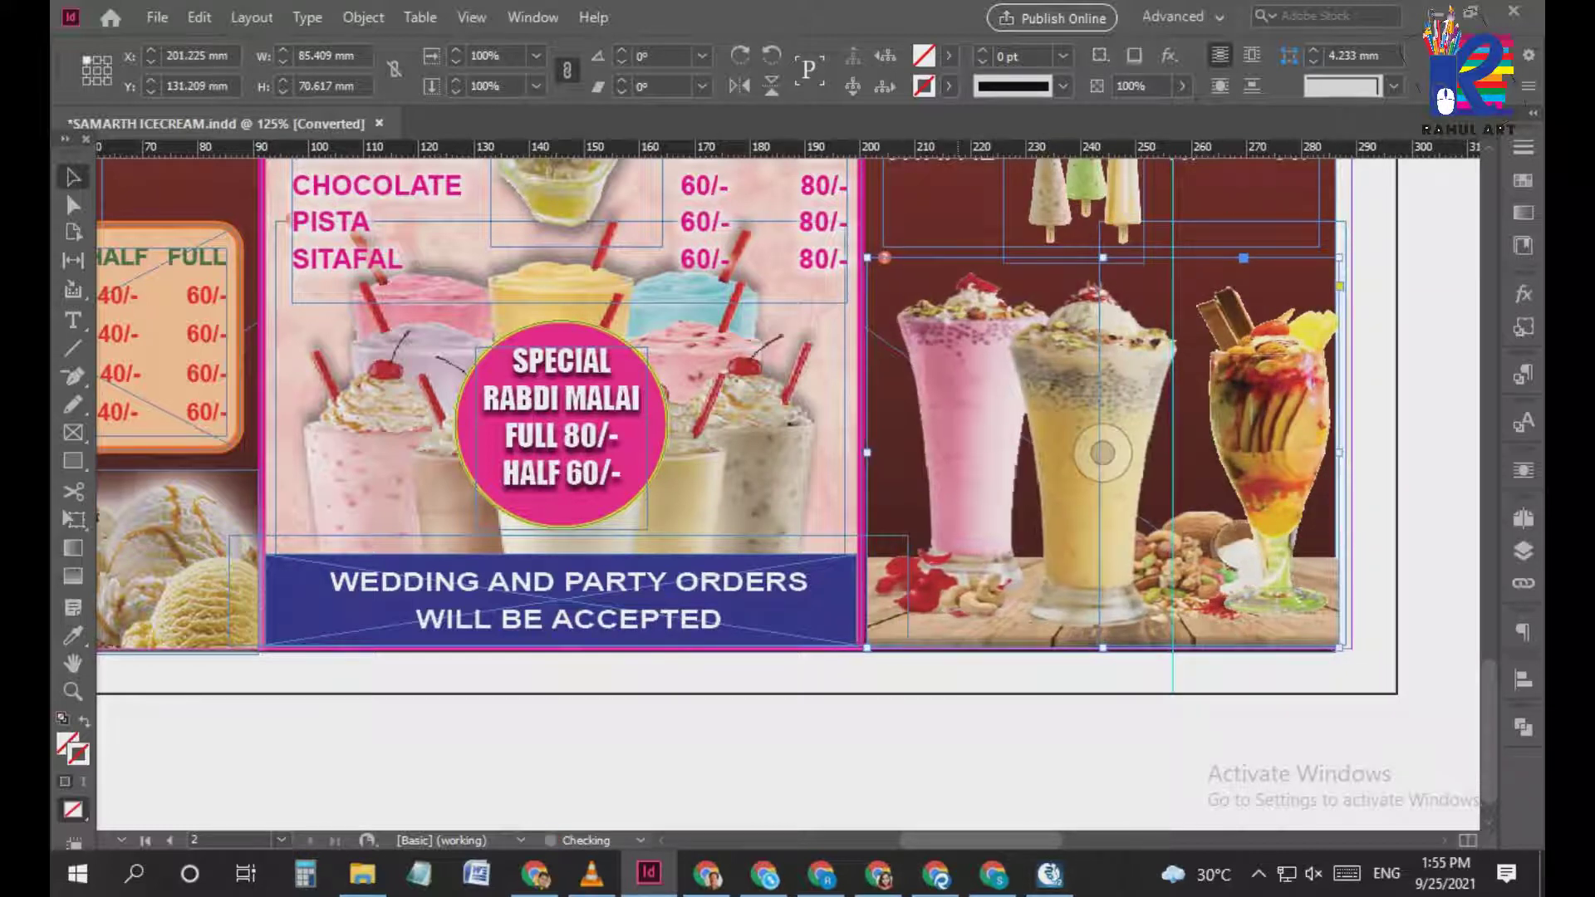
pyautogui.press('Left')
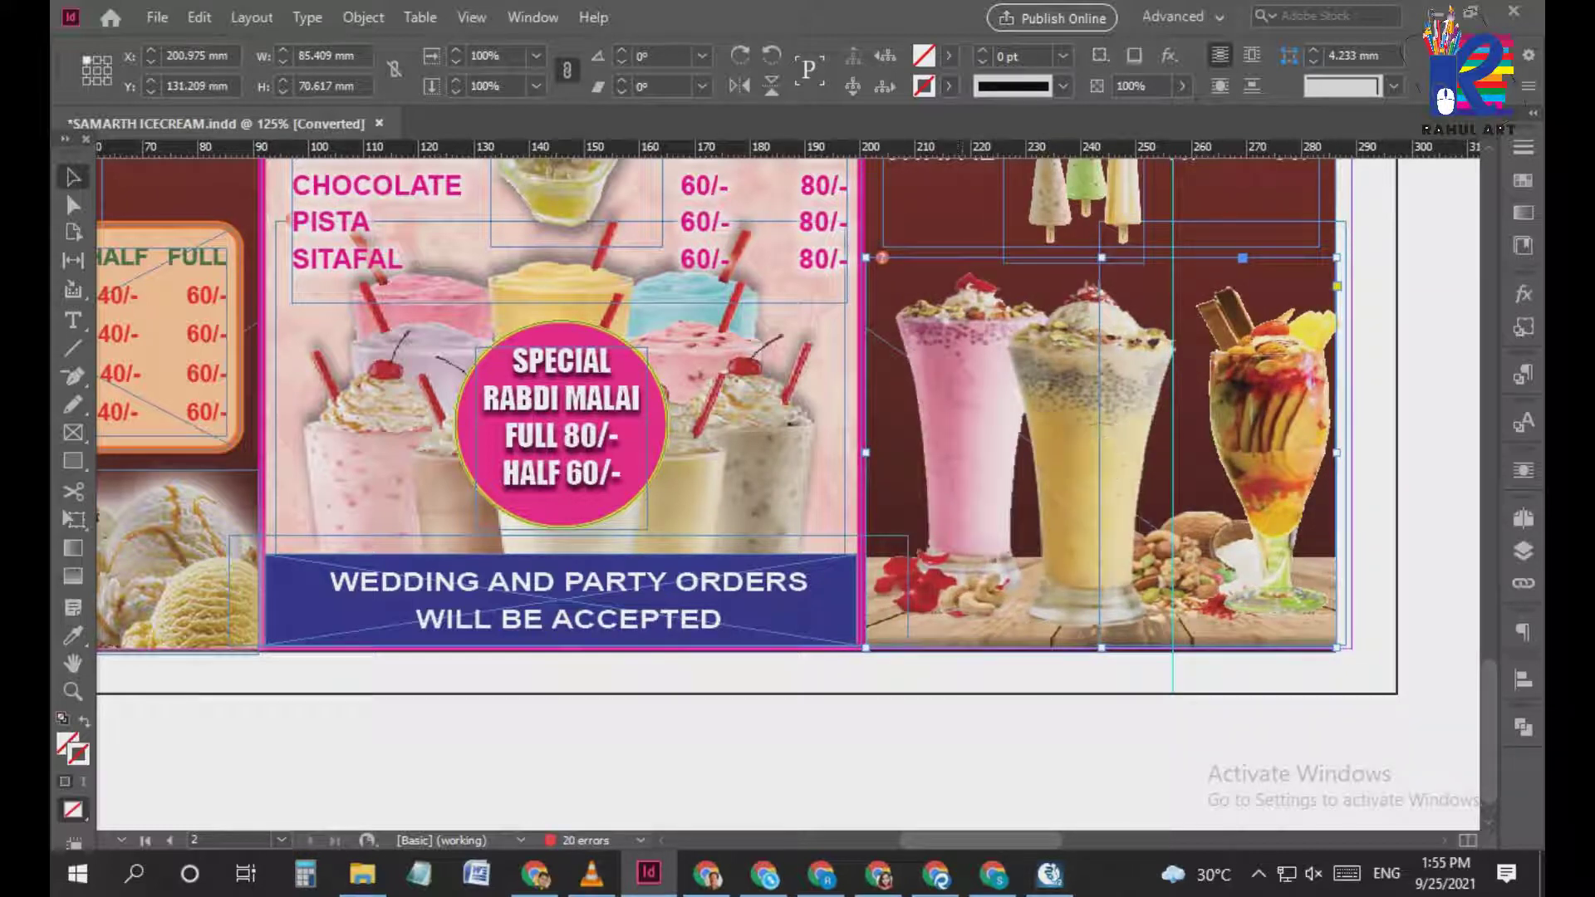
pyautogui.press('Down')
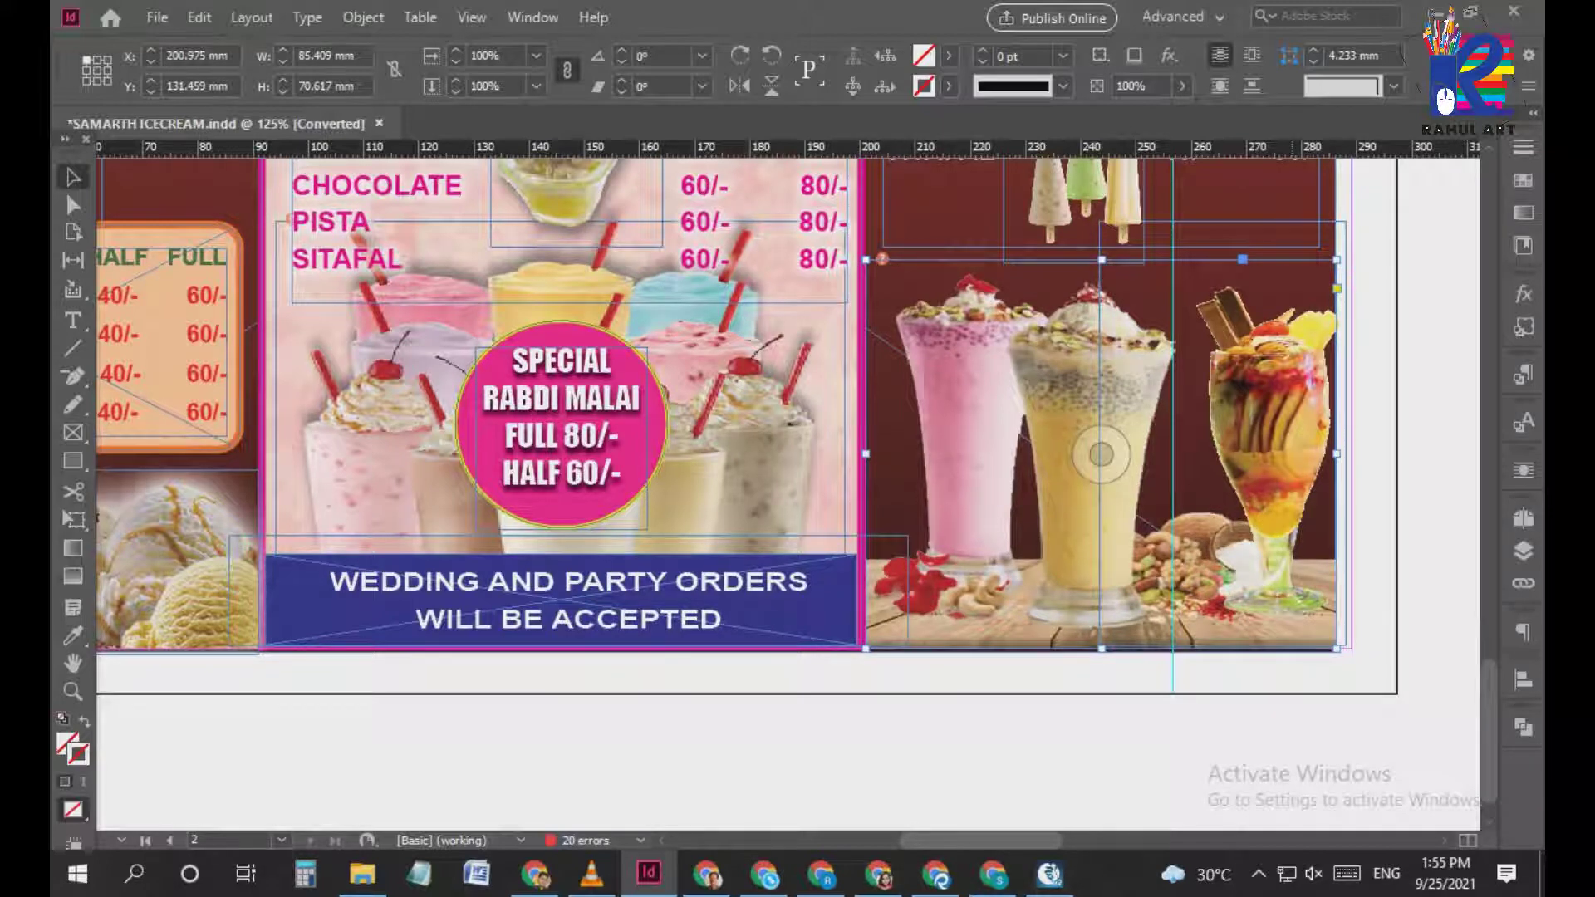
# Nudge the sundae glass picture further left and down to about X 242.2 mm, Y 126 mm
pyautogui.click(1223, 433)
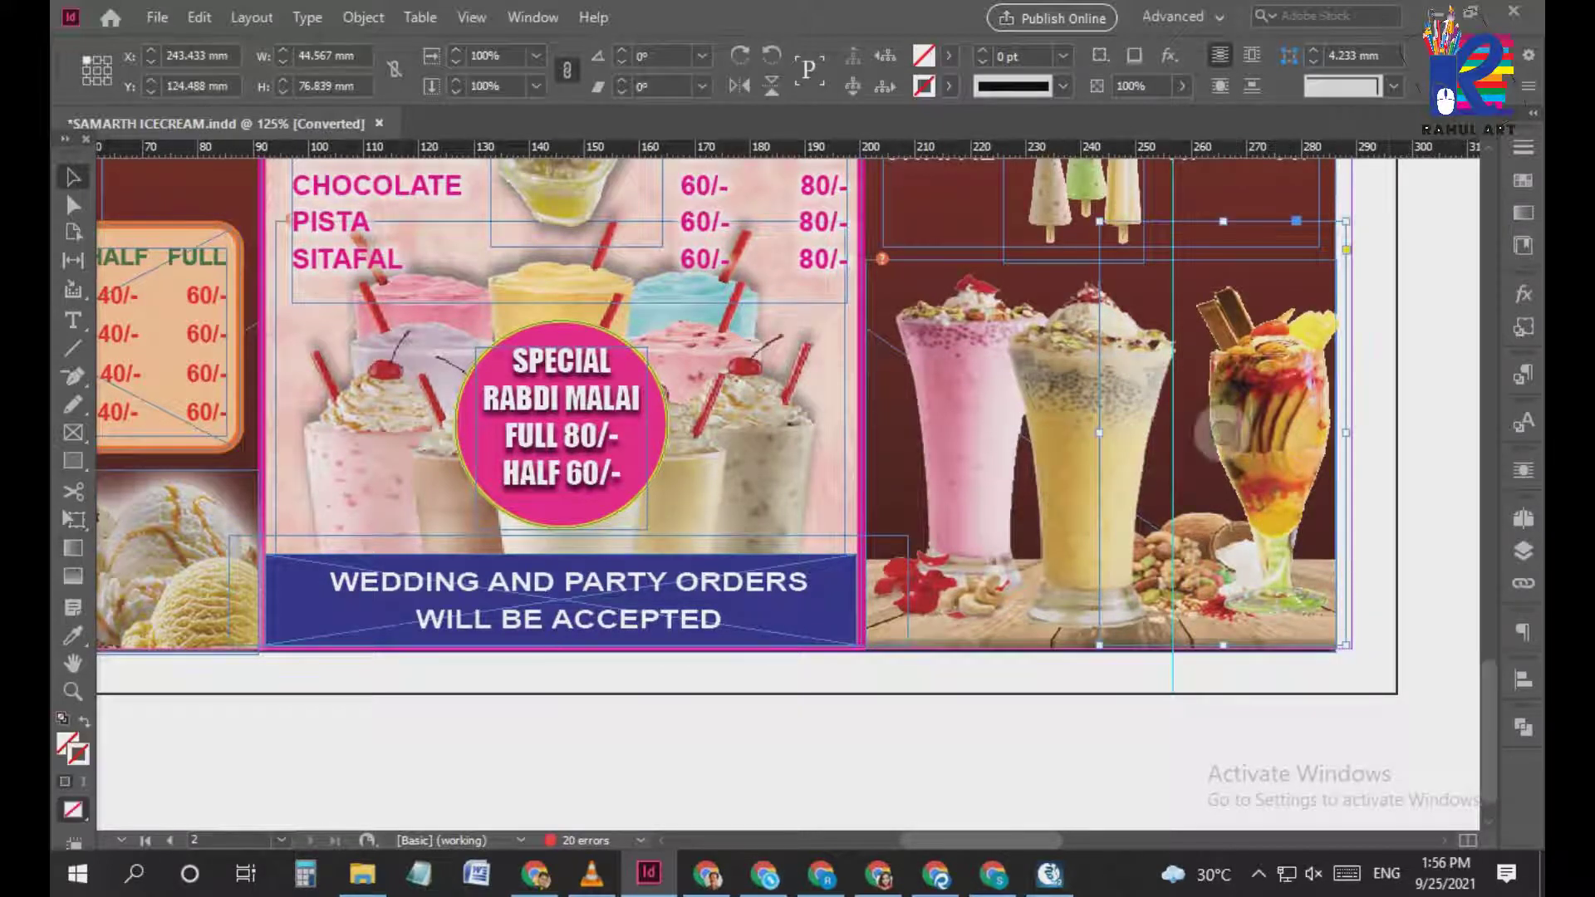
pyautogui.press('Left')
pyautogui.press('Left')
pyautogui.press('Left')
pyautogui.press('Left')
pyautogui.press('Left')
pyautogui.press('Down')
pyautogui.press('Down')
pyautogui.press('Down')
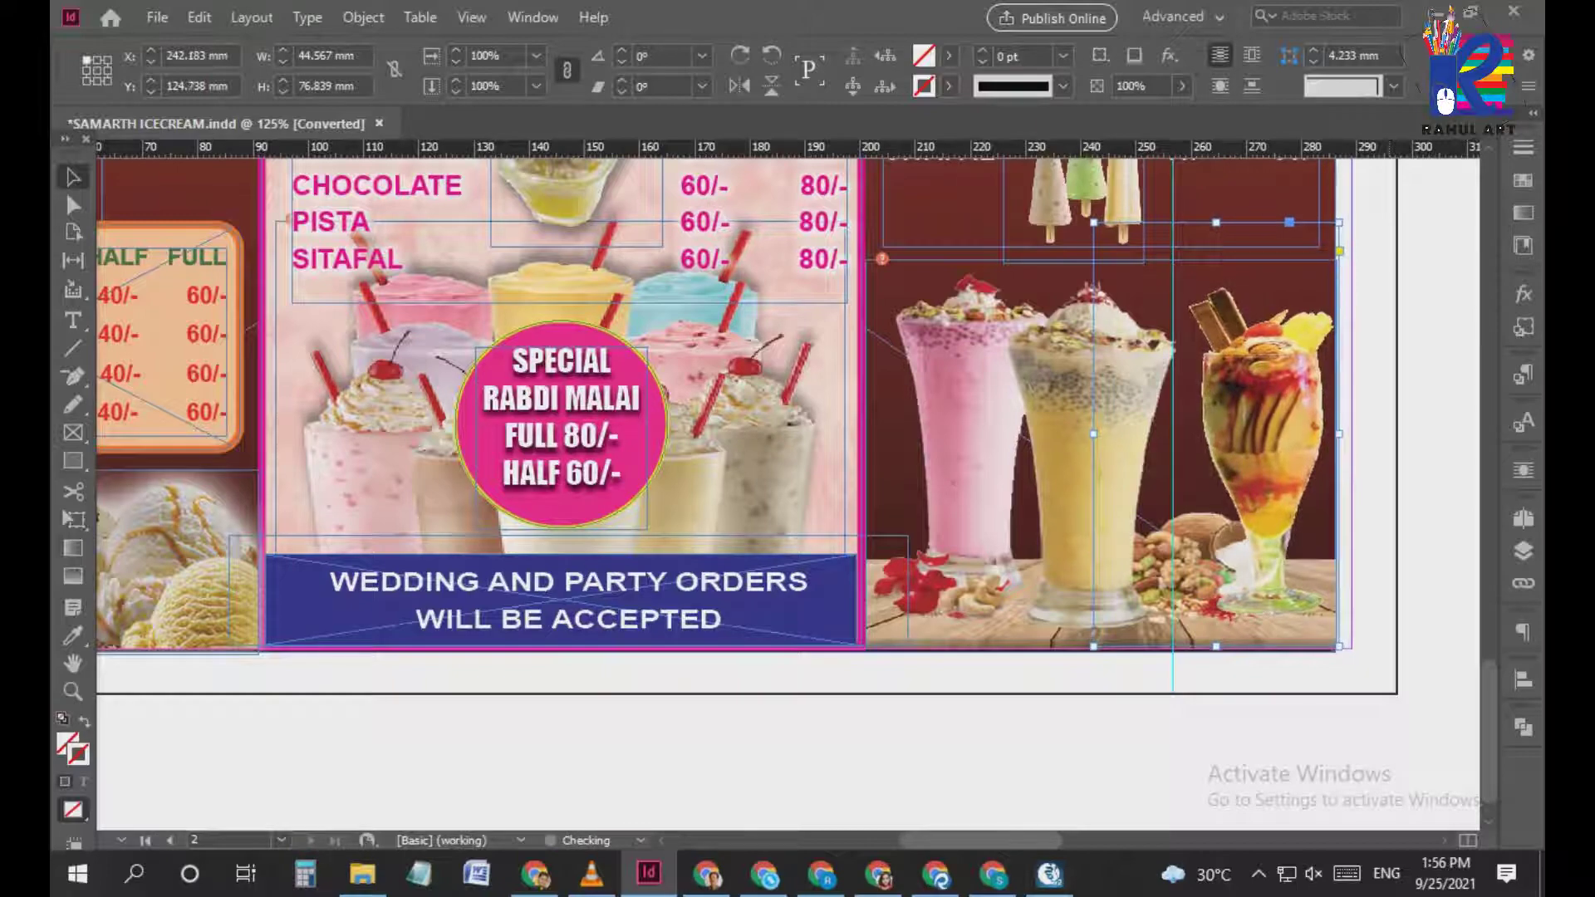
pyautogui.press('Down')
pyautogui.press('Down')
pyautogui.press('Down')
# Review the English card in a full-screen presentation preview and go to the Hindi version on the previous page
pyautogui.hotkey('ctrl', '-')
pyautogui.hotkey('ctrl', '-')
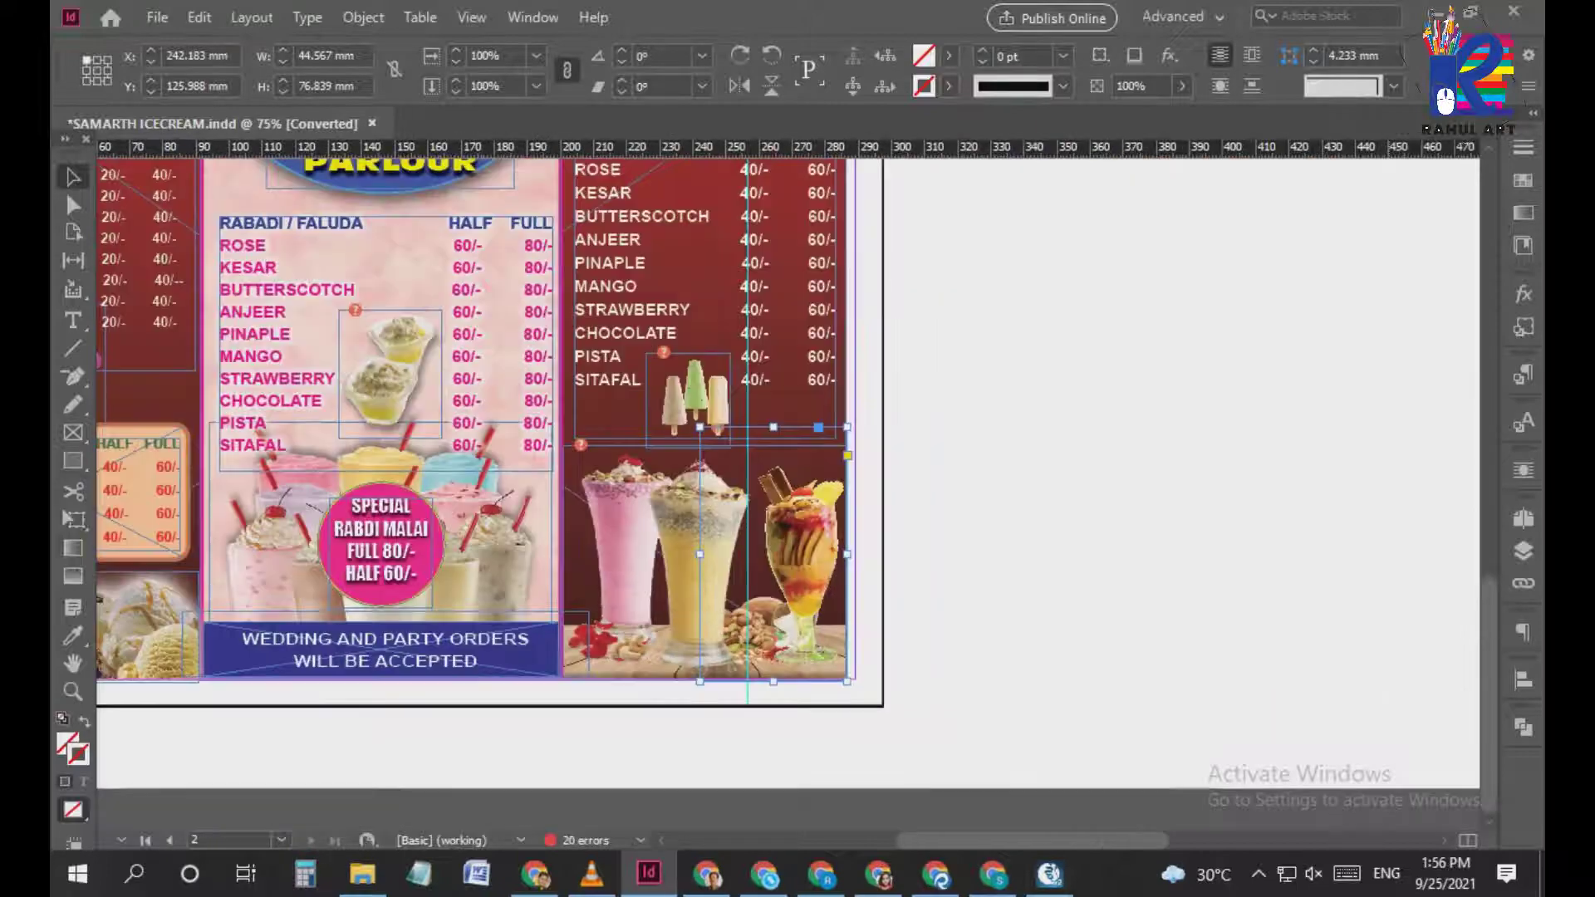
pyautogui.moveTo(1049, 465); pyautogui.dragTo(1374, 580)
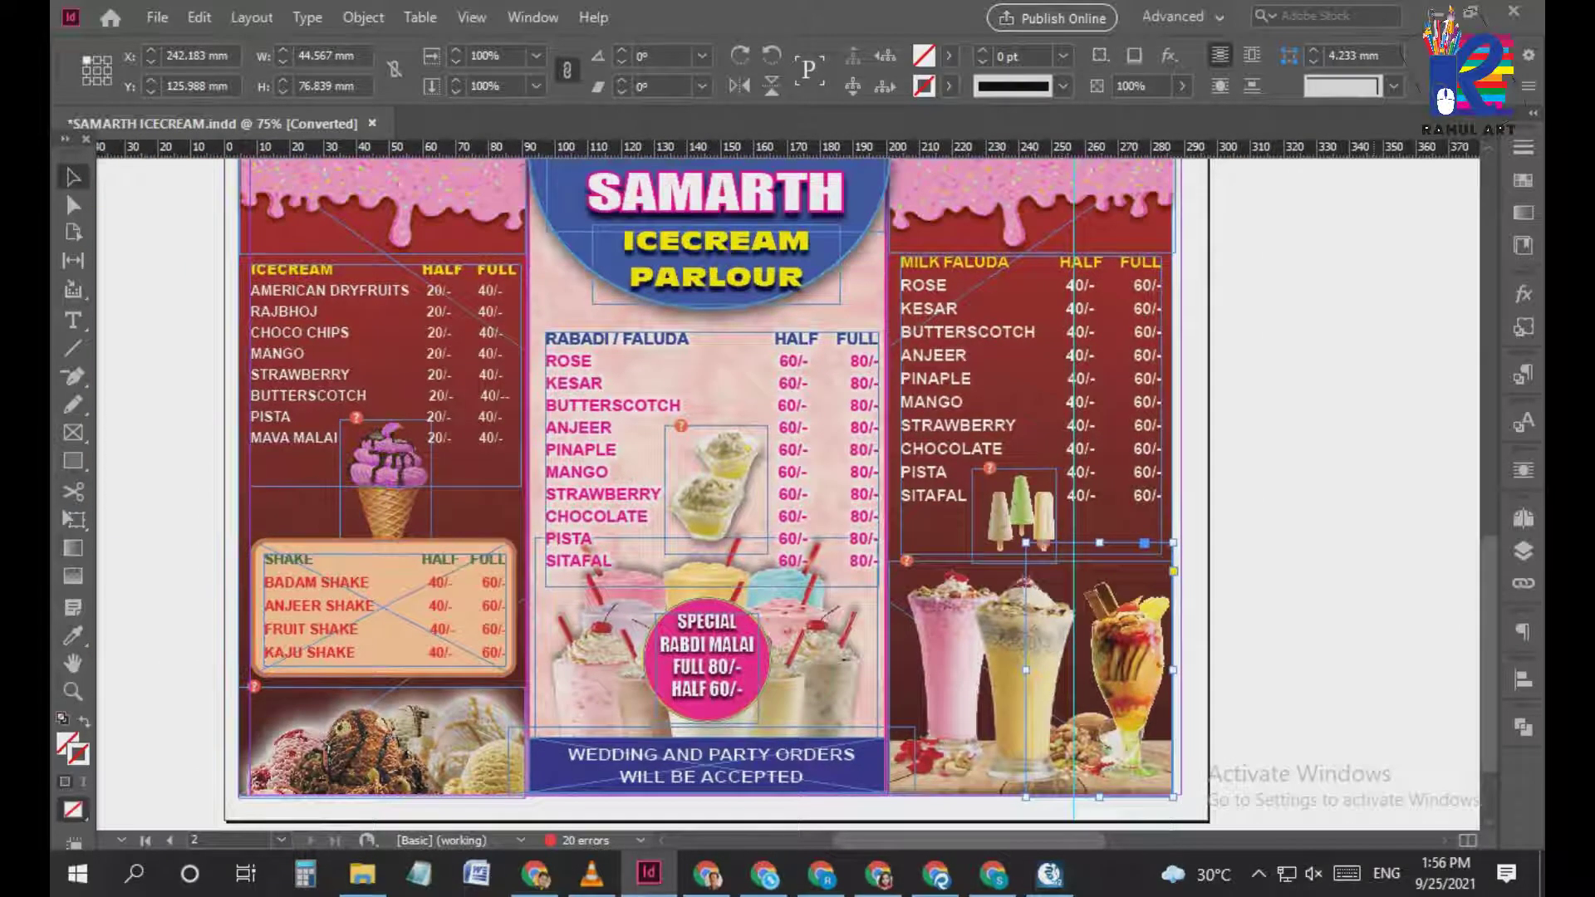
pyautogui.hotkey('ctrl', '-')
pyautogui.hscroll(-5, 789, 498)
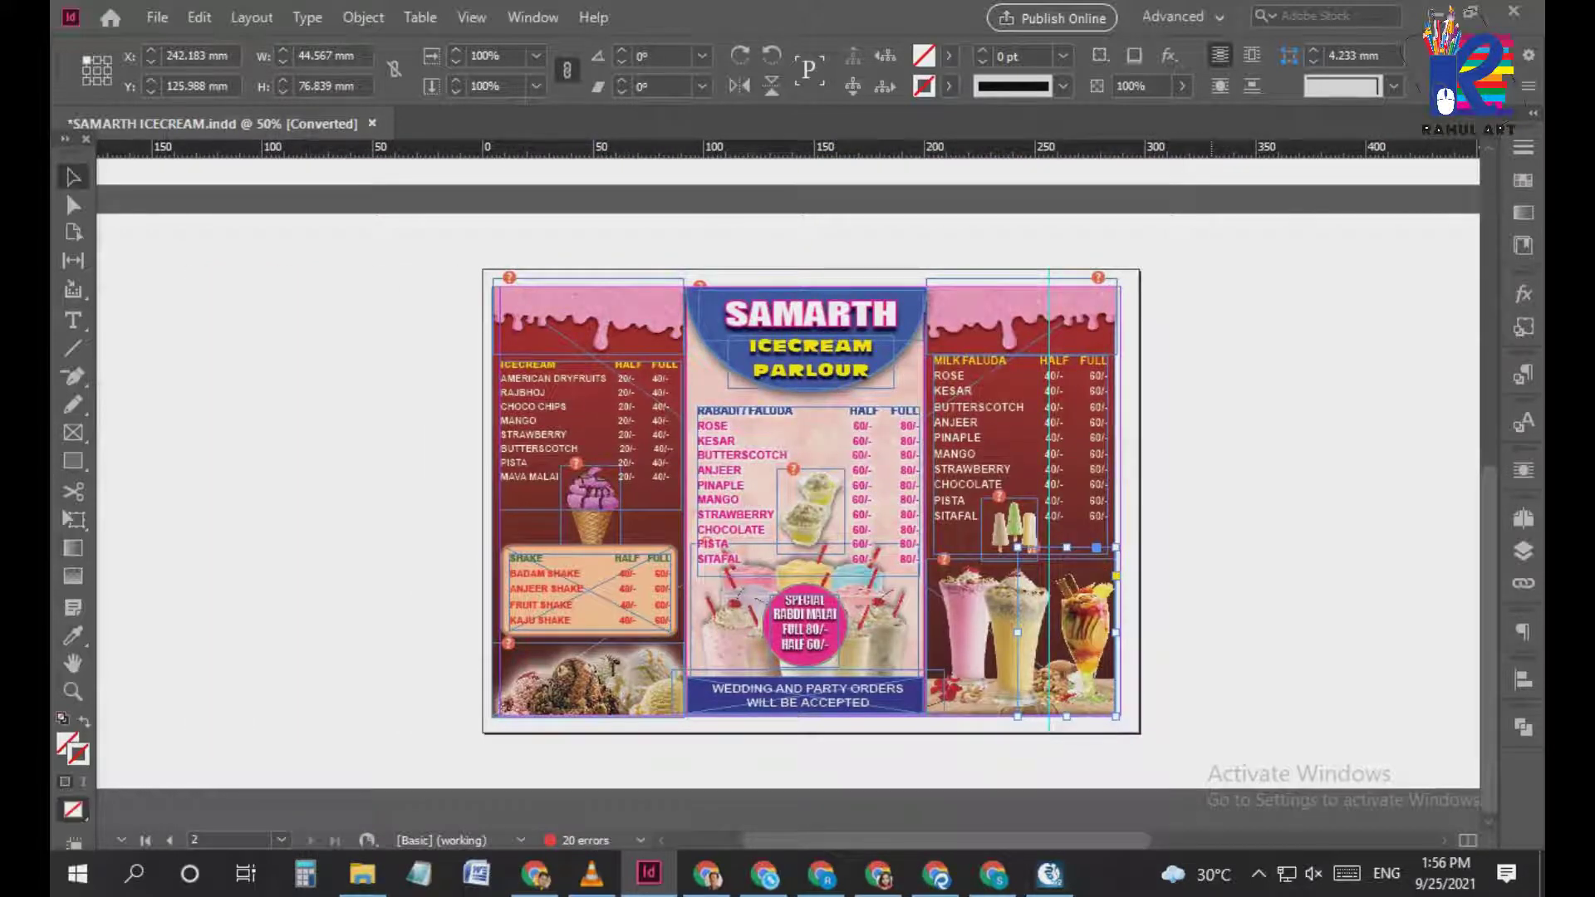
pyautogui.hotkey('shift', 'w')
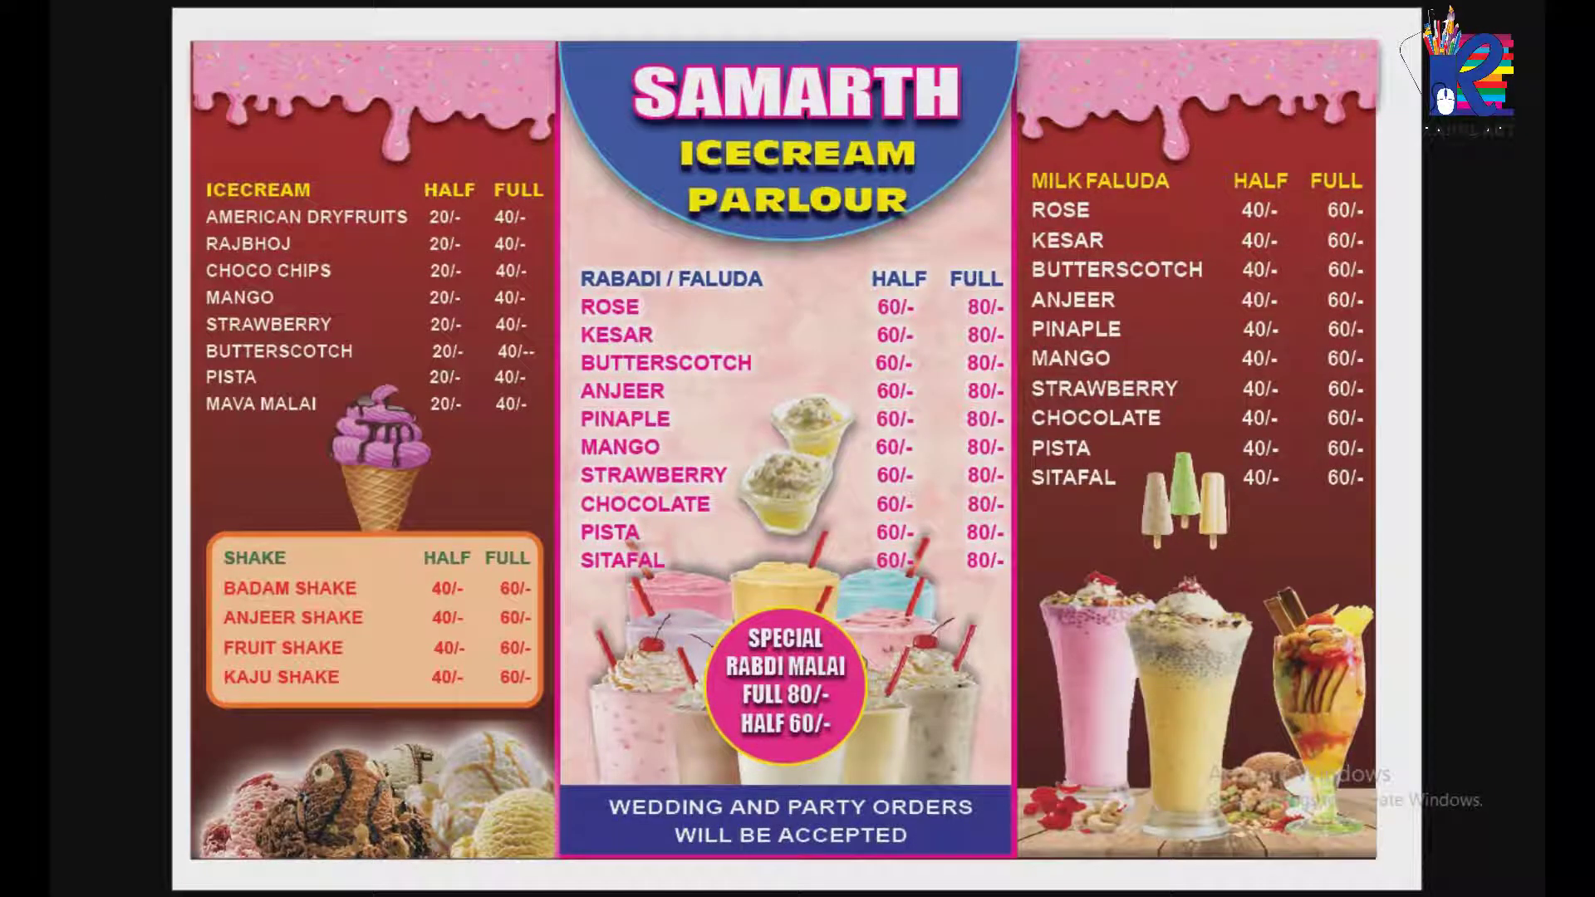
pyautogui.press('Escape')
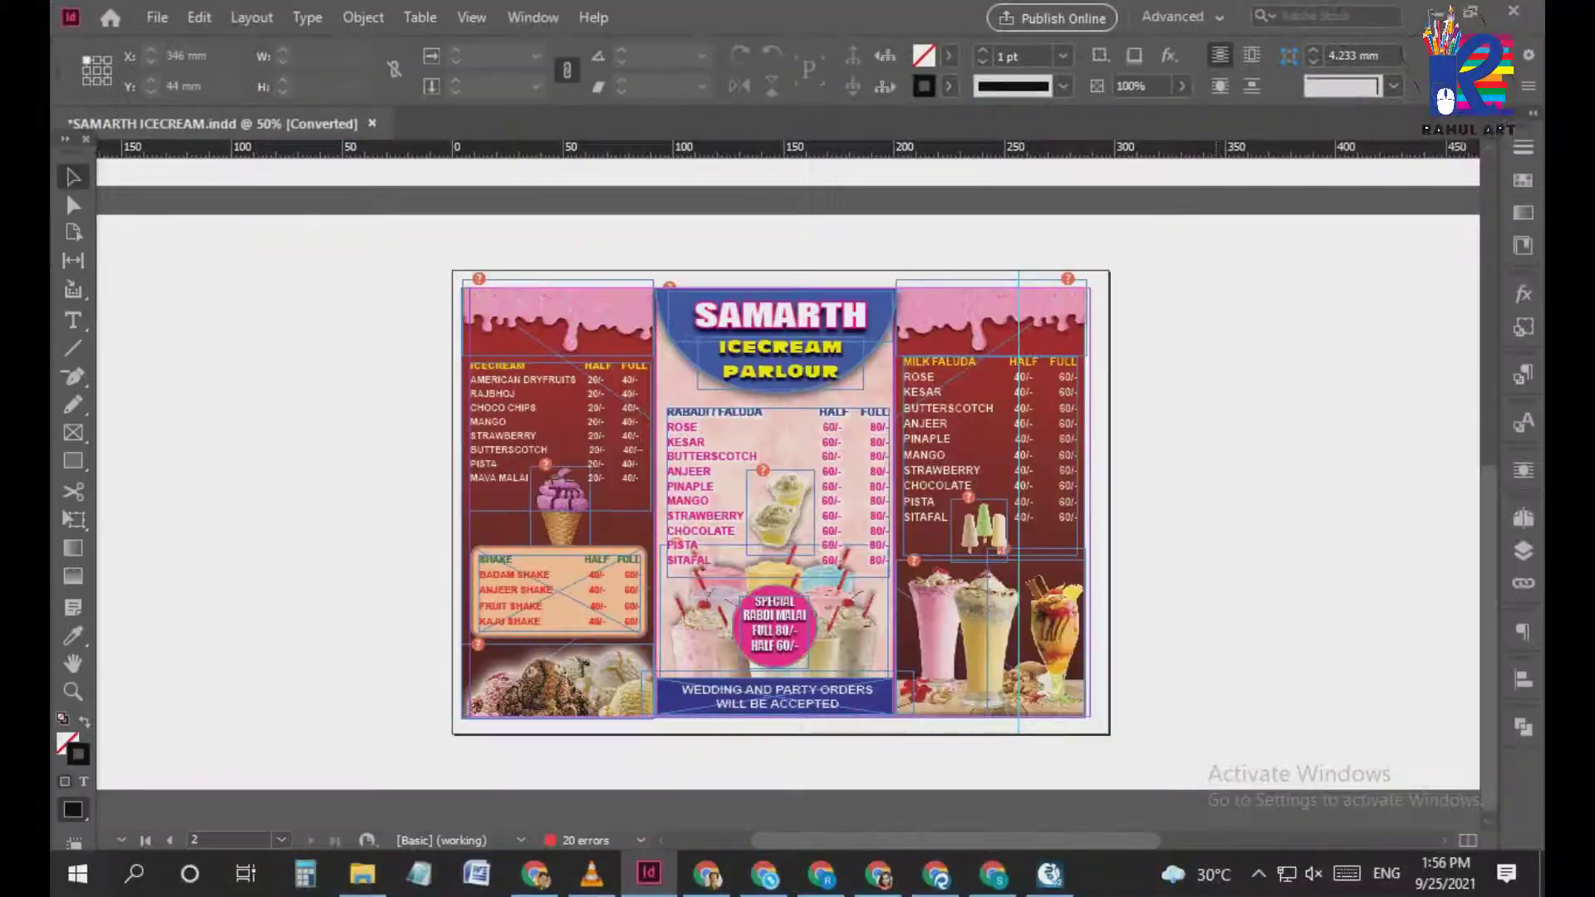
pyautogui.hotkey('shift', 'pageup')
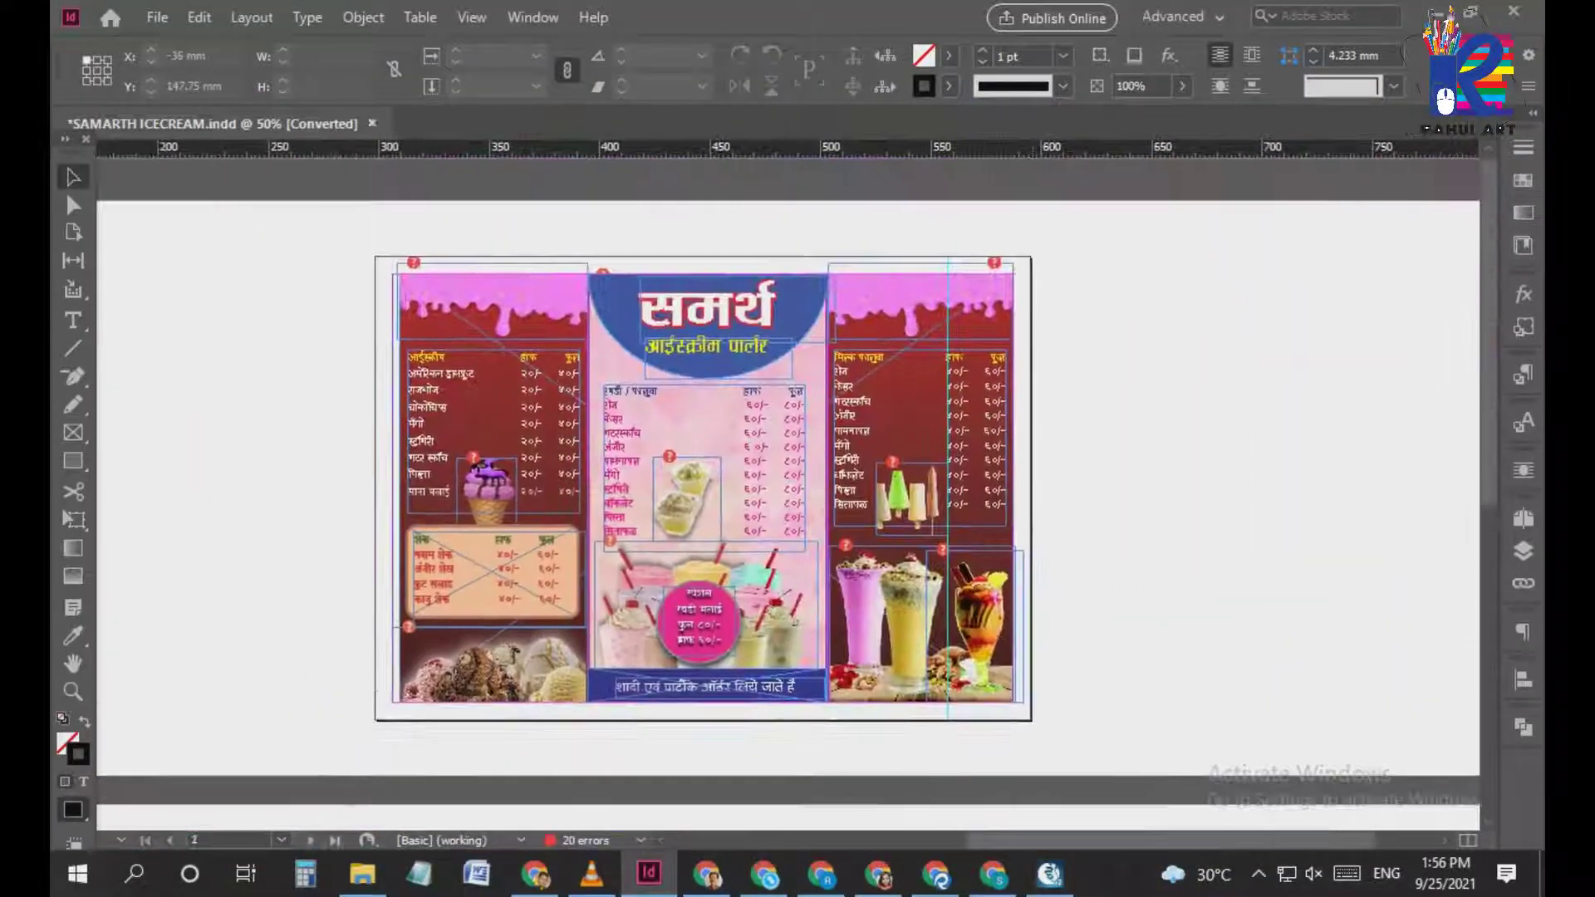